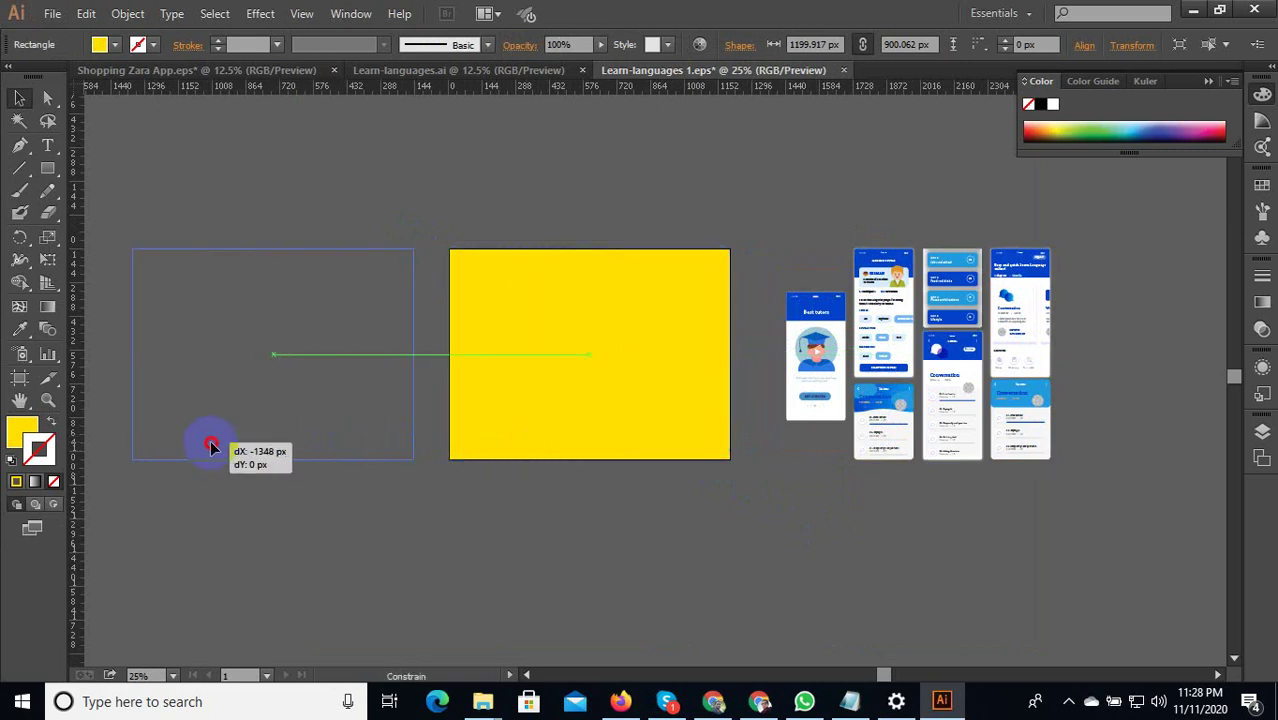
Drag the yellow rectangle left off the artboard, then check the artboard bounds with the Artboard tool.
drag(637, 168, 637, 168)
click(548, 312)
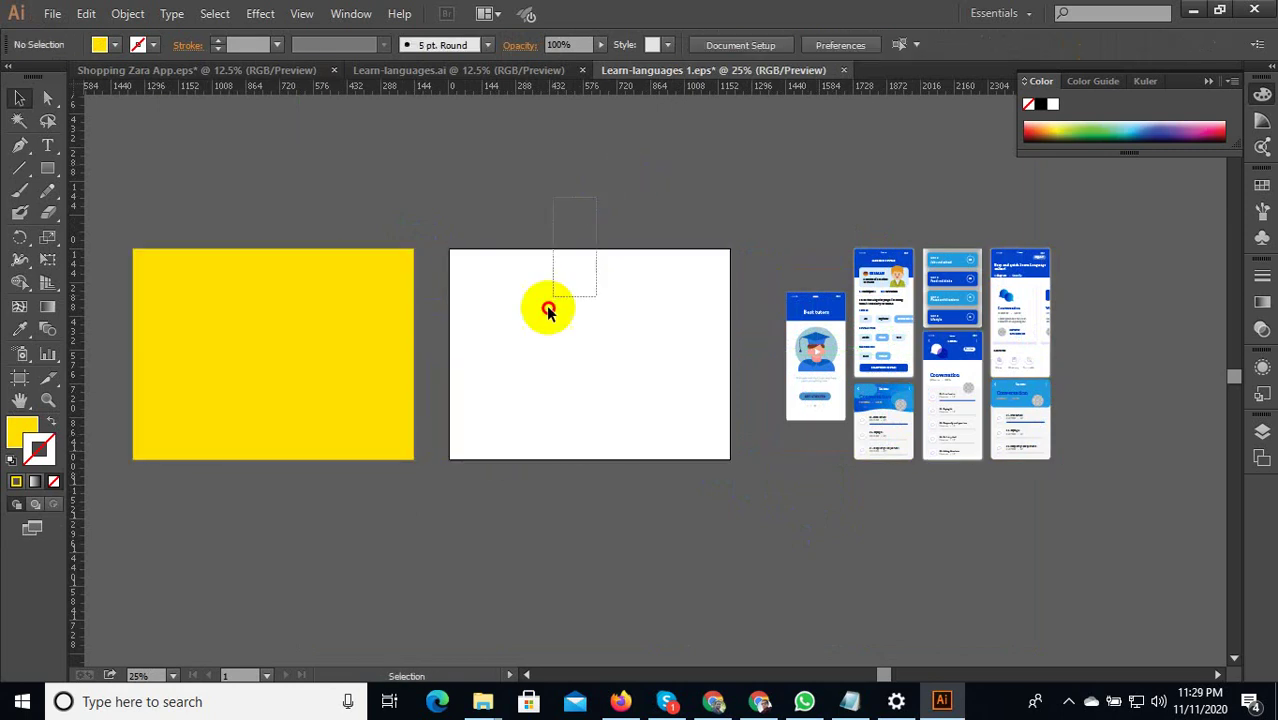
click(19, 378)
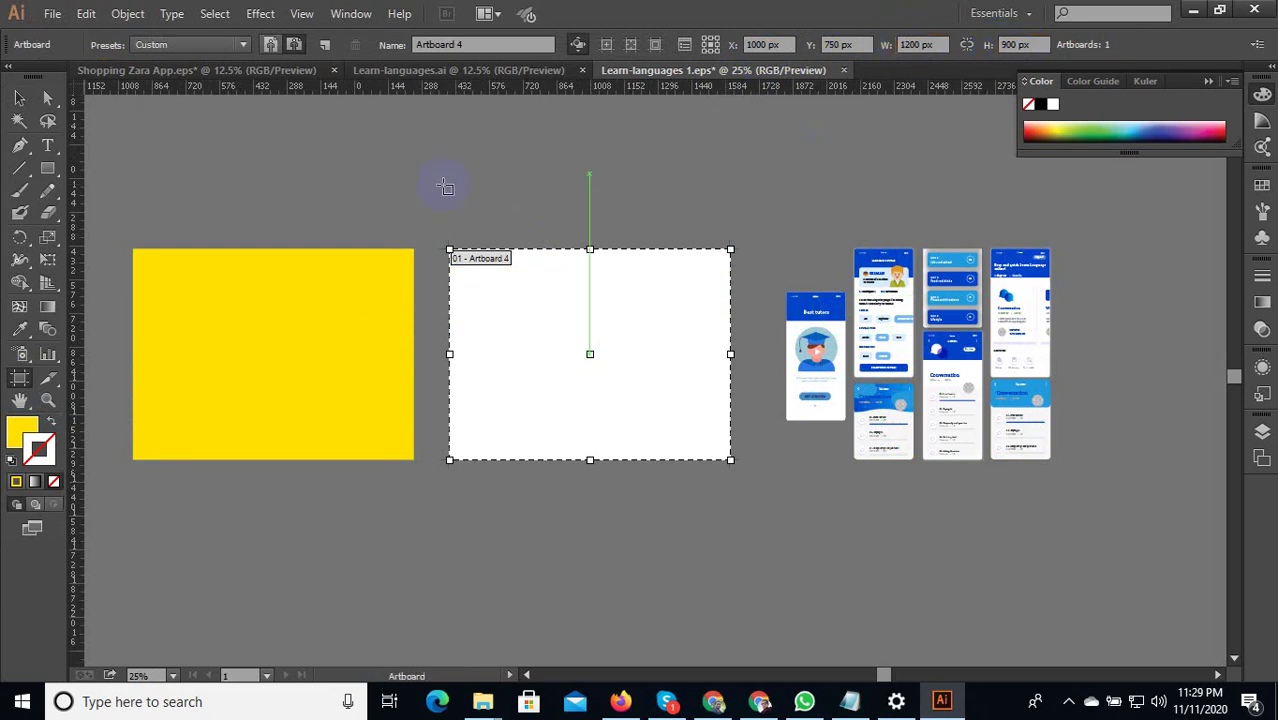
click(28, 112)
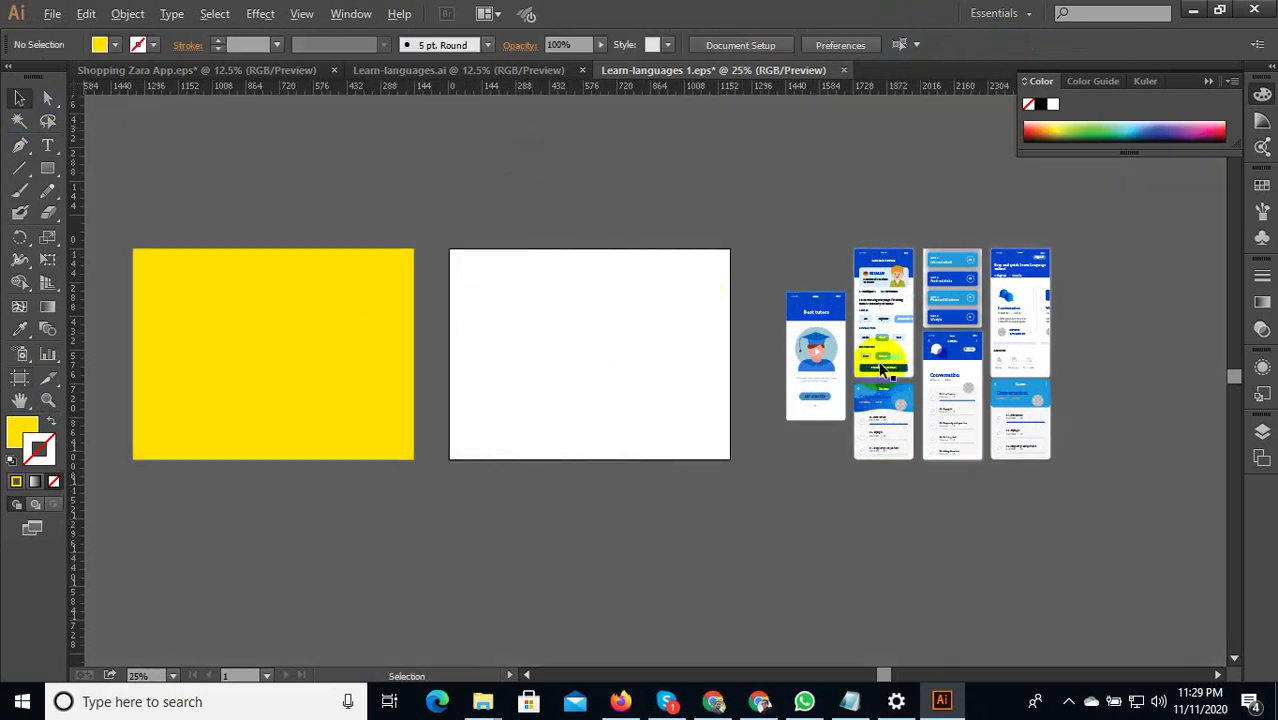
Ungroup the app mockup set into separate screens and deselect.
scroll(881, 370, up, 1)
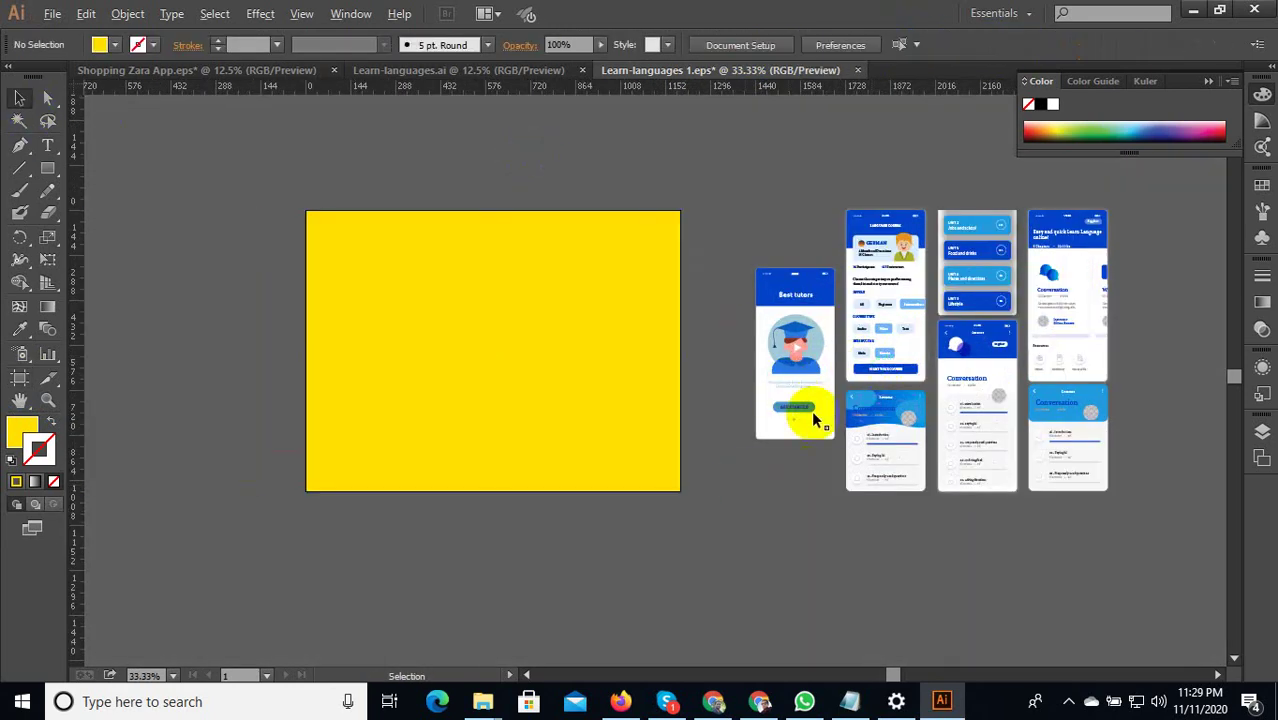
scroll(811, 410, up, 2)
click(731, 303)
scroll(810, 292, down, 3)
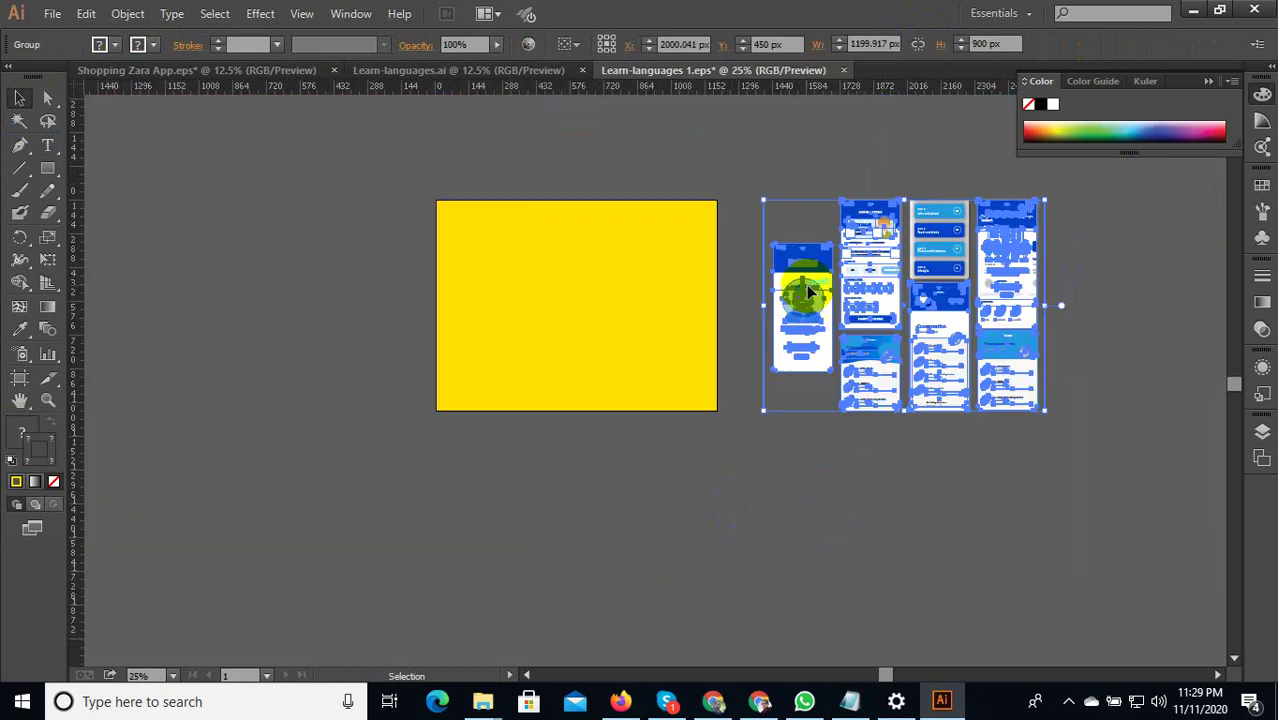
right_click(848, 272)
click(830, 354)
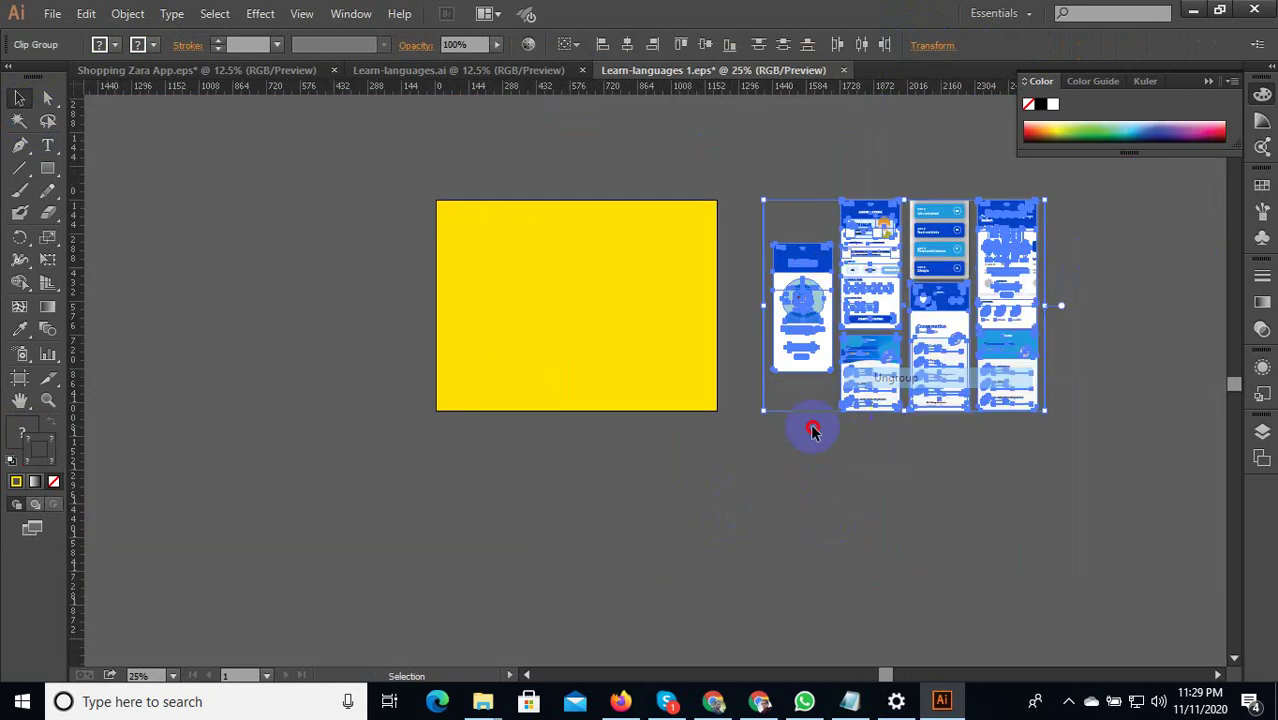
click(813, 428)
Select the German course mockup, ungroup its parts and try repositioning it.
scroll(840, 232, up, 2)
click(840, 232)
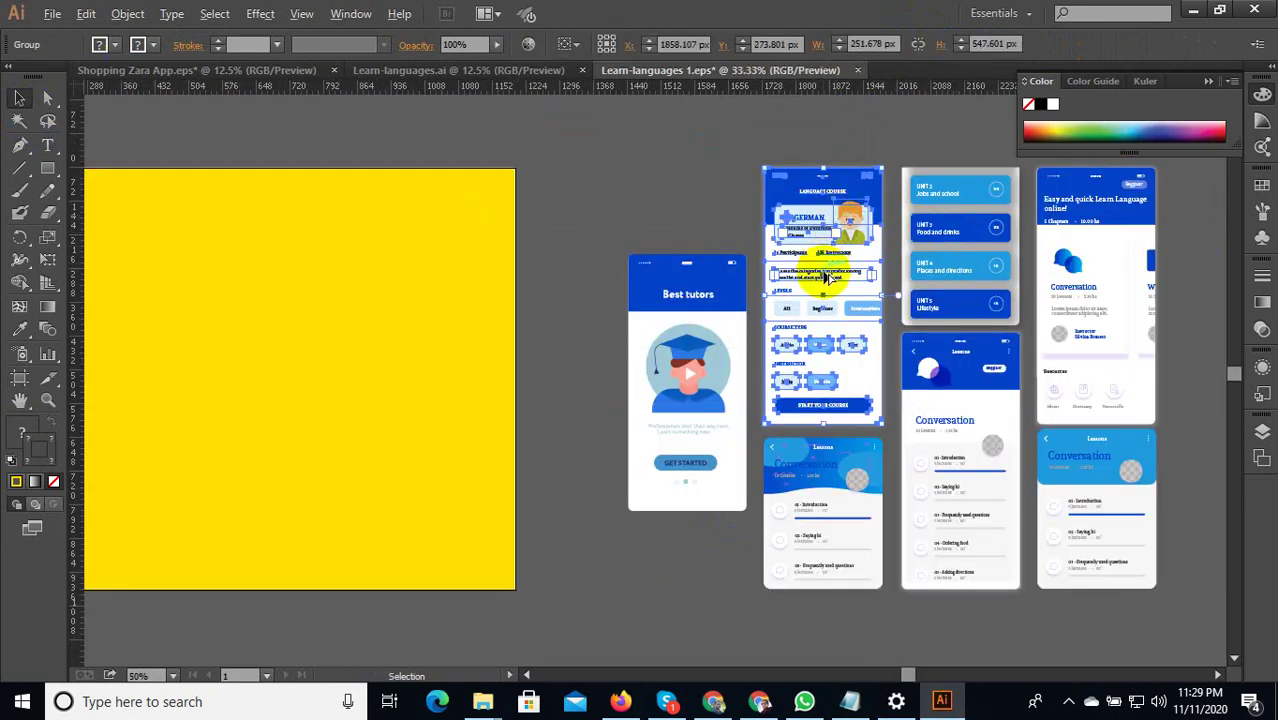
scroll(822, 266, down, 1)
scroll(853, 260, up, 5)
scroll(850, 262, down, 3)
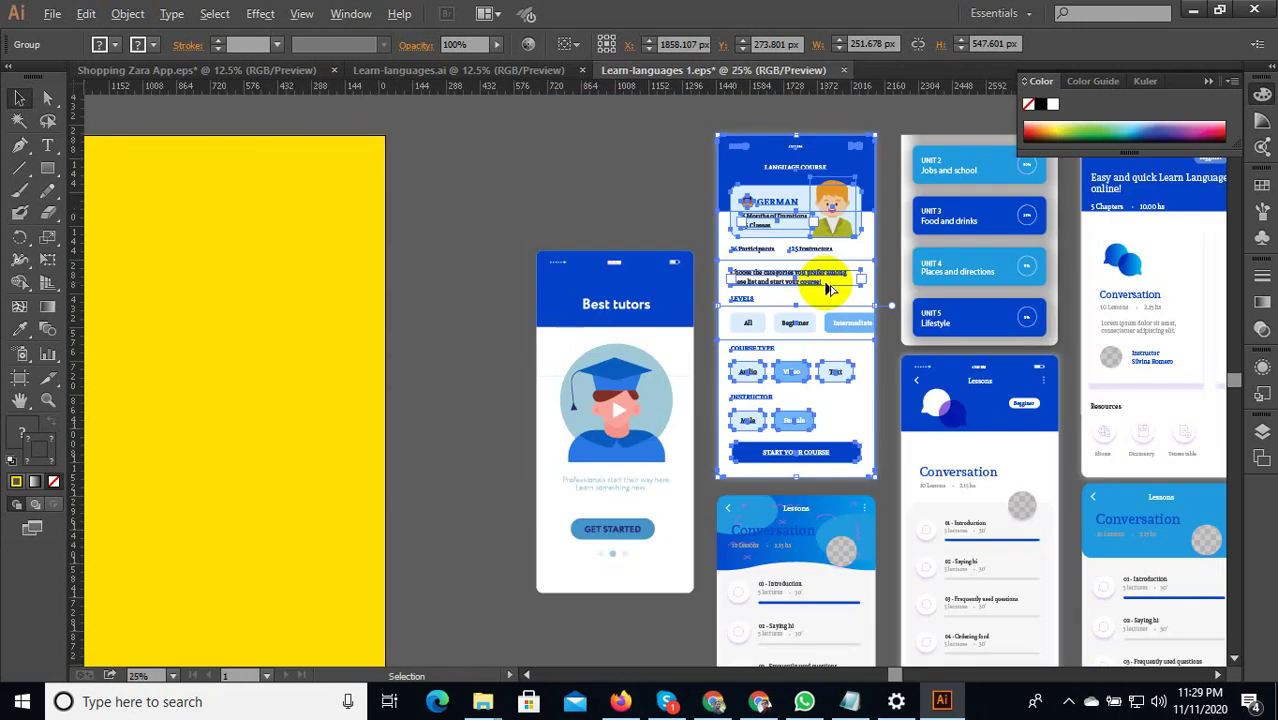
scroll(825, 282, down, 2)
drag(824, 292, 783, 228)
scroll(710, 134, up, 3)
right_click(785, 234)
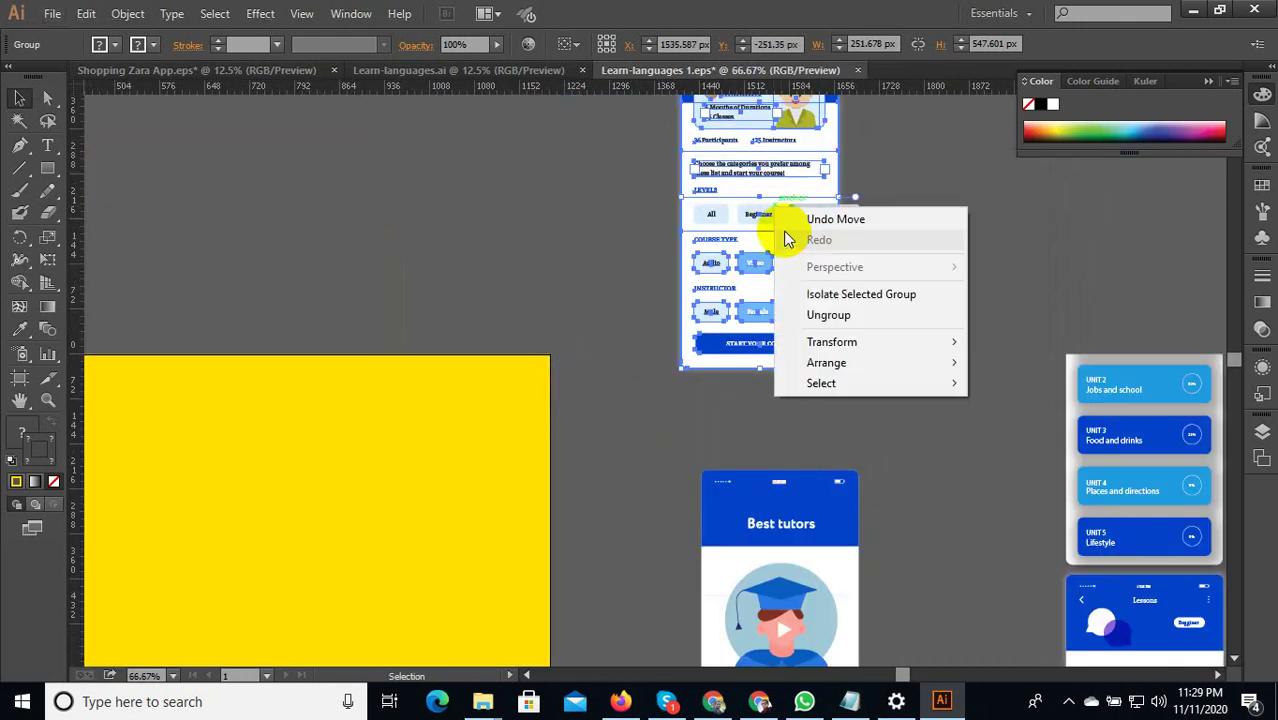
click(902, 318)
scroll(902, 320, down, 2)
drag(758, 342, 910, 307)
Undo the move so the German mockup returns to its row, deselect, and switch to Chrome.
scroll(756, 342, down, 2)
scroll(847, 322, up, 4)
scroll(893, 229, up, 2)
scroll(899, 262, down, 4)
key(Escape)
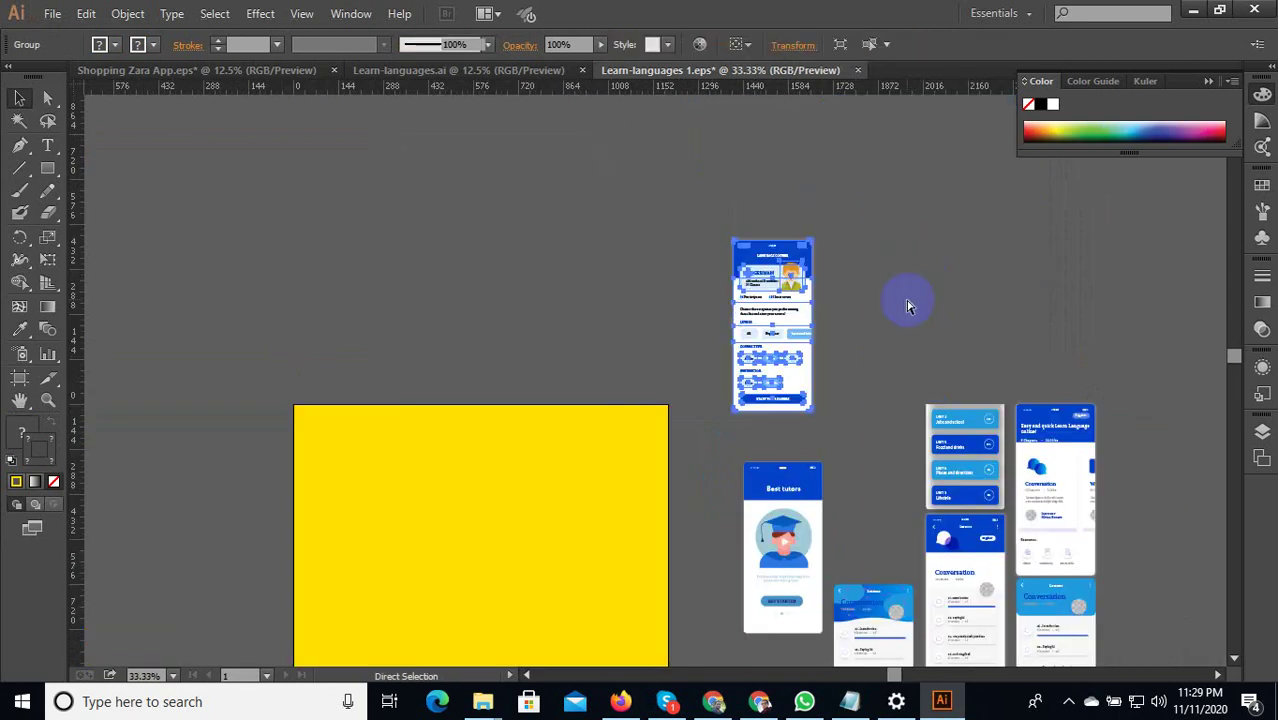
key(ctrl+z)
key(ctrl+z)
click(790, 265)
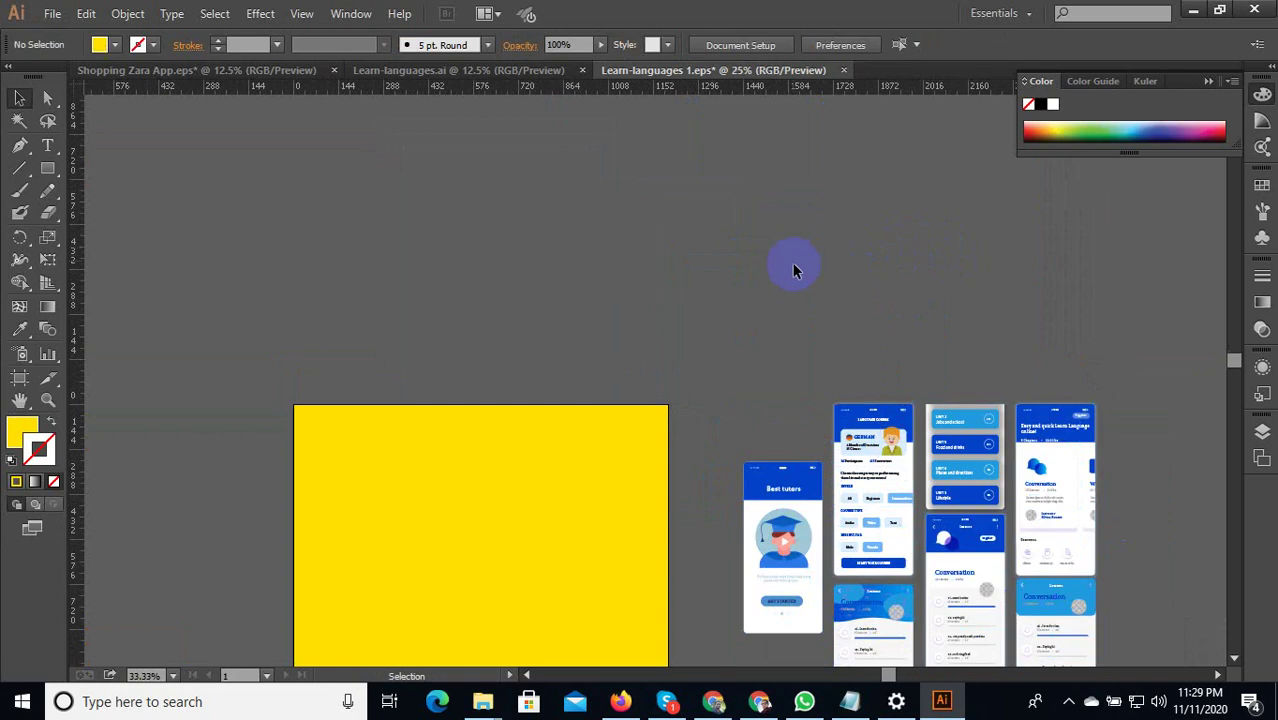
scroll(795, 268, down, 3)
click(759, 706)
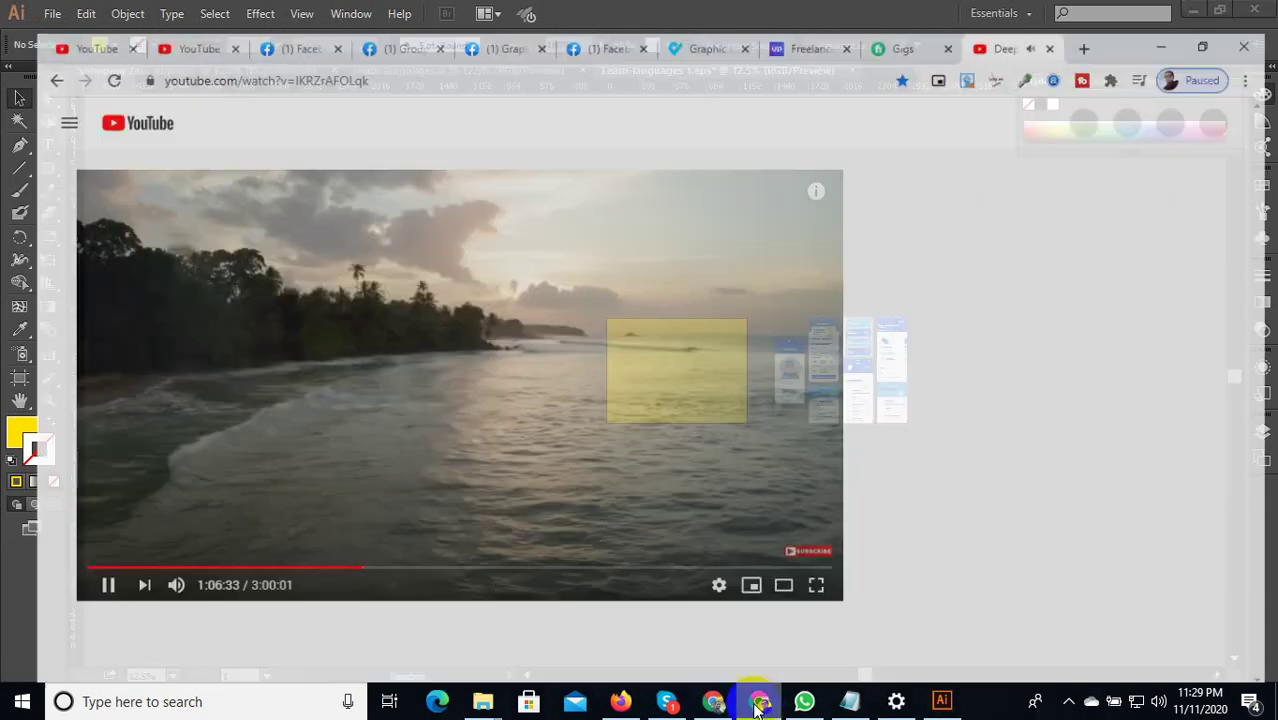
On UpLabs, open the Challenges page and then the Language Learning App Challenge.
click(579, 16)
click(806, 12)
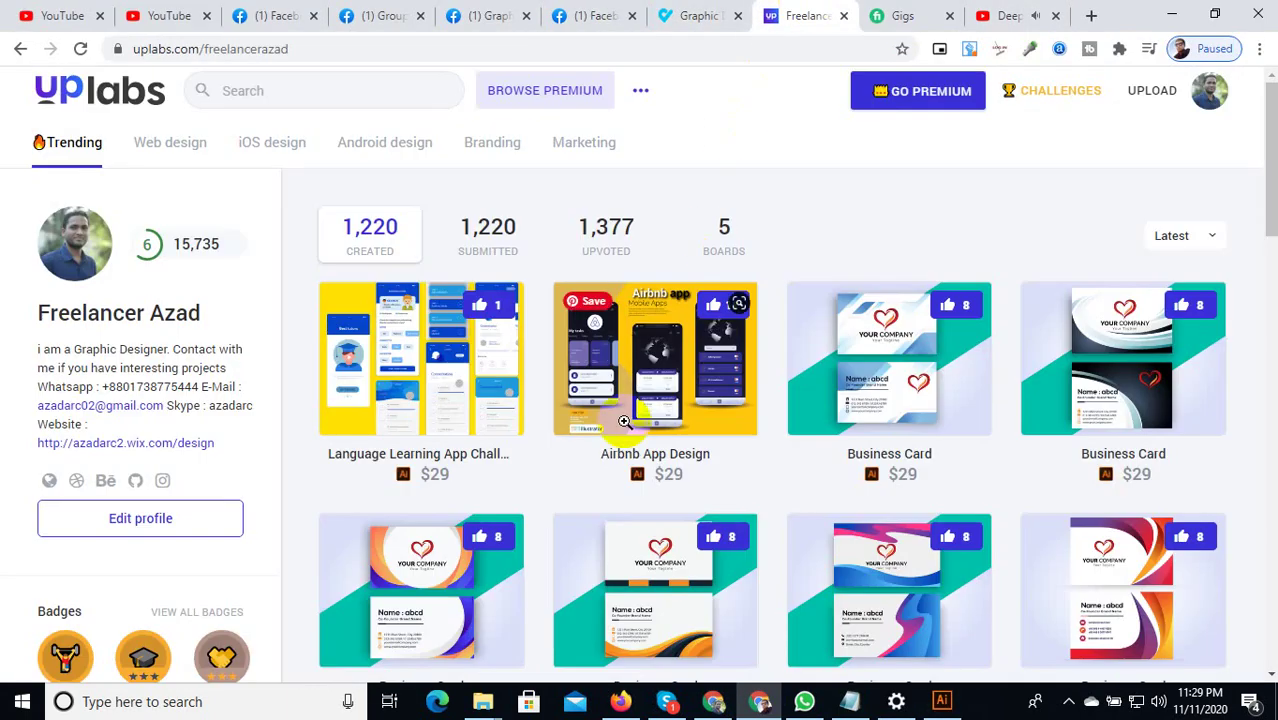
click(1042, 95)
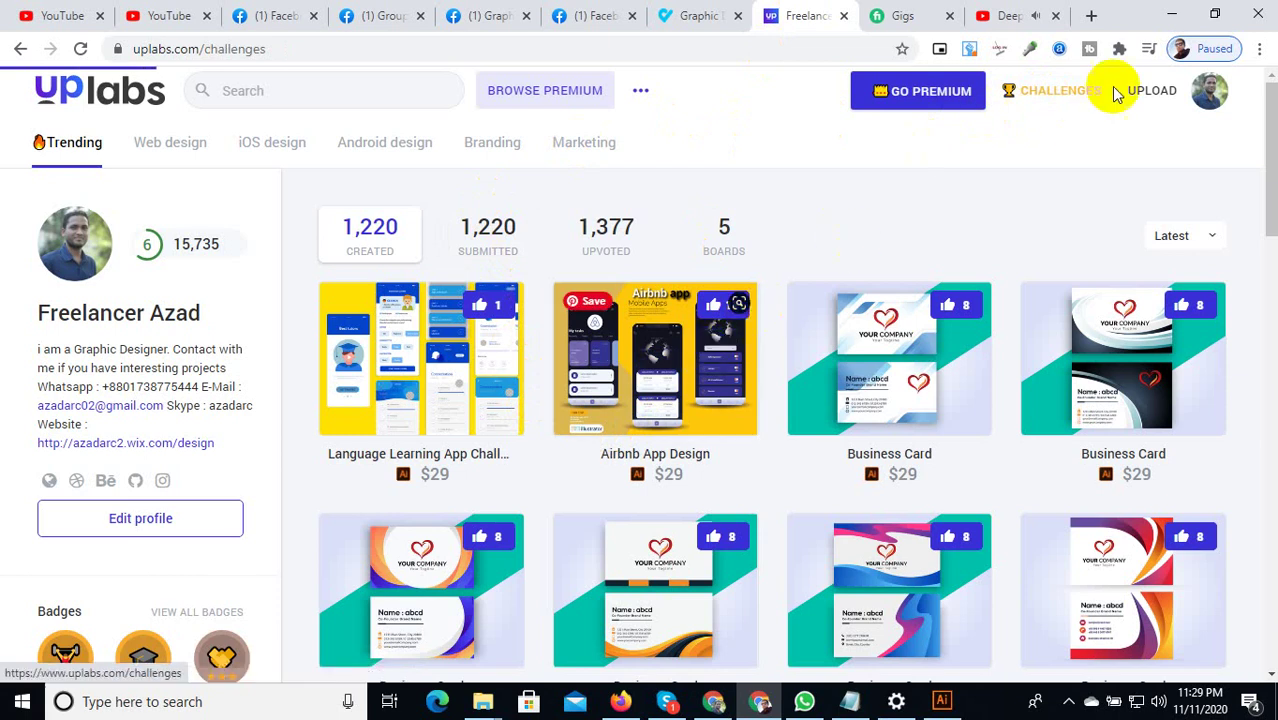
click(1047, 94)
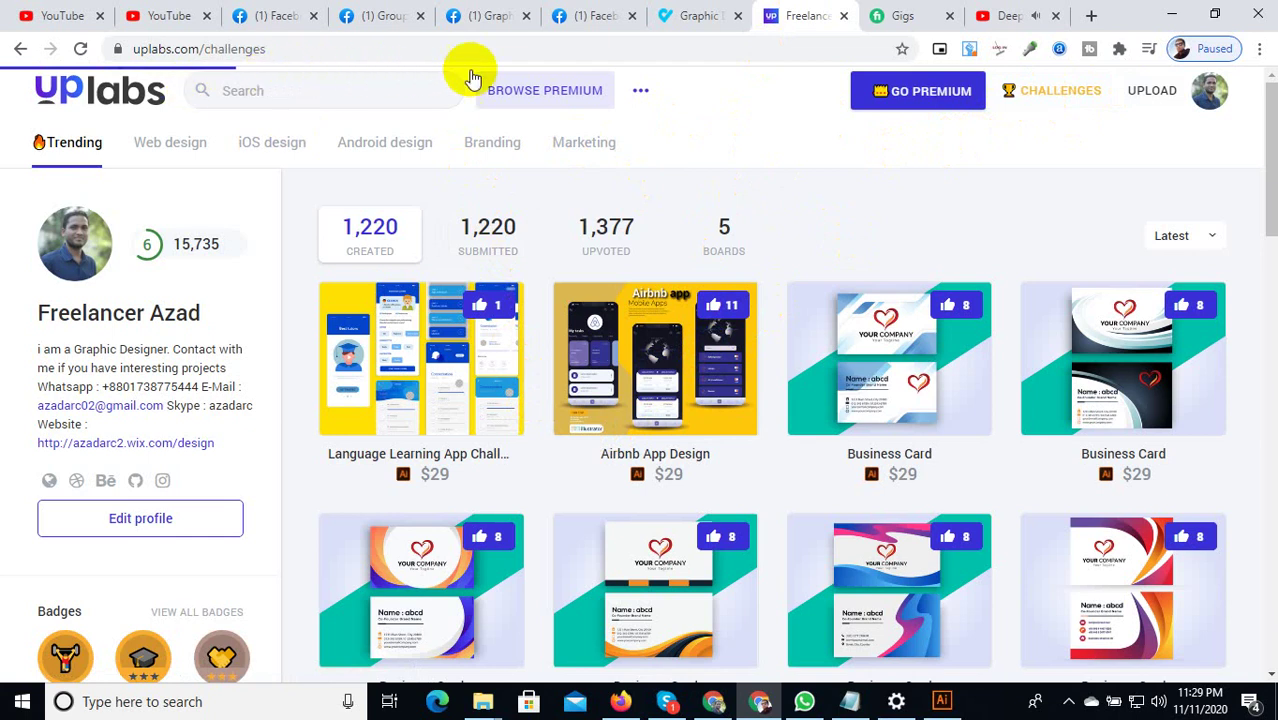
click(1066, 702)
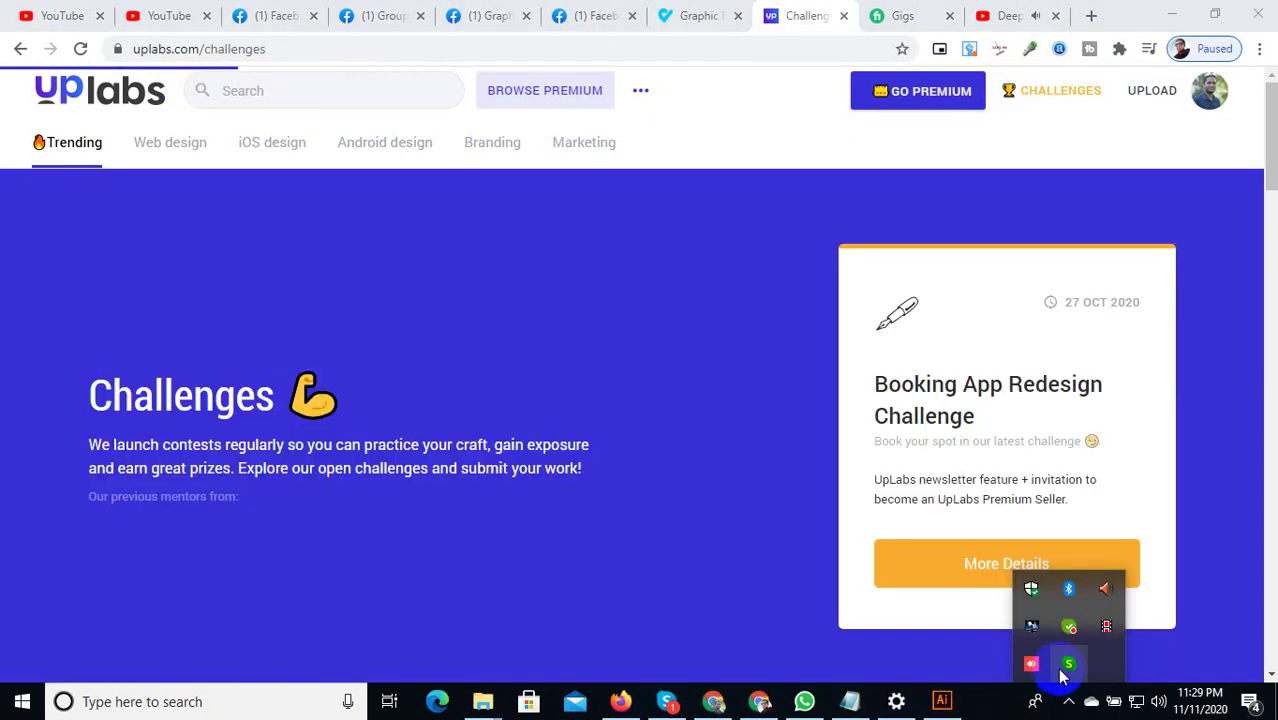
scroll(240, 400, down, 8)
middle_click(251, 414)
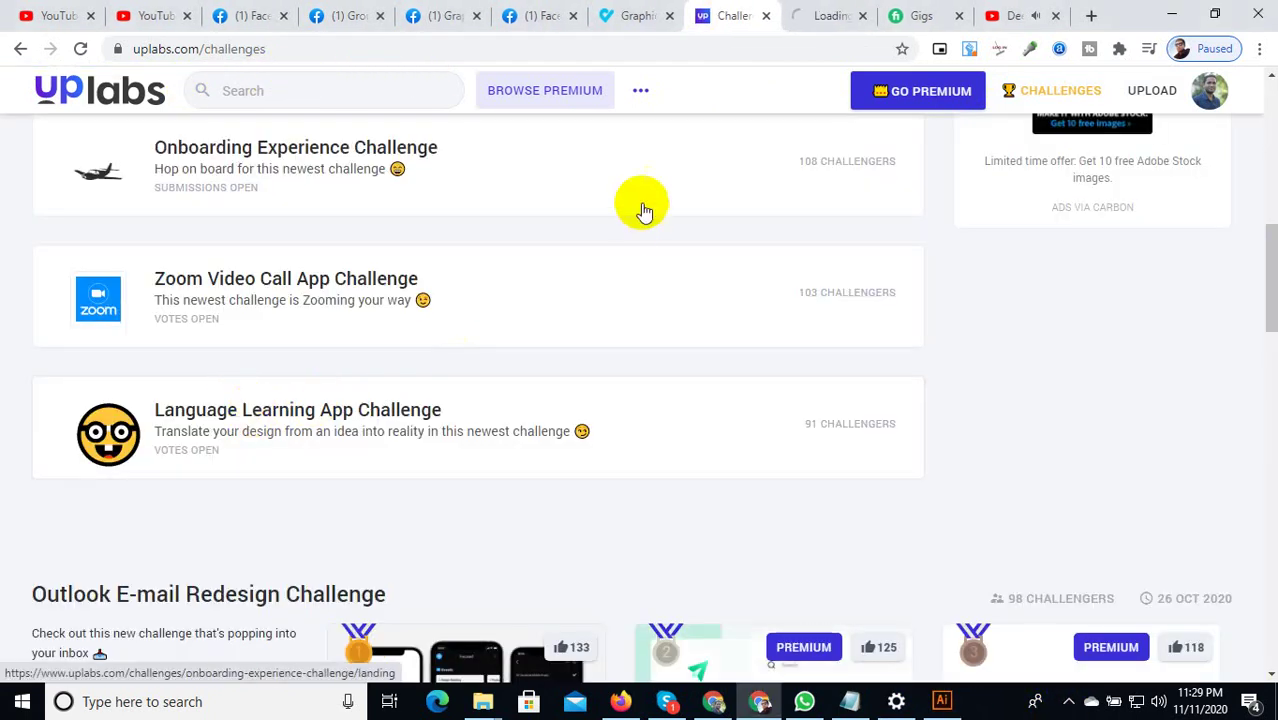
click(803, 18)
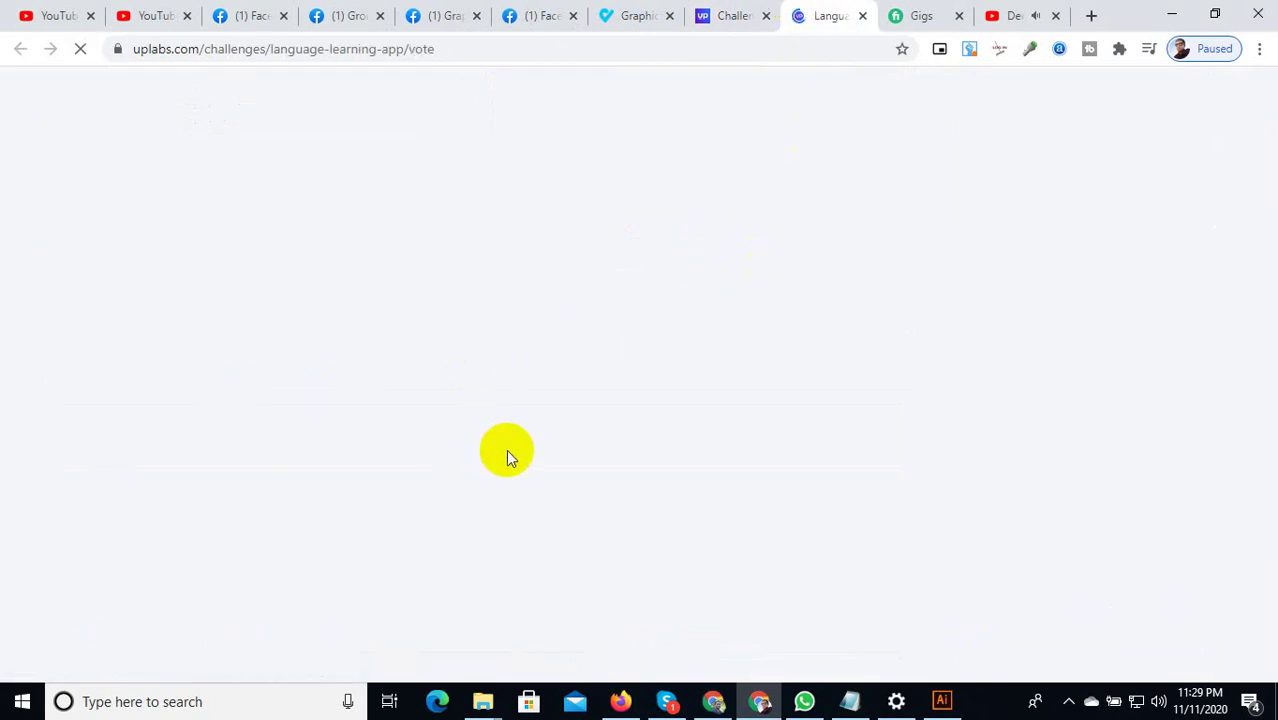
Open the Language Learning App Design Challenge post, copy its preview image, and return to Illustrator.
scroll(536, 452, down, 2)
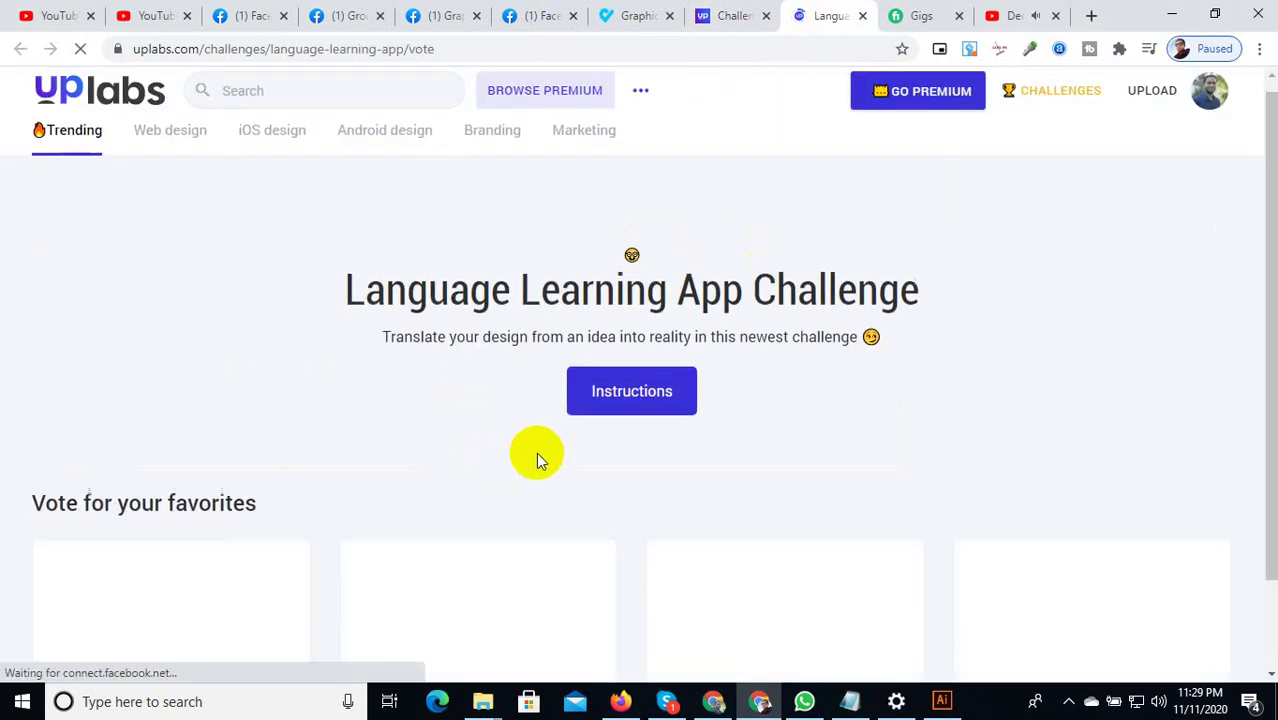
scroll(540, 447, down, 3)
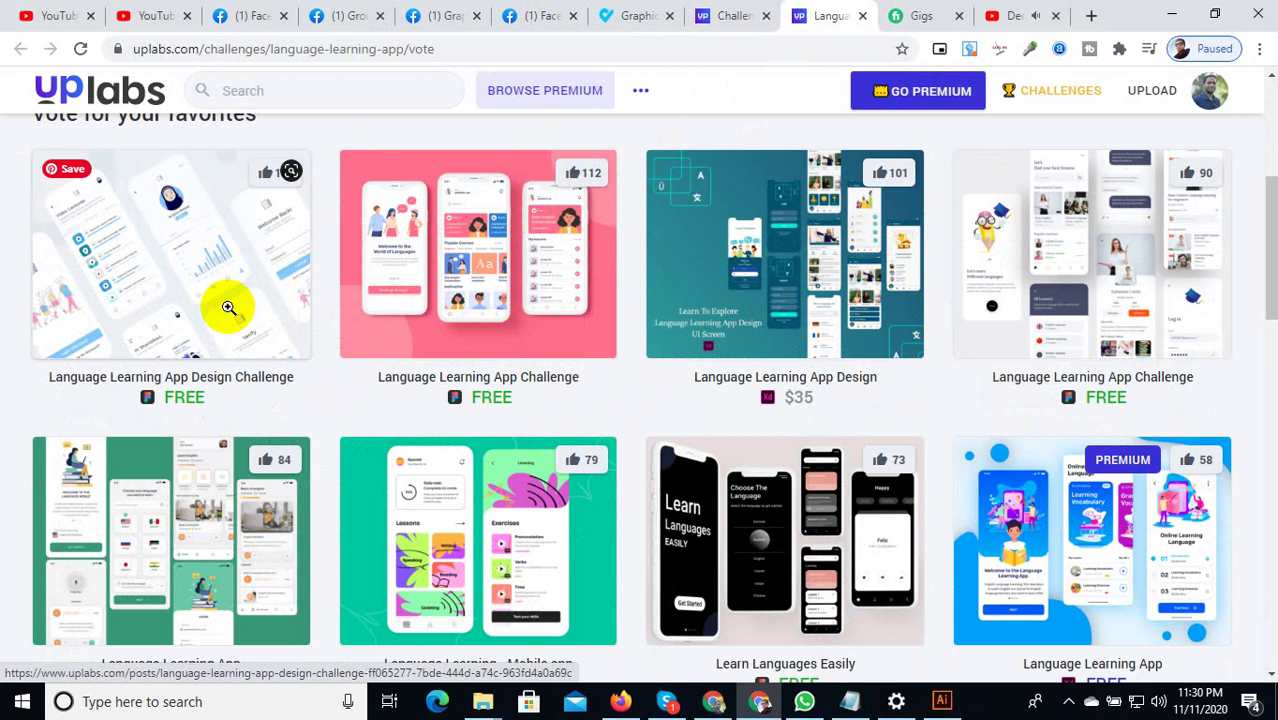
middle_click(228, 308)
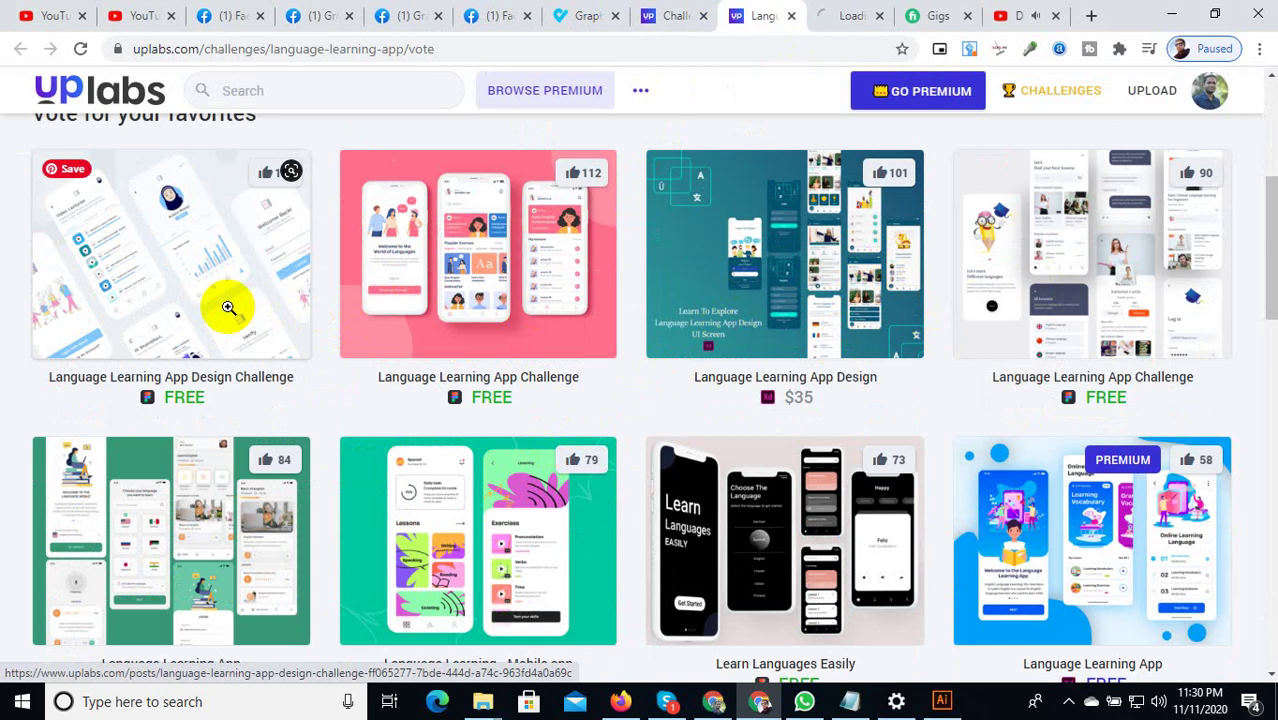
click(829, 15)
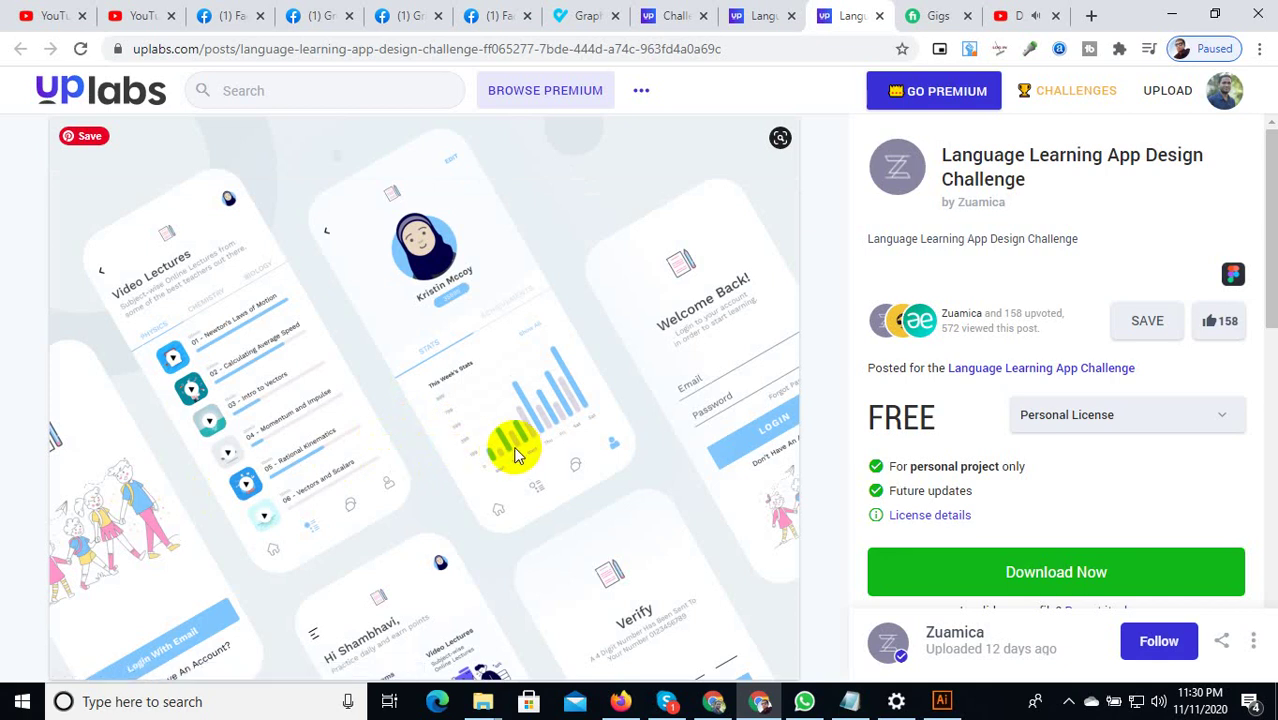
right_click(425, 335)
click(458, 388)
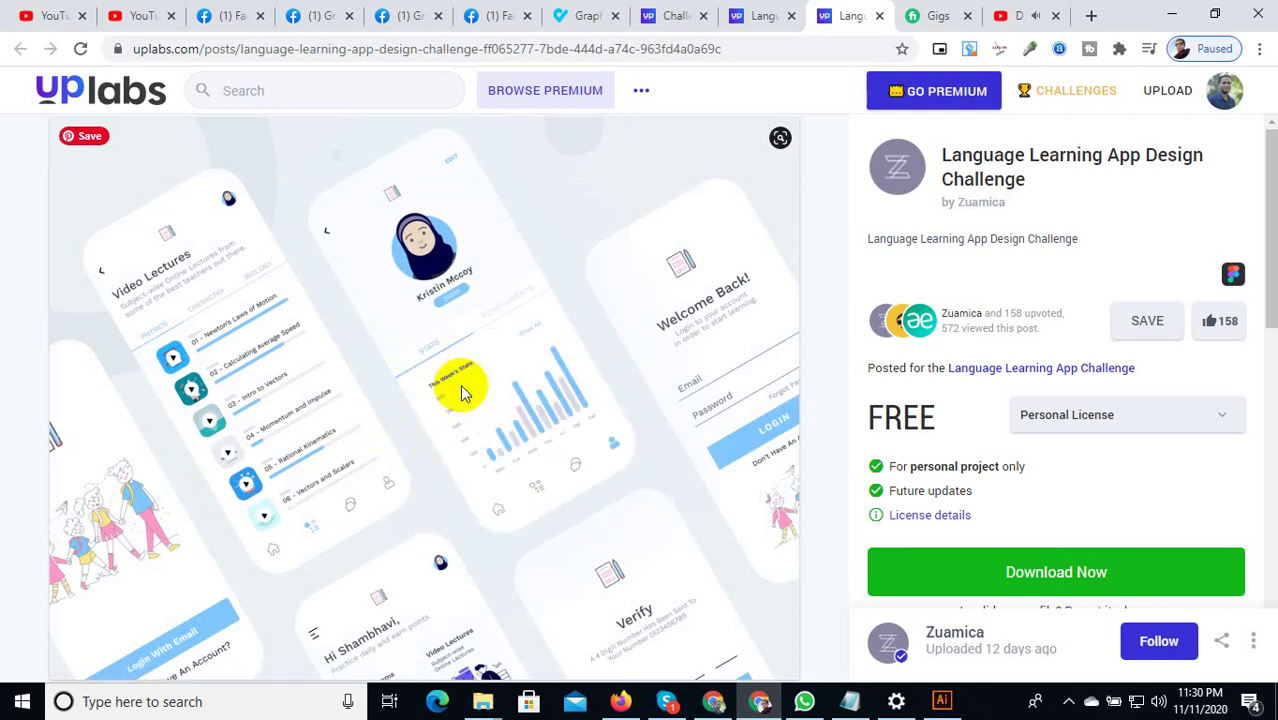
click(941, 701)
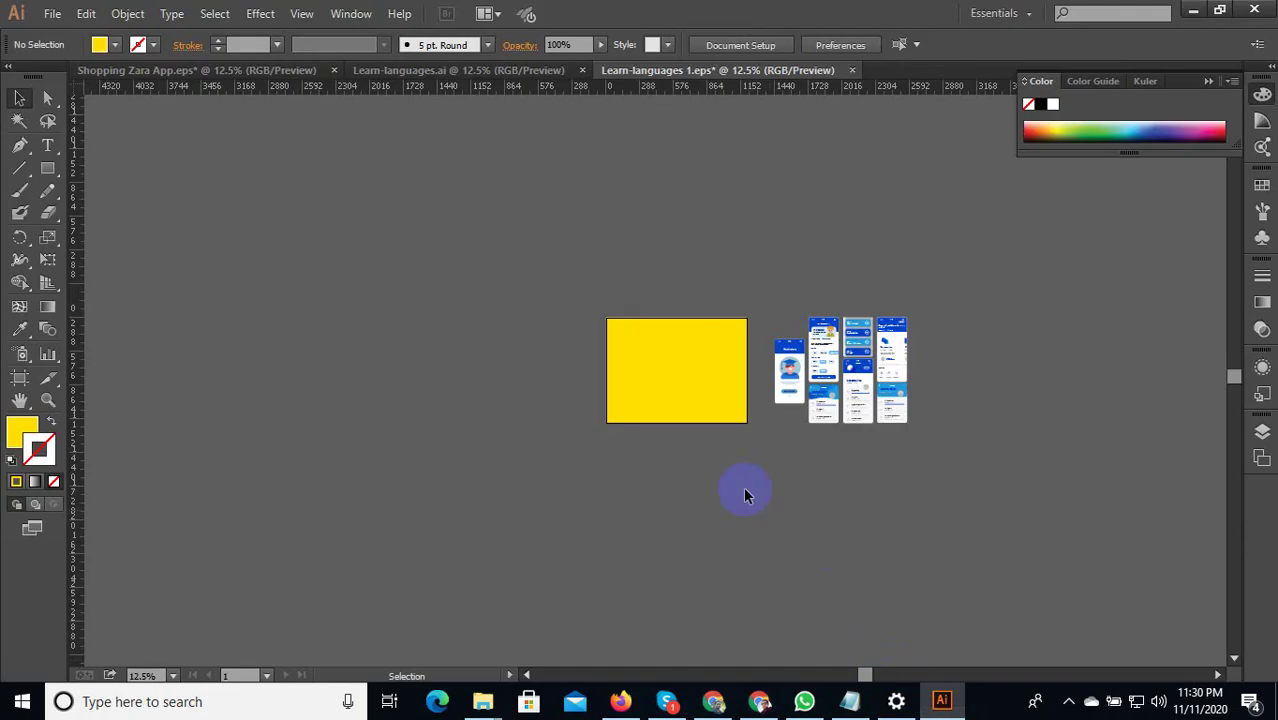
Paste the copied 1600 × 1200 px mockup image and move it below the yellow rectangle.
key(ctrl+v)
drag(733, 423, 731, 525)
scroll(684, 594, up, 5)
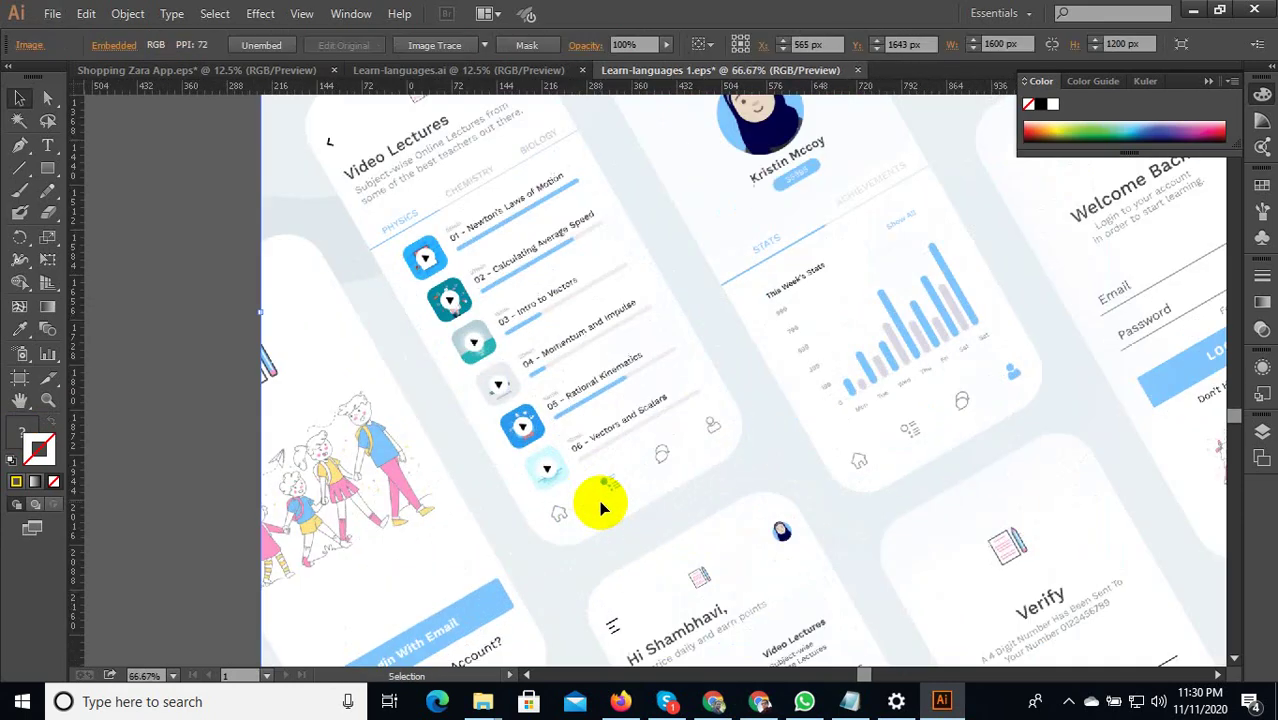
scroll(566, 288, down, 2)
scroll(570, 251, up, 3)
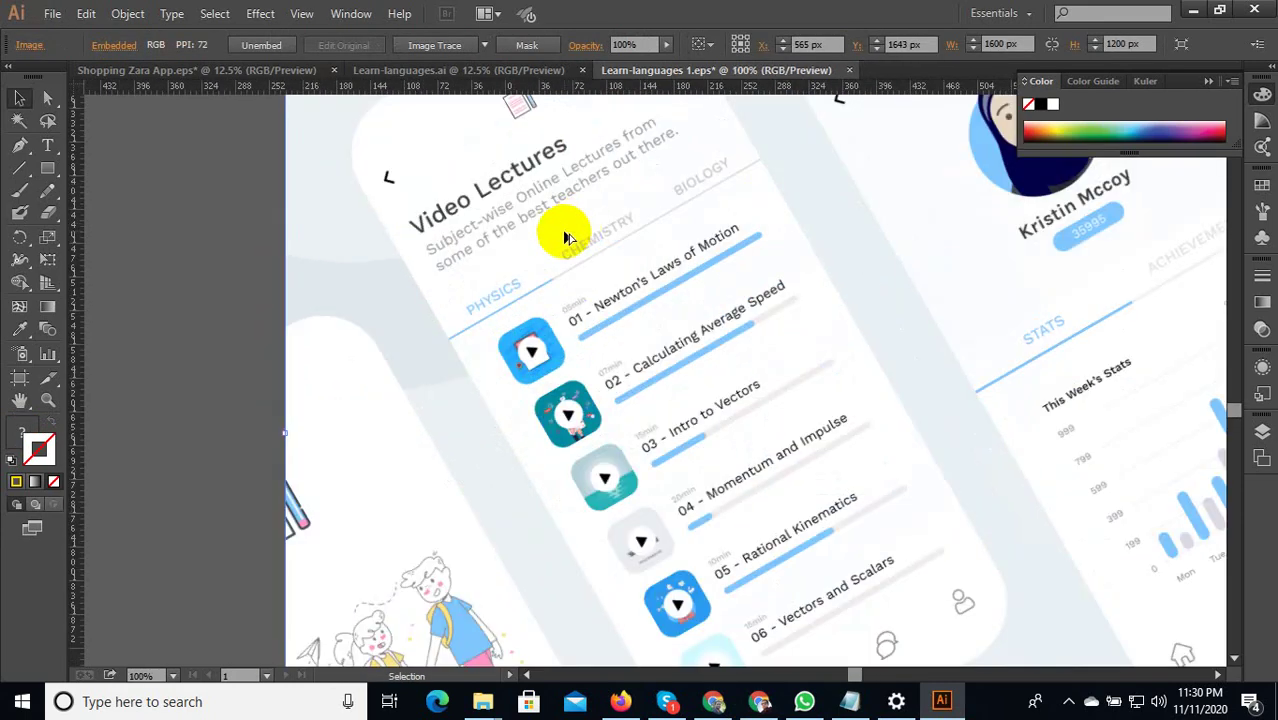
scroll(494, 271, down, 2)
scroll(553, 260, up, 2)
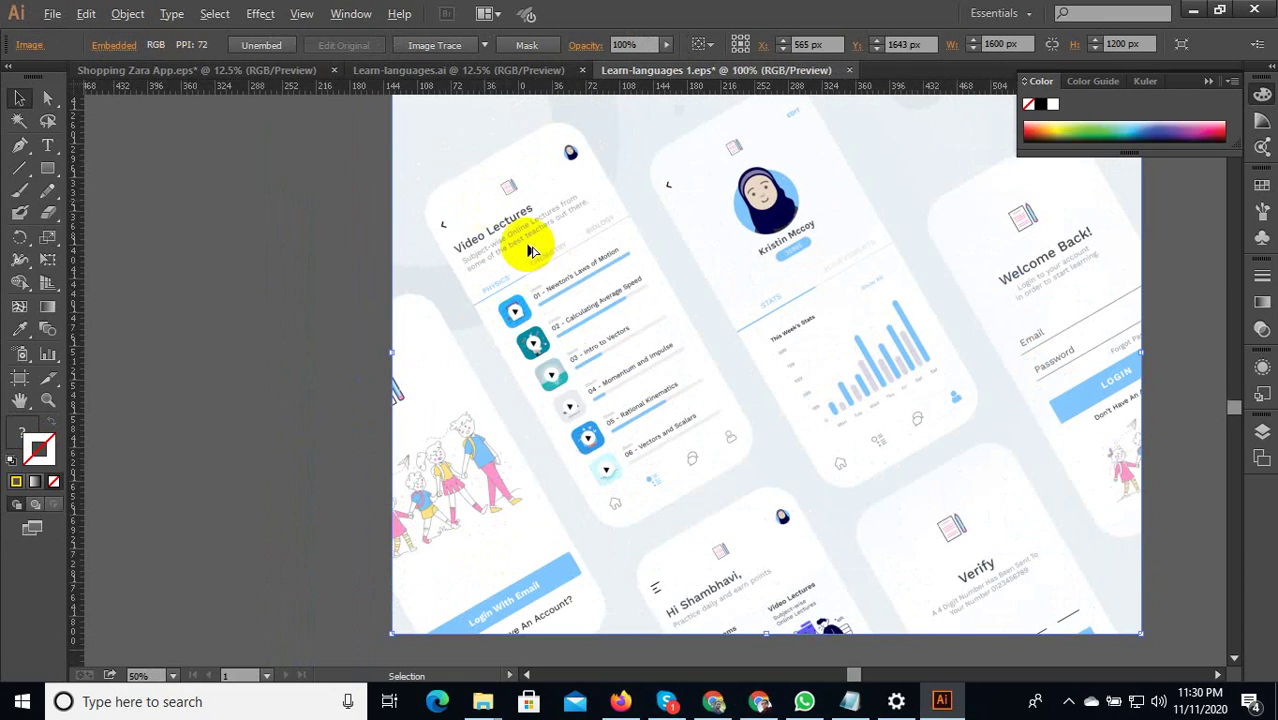
scroll(531, 251, down, 3)
scroll(713, 277, up, 3)
scroll(750, 308, down, 3)
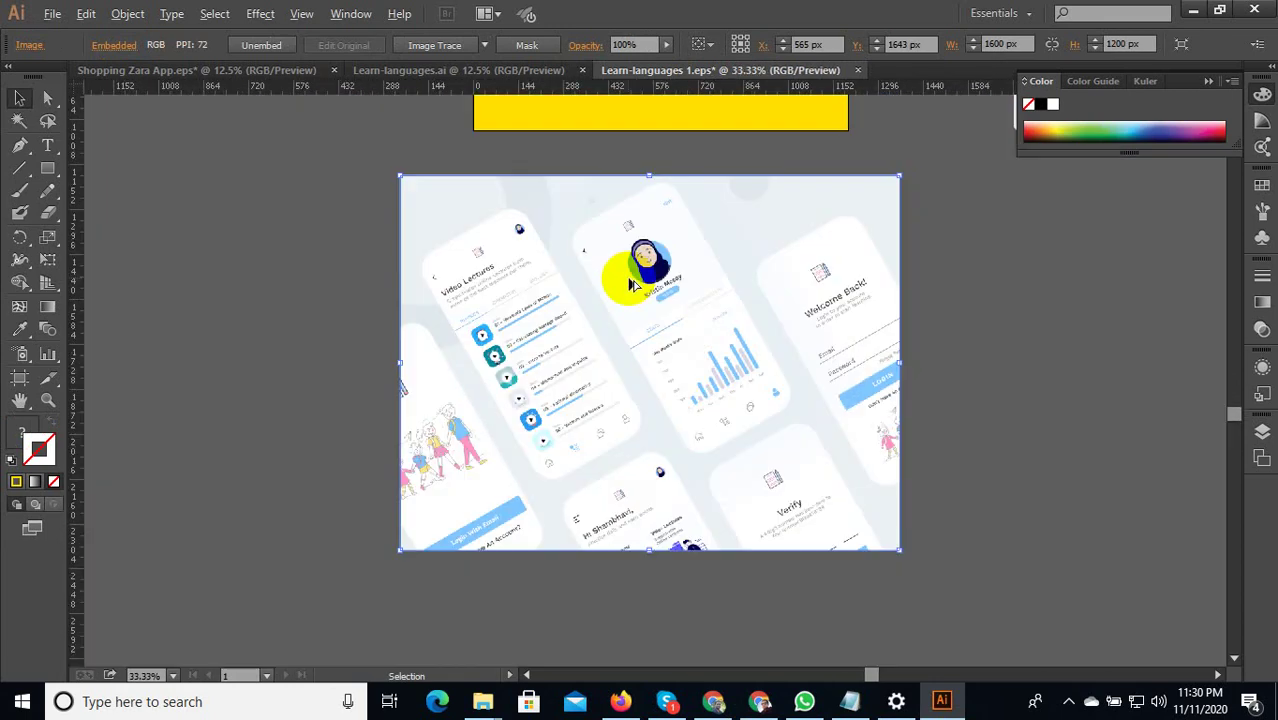
scroll(727, 399, up, 4)
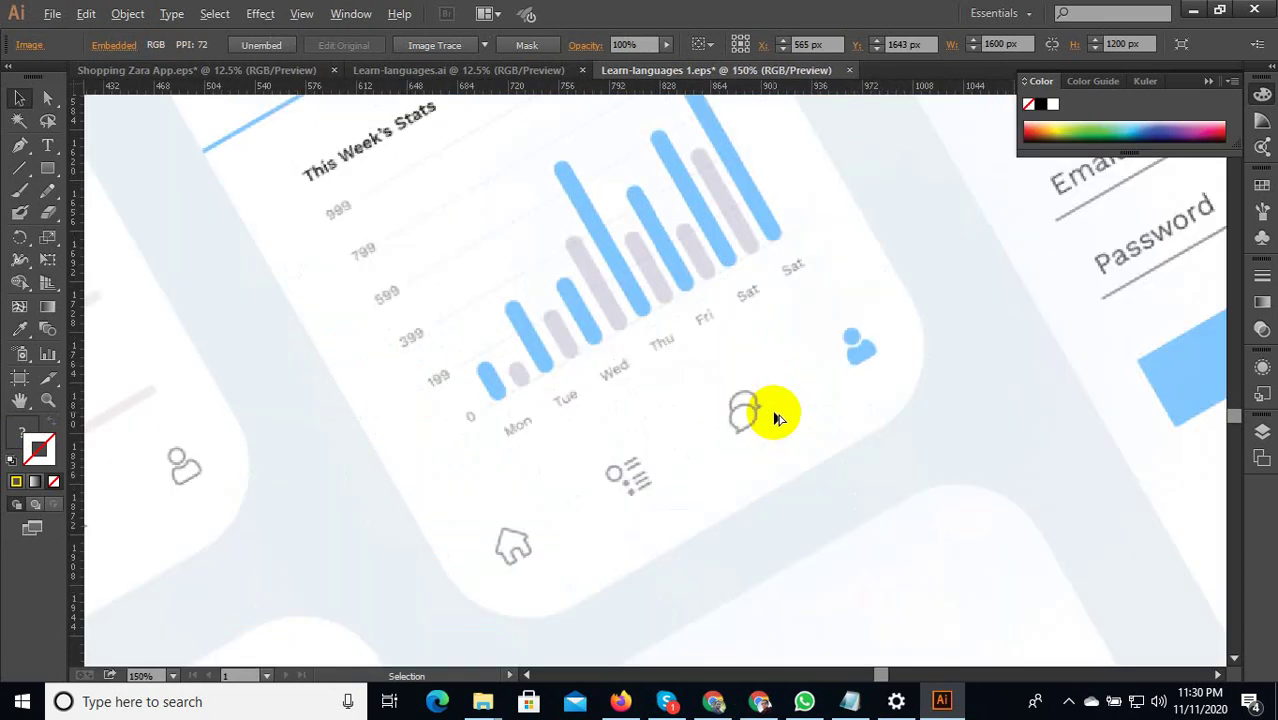
scroll(779, 418, down, 4)
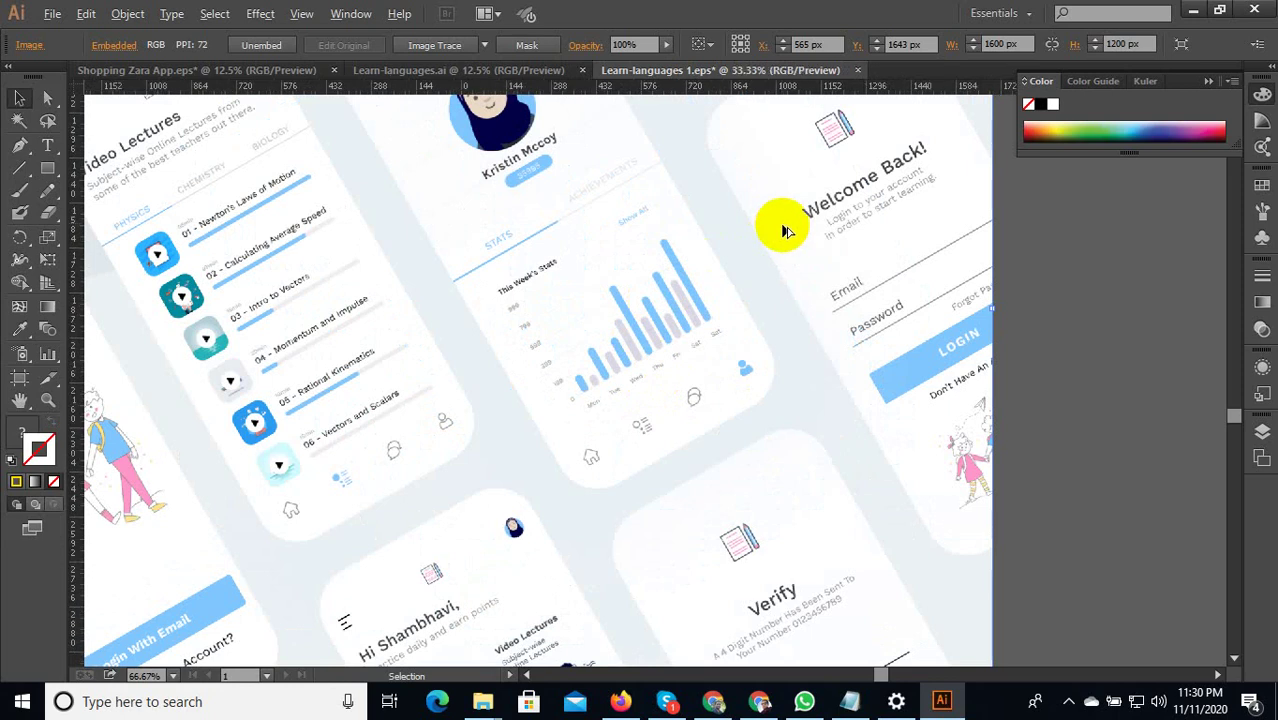
scroll(785, 231, down, 2)
scroll(785, 434, up, 3)
scroll(732, 398, down, 3)
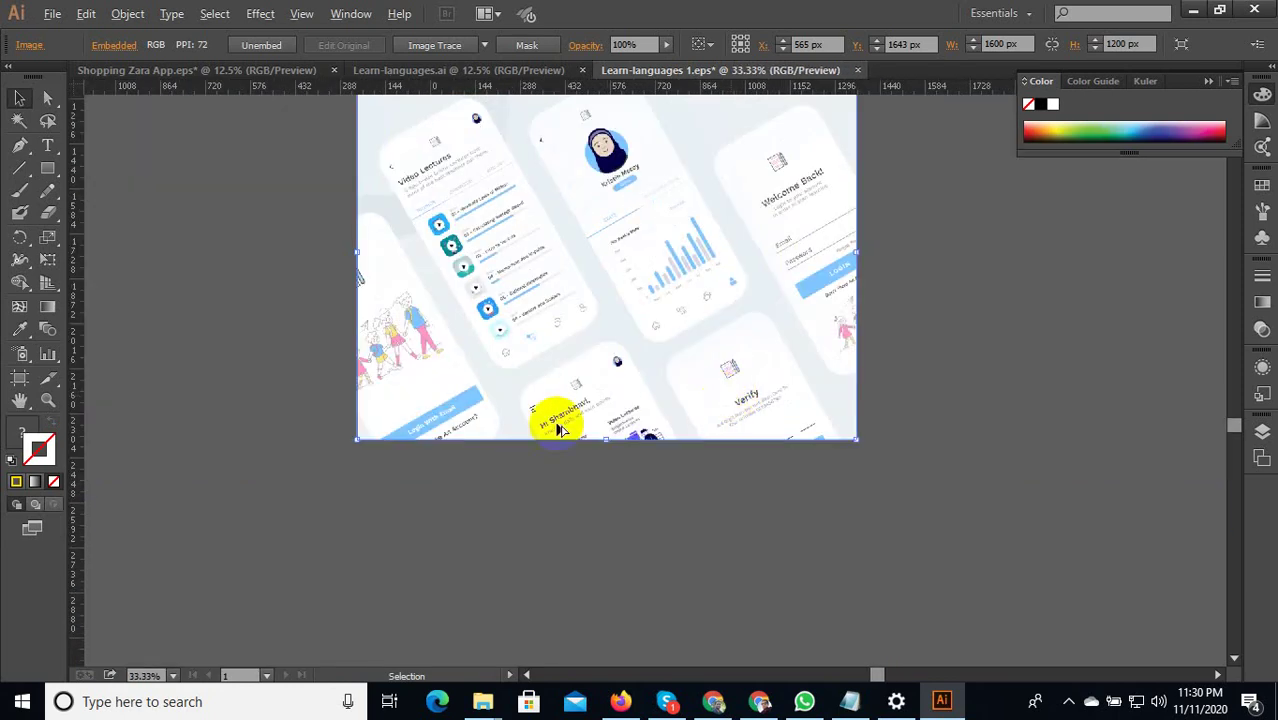
scroll(556, 436, up, 2)
scroll(543, 450, down, 4)
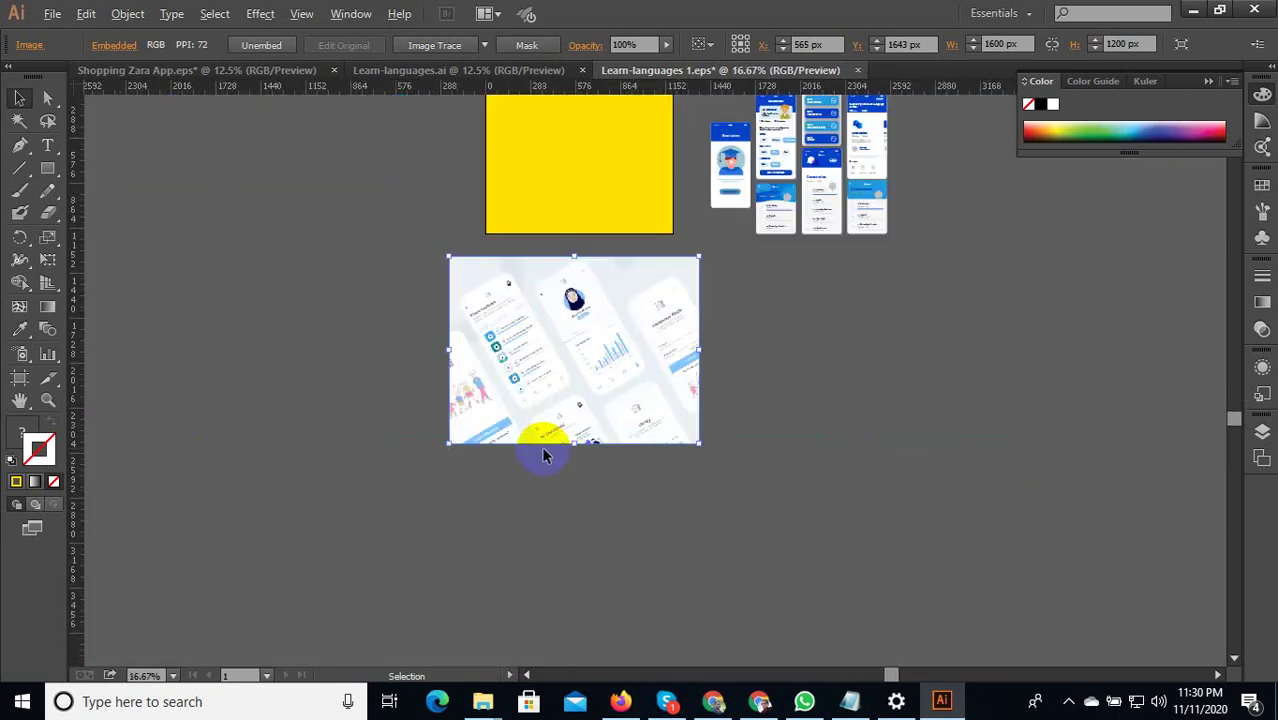
Deselect the image and zoom out to see the rectangle and app screens.
click(811, 348)
scroll(780, 370, up, 2)
scroll(780, 370, right, 2)
scroll(670, 238, up, 1)
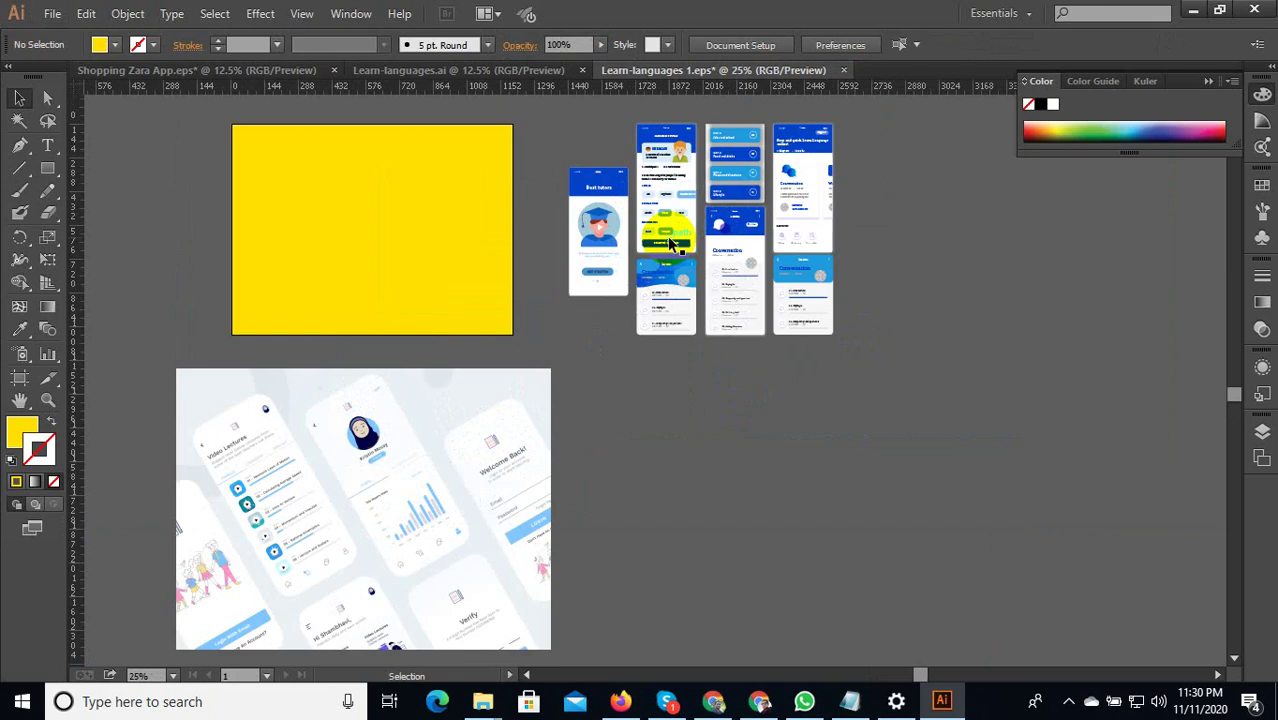
Ungroup the app-screens set and duplicate the Best tutors screen to the right.
click(578, 309)
right_click(600, 237)
click(622, 317)
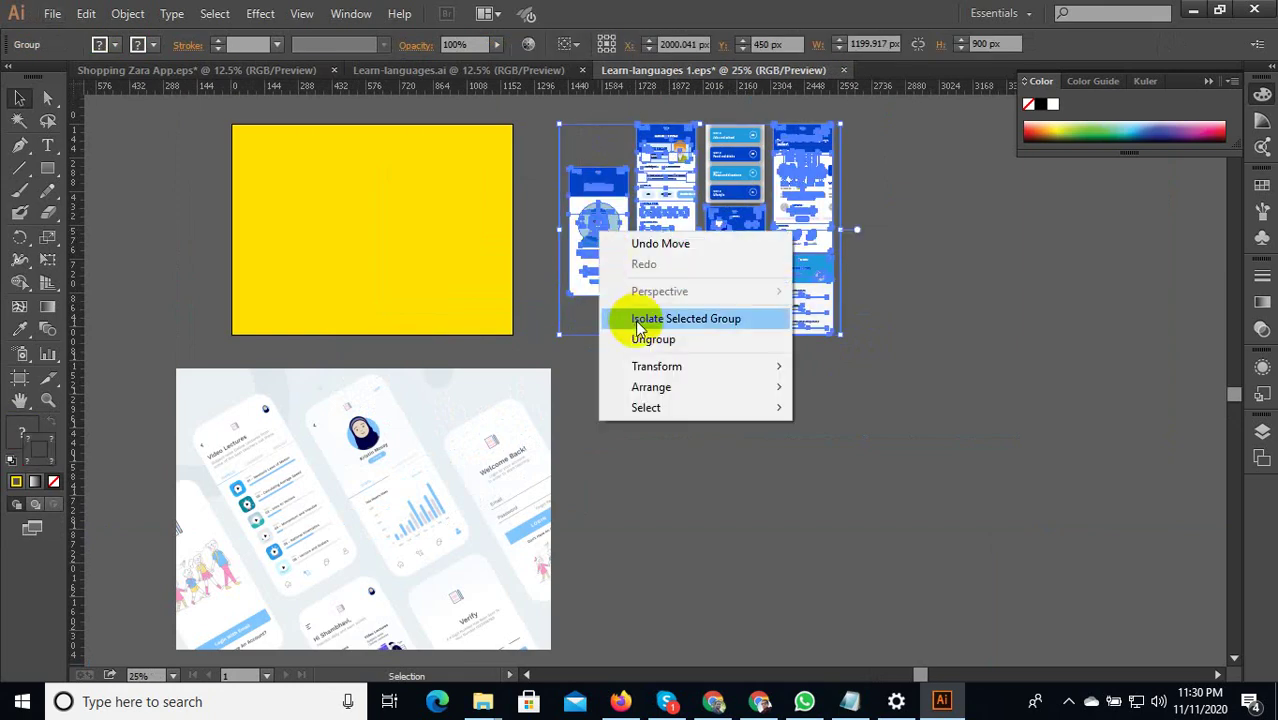
click(606, 162)
drag(600, 246, 938, 430)
Ungroup the Best tutors copy and pull its illustration out to the side.
scroll(802, 456, up, 1)
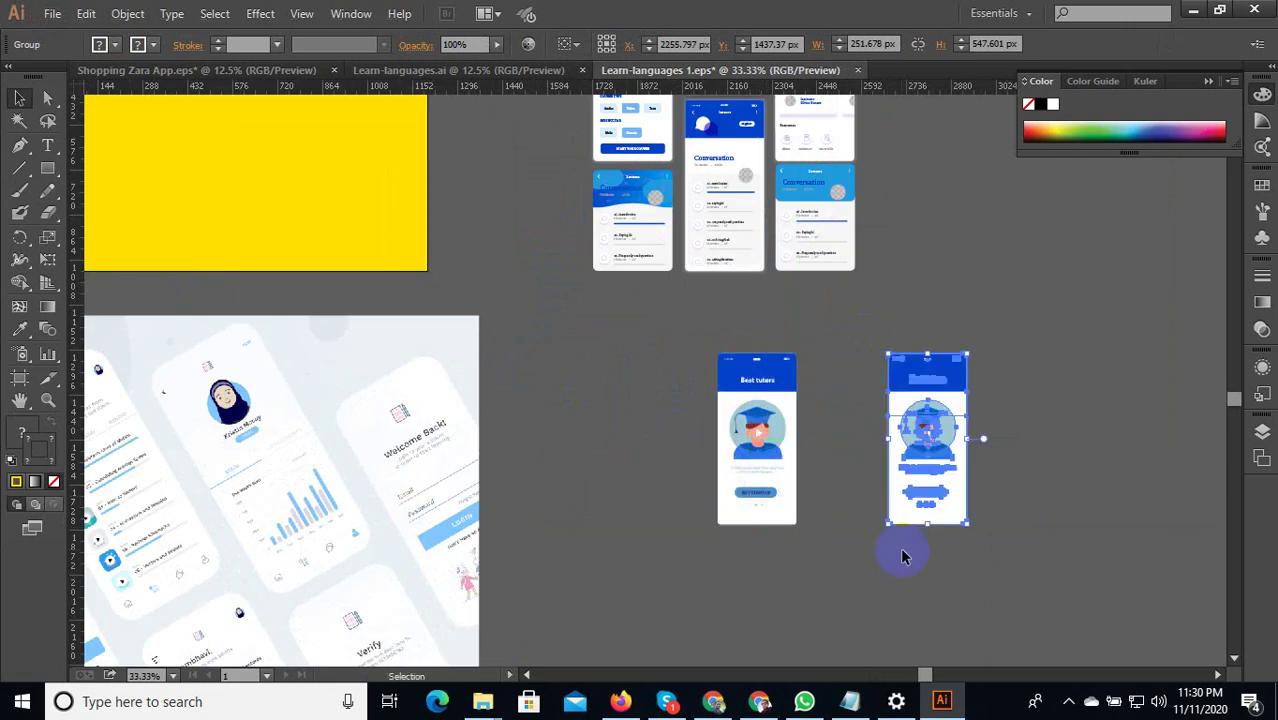
scroll(950, 442, up, 3)
right_click(893, 328)
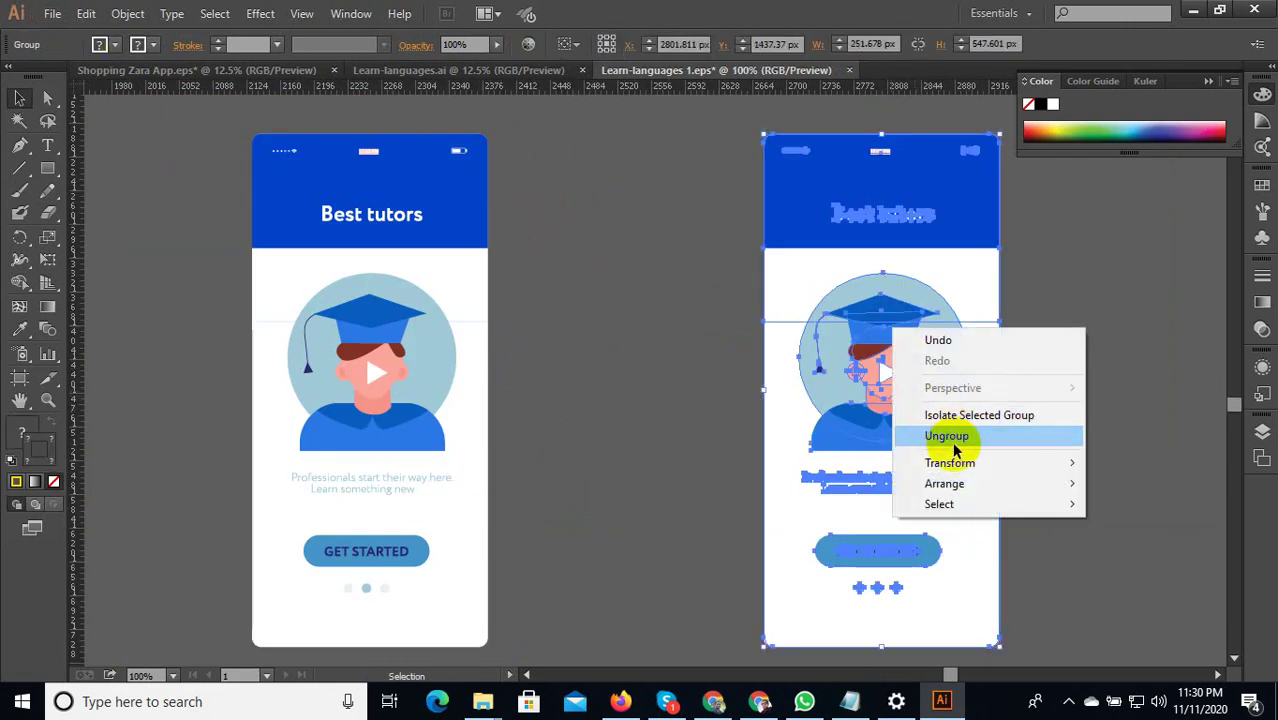
click(948, 437)
click(628, 345)
scroll(623, 344, down, 2)
click(800, 358)
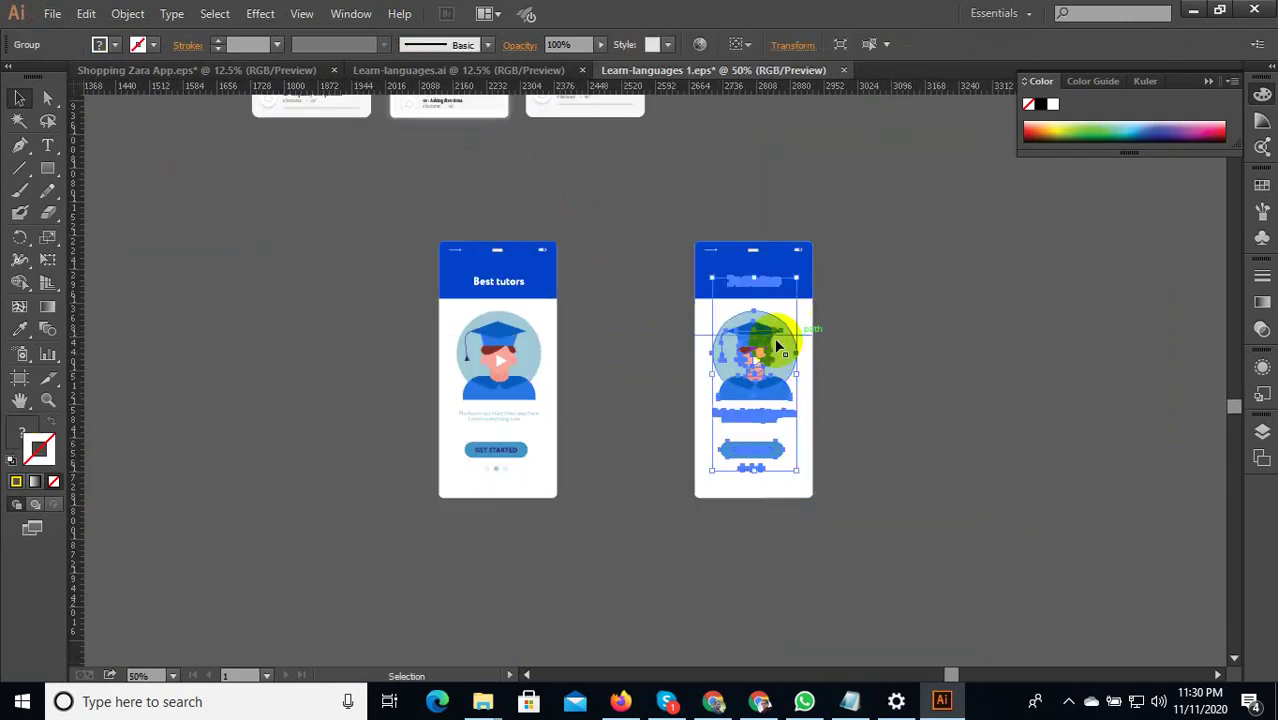
drag(770, 334, 902, 336)
Move the copy's white background, blue header and divider line apart.
drag(782, 372, 697, 368)
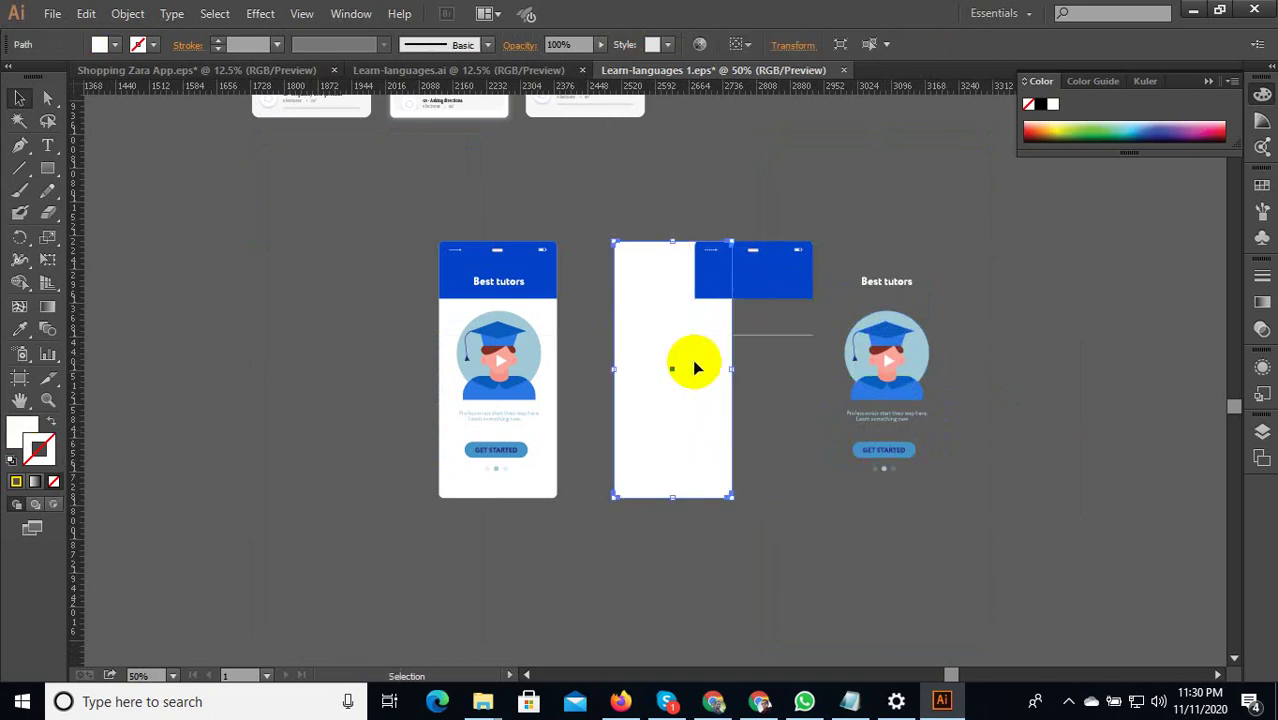
scroll(784, 257, up, 1)
drag(784, 257, 755, 238)
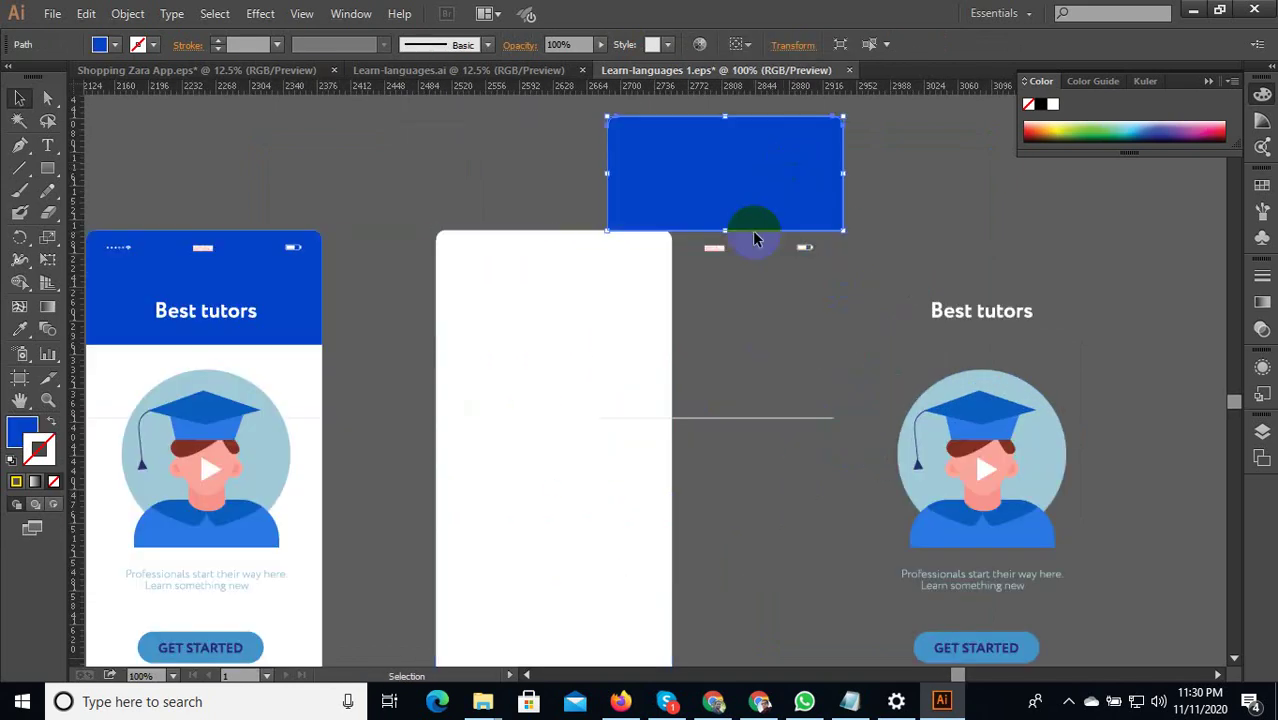
click(790, 420)
scroll(757, 445, up, 1)
drag(759, 403, 790, 280)
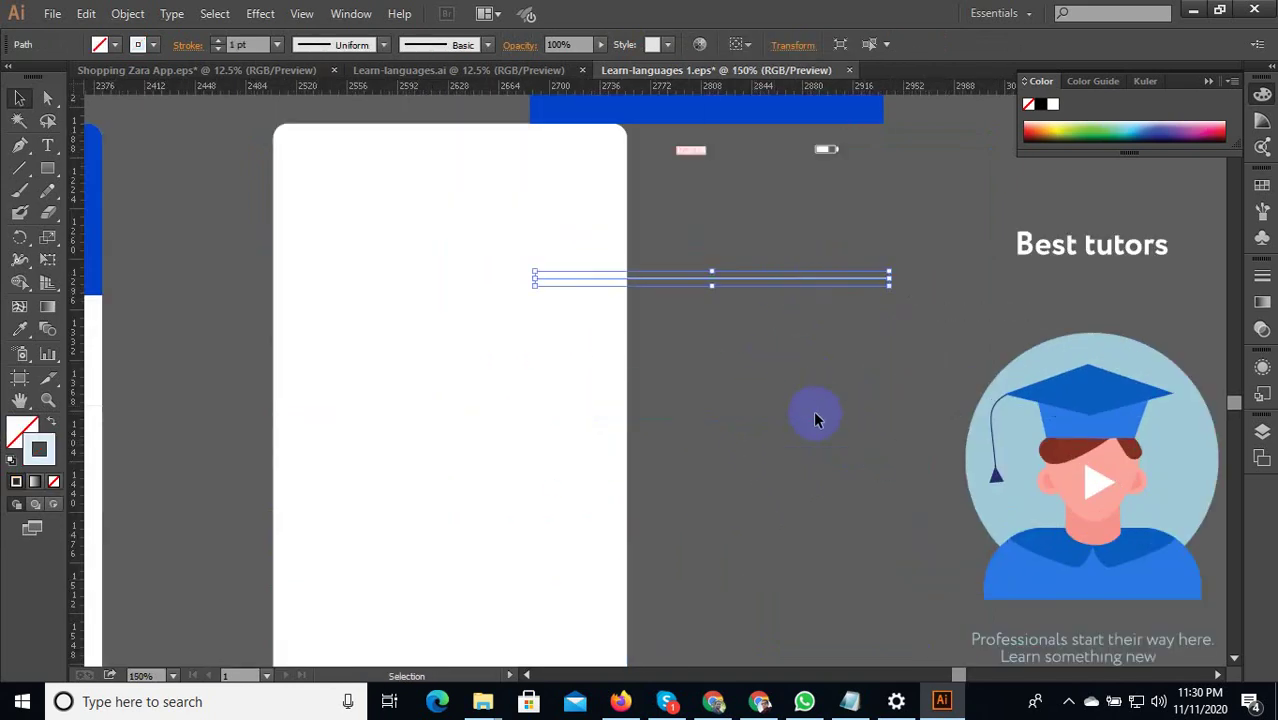
click(770, 402)
scroll(770, 400, down, 3)
scroll(690, 314, up, 2)
Ungroup the copy's tutor illustration, pull out its circle and face shapes, then undo.
click(852, 393)
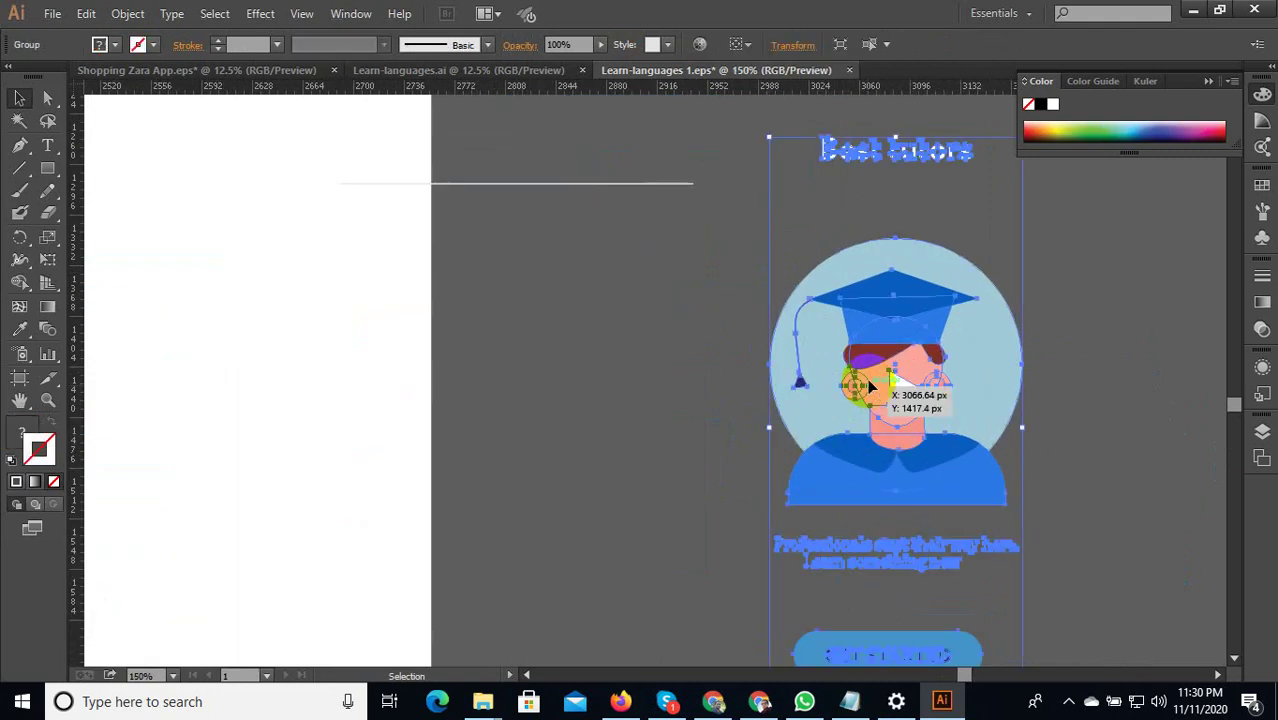
right_click(884, 342)
click(890, 445)
scroll(818, 428, down, 1)
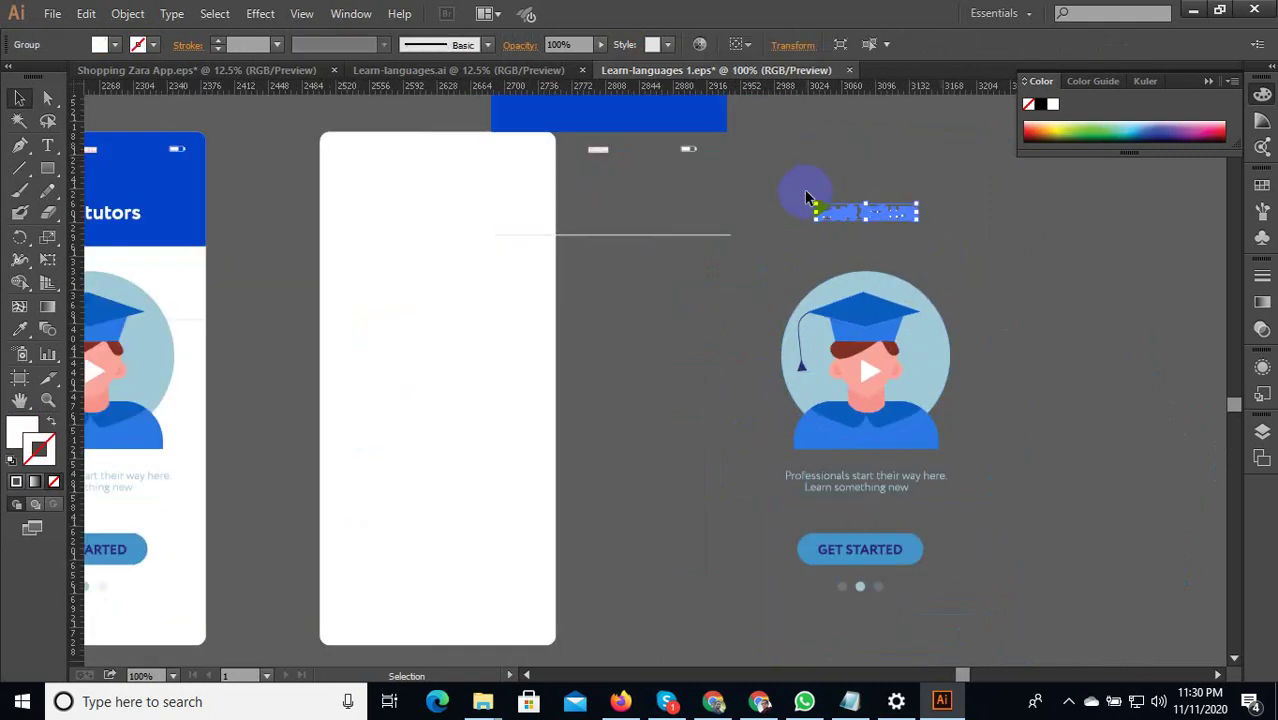
drag(813, 206, 920, 130)
scroll(955, 335, up, 2)
click(857, 343)
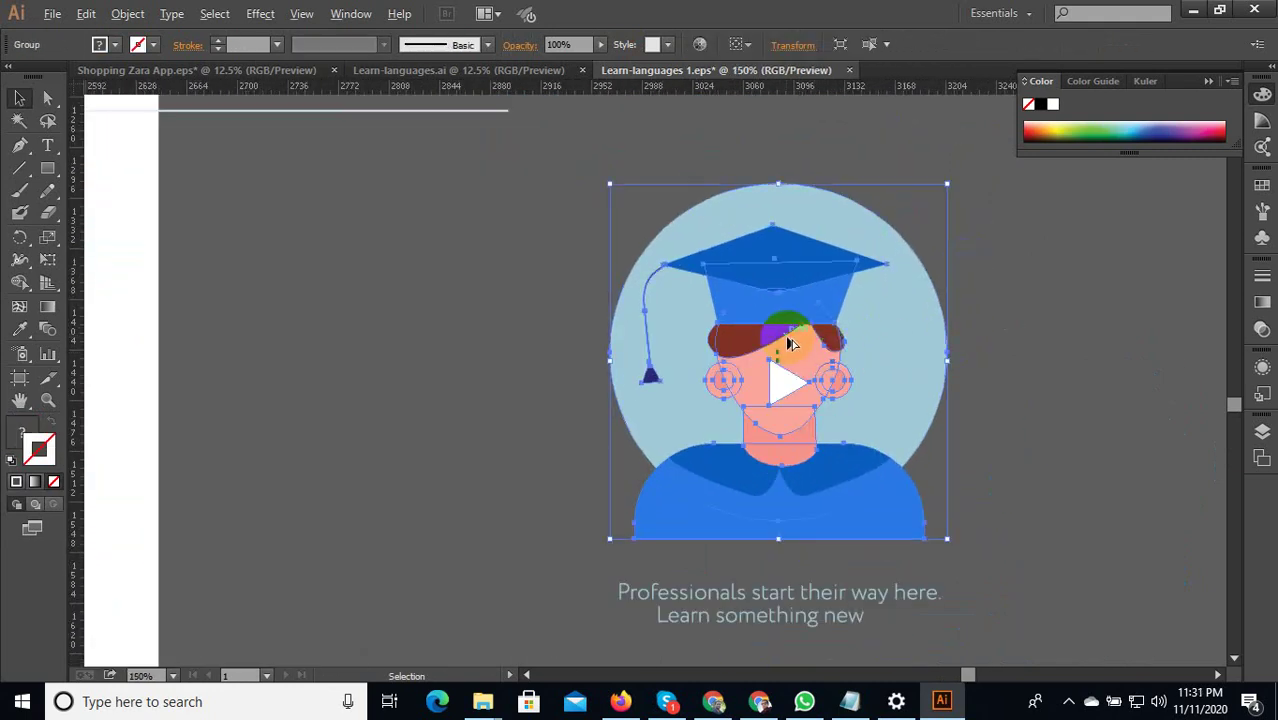
scroll(786, 336, down, 1)
right_click(772, 324)
click(795, 440)
drag(852, 370, 1024, 337)
click(838, 421)
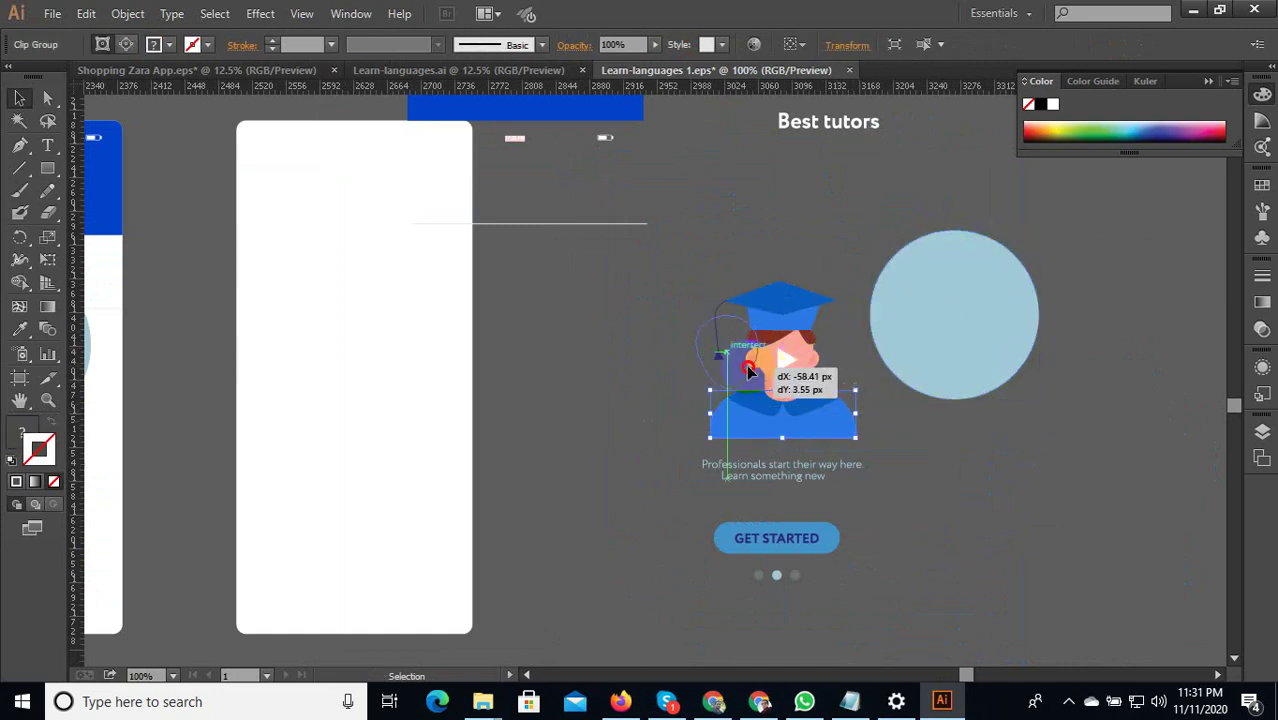
drag(749, 371, 687, 372)
click(818, 433)
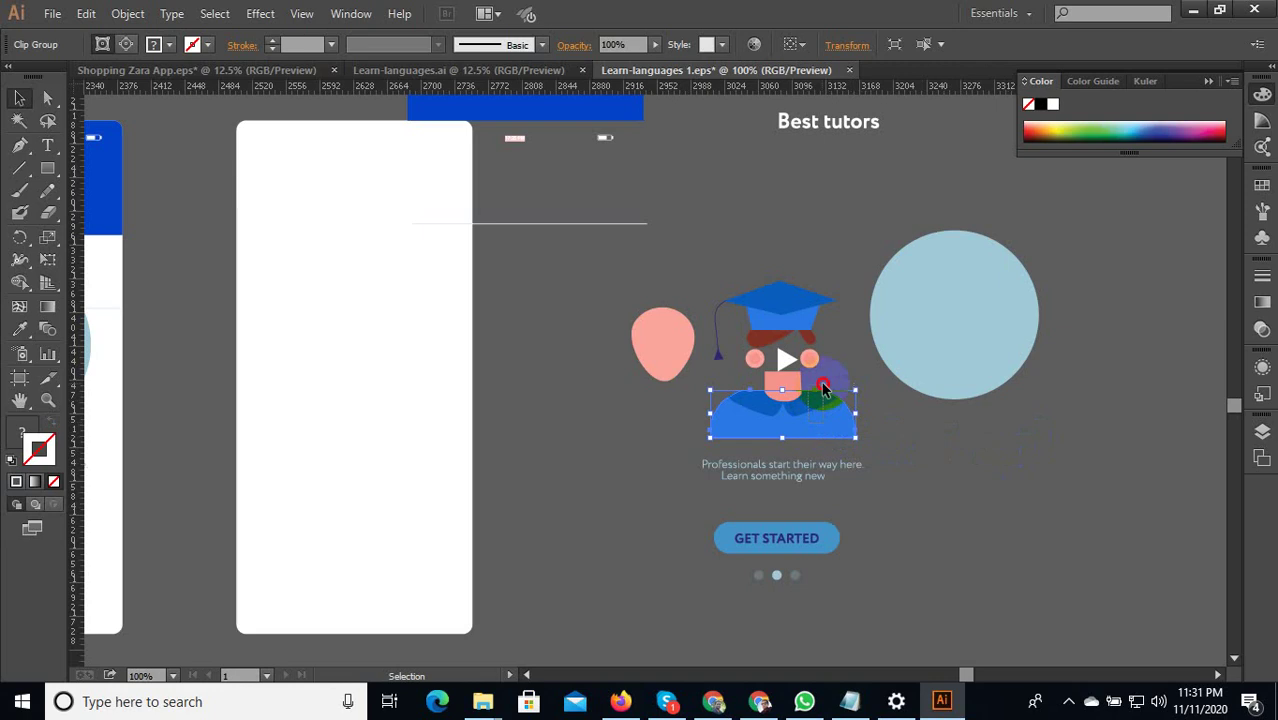
key(ctrl+z)
key(ctrl+z)
key(ctrl+z)
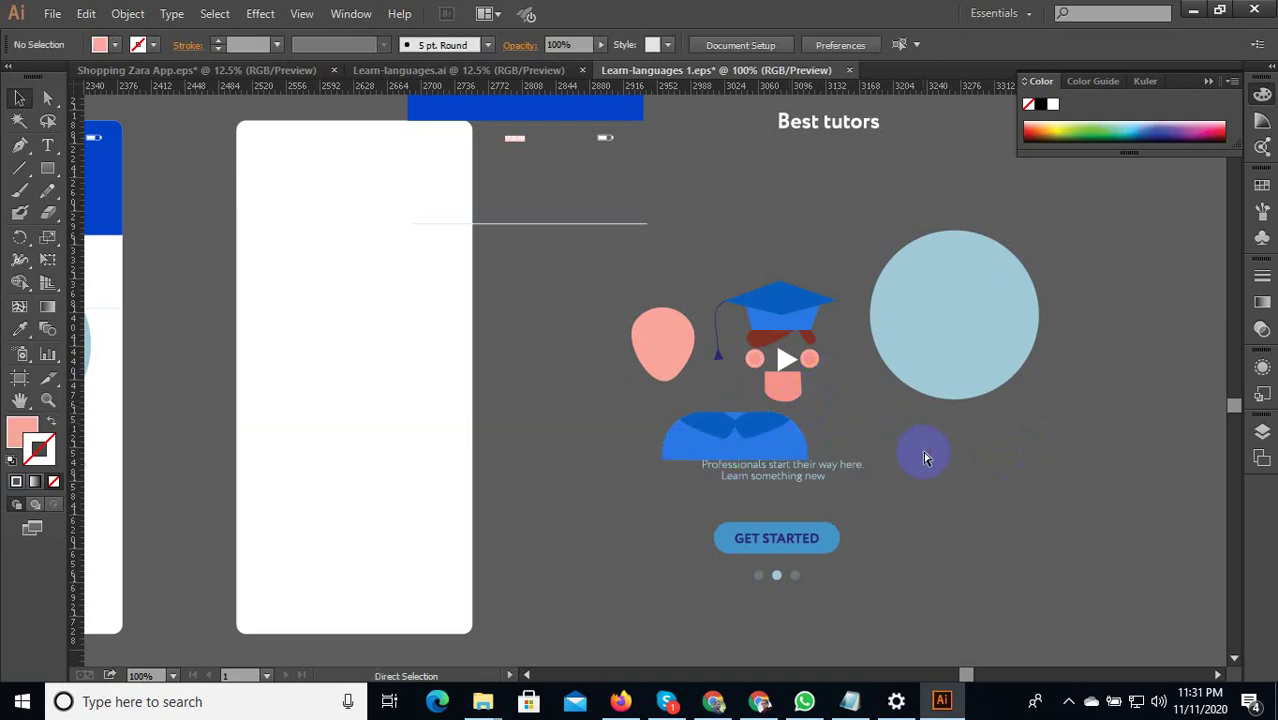
Delete all pieces of the dismantled copy and select the intact Best tutors screen.
scroll(930, 458, down, 3)
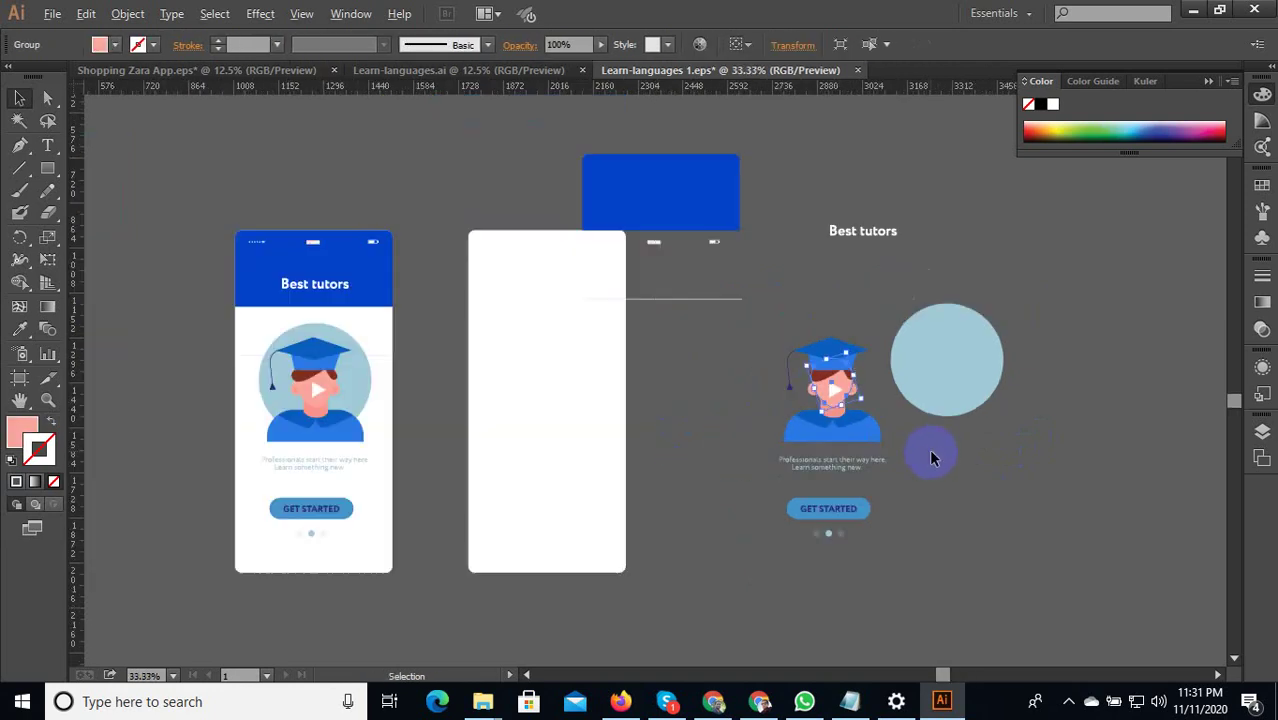
drag(1018, 513, 731, 302)
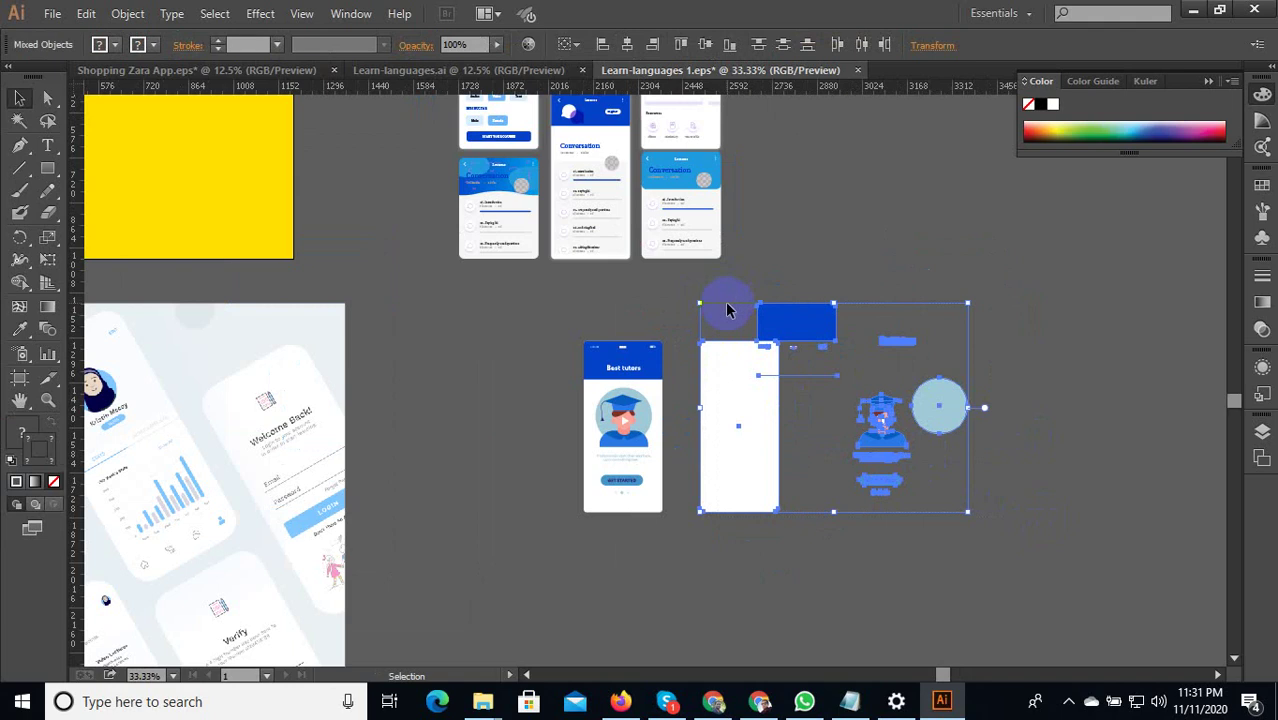
key(Delete)
scroll(872, 456, down, 2)
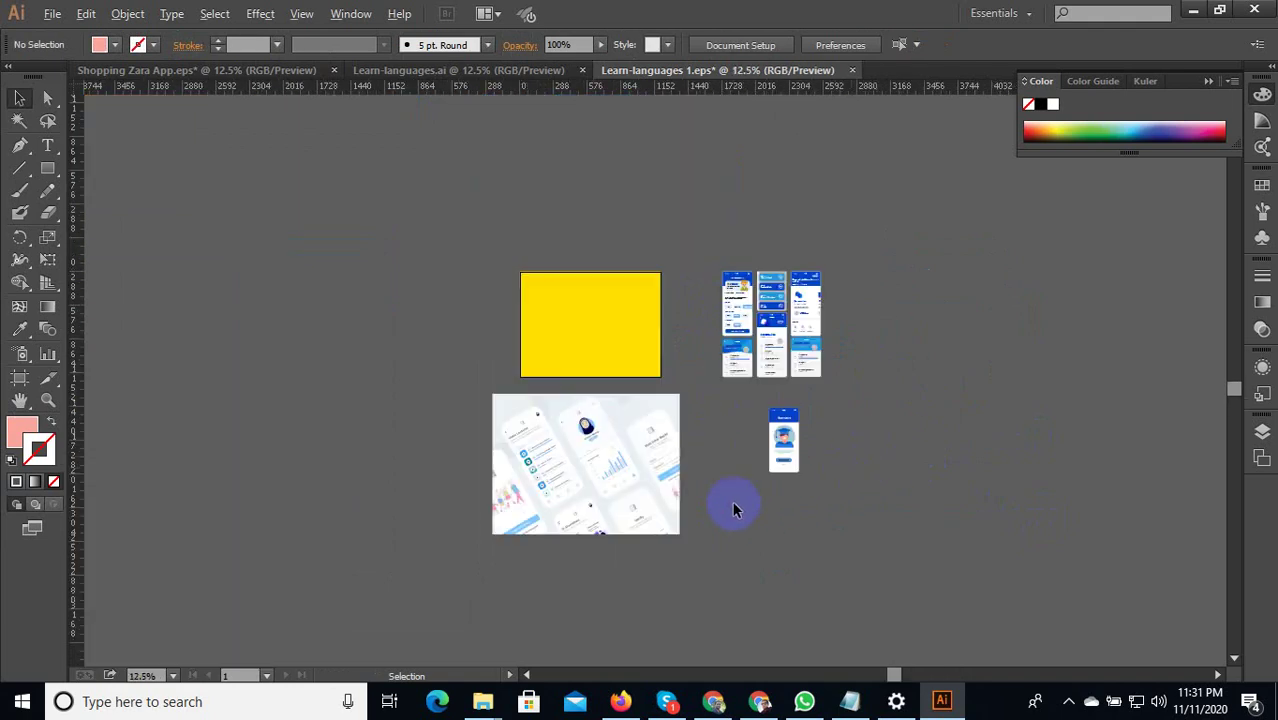
click(815, 400)
scroll(713, 480, up, 3)
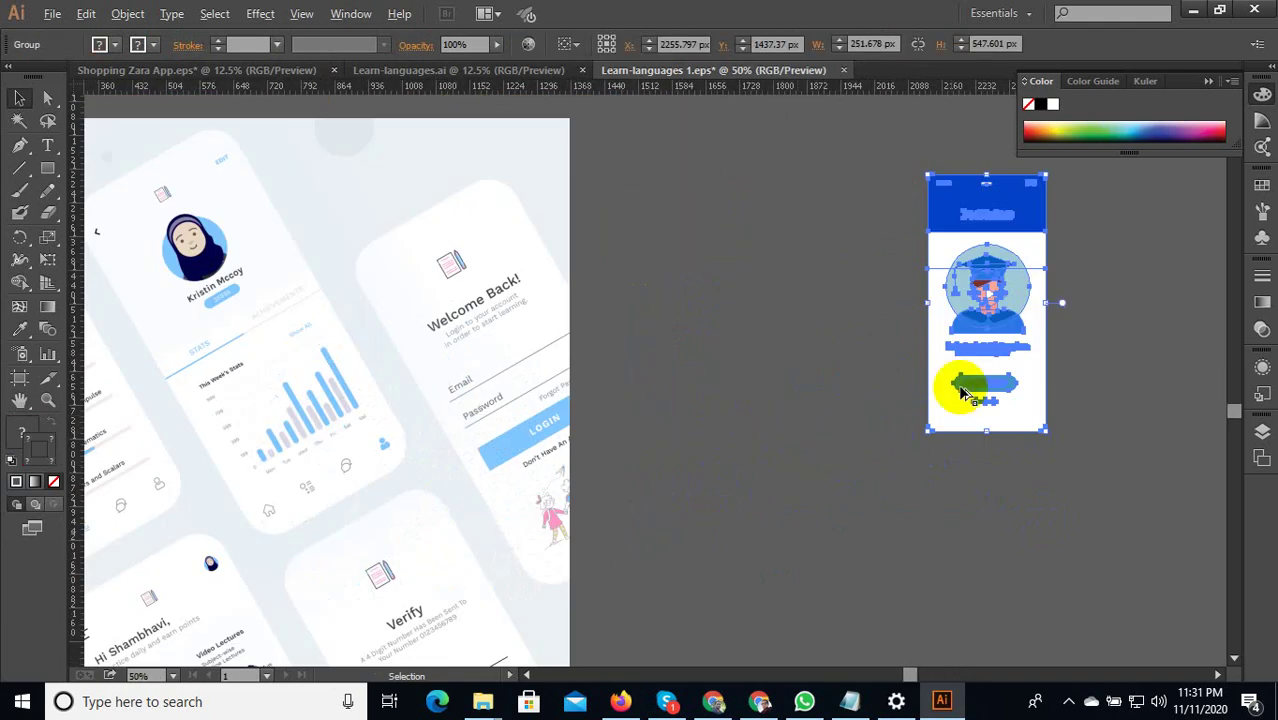
Move the Best tutors screen onto the mockup image and bring it to the front.
drag(876, 391, 633, 430)
scroll(981, 360, down, 2)
scroll(633, 430, up, 2)
right_click(608, 314)
mouse_move(750, 462)
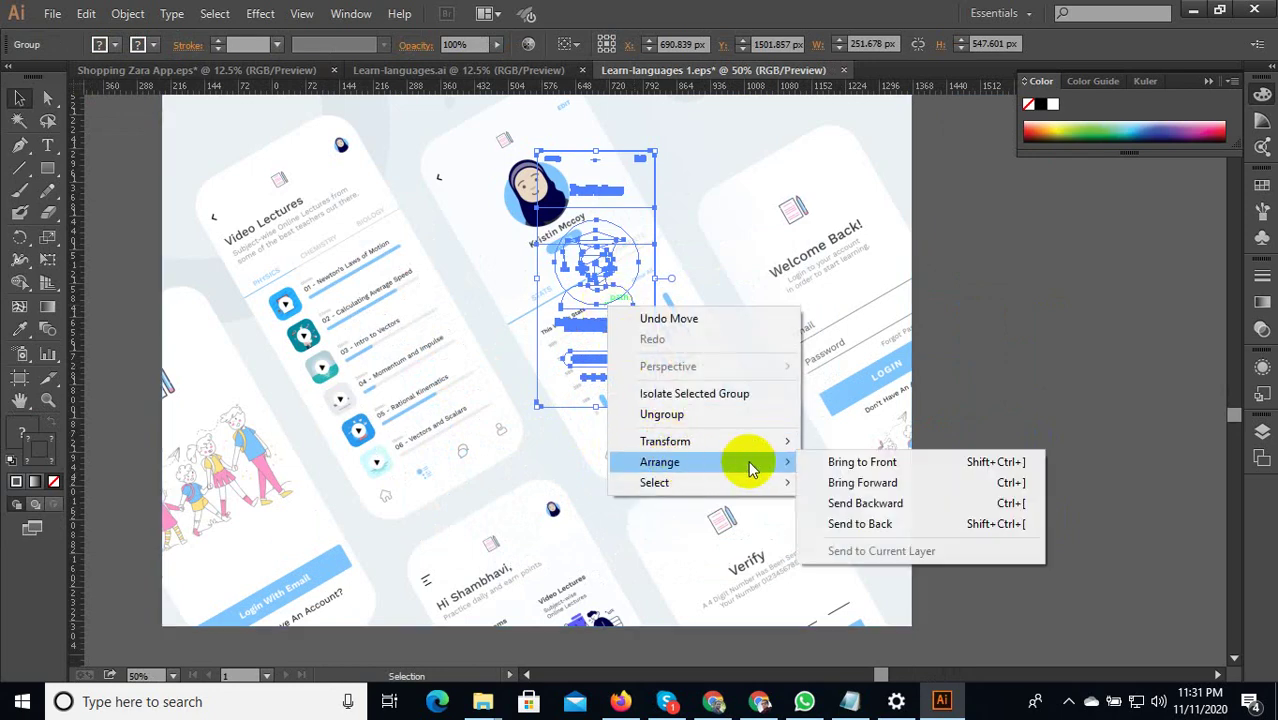
click(845, 460)
scroll(750, 458, down, 1)
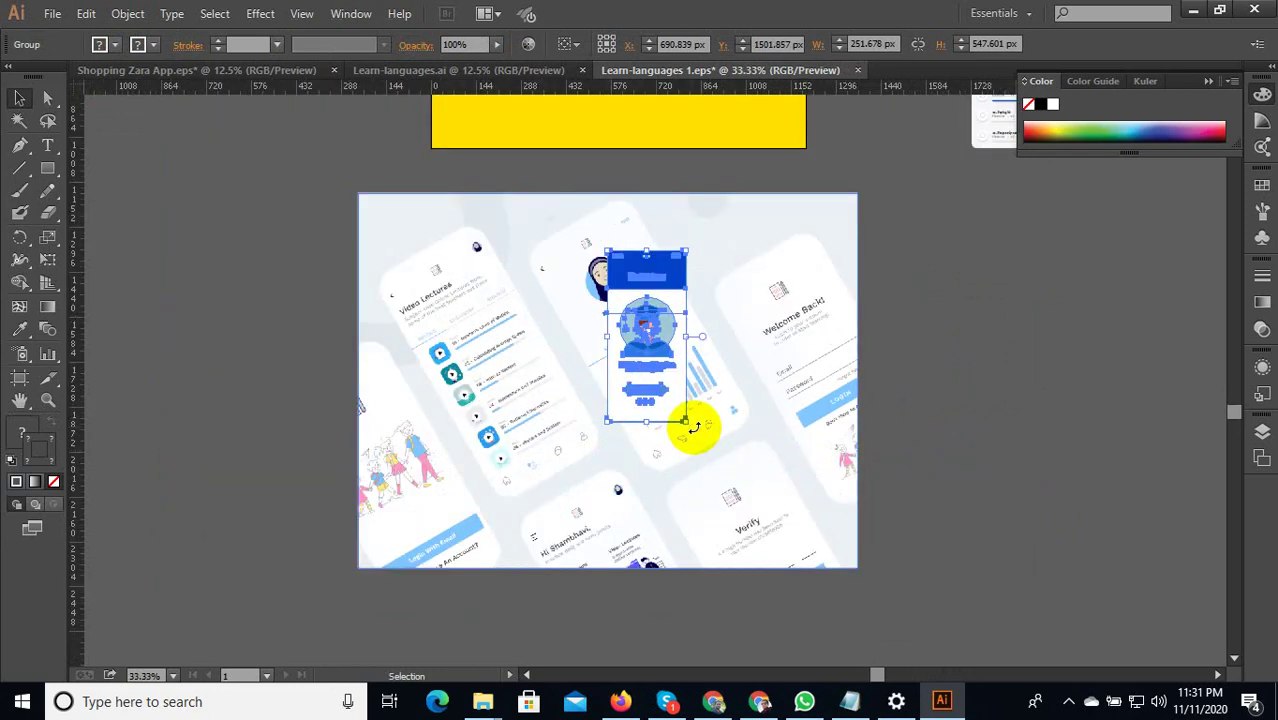
Rotate the Best tutors screen about 31° to match the tilted phones.
drag(693, 427, 813, 451)
key(Escape)
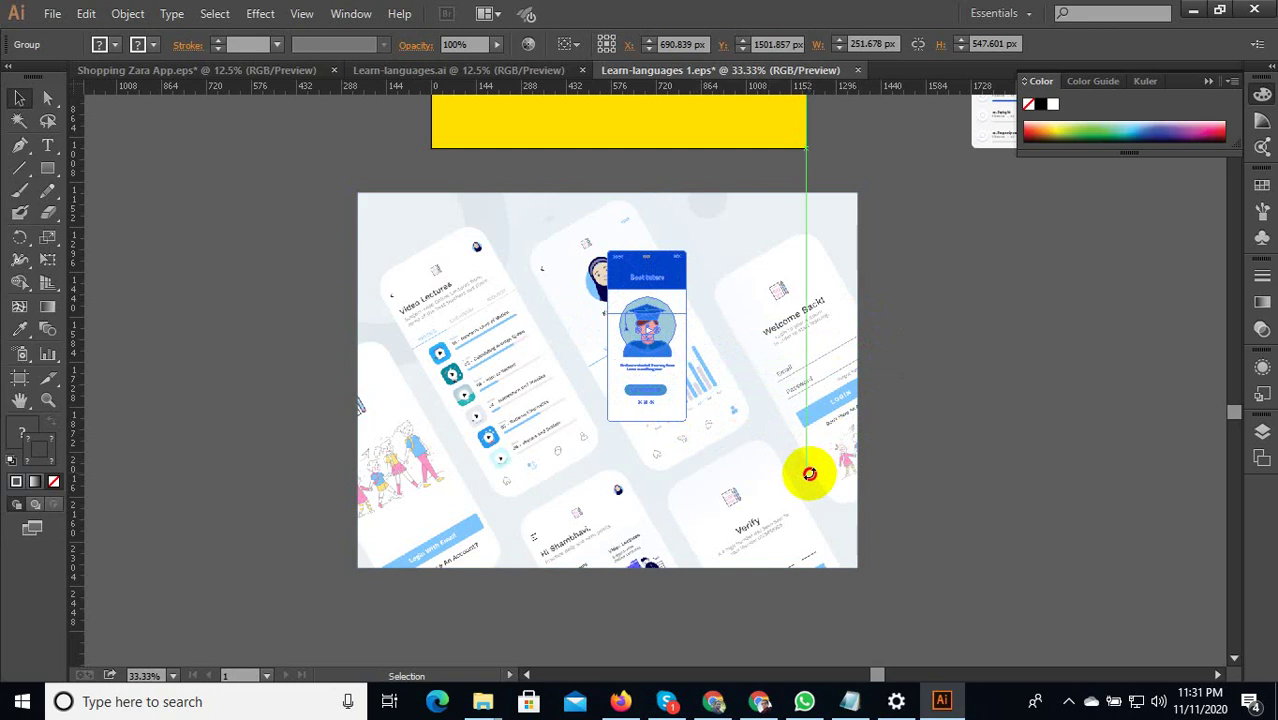
drag(690, 491, 851, 462)
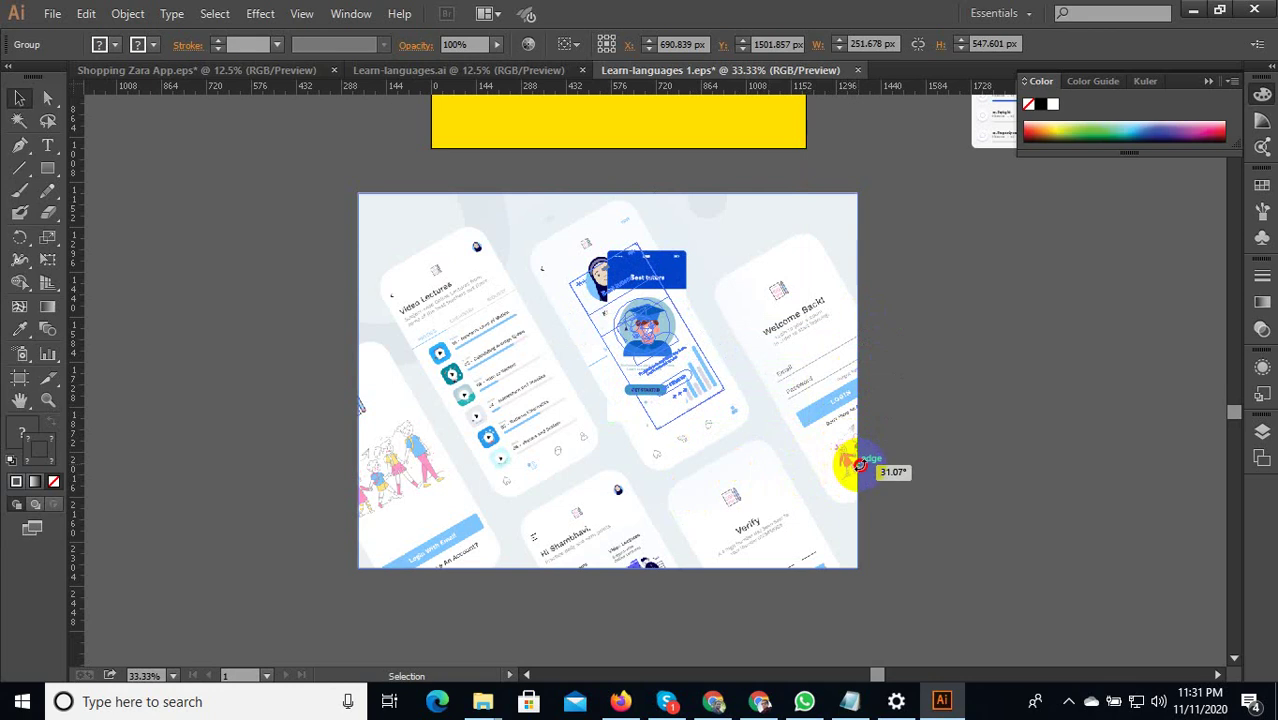
drag(859, 463, 872, 468)
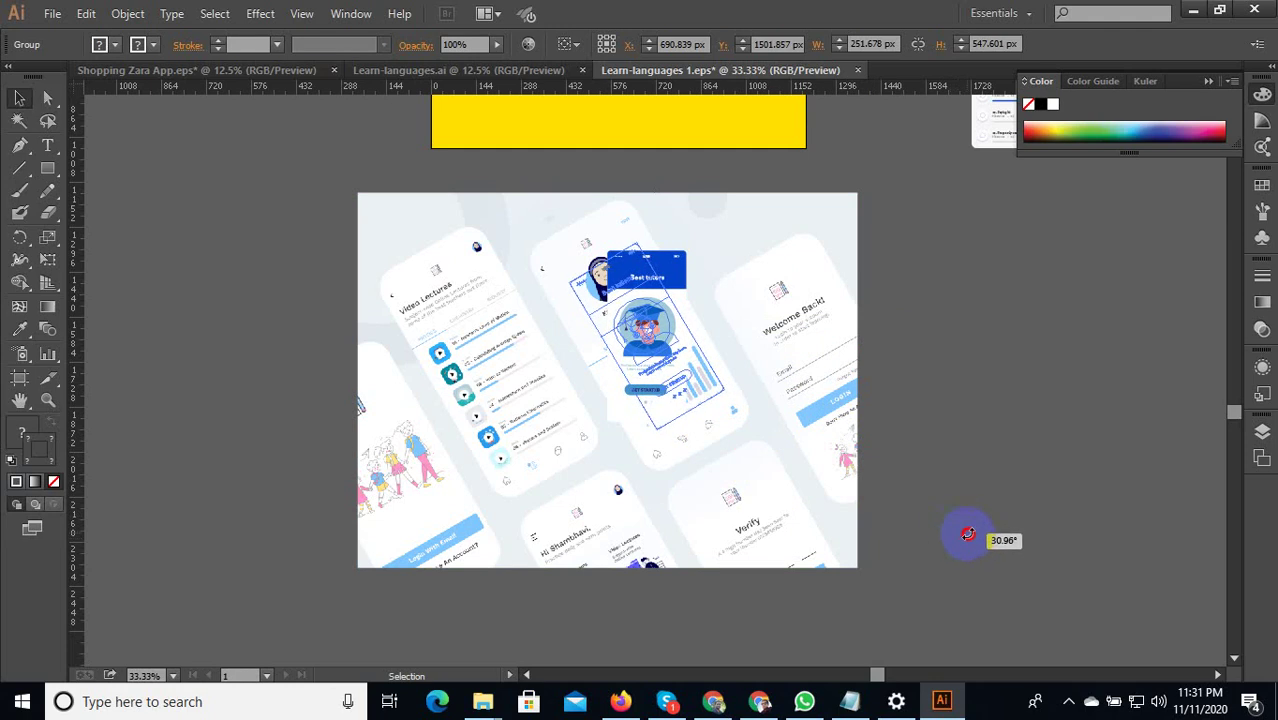
drag(968, 534, 962, 530)
key(alt)
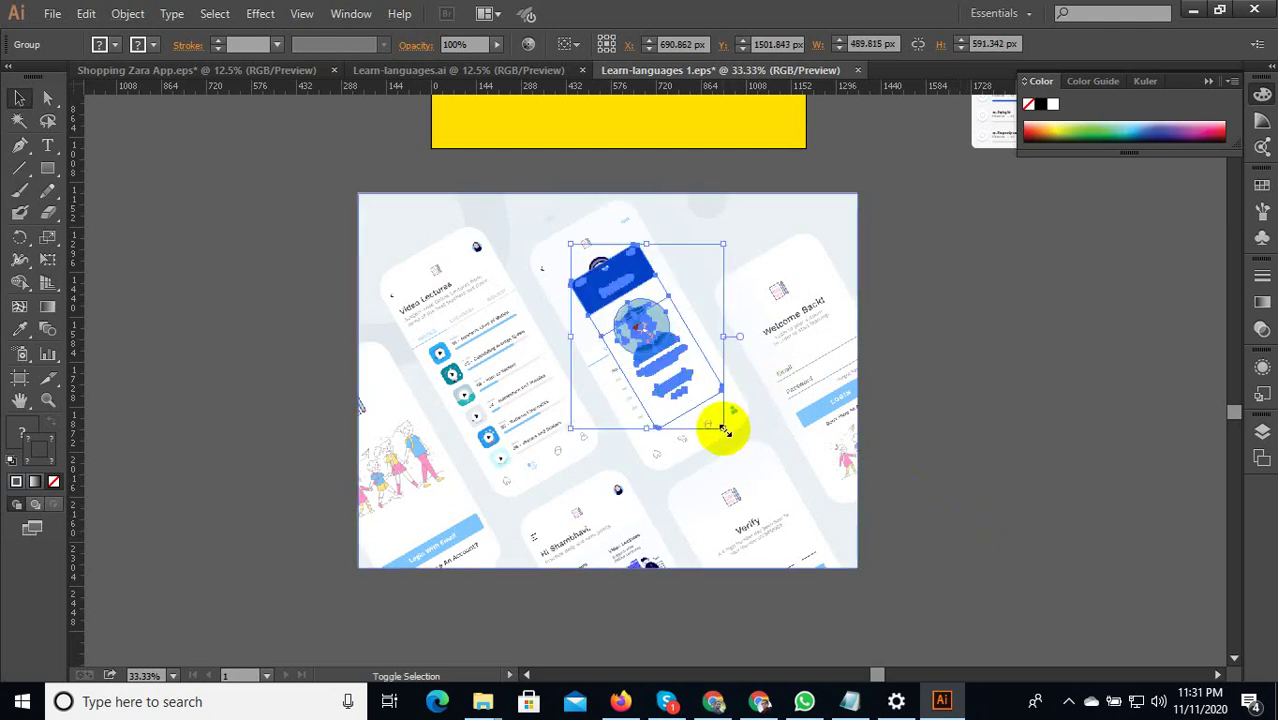
drag(727, 432, 771, 461)
click(933, 385)
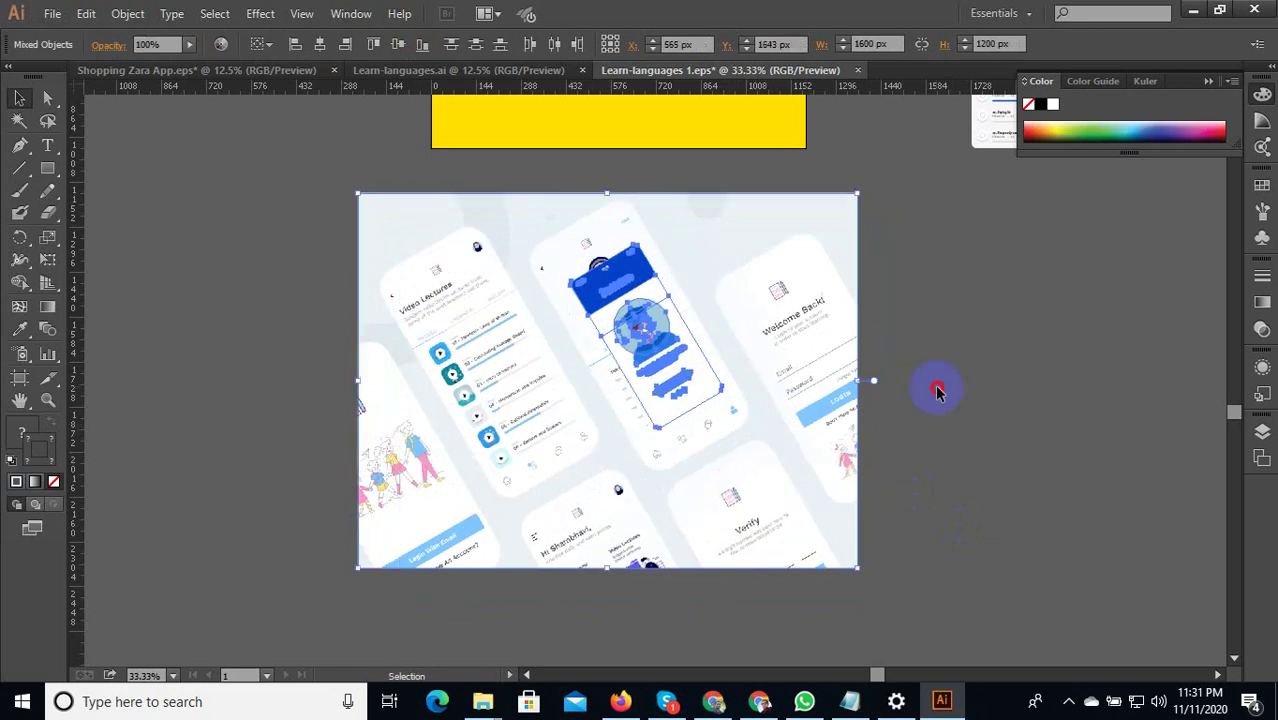
Enlarge the screen to roughly 718 × 866 px and position it over the middle phone.
click(722, 408)
scroll(722, 415, up, 2)
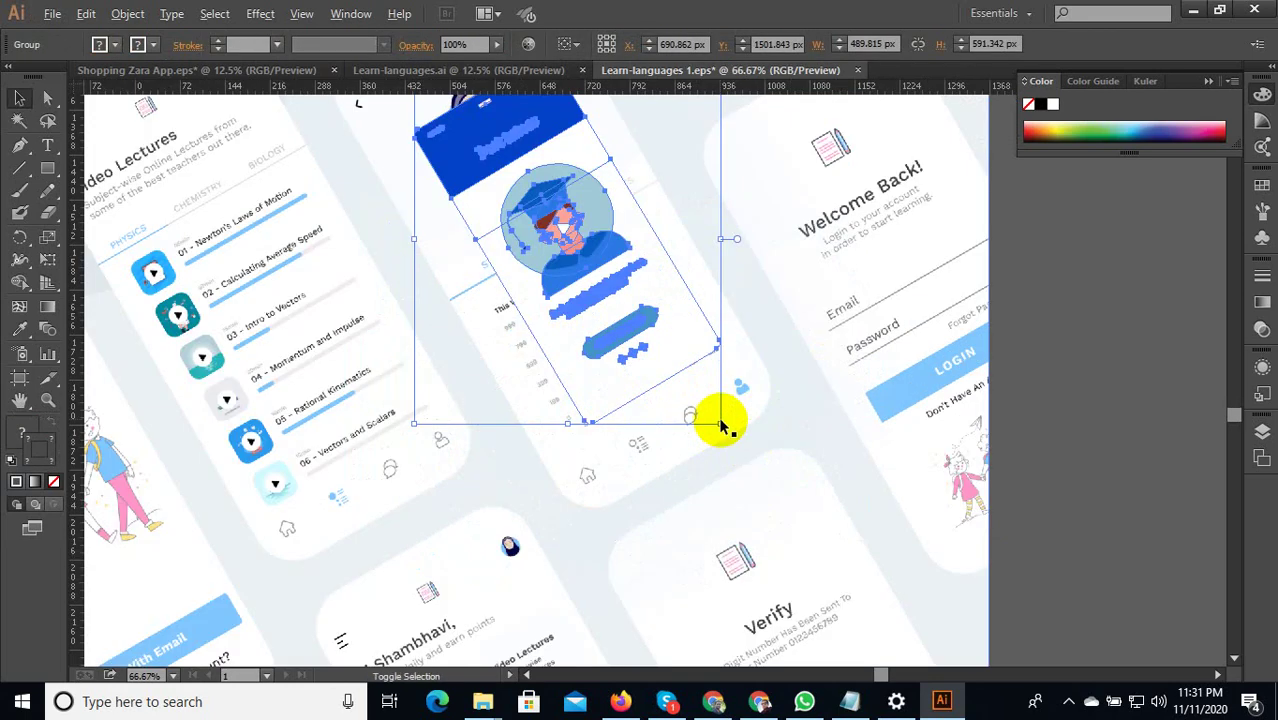
drag(722, 424, 779, 497)
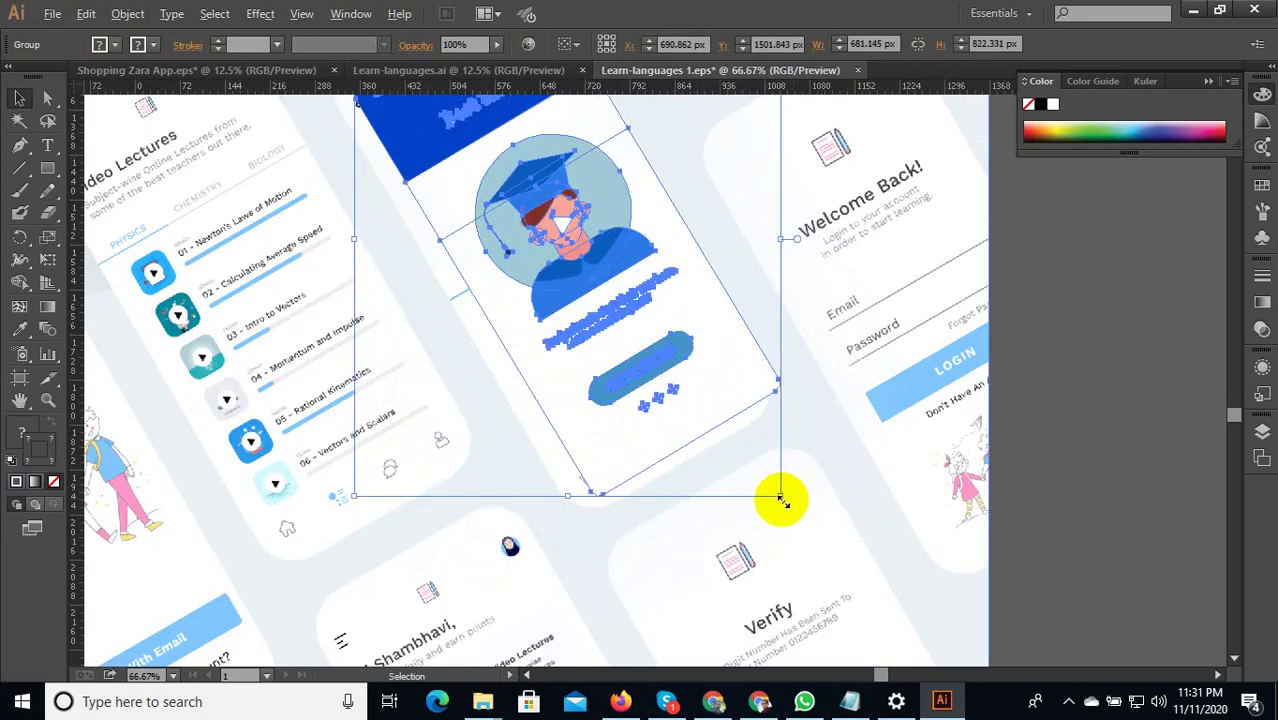
scroll(742, 442, down, 2)
scroll(742, 442, up, 1)
drag(660, 330, 650, 340)
drag(836, 596, 850, 607)
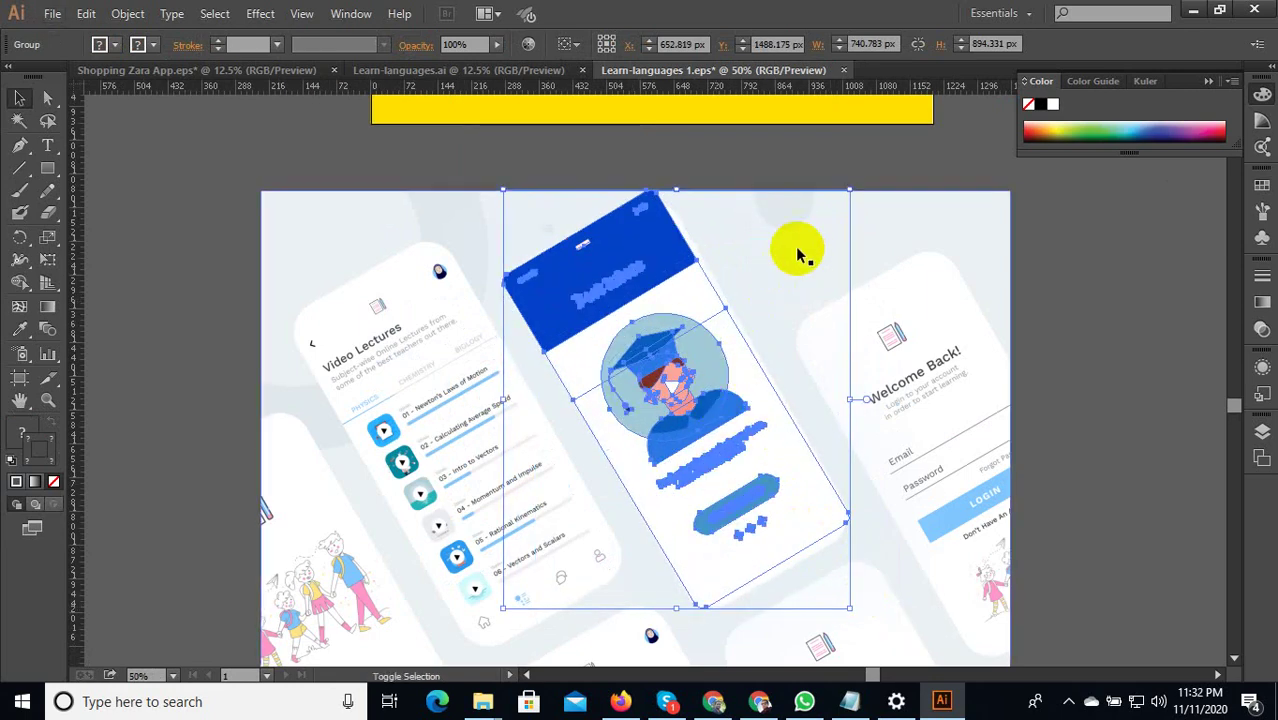
drag(847, 191, 844, 200)
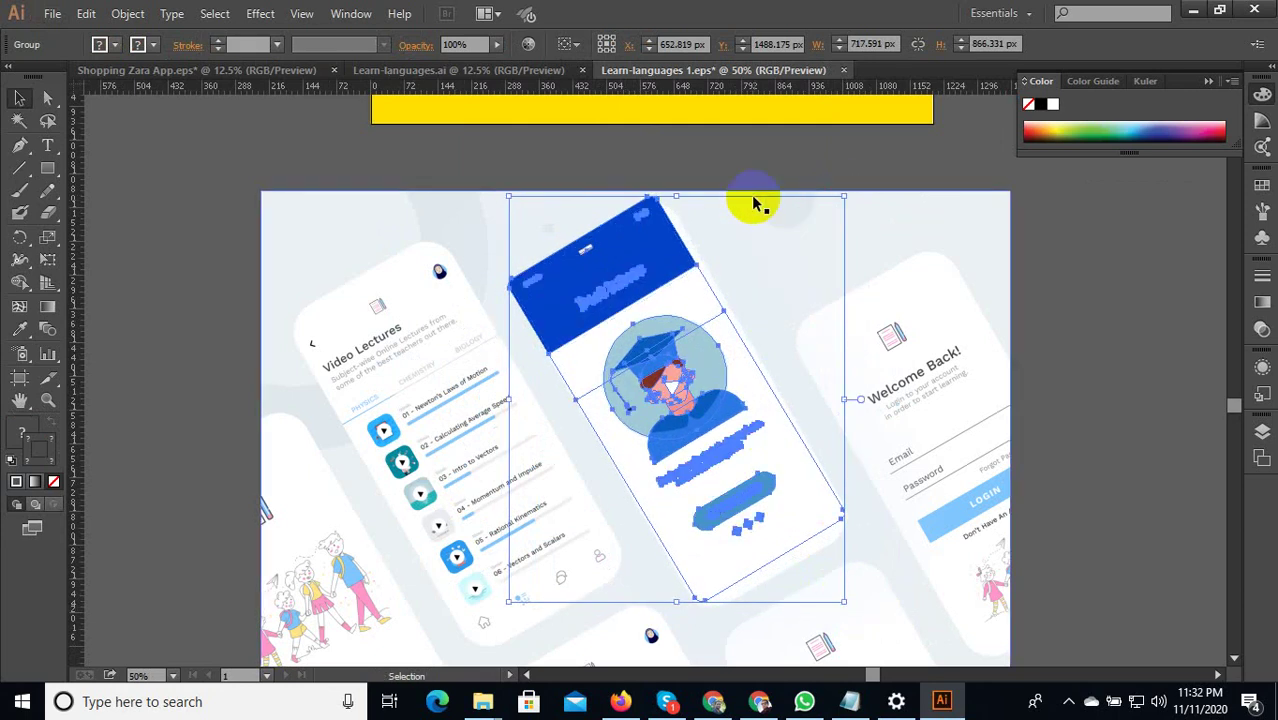
click(707, 148)
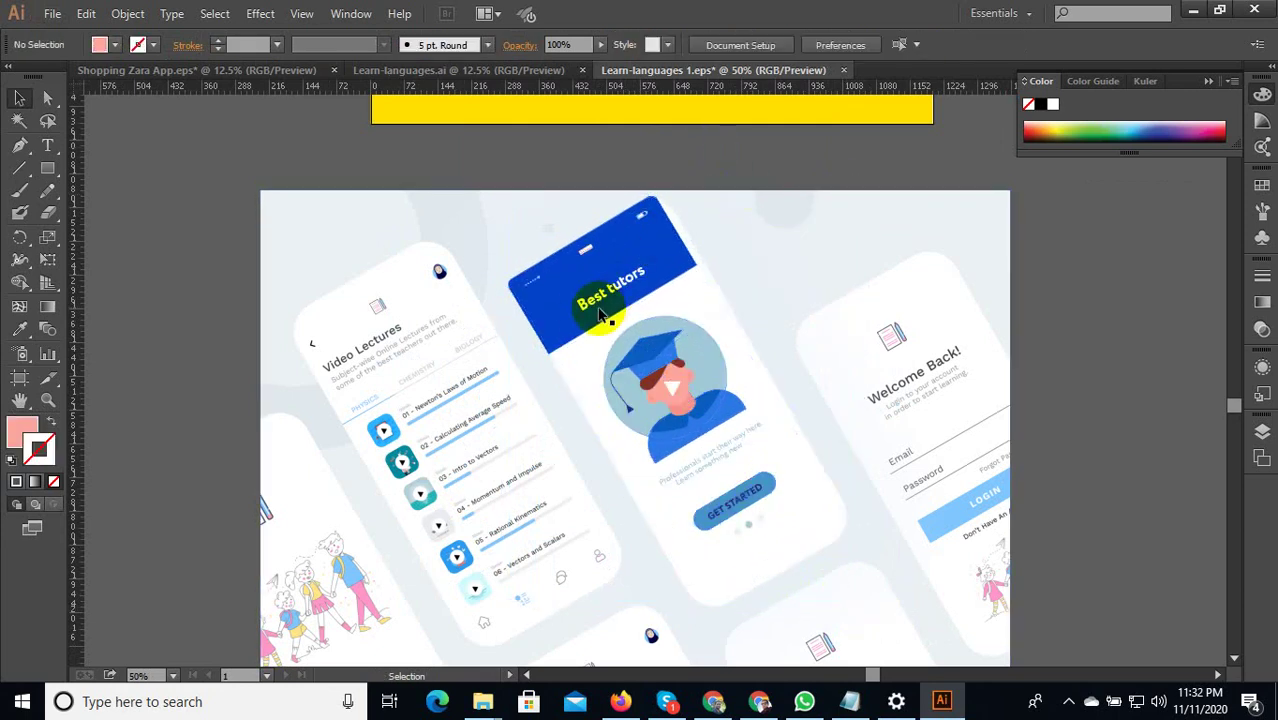
Release the clipping mask on the top-right clipped group of app screens.
scroll(590, 318, down, 3)
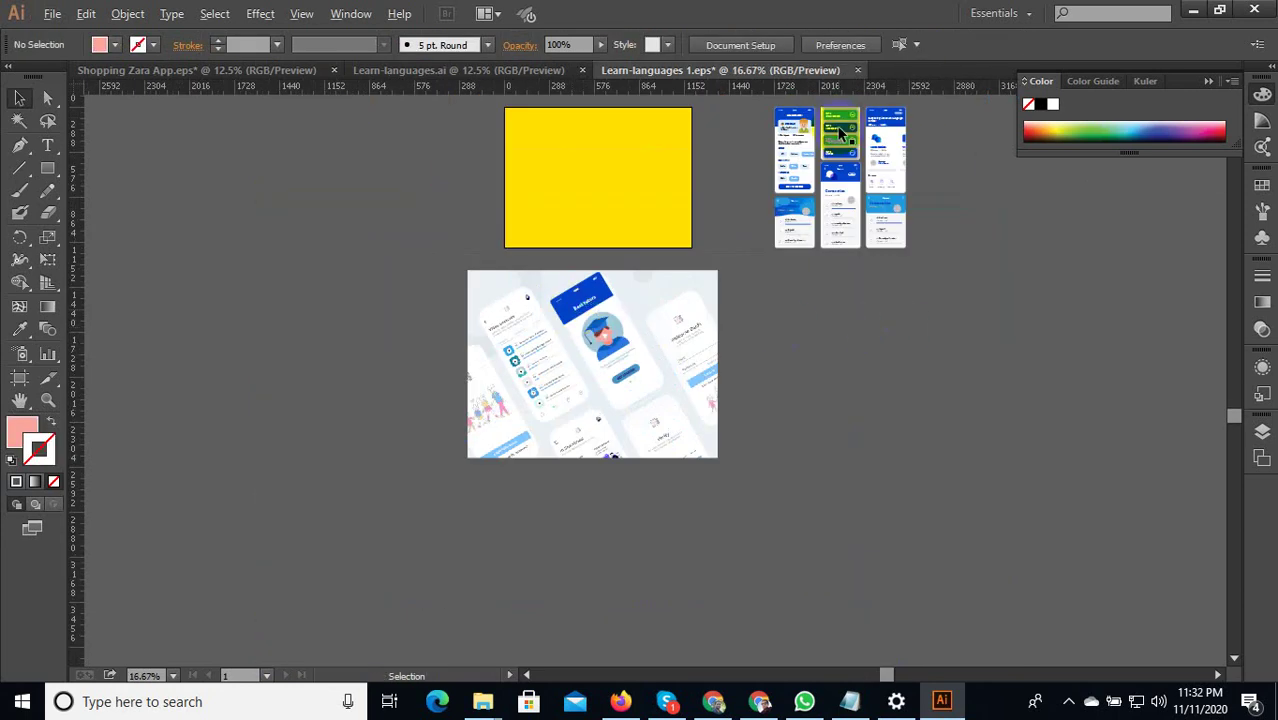
scroll(832, 140, up, 2)
drag(808, 236, 798, 270)
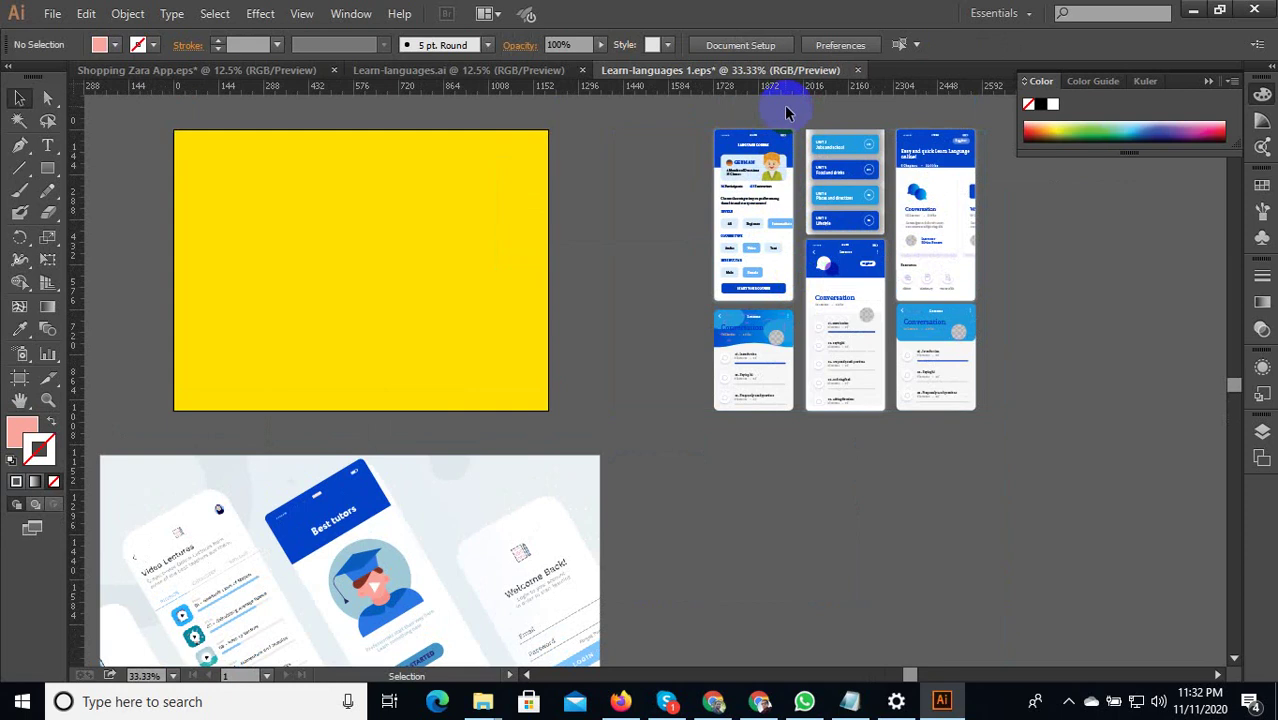
click(728, 200)
scroll(795, 175, down, 1)
scroll(797, 175, down, 1)
right_click(768, 170)
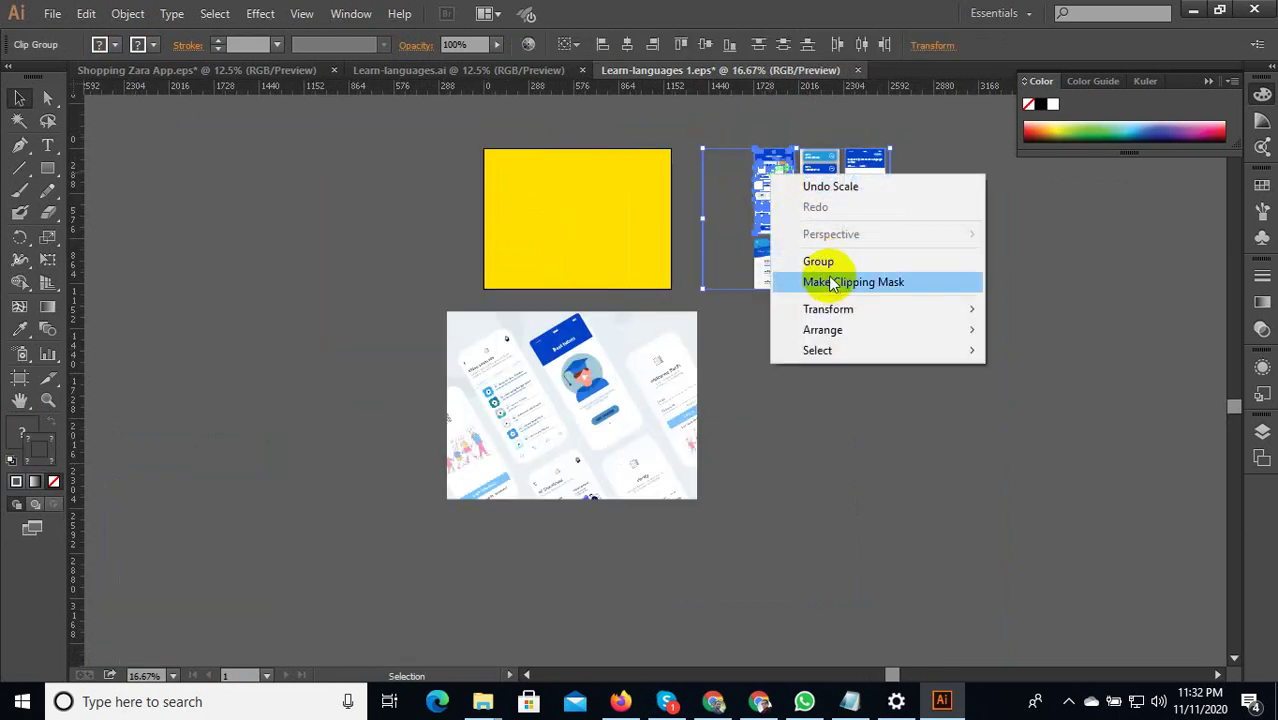
click(879, 408)
right_click(825, 174)
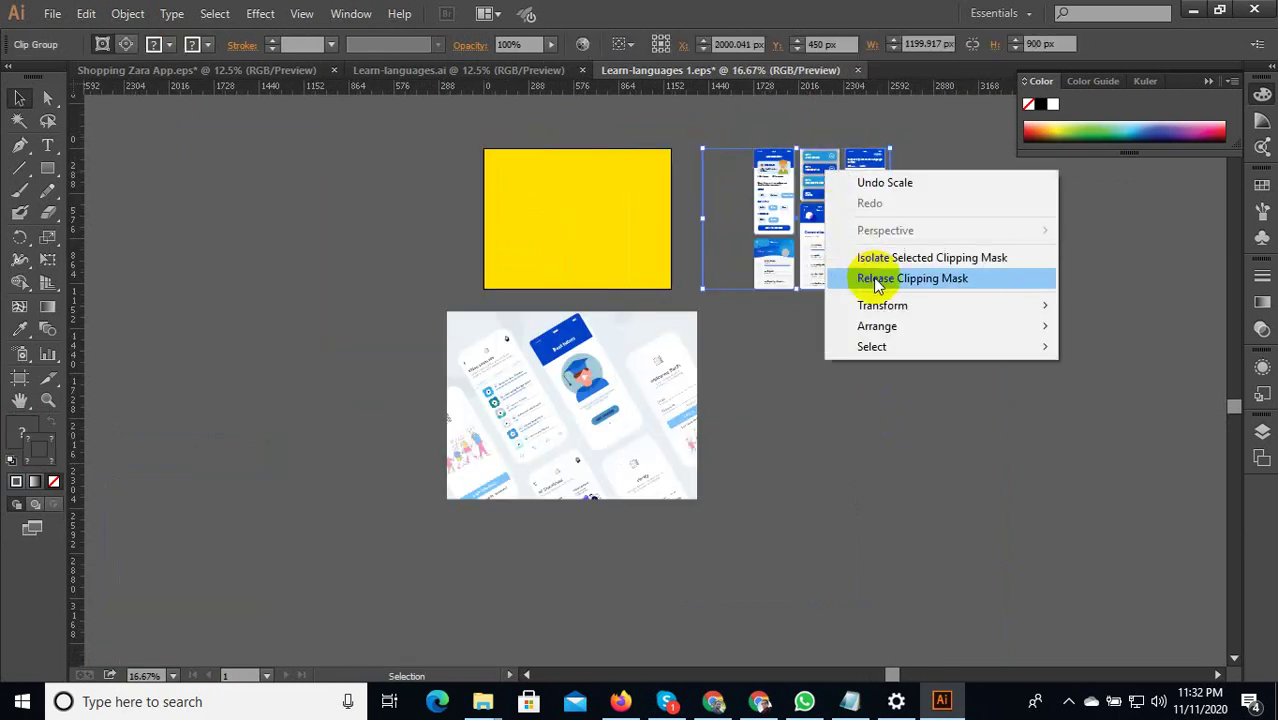
click(905, 279)
click(930, 257)
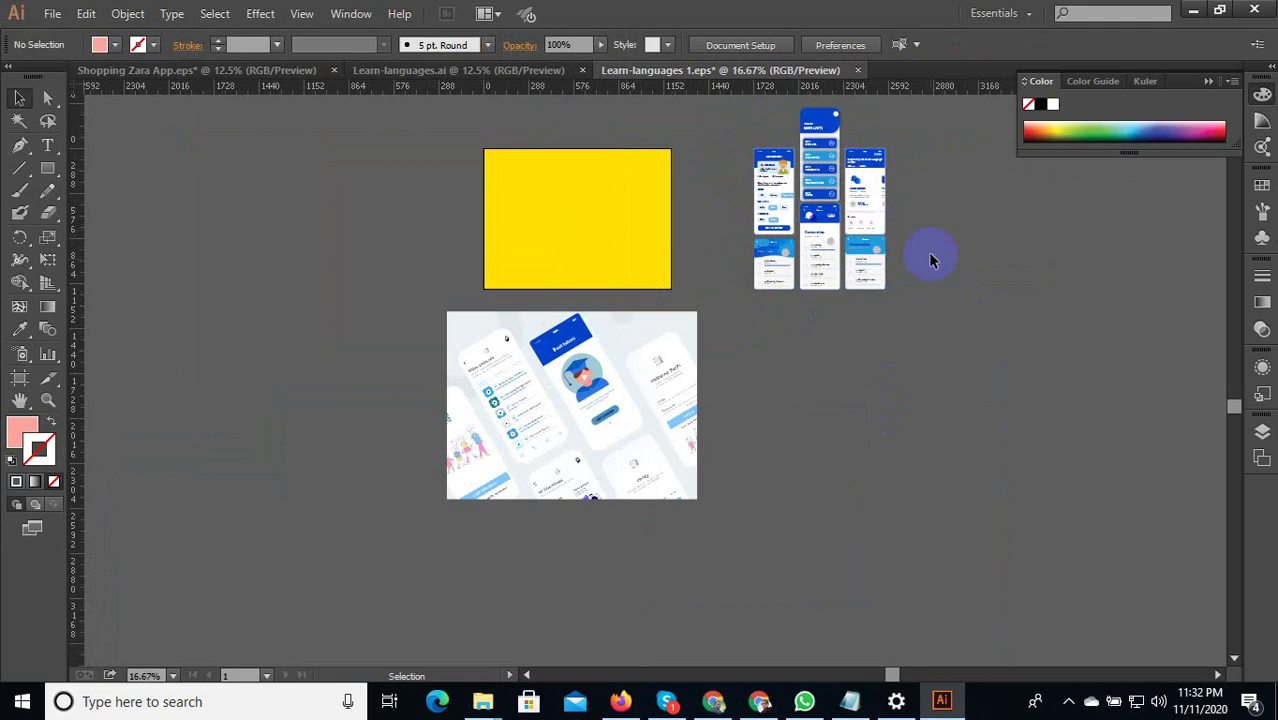
Try moving the screen column down-left, then undo the move.
scroll(840, 108, up, 2)
key(ctrl+minus)
drag(785, 172, 378, 389)
scroll(568, 420, up, 1)
key(ctrl+z)
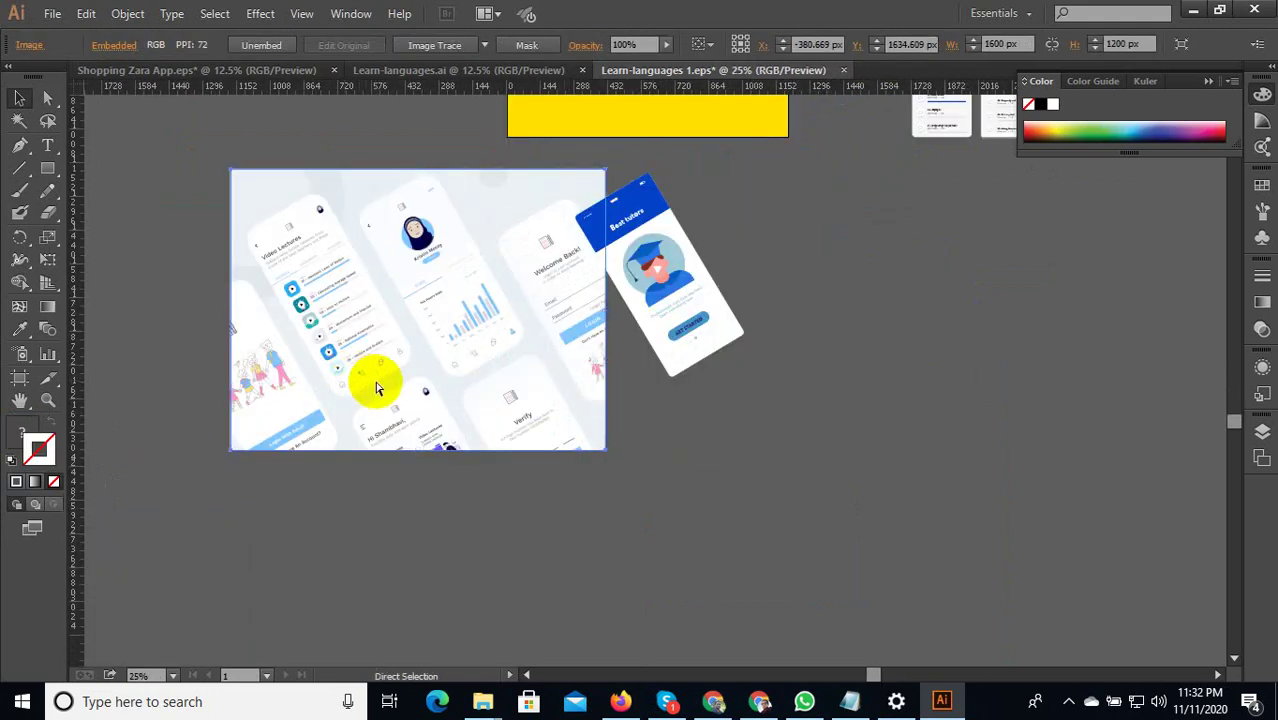
Slide the mockup image aside to find the hidden phone cards, then restore it.
key(ctrl+z)
scroll(663, 490, down, 1)
click(861, 420)
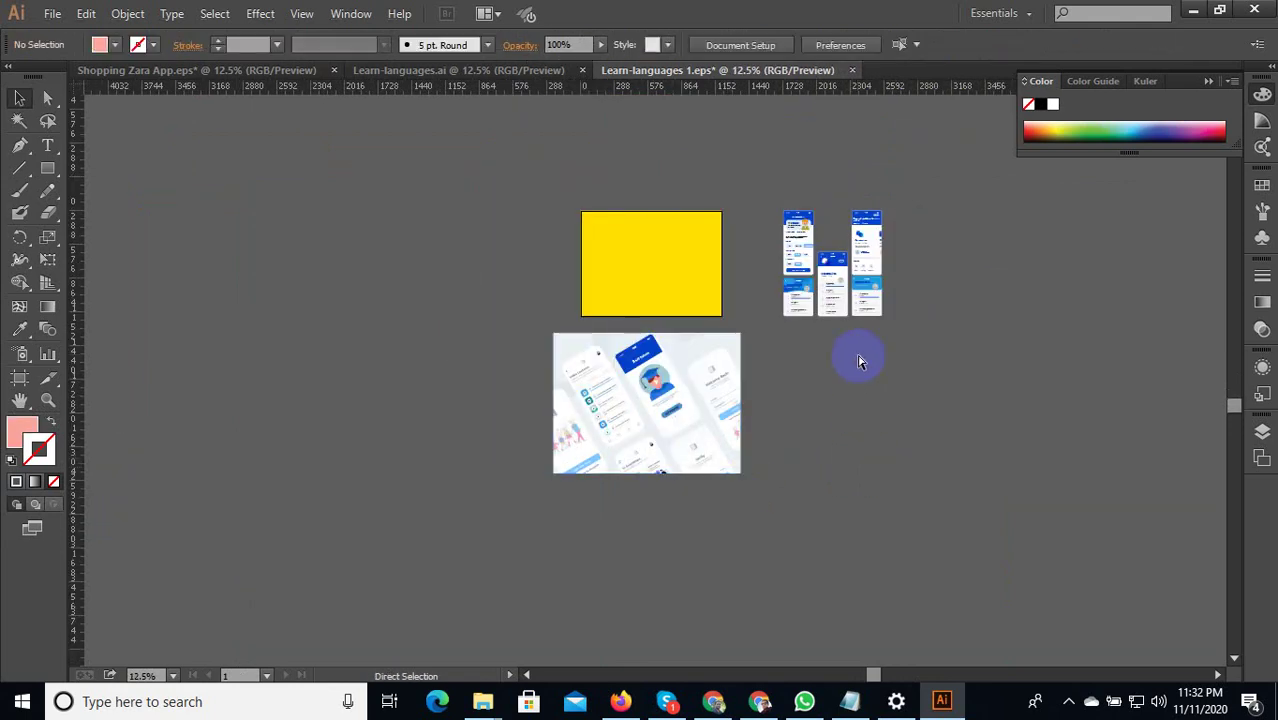
drag(698, 440, 507, 442)
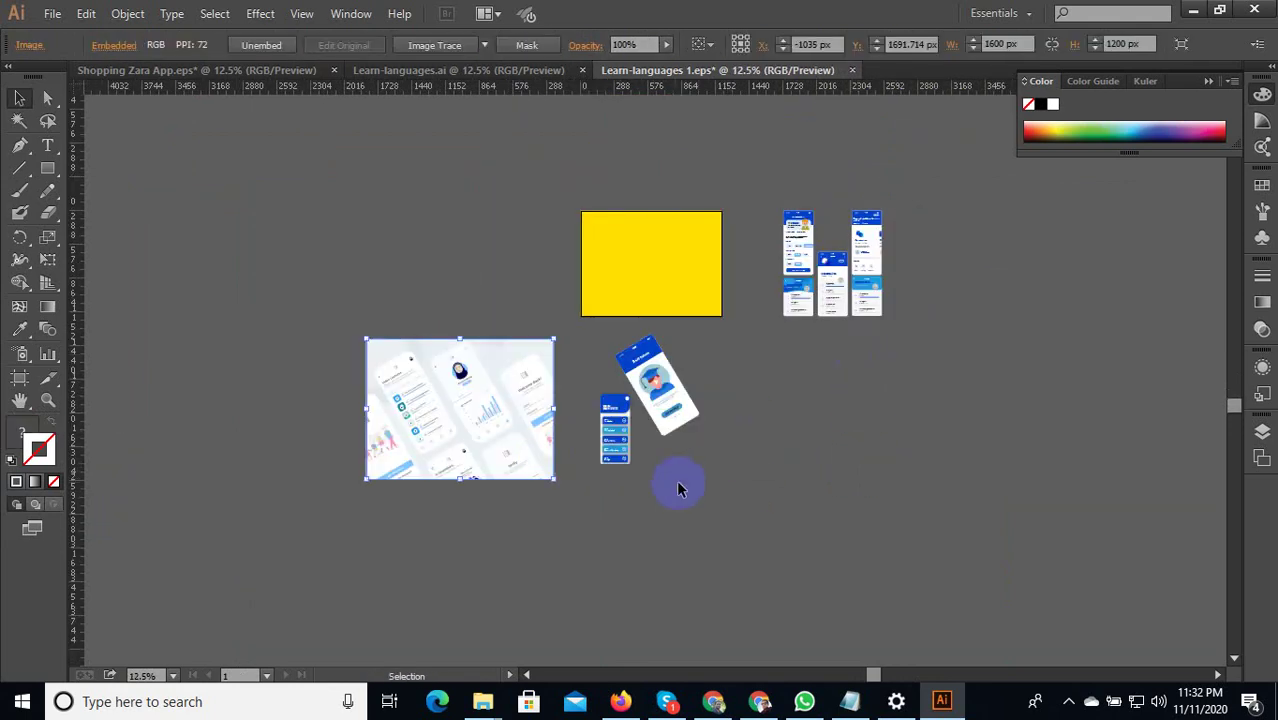
scroll(601, 438, up, 1)
key(ctrl+z)
click(614, 470)
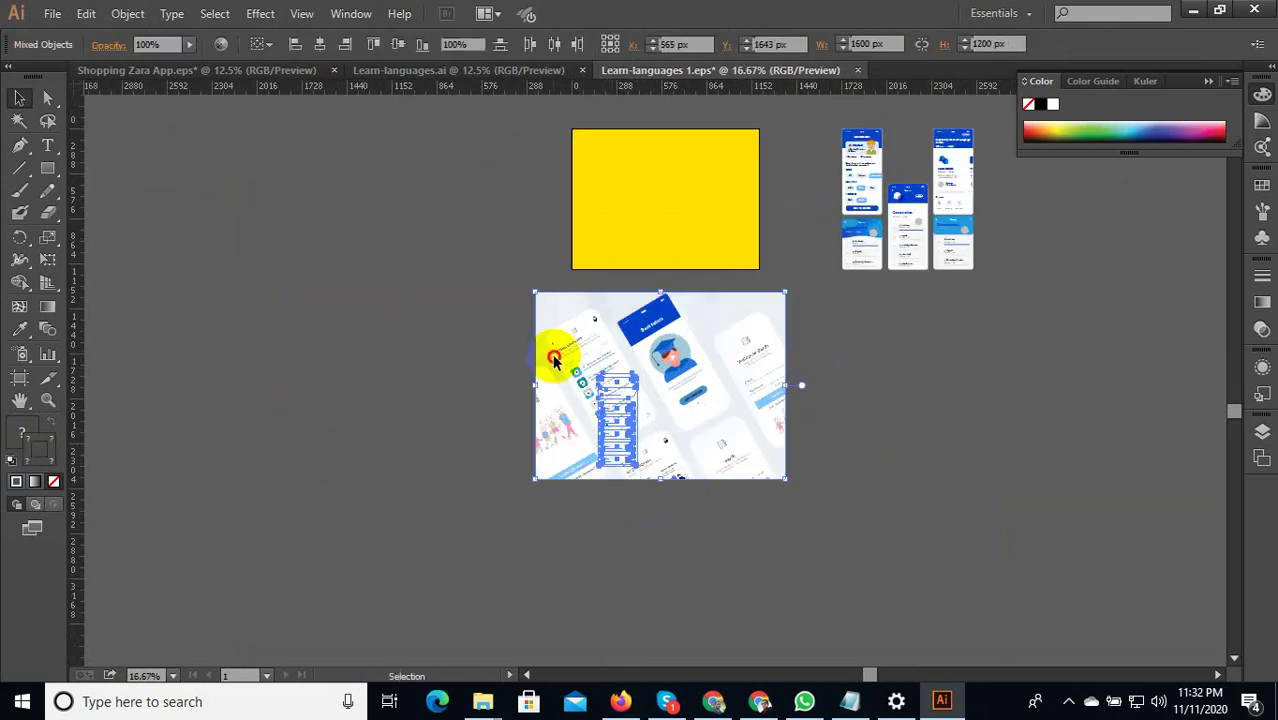
Bring the phone card group hidden under the image to the front.
click(600, 400)
right_click(600, 396)
mouse_move(750, 563)
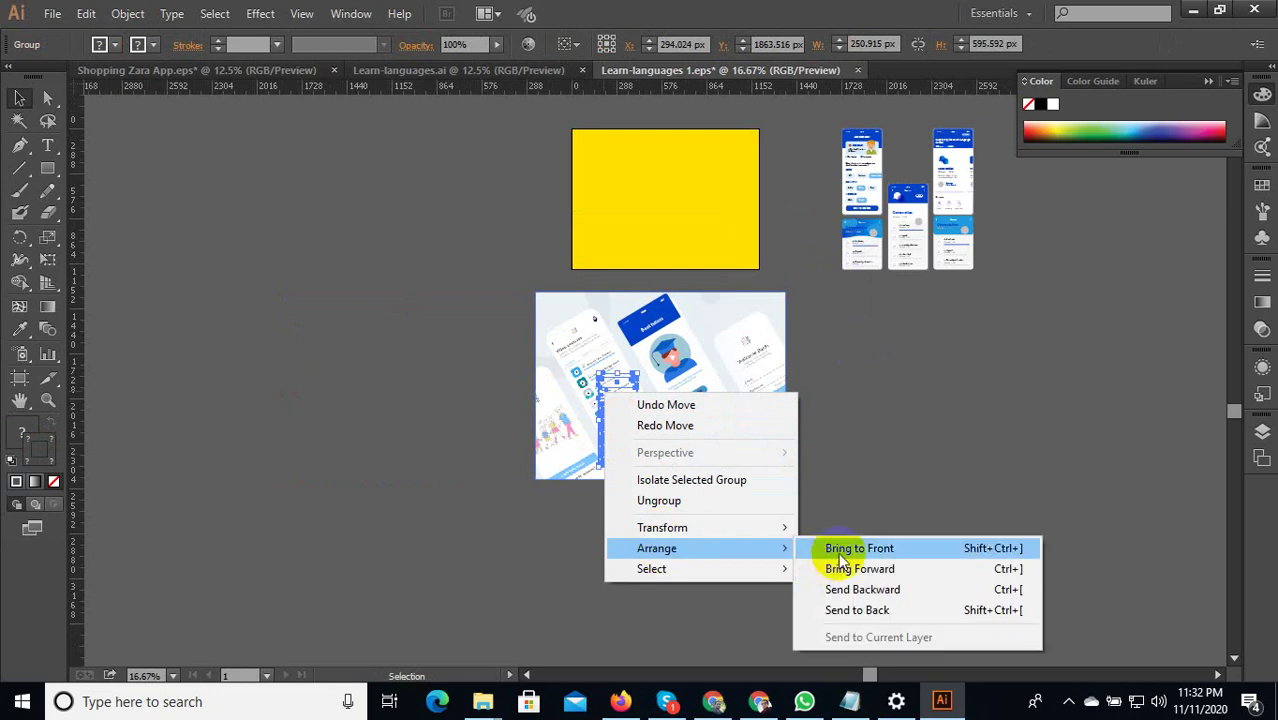
click(840, 548)
click(765, 543)
scroll(626, 471, up, 2)
Move the MAIN UNITS phone group to just left of the mockup image.
click(630, 313)
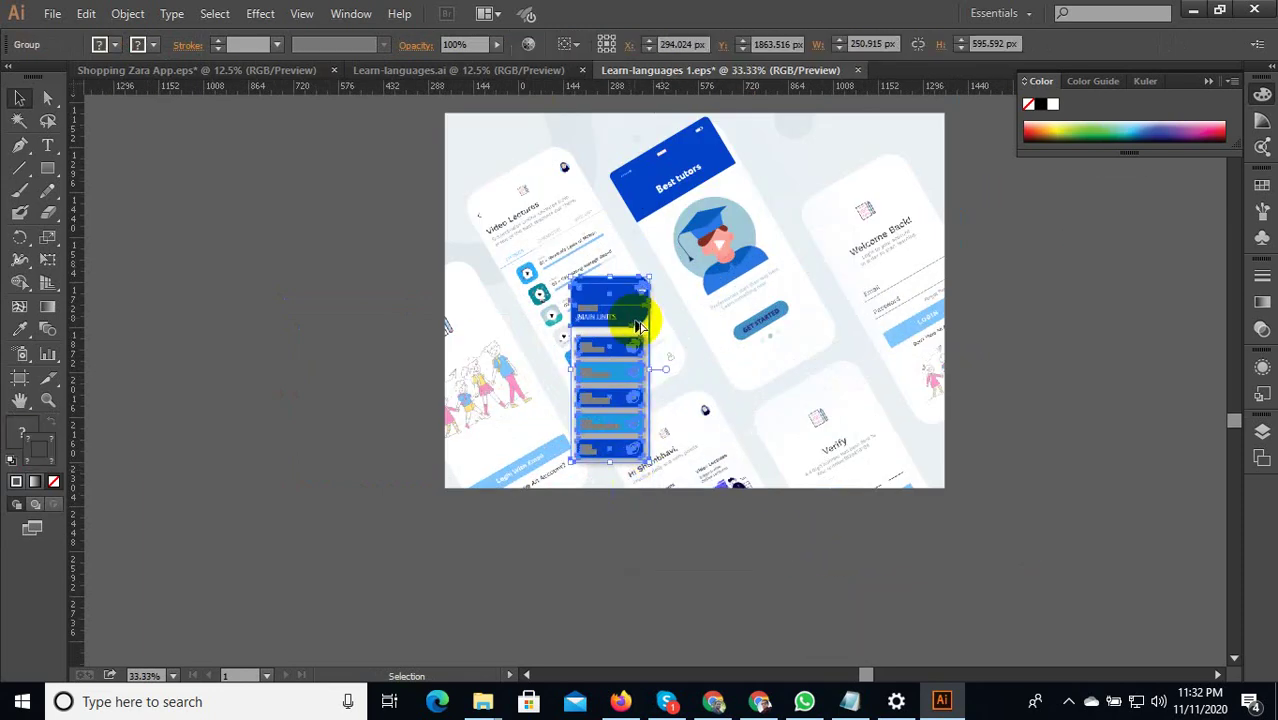
scroll(632, 320, down, 1)
drag(632, 330, 390, 350)
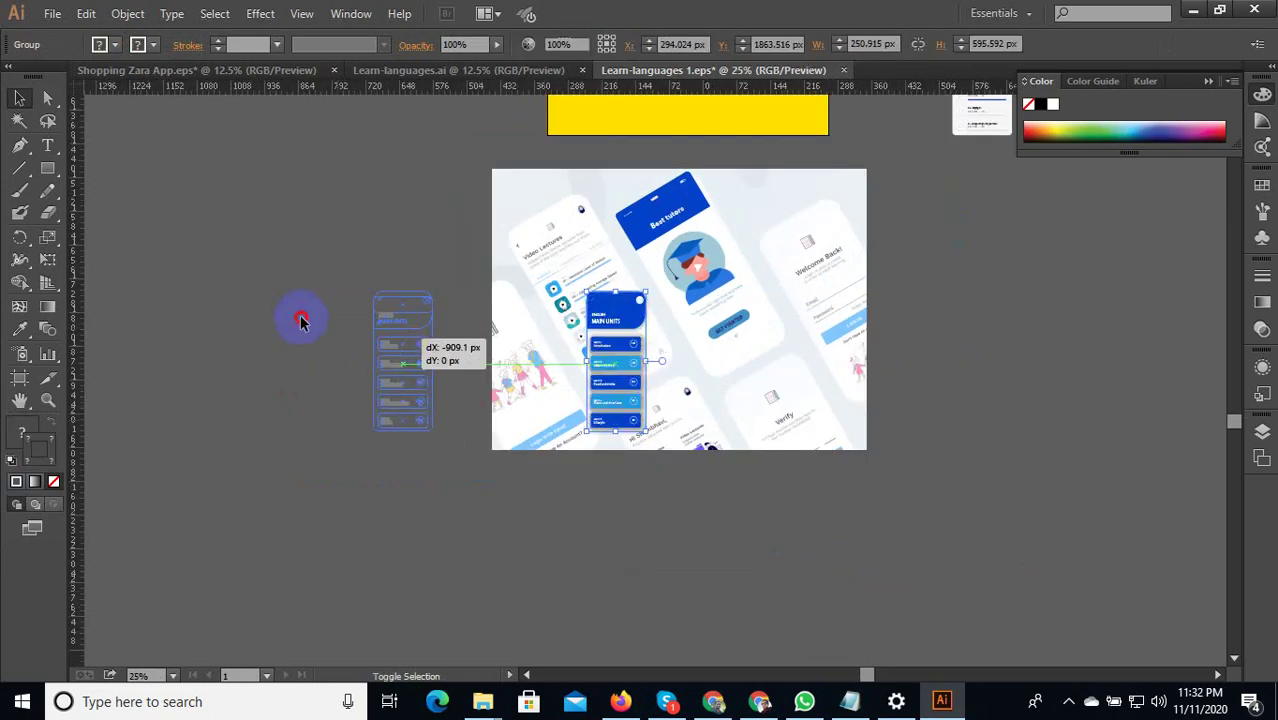
click(461, 361)
scroll(461, 361, up, 2)
scroll(420, 350, up, 3)
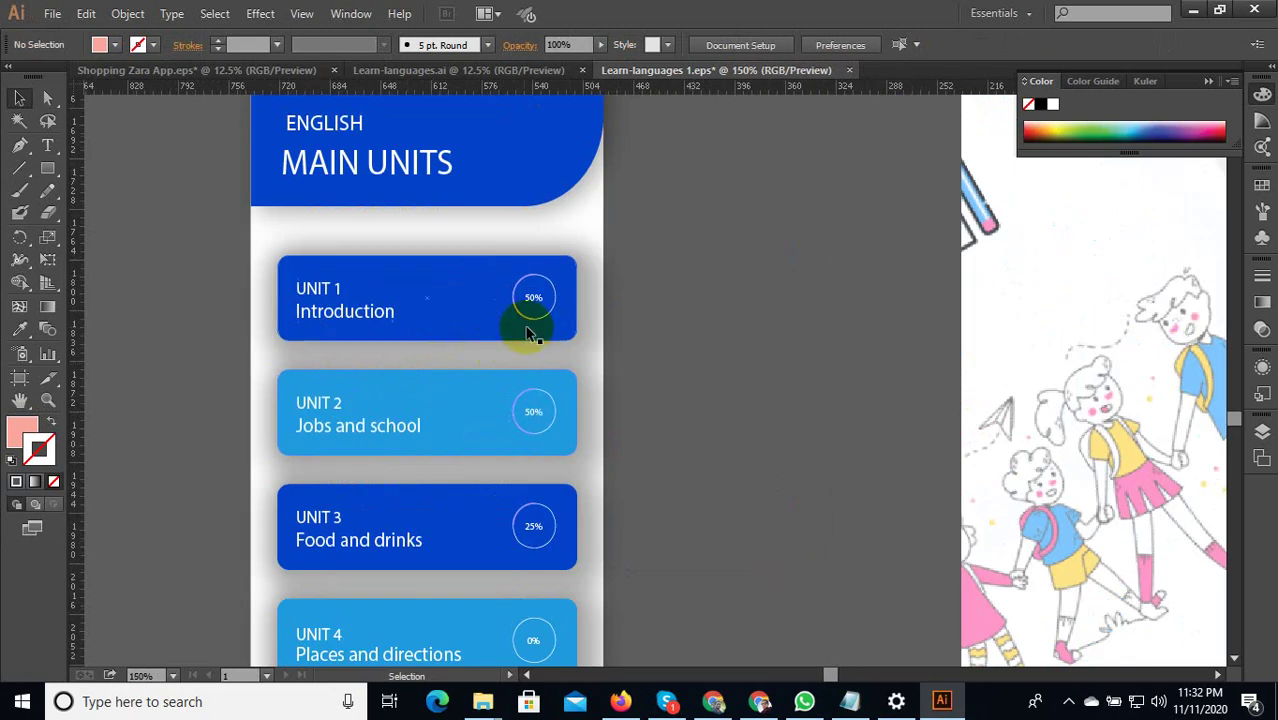
Ungroup the MAIN UNITS screen and release the clipping mask on its unit cards.
click(531, 302)
scroll(531, 302, down, 4)
right_click(527, 313)
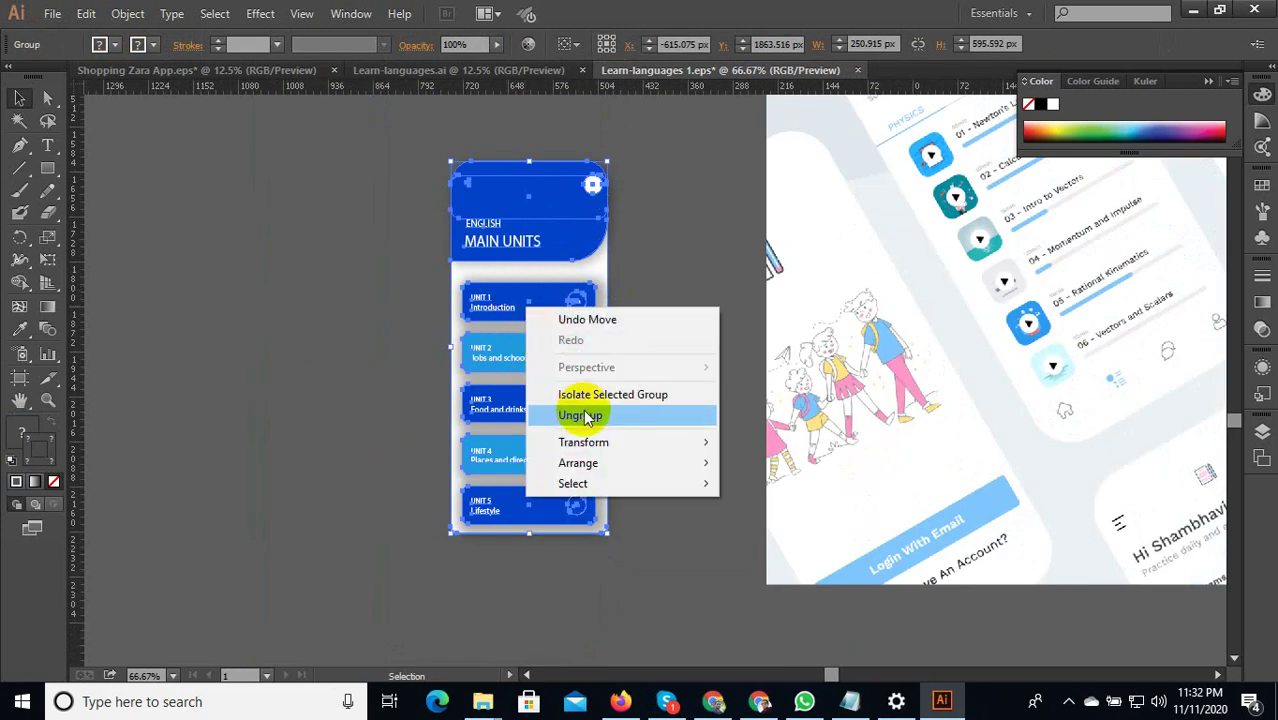
click(582, 414)
click(651, 354)
click(545, 313)
right_click(545, 313)
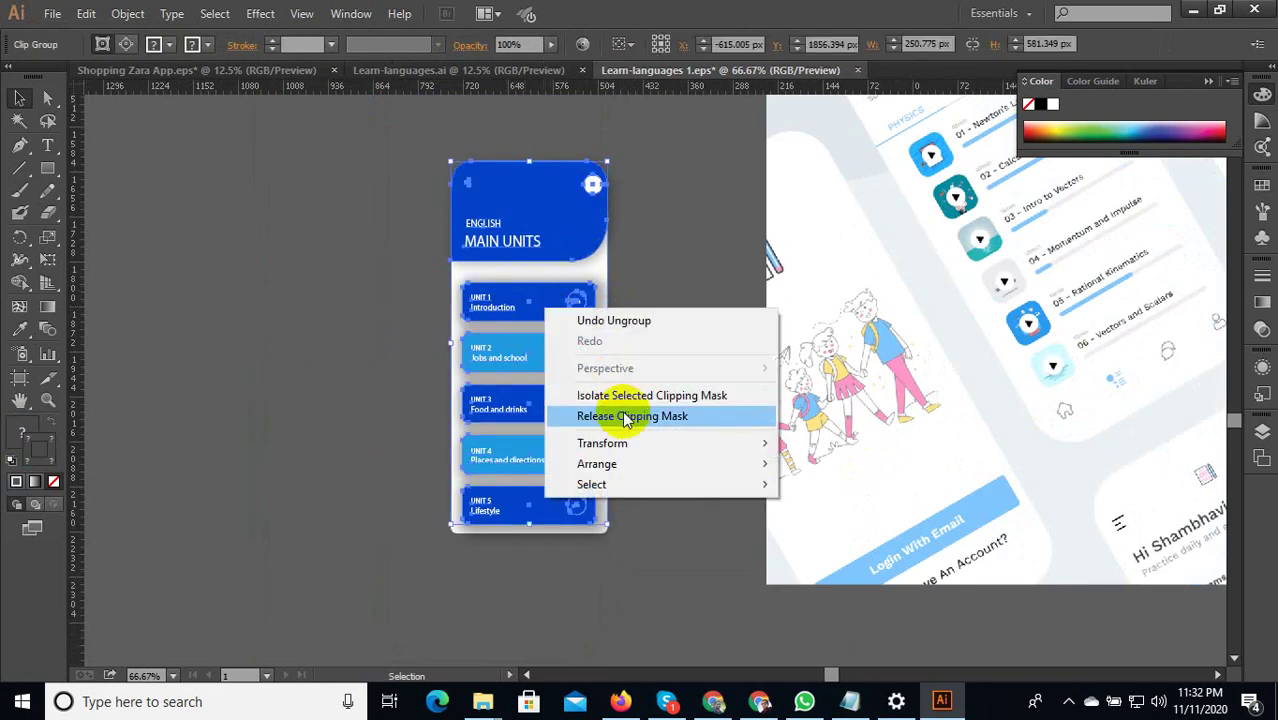
click(627, 417)
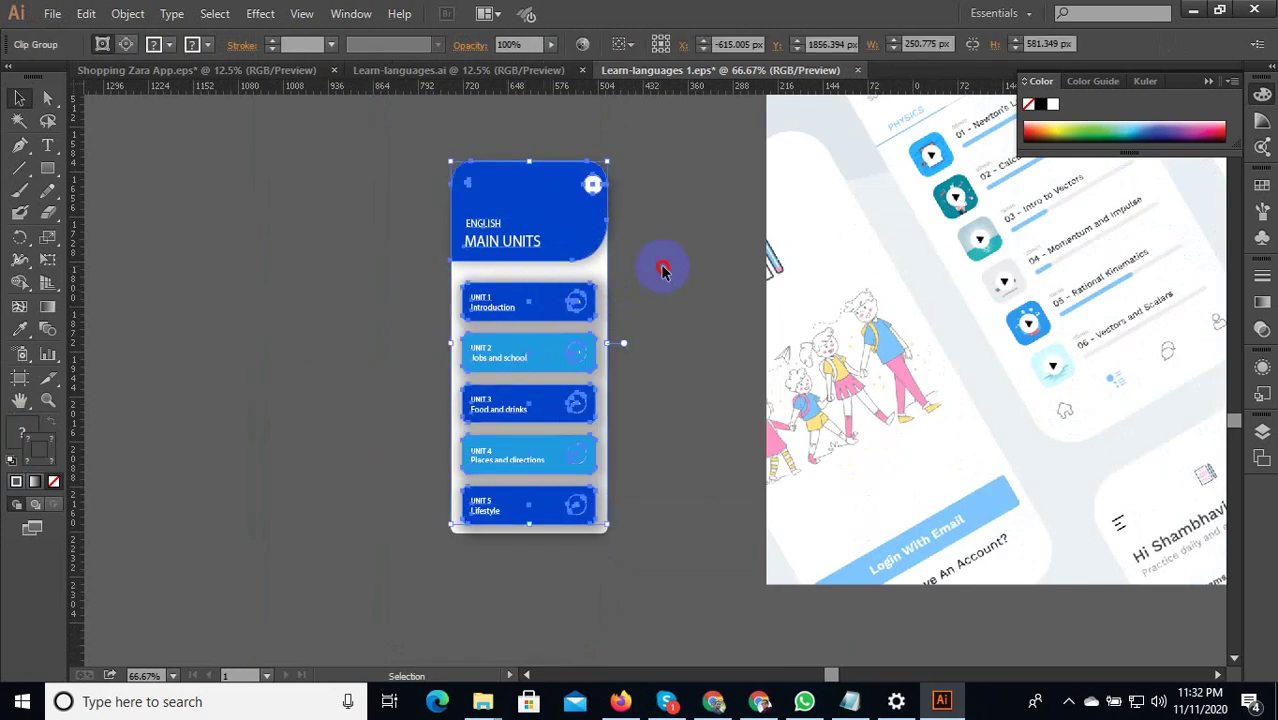
Inside the clip group, select Units 1 through 5 and cut them out.
double_click(549, 306)
click(577, 305)
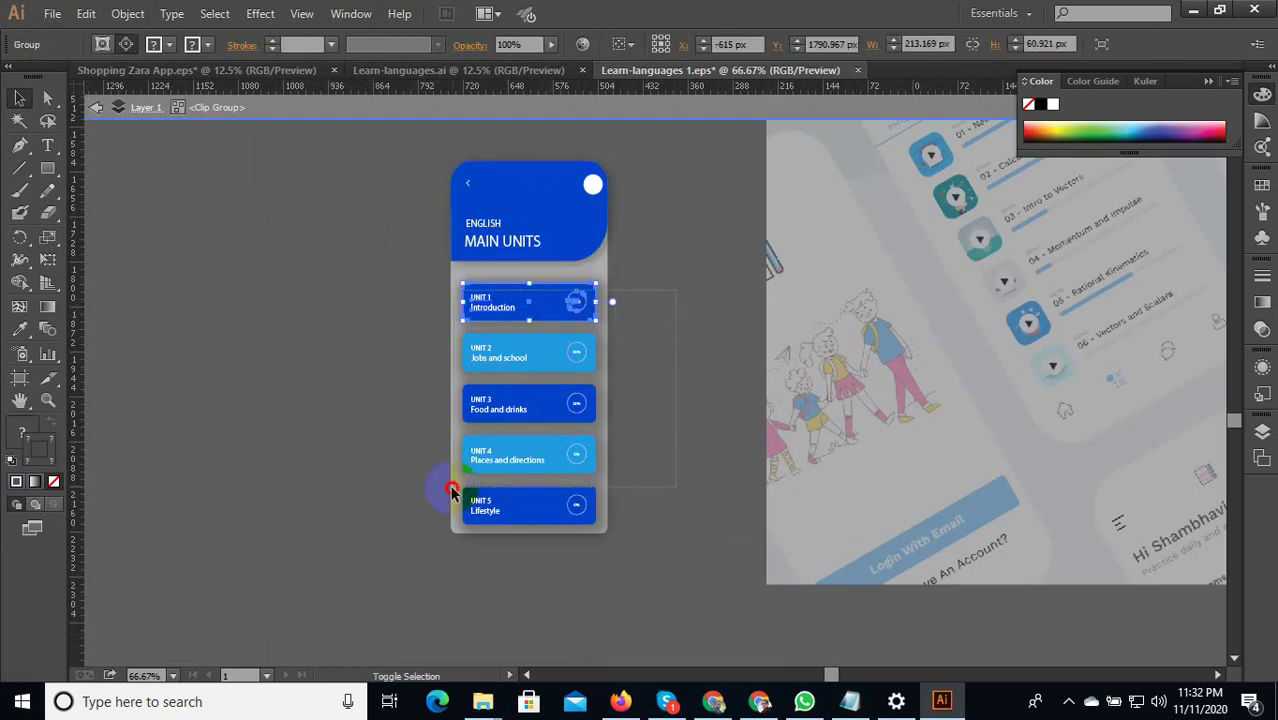
drag(451, 490, 508, 440)
key(Delete)
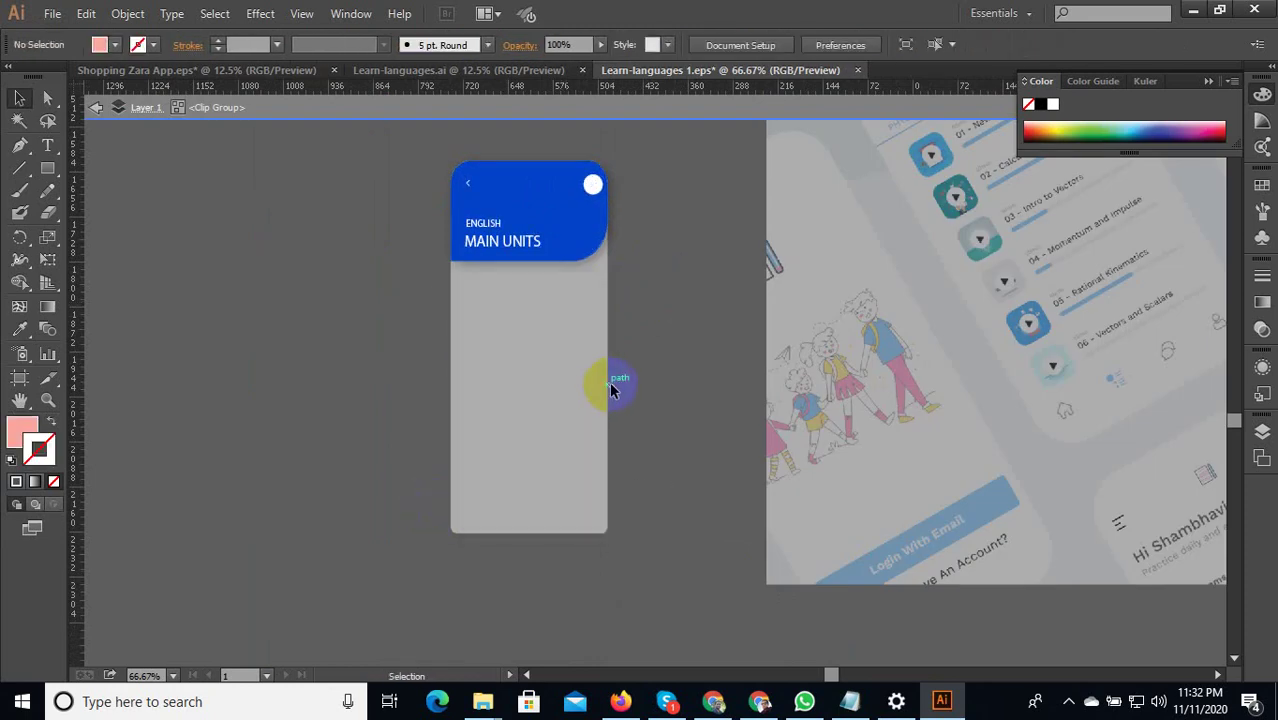
Paste the five unit cards back and move them left of the screen.
double_click(658, 383)
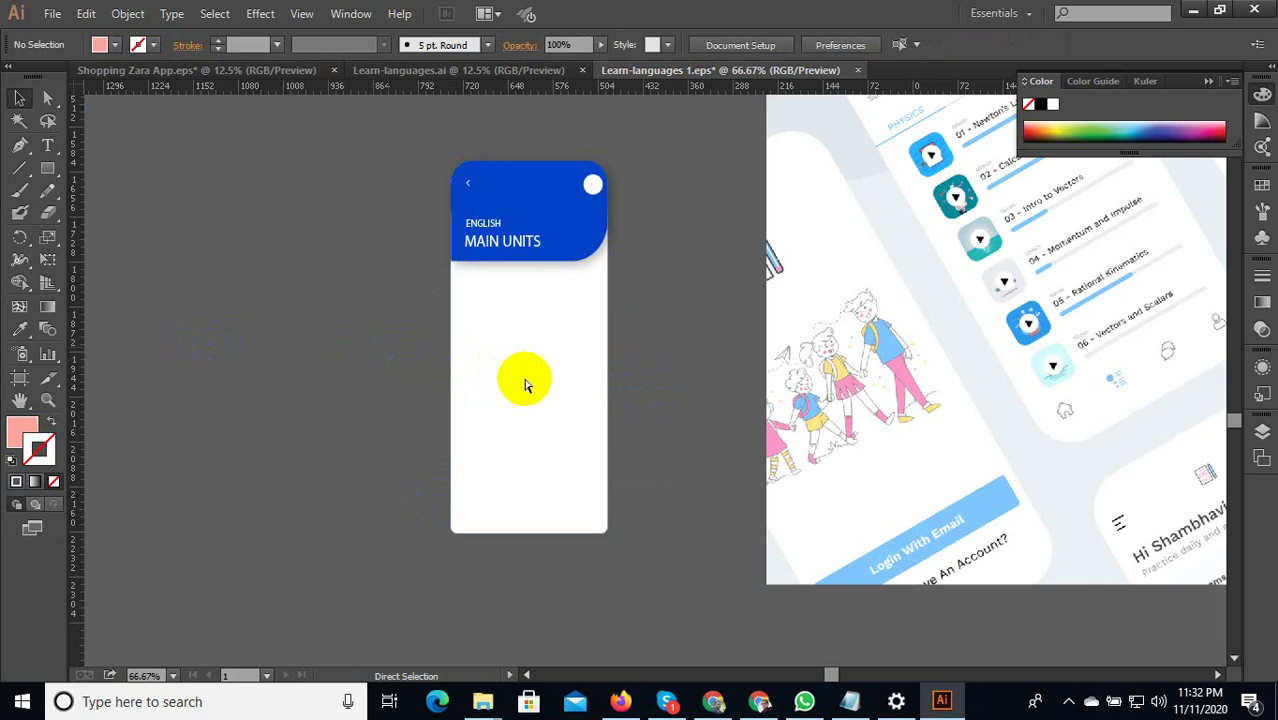
key(ctrl+v)
scroll(530, 383, down, 3)
drag(583, 408, 367, 405)
key(ctrl+shift+a)
scroll(365, 400, up, 3)
scroll(380, 400, down, 4)
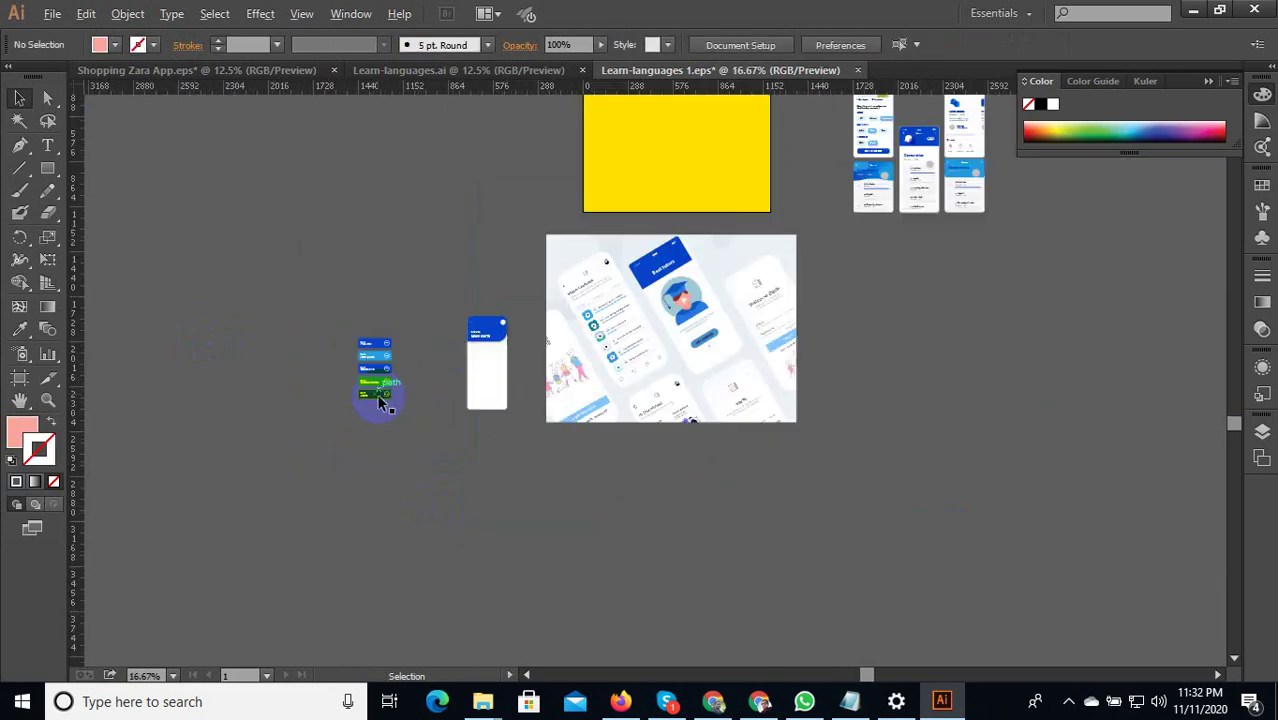
scroll(931, 150, up, 3)
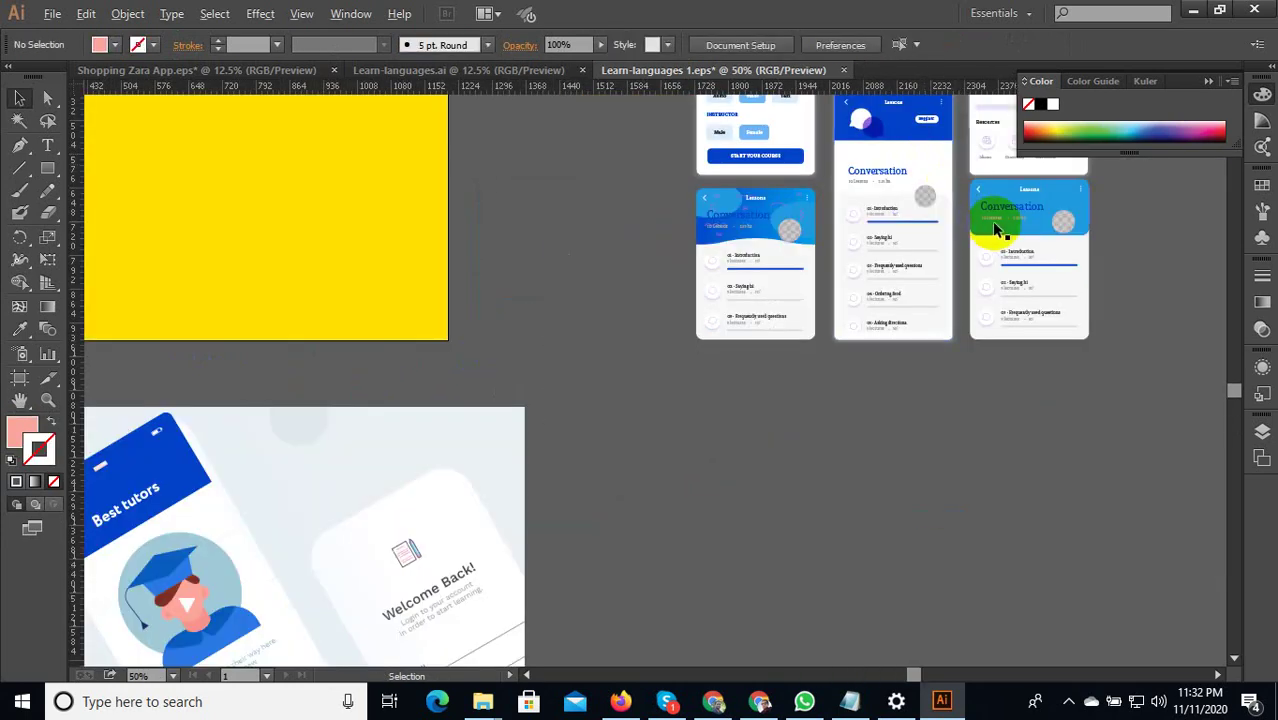
Take the five lesson rows from the Conversation screen into the MAIN UNITS screen's empty body.
scroll(991, 221, up, 1)
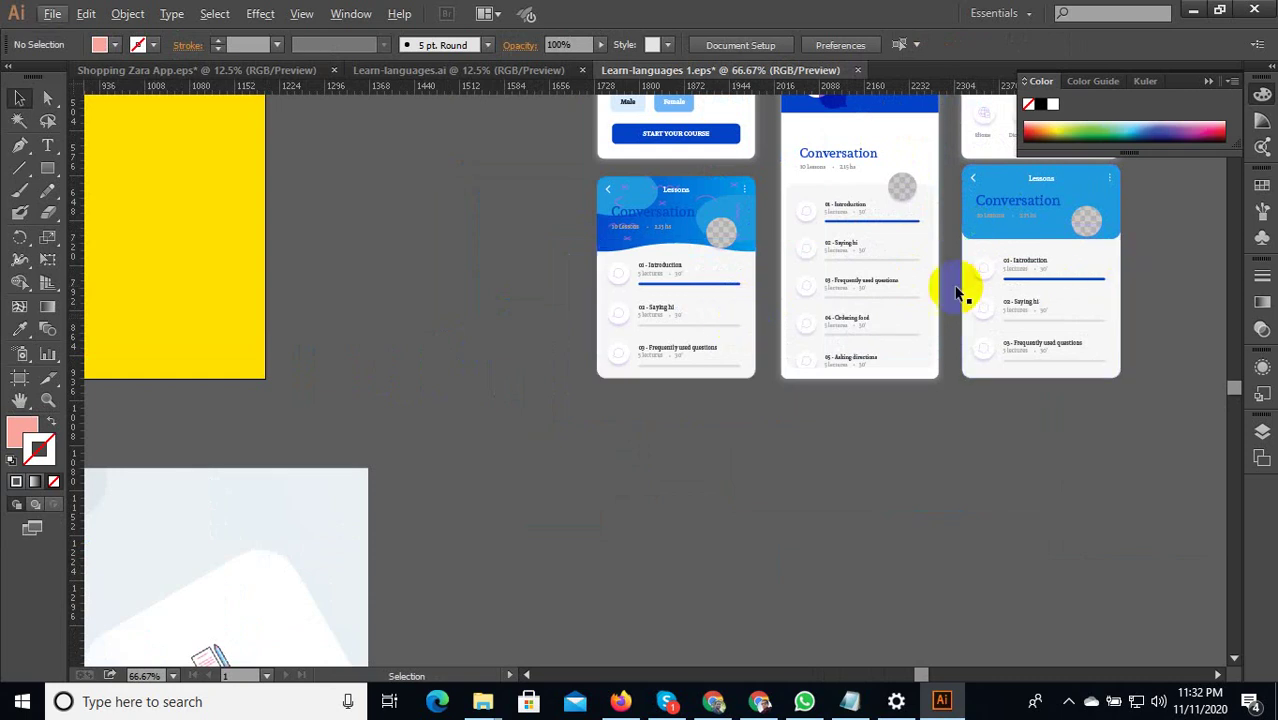
double_click(853, 214)
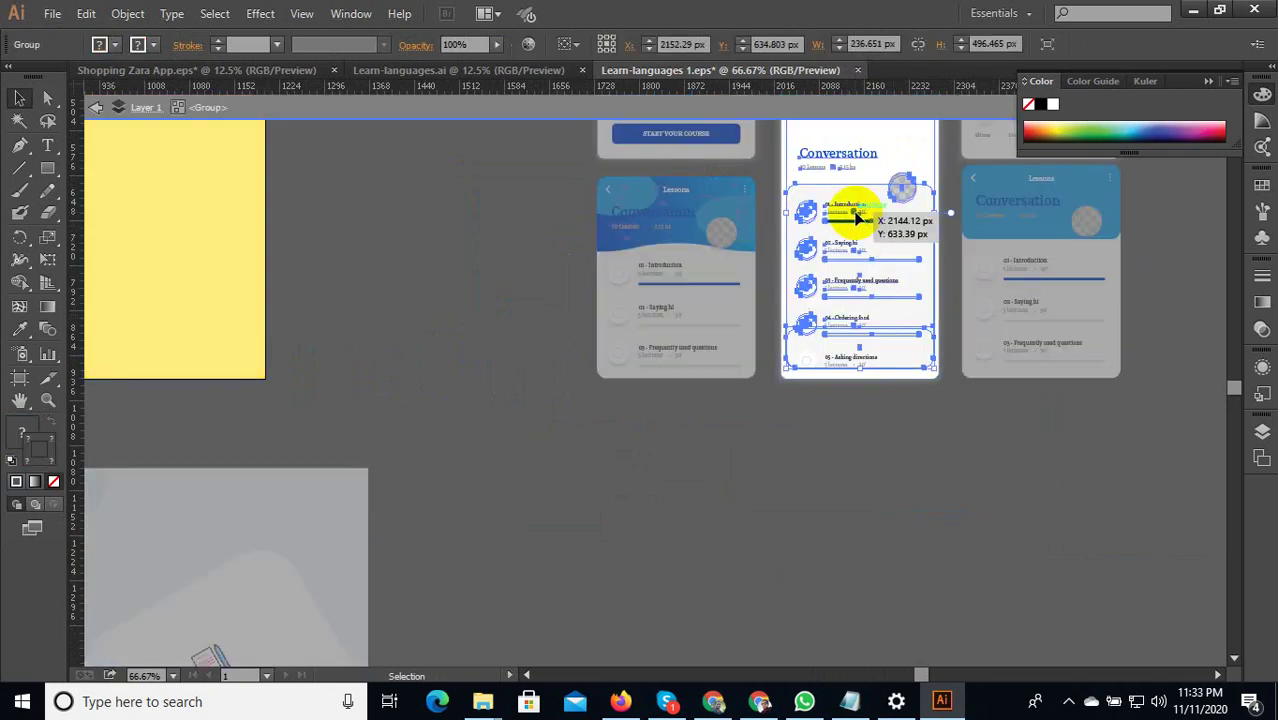
double_click(853, 214)
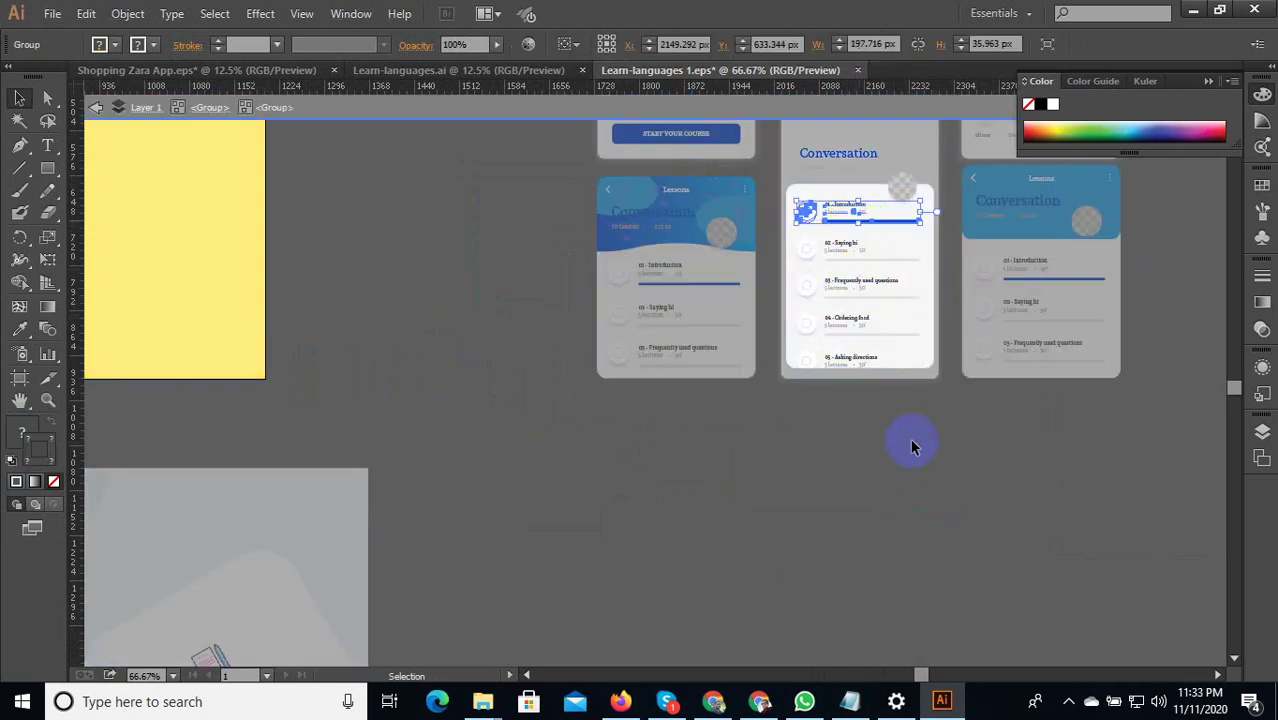
key(ctrl+a)
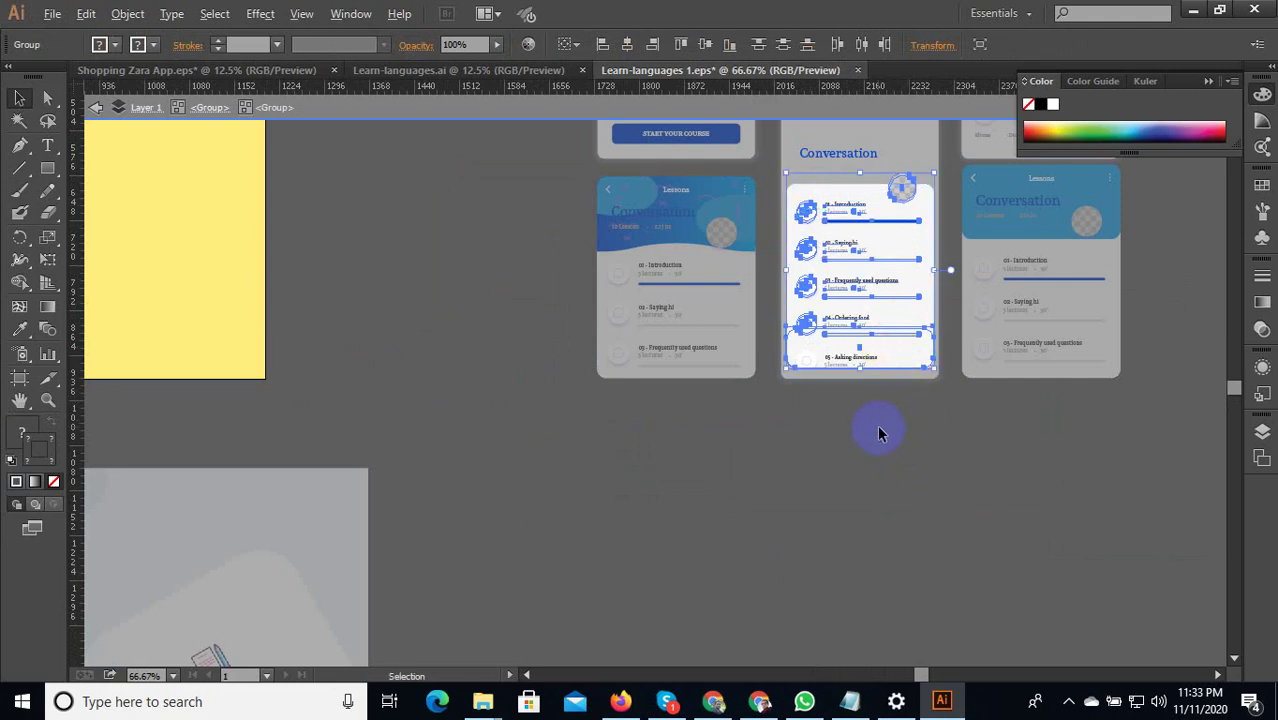
scroll(877, 424, down, 3)
key(Escape)
scroll(1018, 436, down, 1)
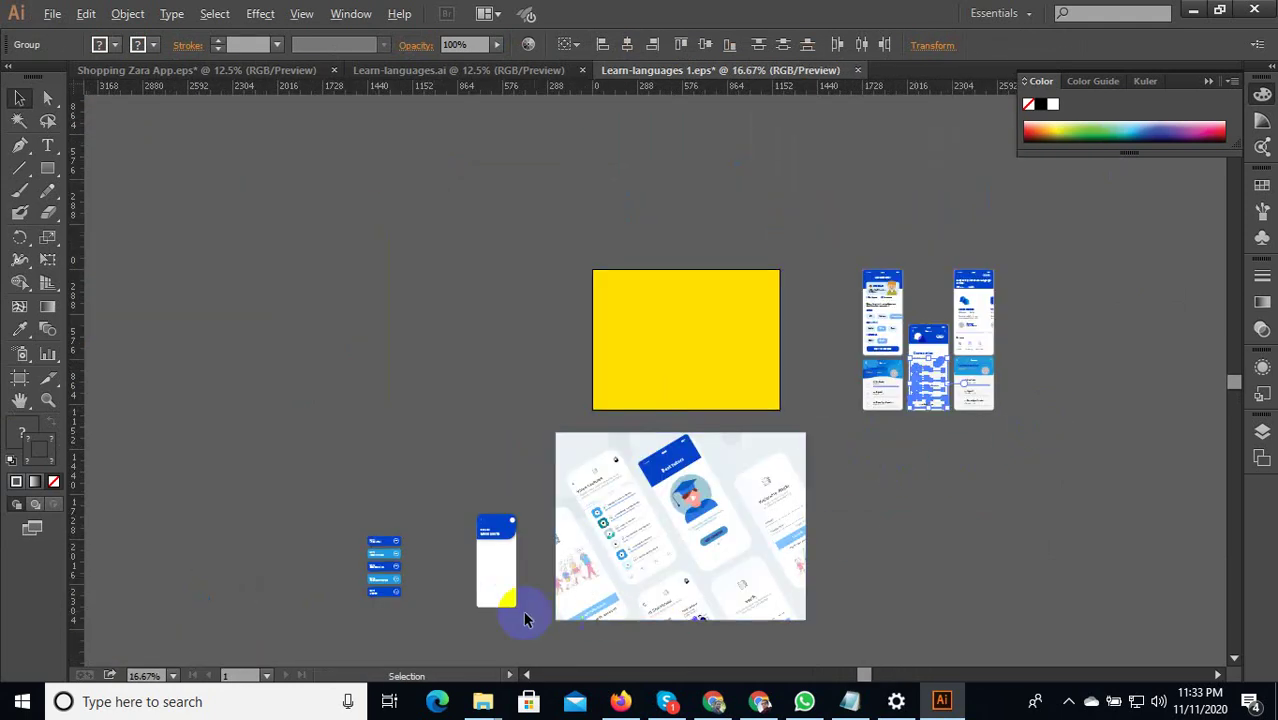
scroll(525, 620, up, 3)
drag(556, 530, 607, 432)
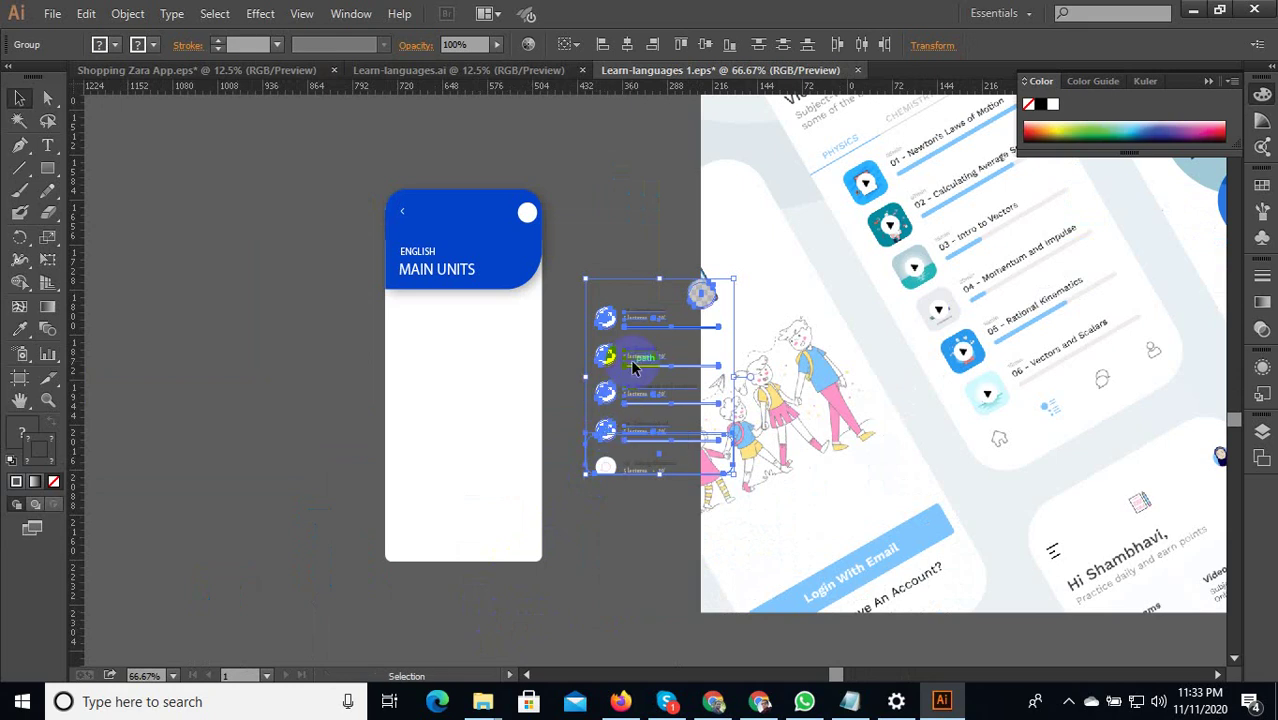
drag(632, 368, 447, 424)
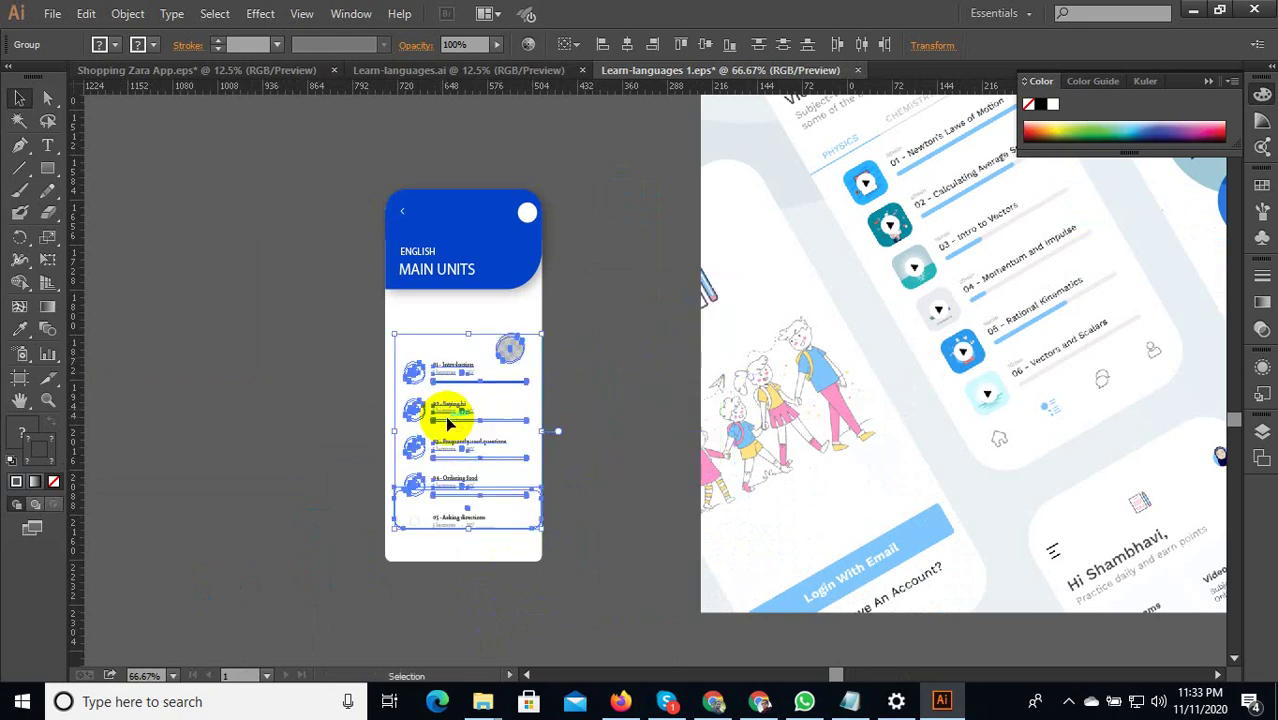
scroll(420, 478, up, 1)
Bring the lesson rows to the front and nudge them slightly down.
right_click(479, 328)
mouse_move(622, 490)
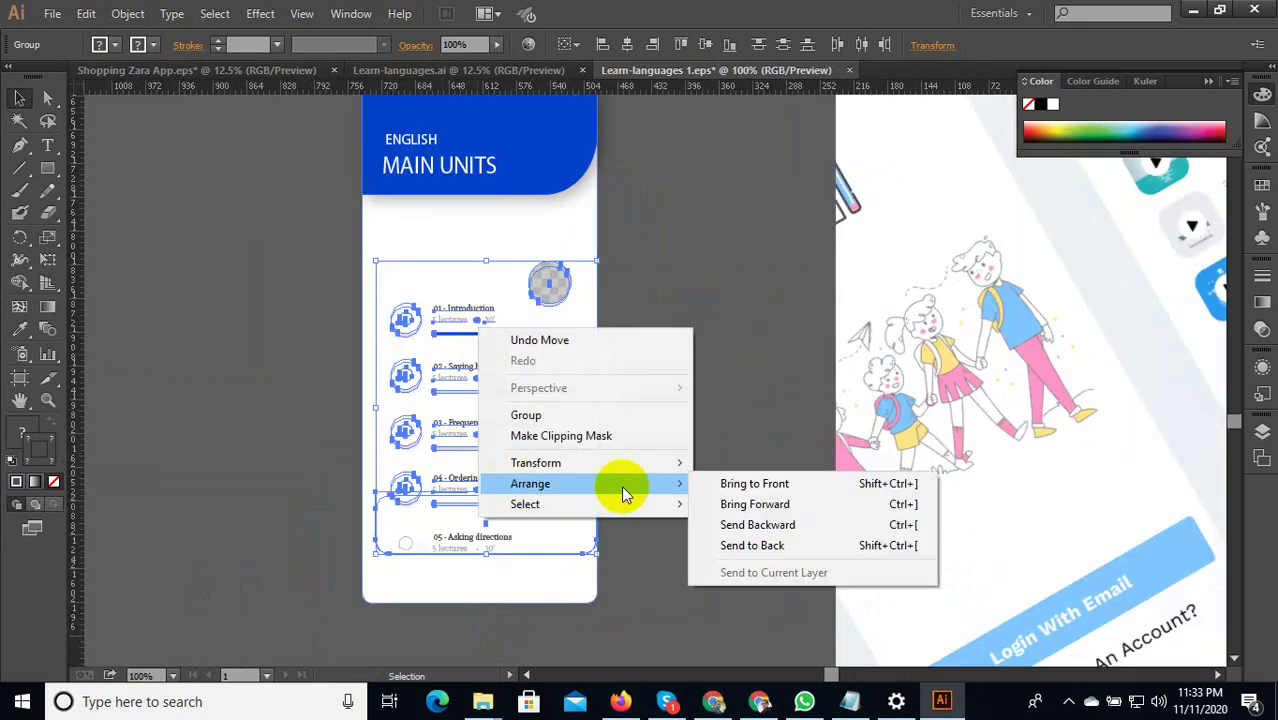
click(730, 484)
scroll(515, 598, up, 1)
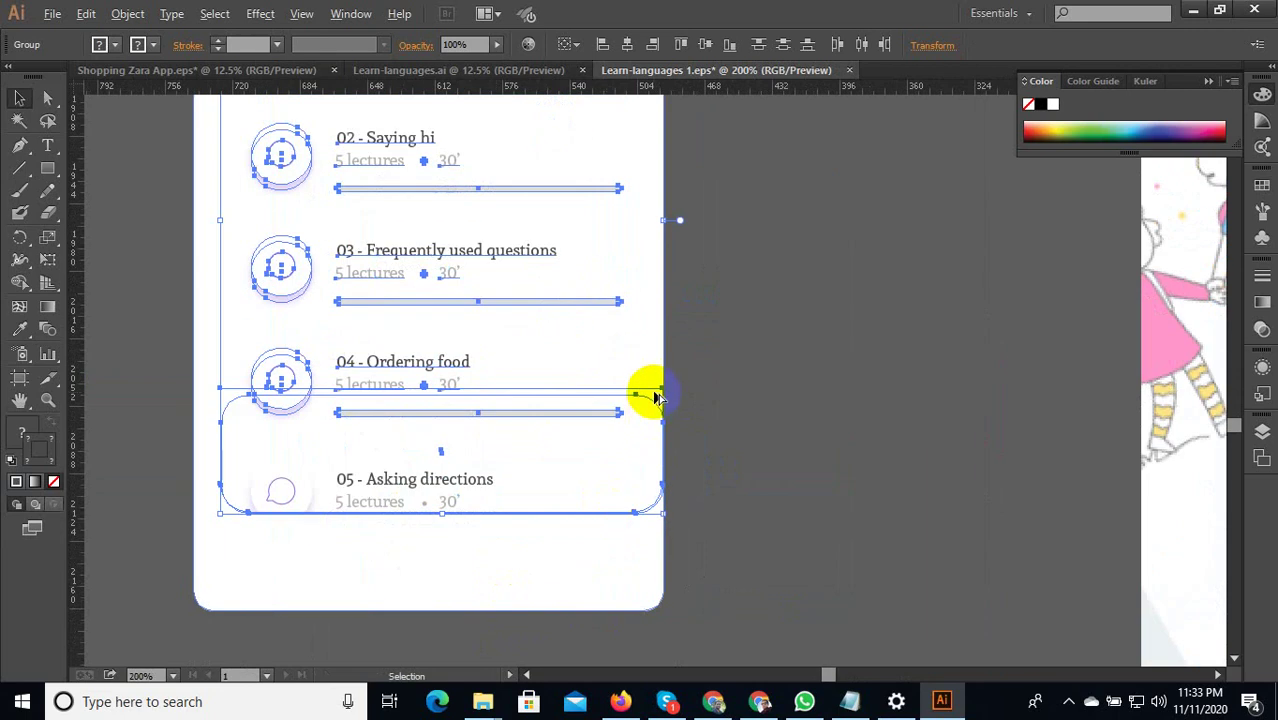
scroll(655, 398, down, 1)
drag(472, 462, 468, 477)
scroll(754, 435, down, 2)
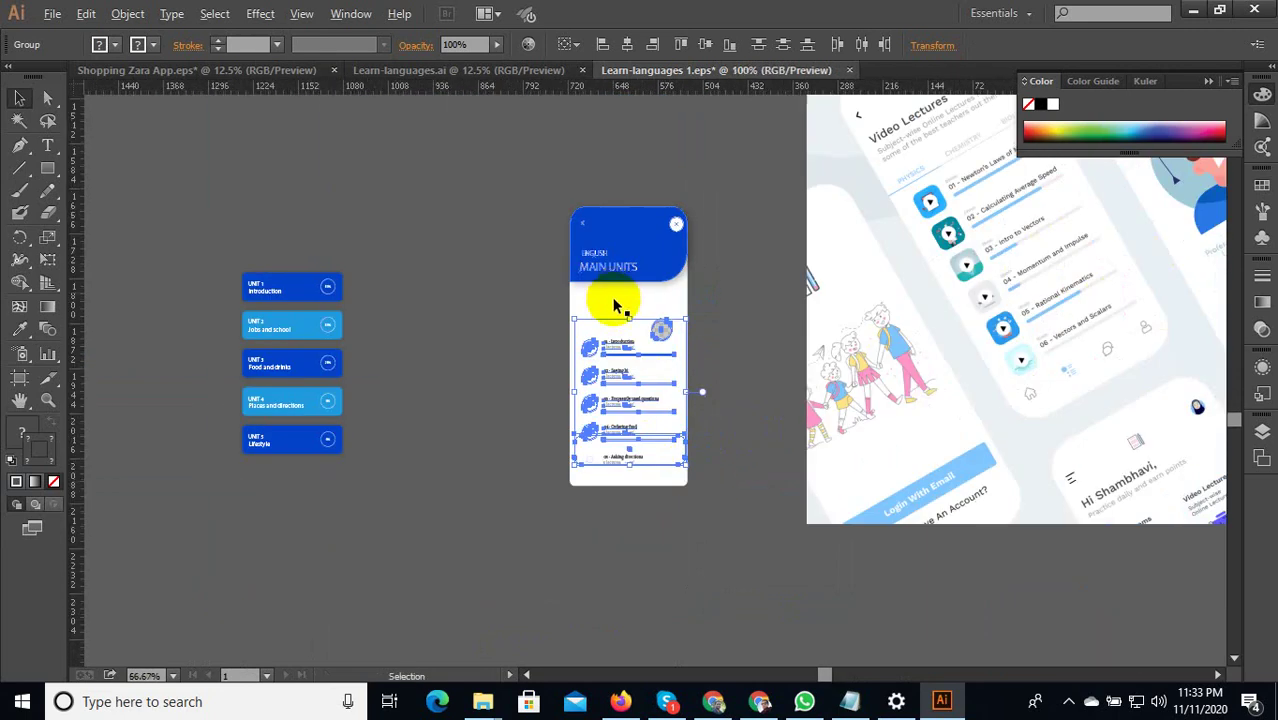
scroll(560, 340, up, 1)
Enlarge the MAIN UNITS screen group and move its checkered circle placeholder upward.
drag(538, 345, 790, 321)
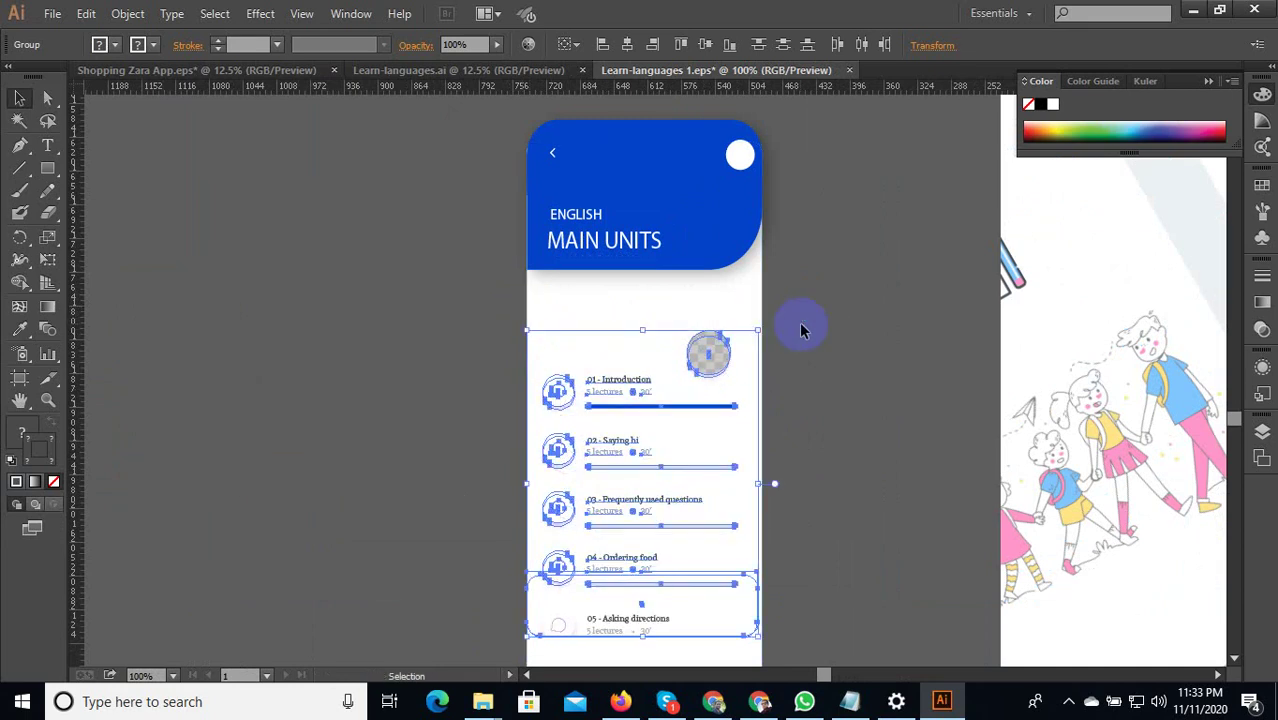
drag(708, 340, 703, 288)
scroll(706, 344, up, 2)
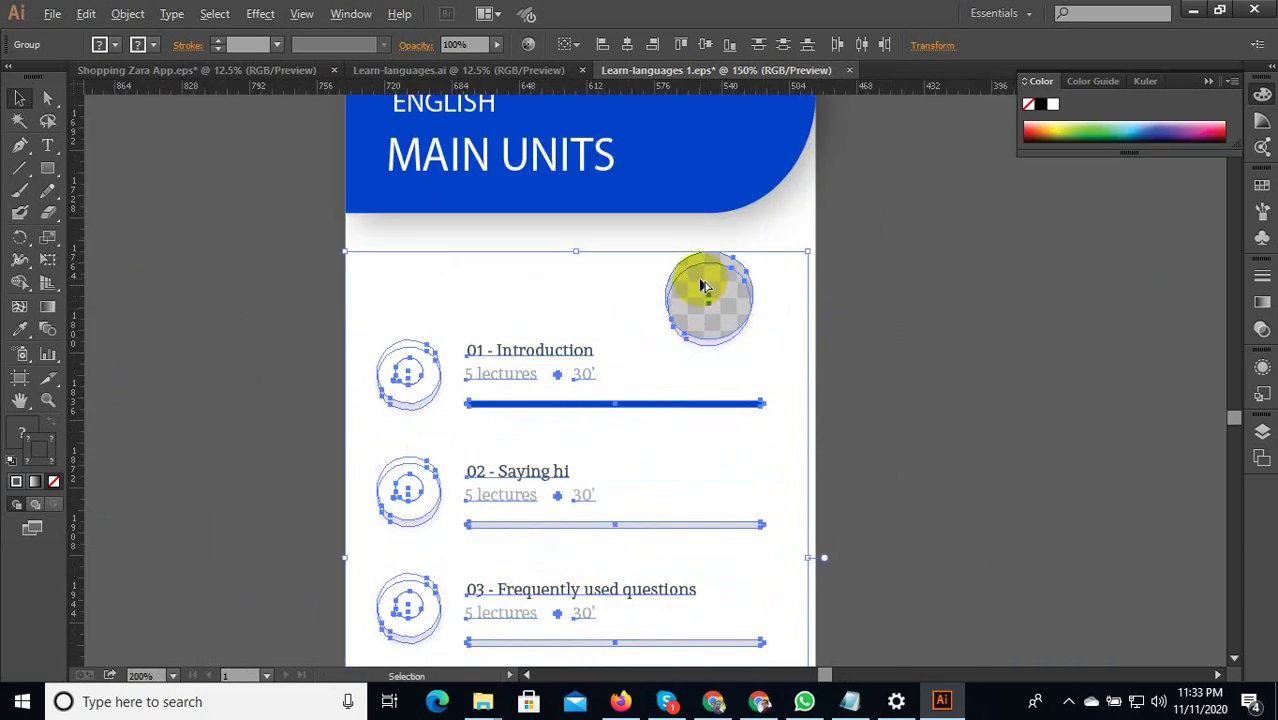
scroll(703, 288, down, 4)
click(850, 263)
scroll(500, 343, down, 2)
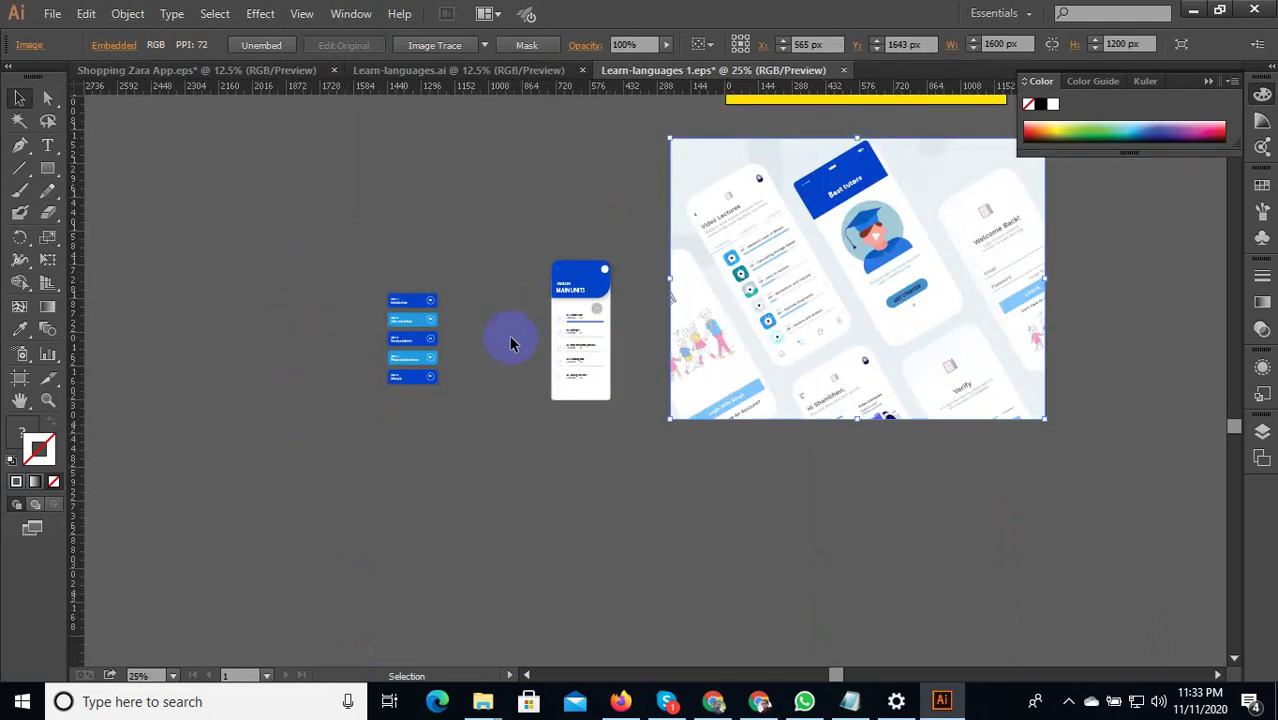
Pan the canvas over to the other lesson screens.
scroll(428, 379, up, 3)
drag(746, 349, 485, 537)
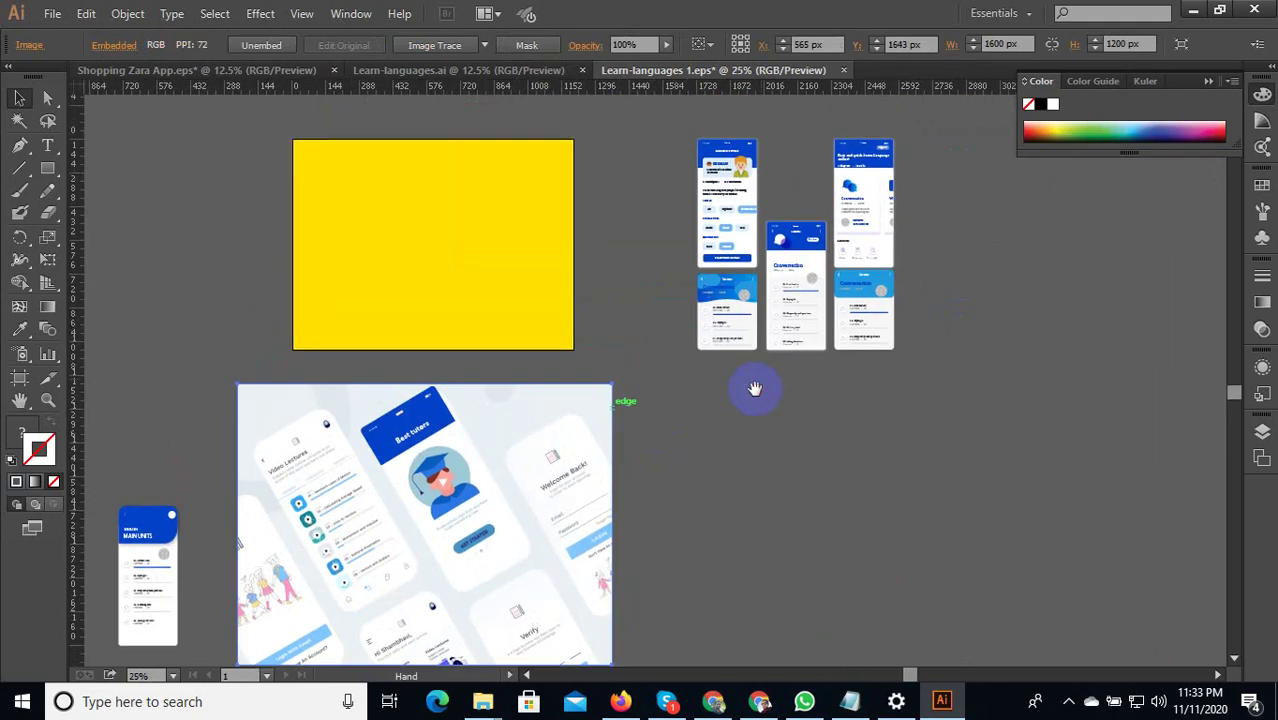
scroll(765, 205, up, 3)
click(886, 340)
scroll(810, 337, up, 2)
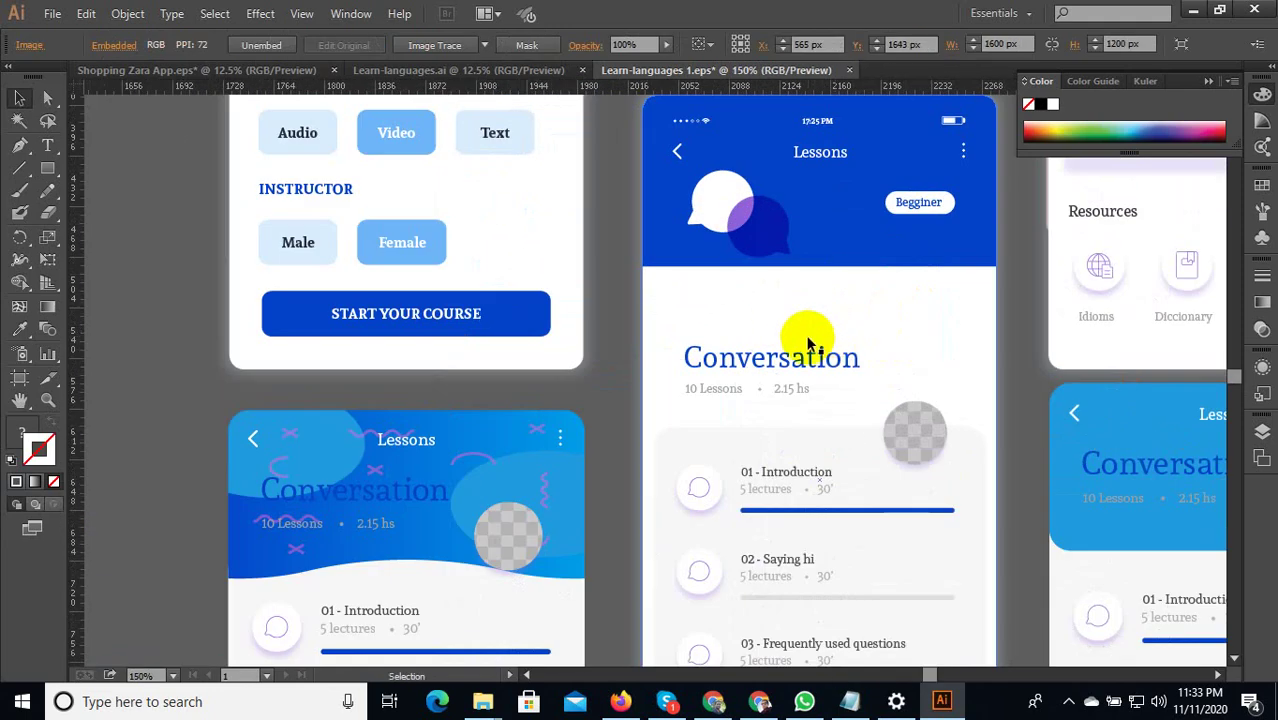
scroll(807, 337, down, 1)
scroll(562, 348, down, 1)
scroll(672, 338, up, 3)
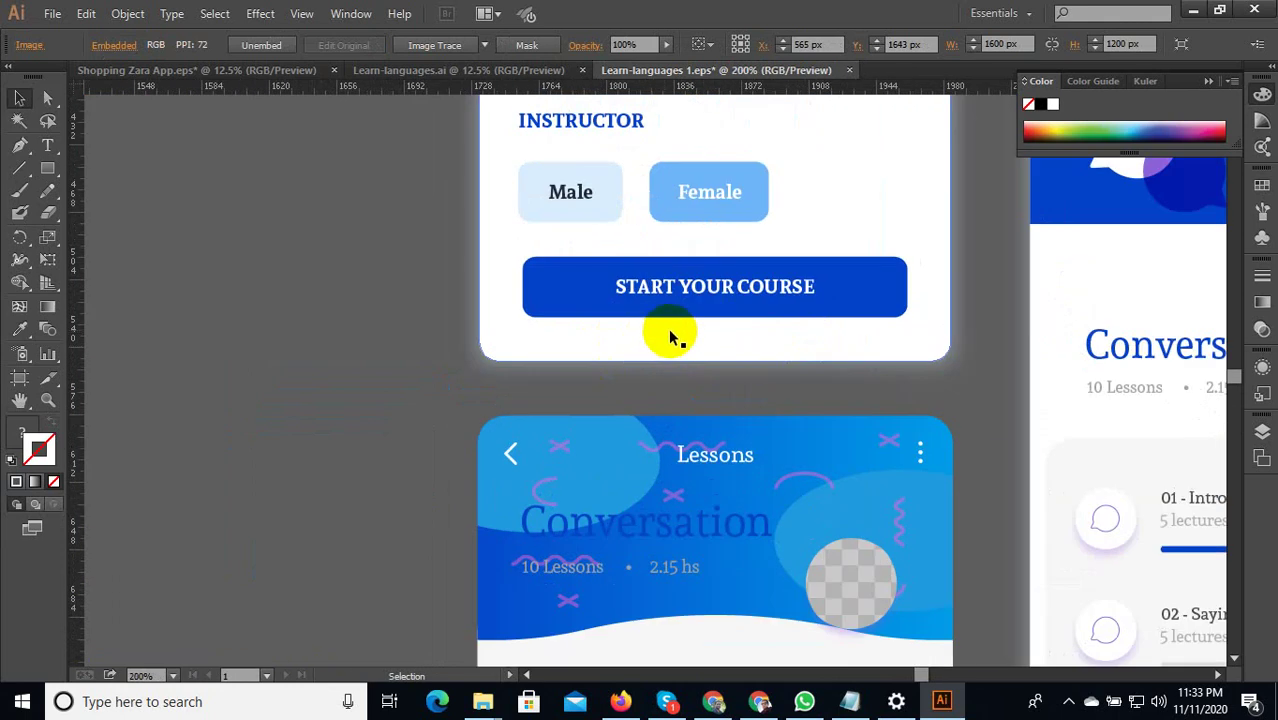
scroll(760, 292, down, 3)
scroll(756, 294, up, 3)
Isolate the course card group and select only its START YOUR COURSE button.
click(725, 296)
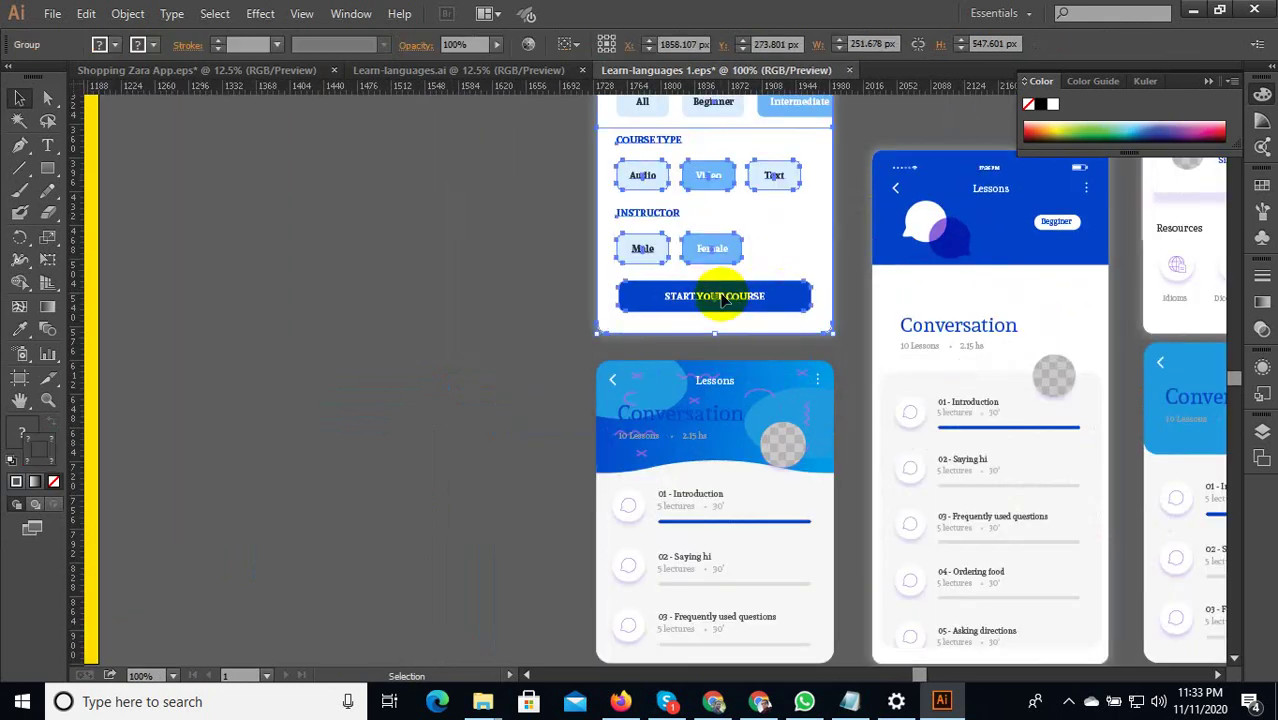
double_click(724, 295)
click(728, 295)
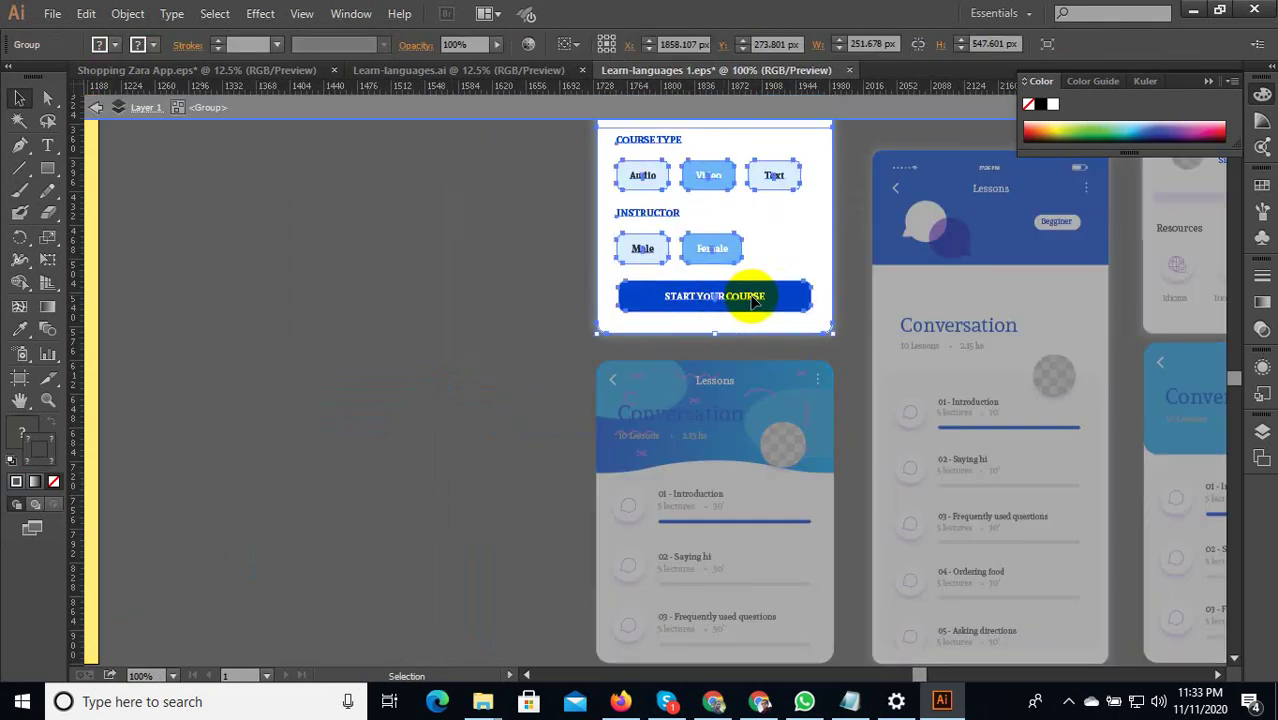
double_click(750, 298)
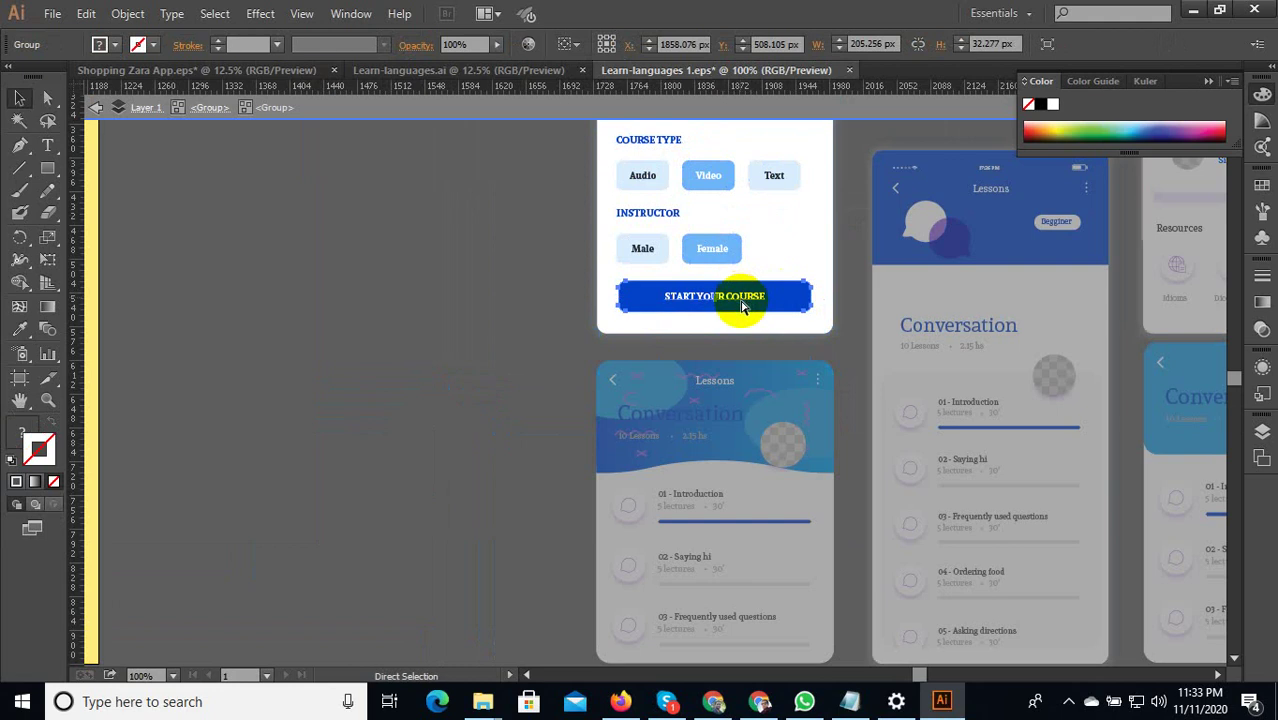
key(ctrl+v)
key(ctrl+z)
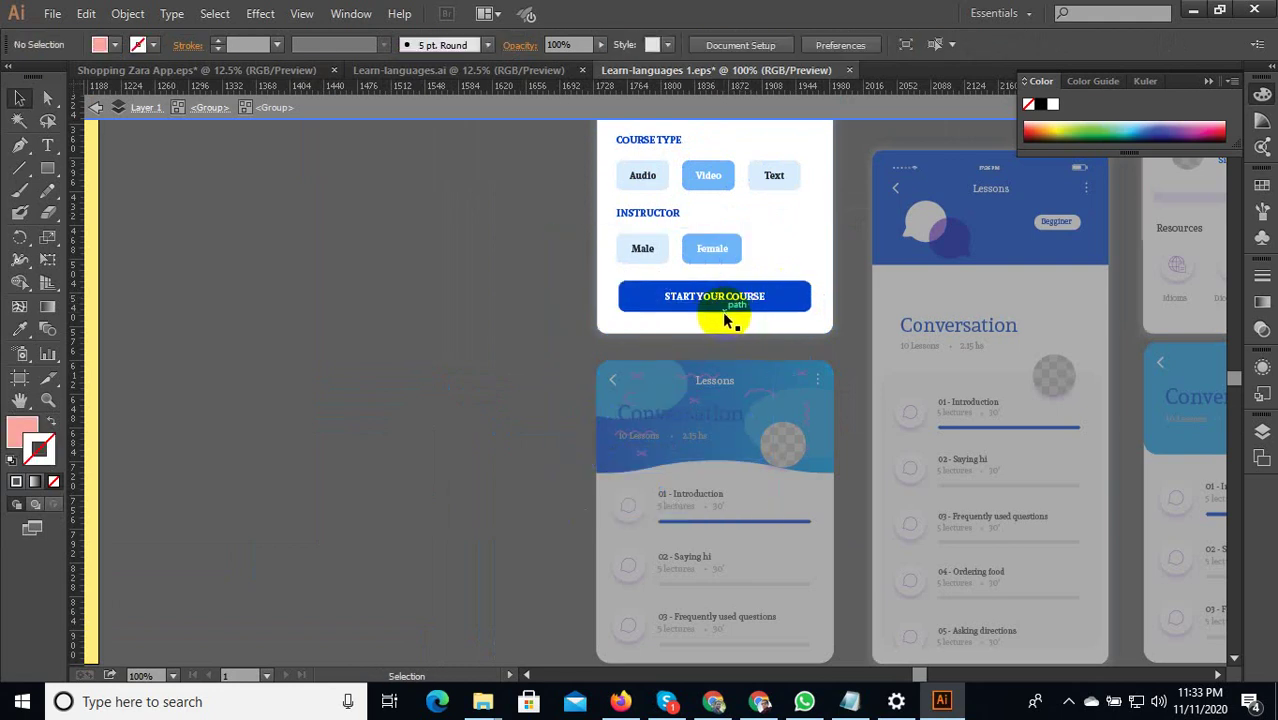
click(703, 305)
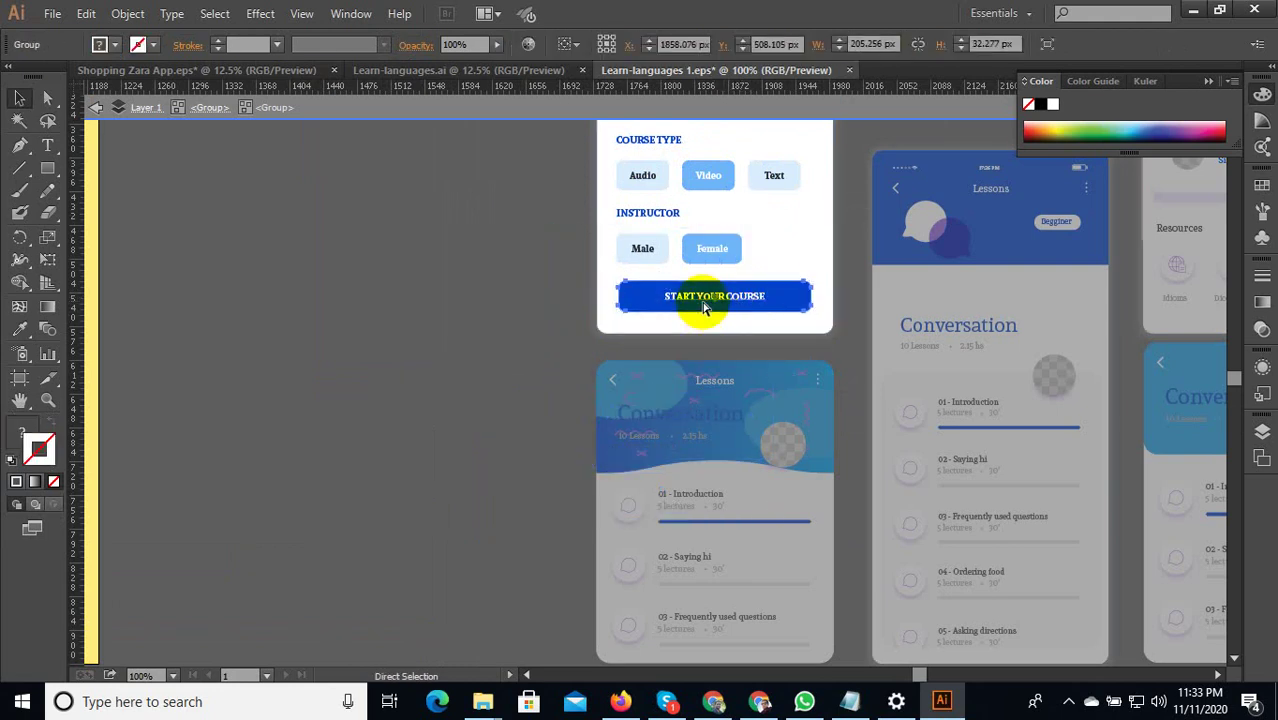
Place the START YOUR COURSE button at the bottom of the MAIN UNITS screen.
scroll(750, 308, up, 1)
scroll(941, 271, down, 5)
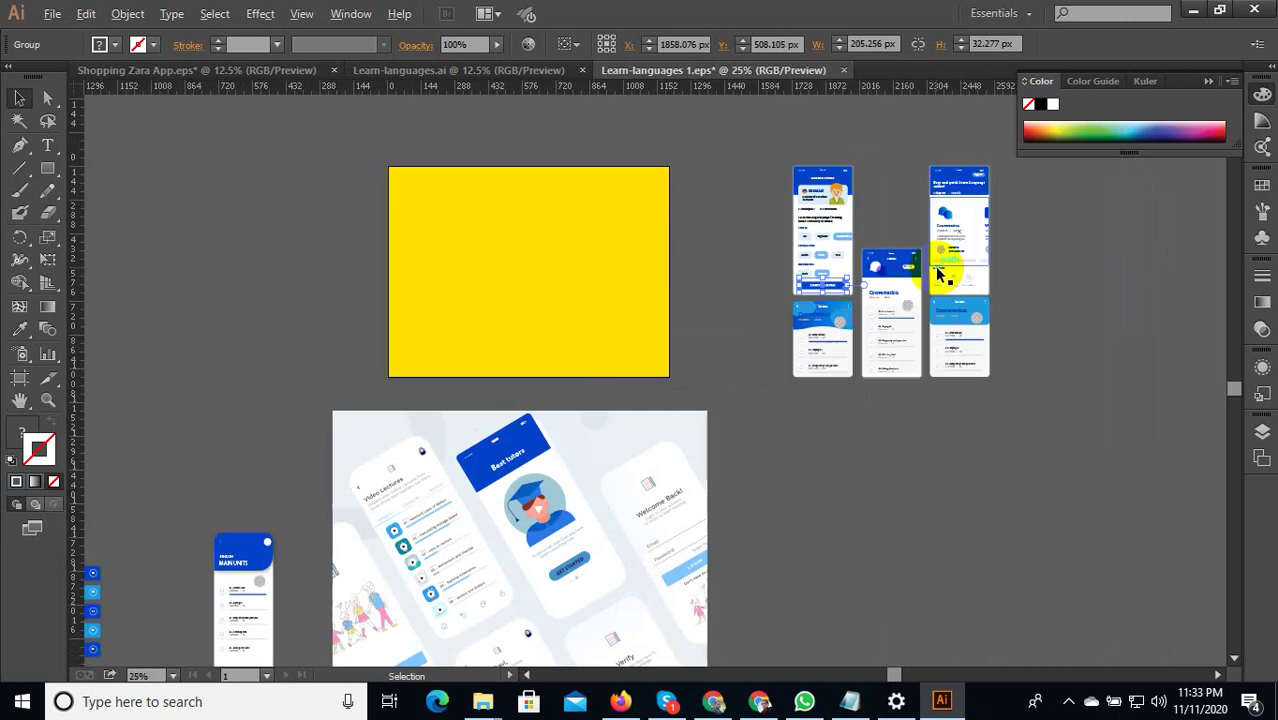
drag(778, 396, 919, 342)
scroll(642, 428, up, 6)
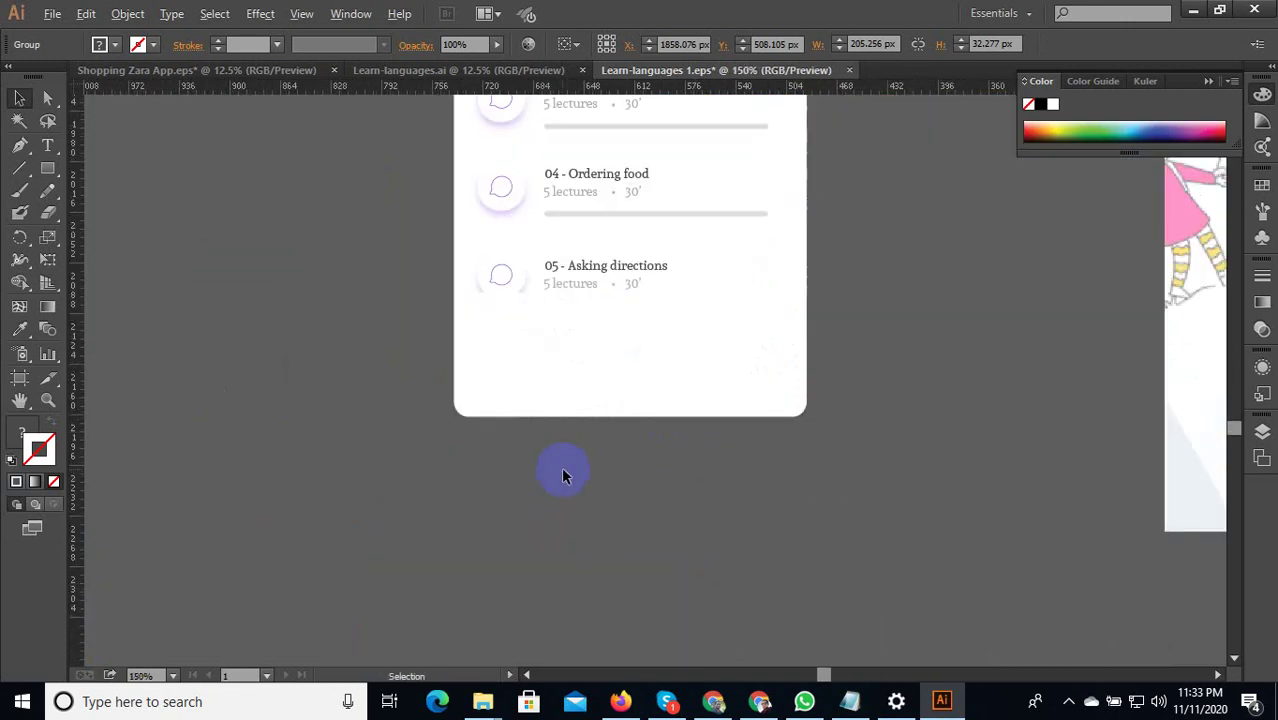
drag(652, 394, 624, 382)
click(622, 514)
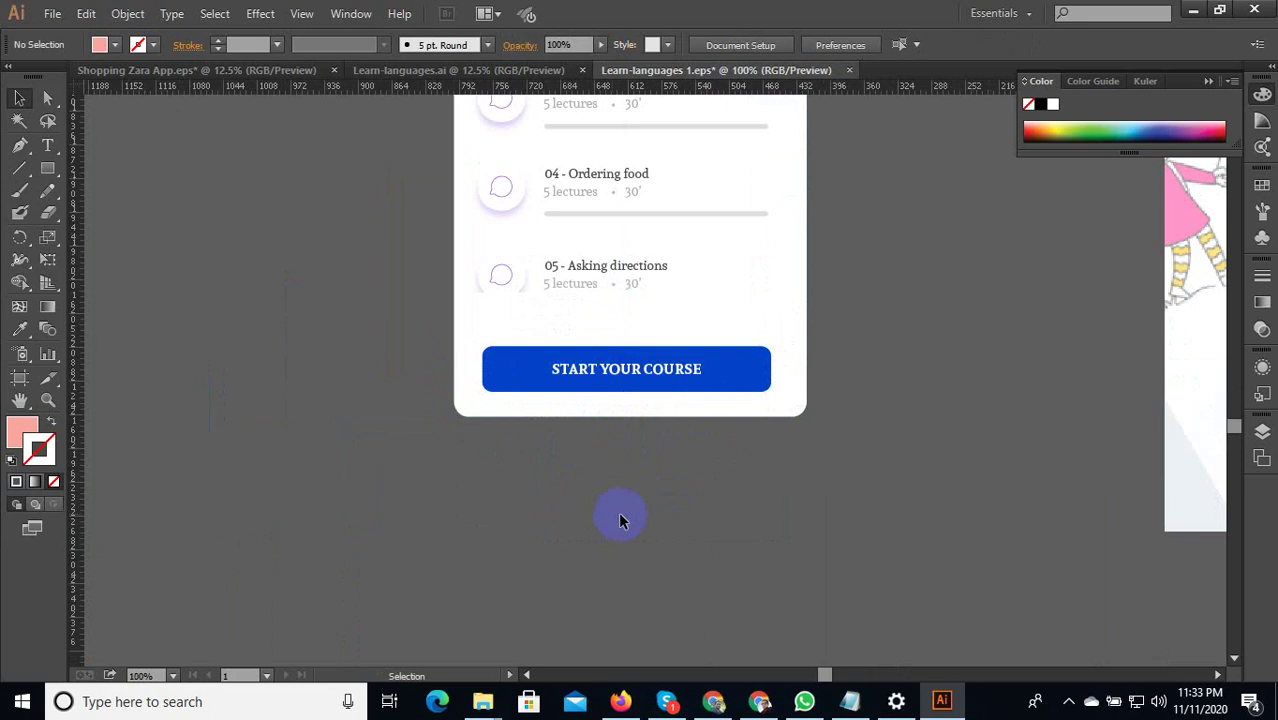
Nudge the button just below 05 - Asking directions, then select the whole screen.
scroll(660, 512, down, 3)
scroll(655, 500, down, 2)
scroll(650, 485, up, 6)
click(640, 456)
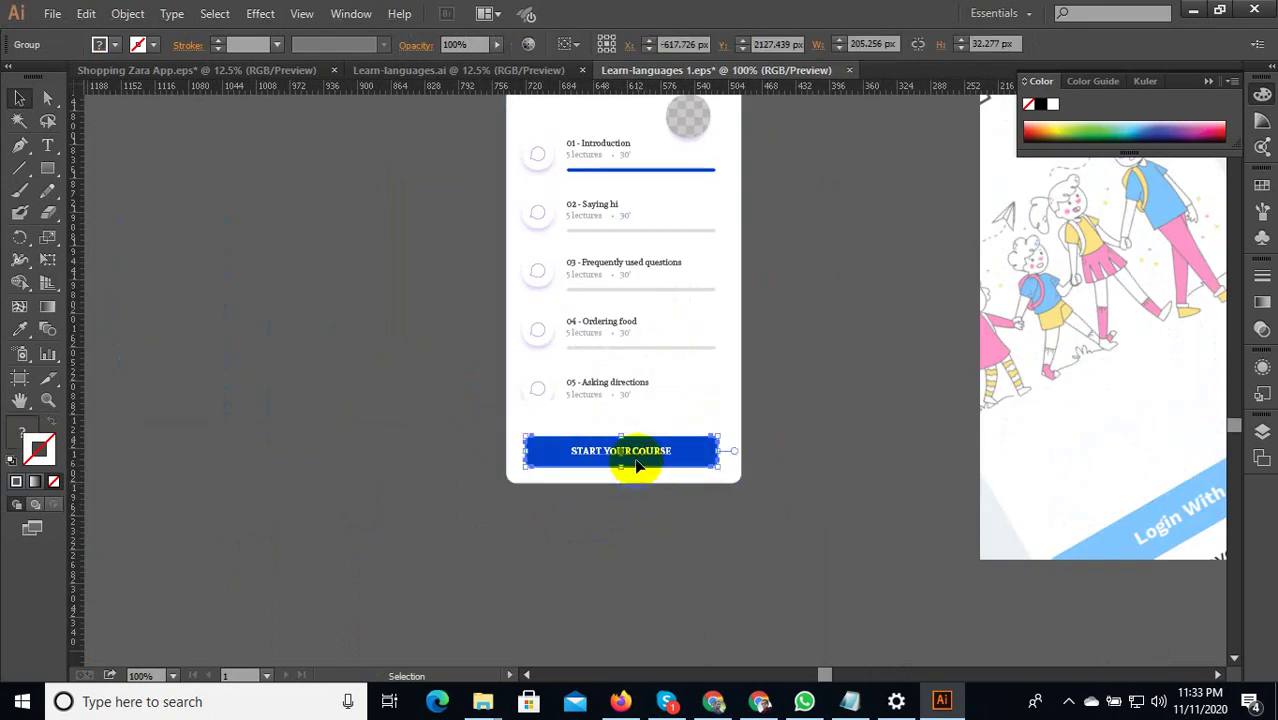
drag(632, 450, 634, 446)
click(666, 545)
scroll(673, 551, down, 4)
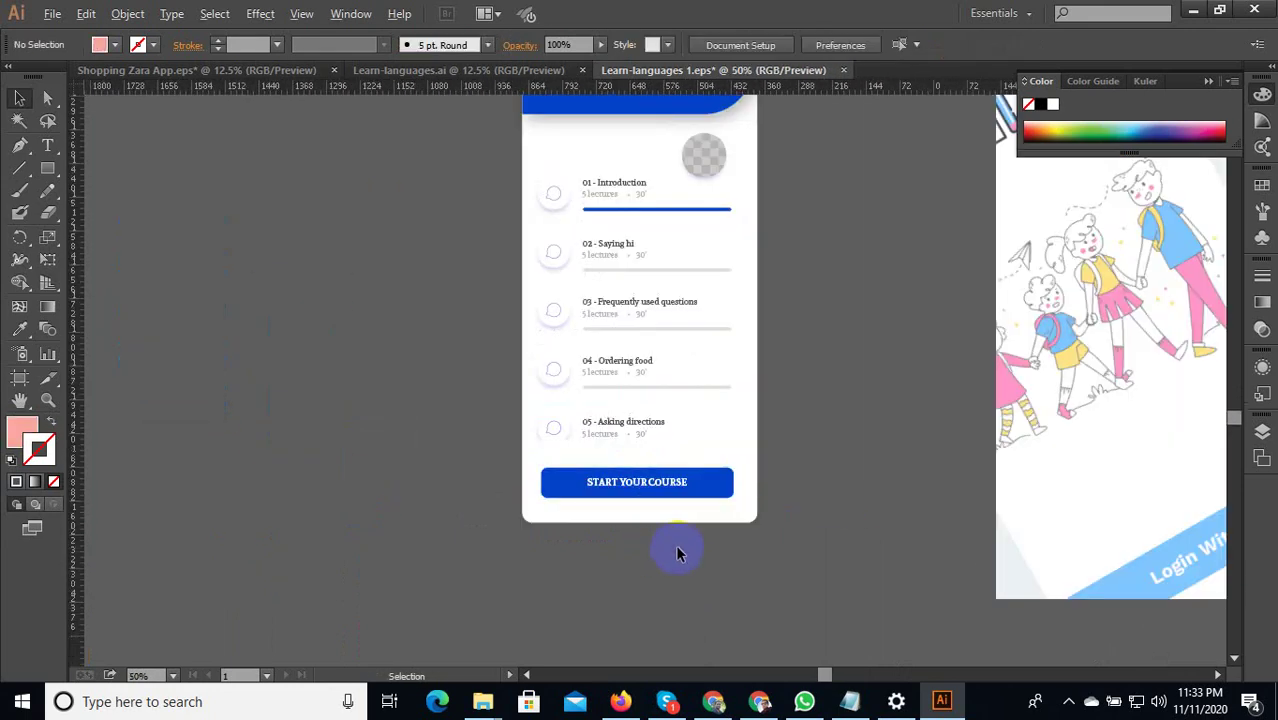
click(581, 307)
Group the MAIN UNITS screen parts and move the group onto the mockup image.
right_click(628, 290)
click(660, 382)
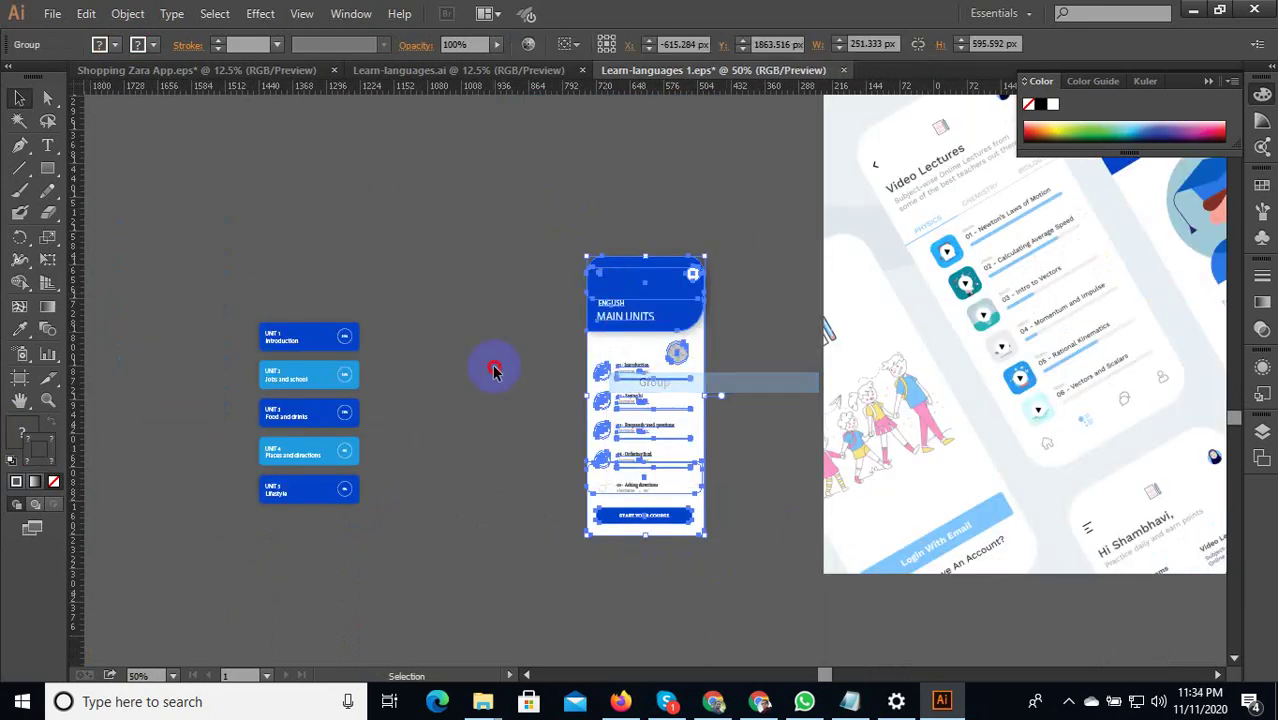
click(494, 365)
scroll(486, 385, down, 2)
drag(548, 372, 775, 296)
scroll(580, 398, up, 1)
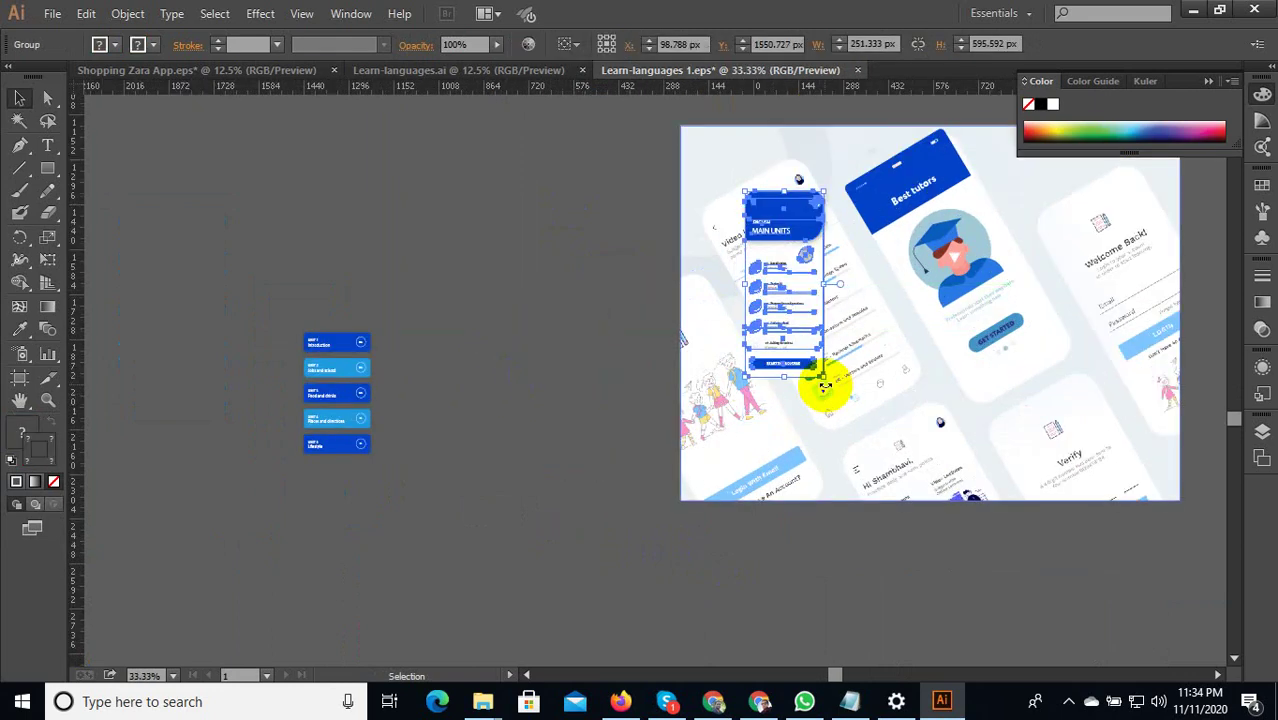
Rotate the screen group about 29° and position it over the left phone.
drag(823, 383, 913, 390)
scroll(830, 365, down, 1)
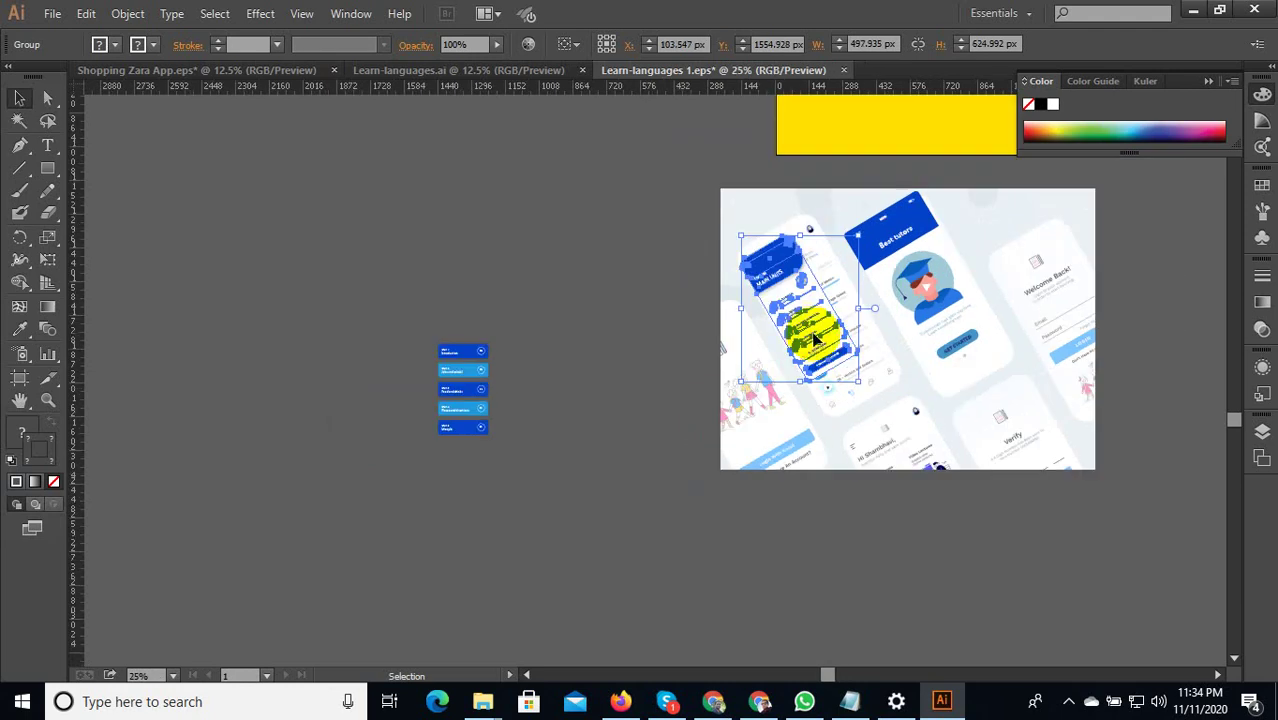
scroll(793, 342, up, 1)
drag(793, 342, 830, 300)
scroll(799, 300, up, 1)
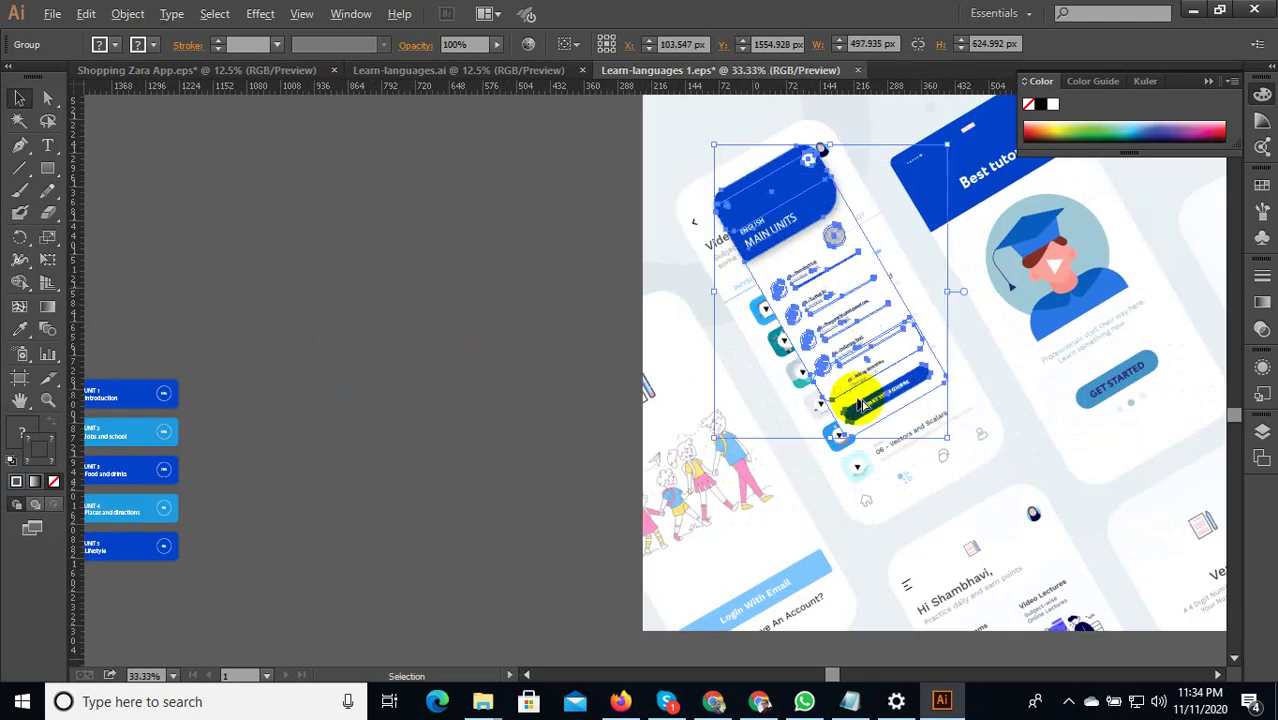
scroll(870, 425, down, 1)
Resize the tilted screen to about 688 × 863 px to fit the left phone.
drag(910, 415, 876, 463)
scroll(881, 424, up, 2)
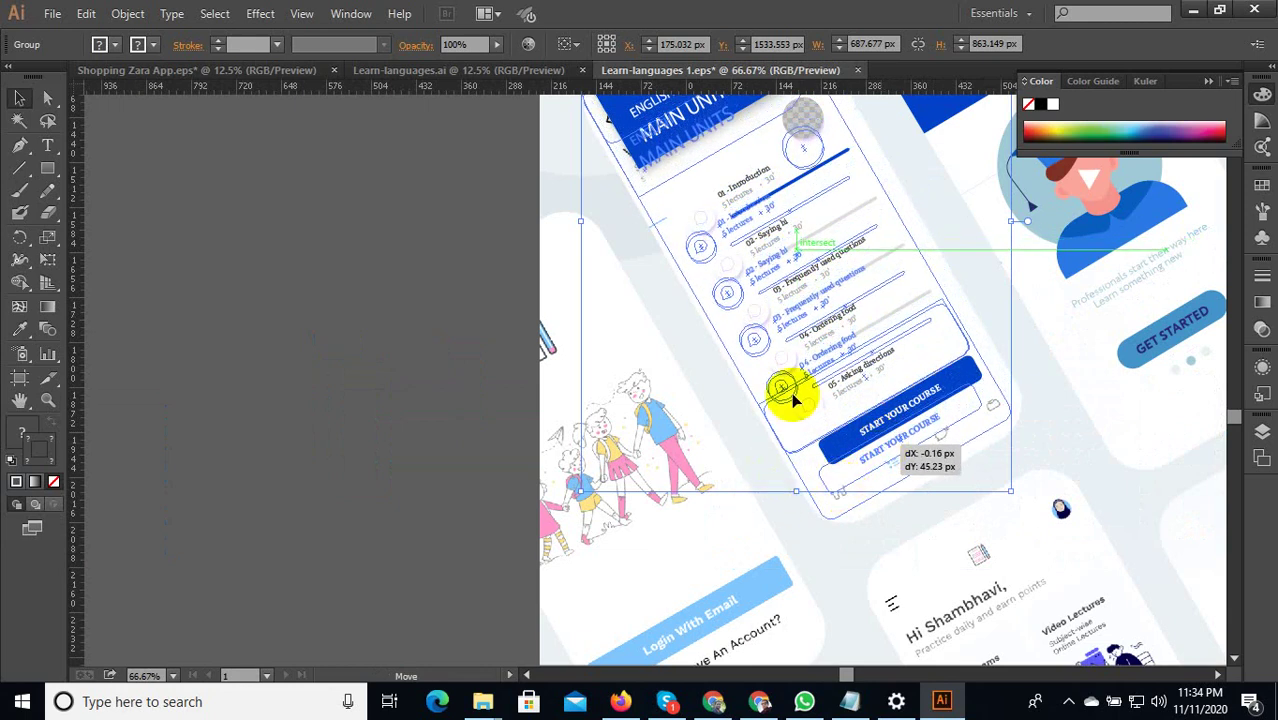
scroll(799, 337, down, 2)
scroll(828, 240, up, 3)
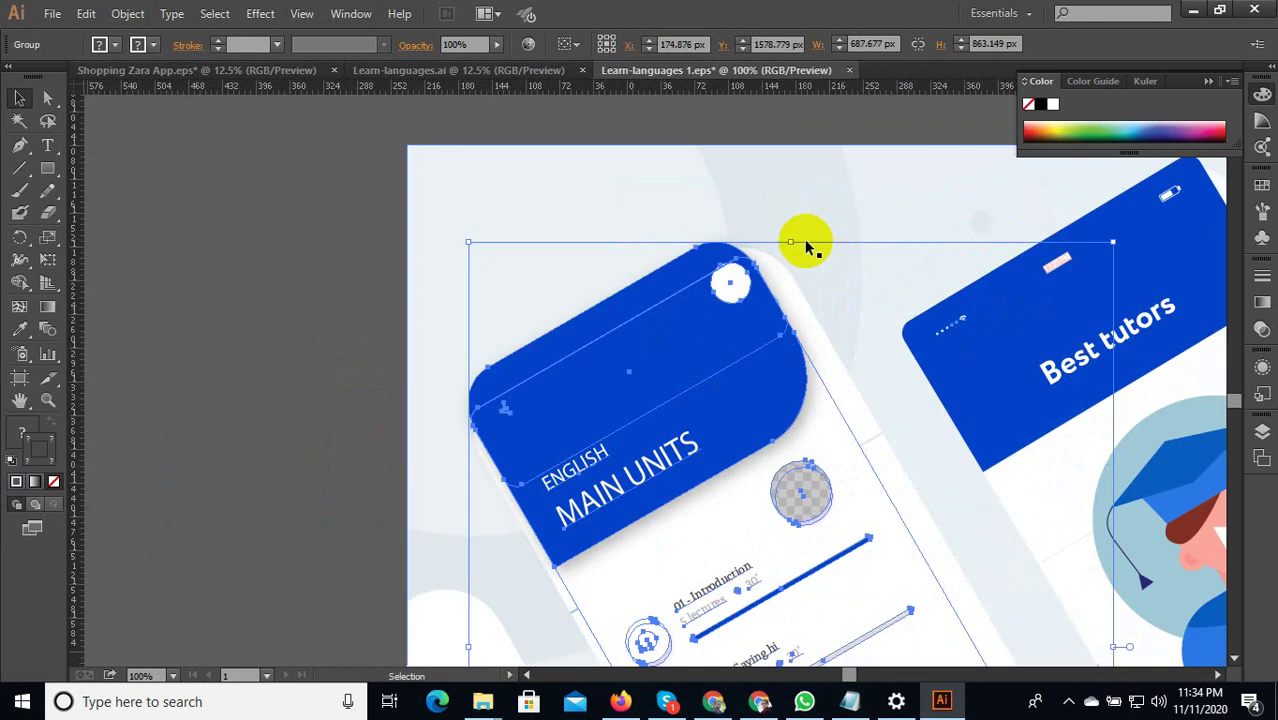
drag(792, 244, 802, 240)
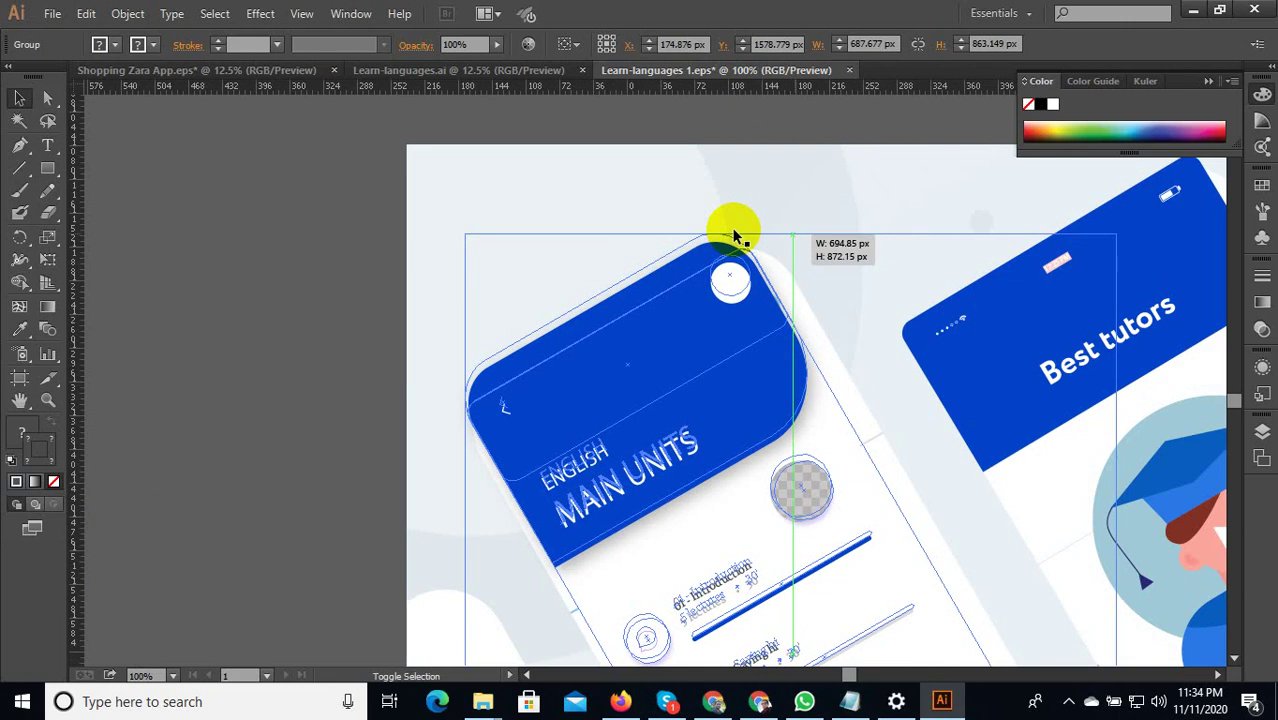
scroll(736, 223, down, 2)
click(421, 197)
scroll(608, 228, down, 4)
scroll(620, 390, up, 3)
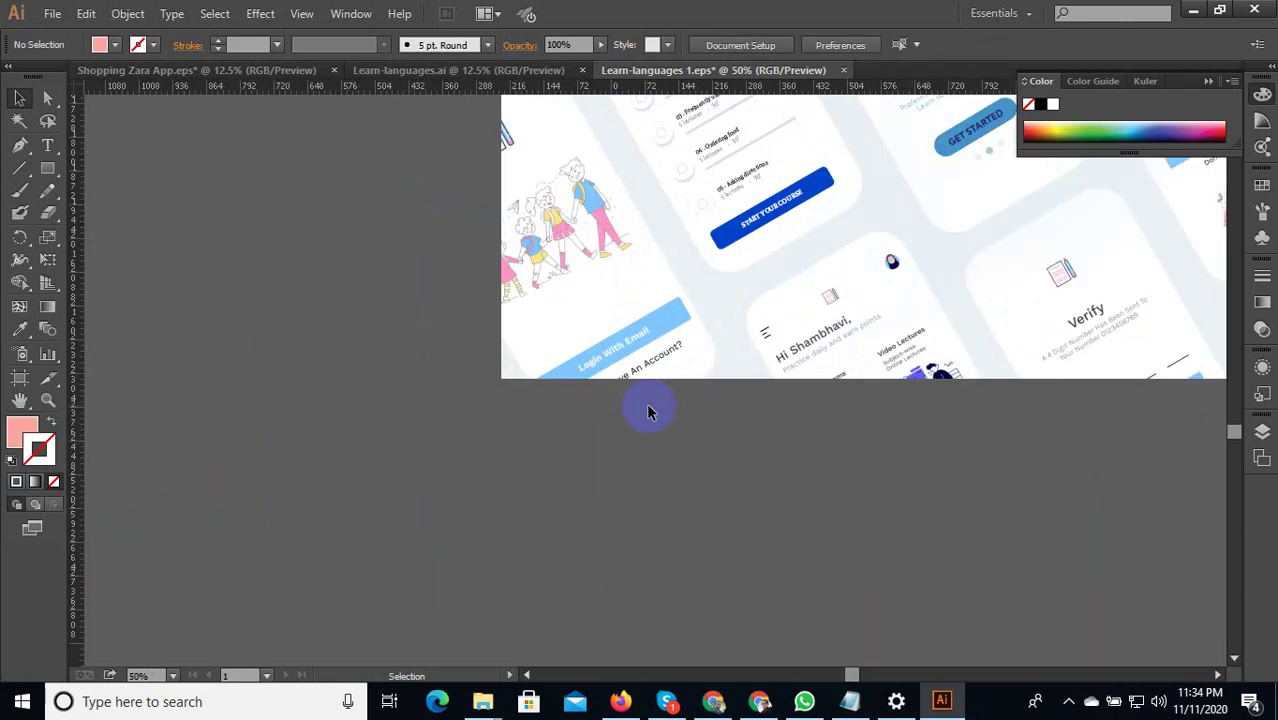
Select the group of lesson screens and move one lesson screen downward out of the way.
scroll(602, 425, down, 3)
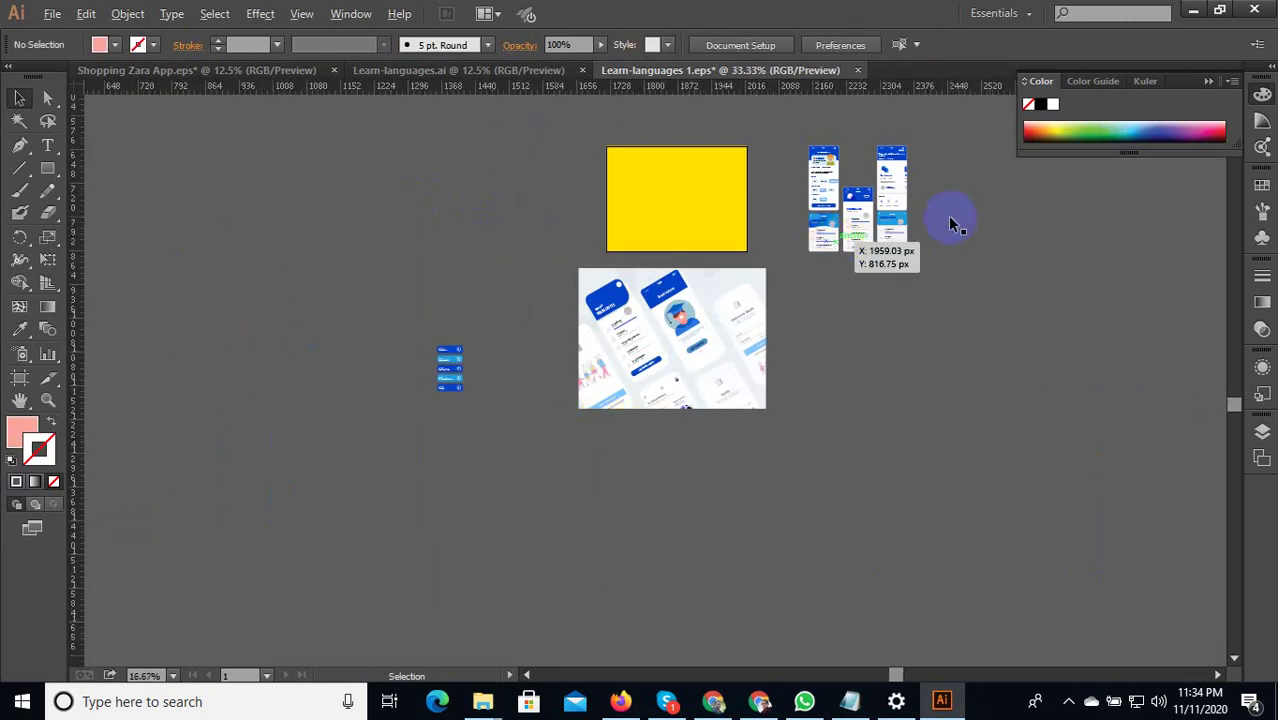
scroll(987, 258, up, 4)
drag(984, 325, 980, 330)
scroll(904, 374, down, 3)
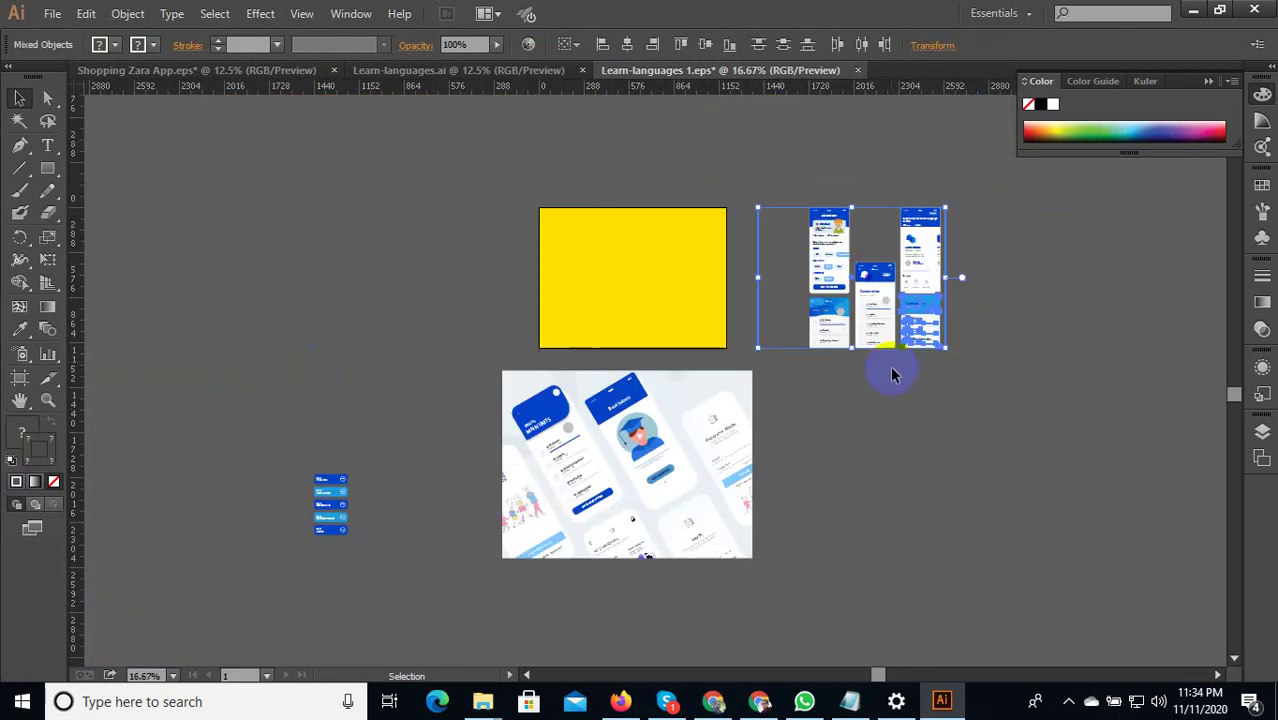
scroll(970, 252, up, 3)
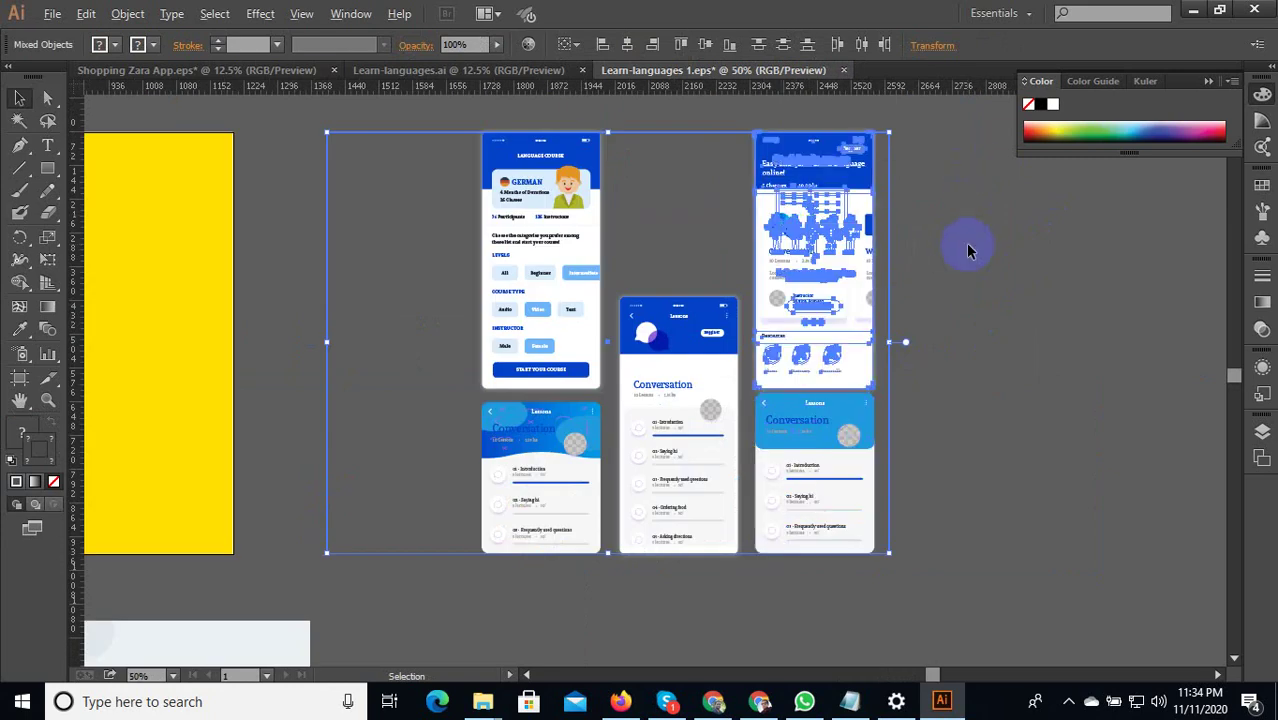
click(962, 244)
scroll(739, 197, down, 2)
scroll(688, 205, up, 2)
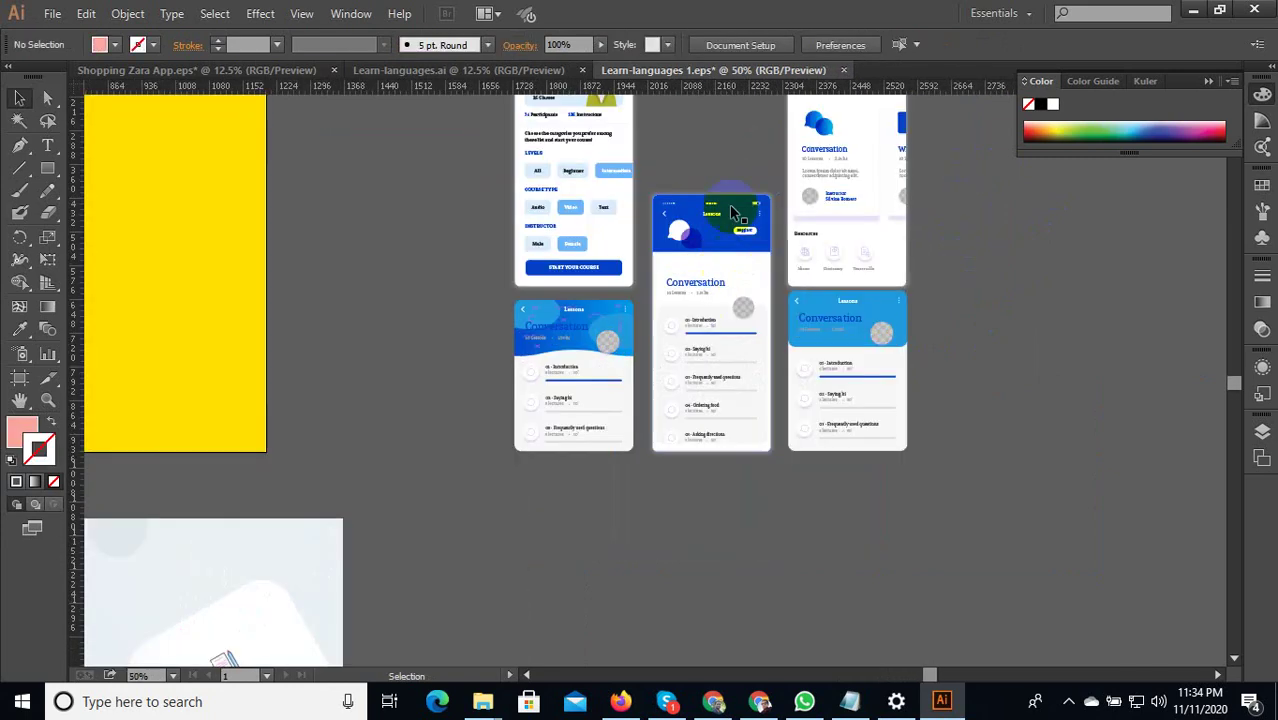
click(712, 390)
scroll(696, 480, down, 2)
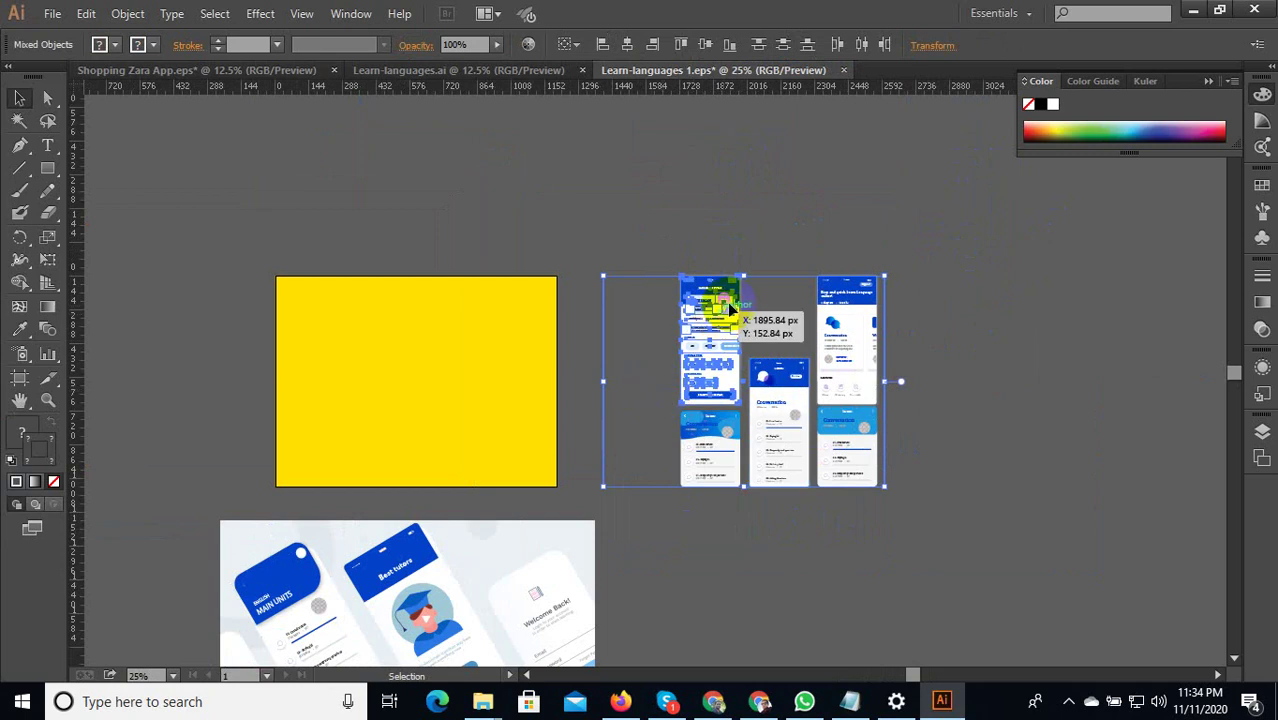
click(727, 242)
click(678, 365)
scroll(760, 290, down, 2)
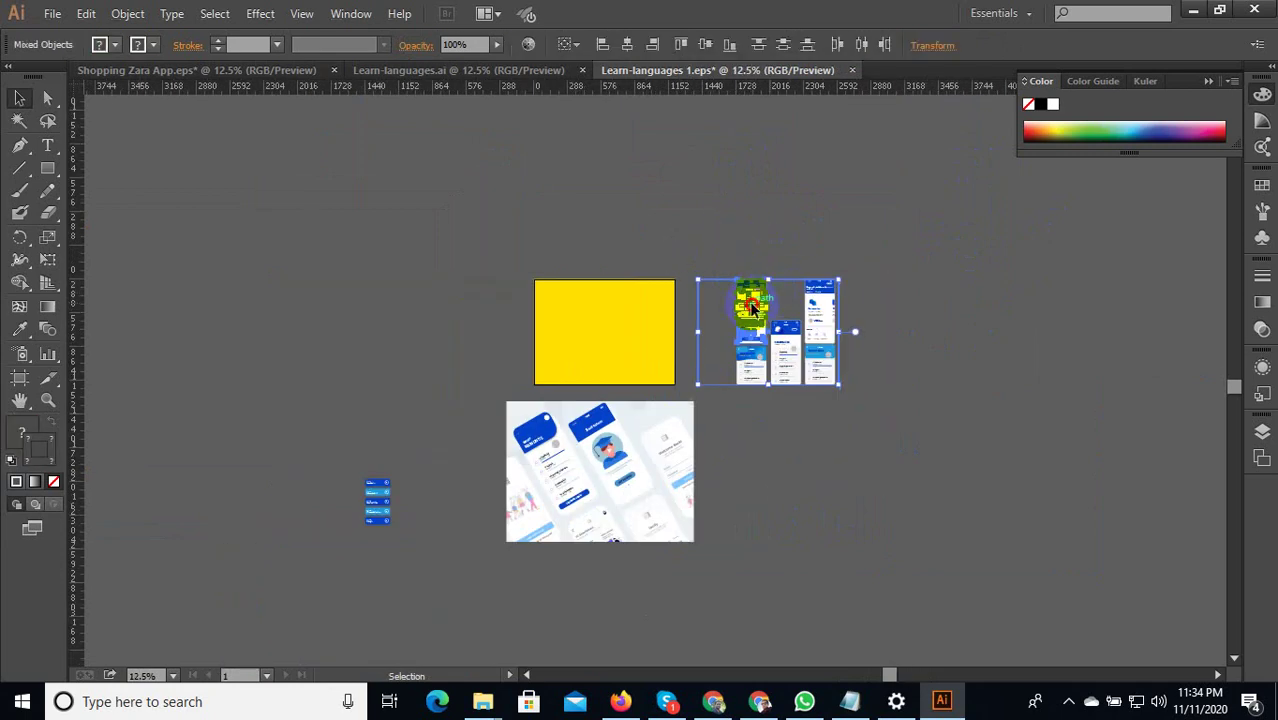
drag(750, 294, 811, 490)
scroll(993, 590, up, 3)
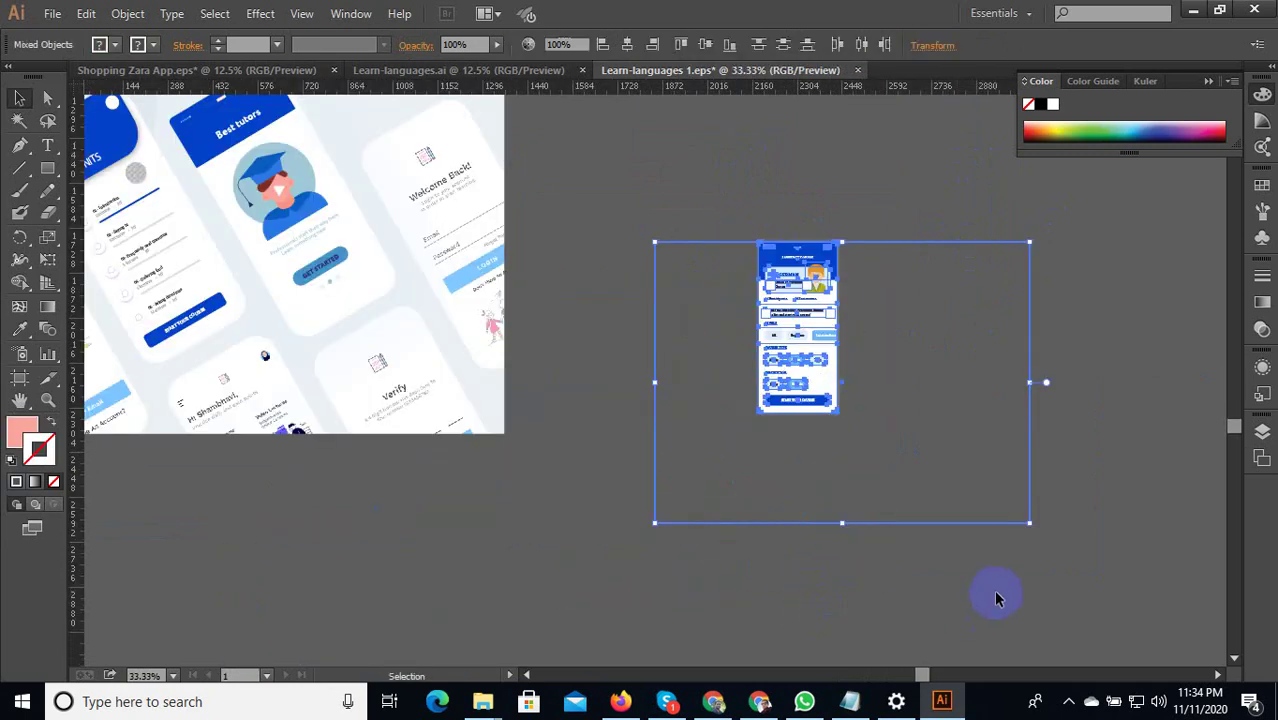
click(924, 479)
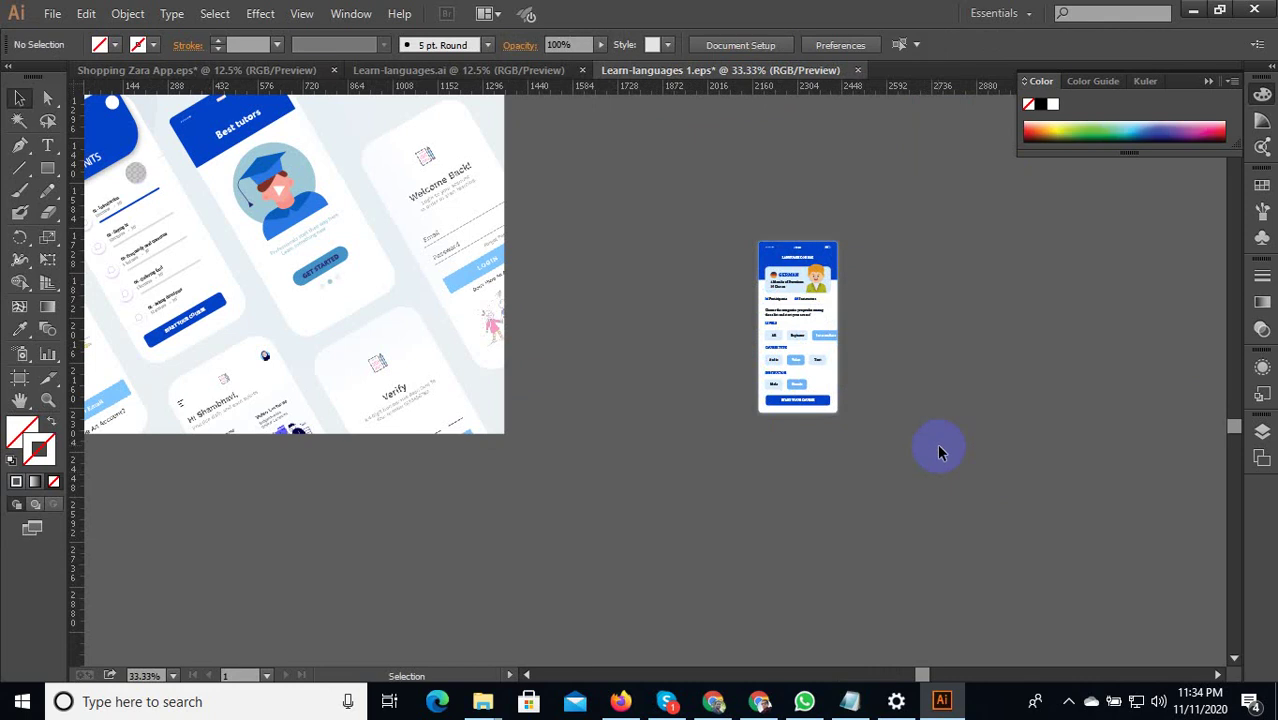
Drag the German course phone screen onto the right edge of the mockup image.
click(797, 310)
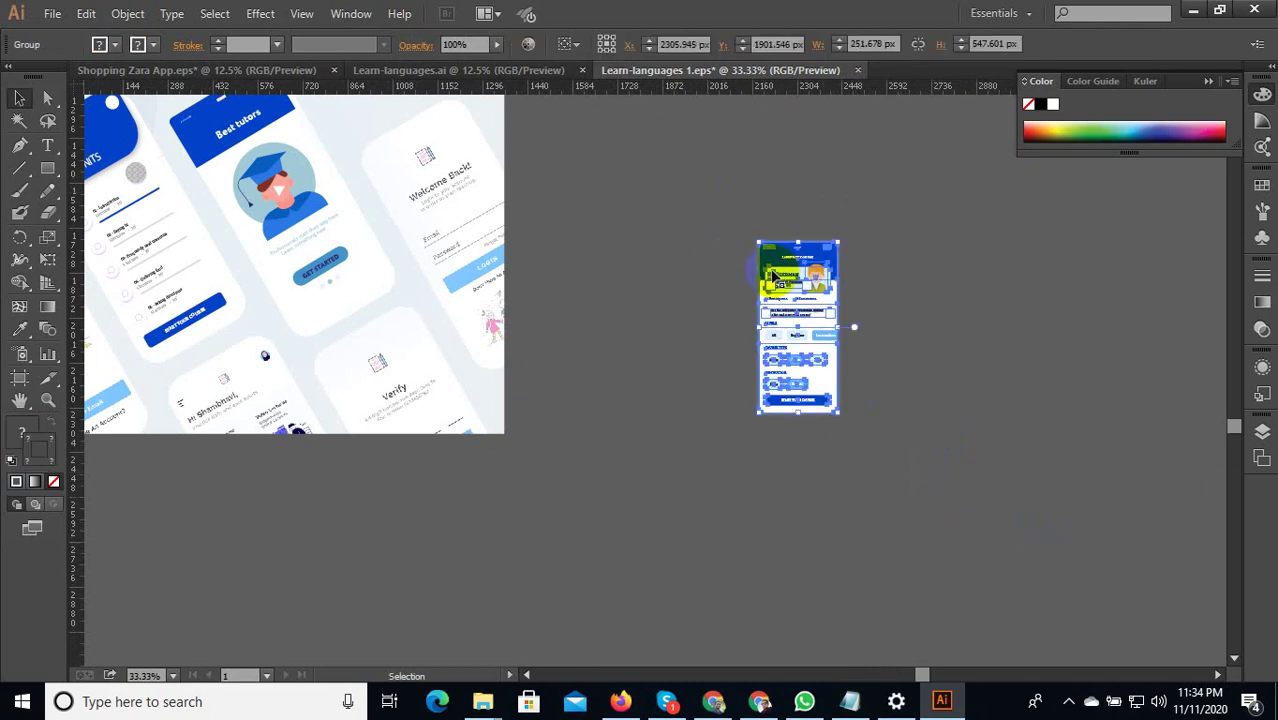
scroll(919, 362, down, 2)
drag(855, 339, 695, 283)
scroll(710, 278, up, 2)
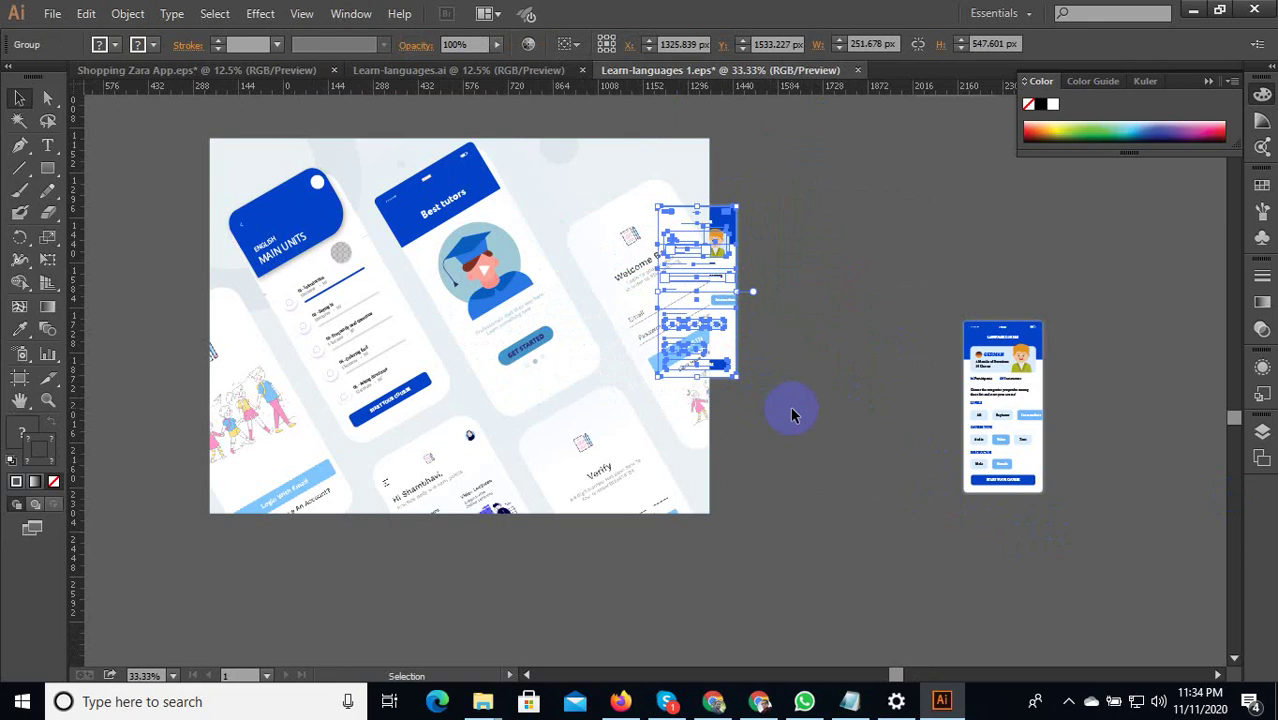
Bring the German course screen in front of the mockup and delete the spare loose copy.
right_click(725, 312)
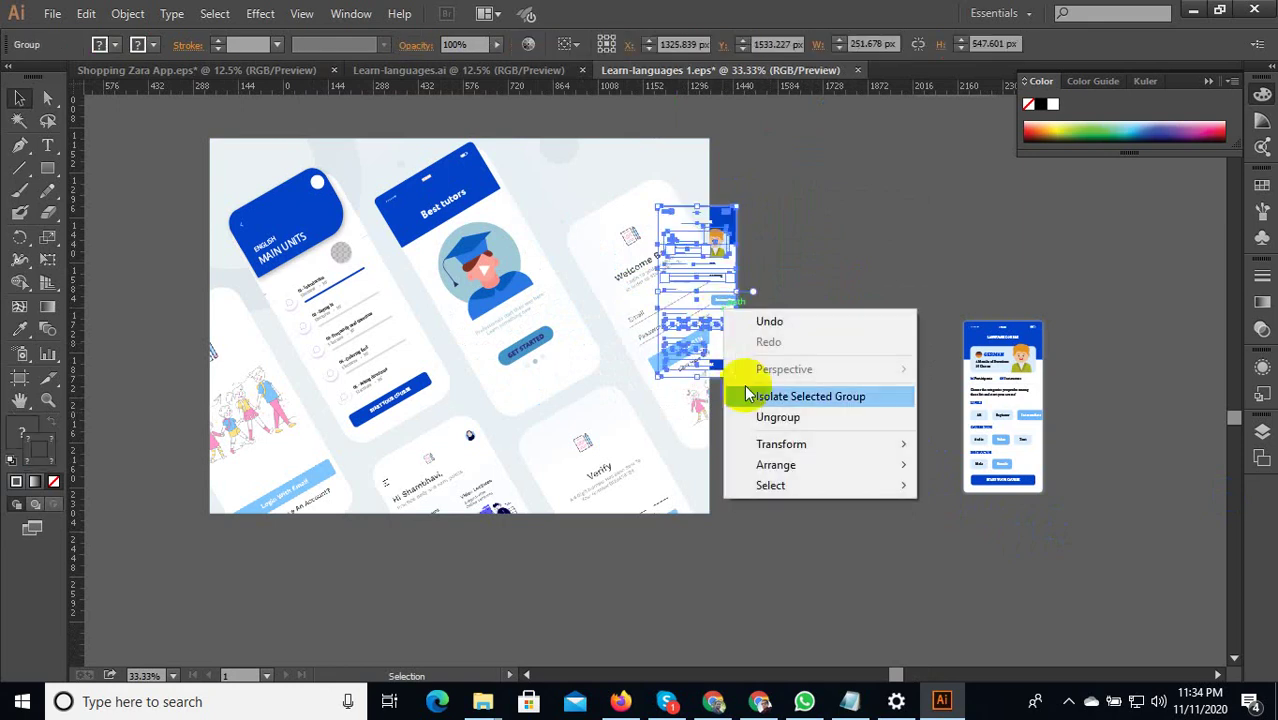
click(922, 466)
click(958, 402)
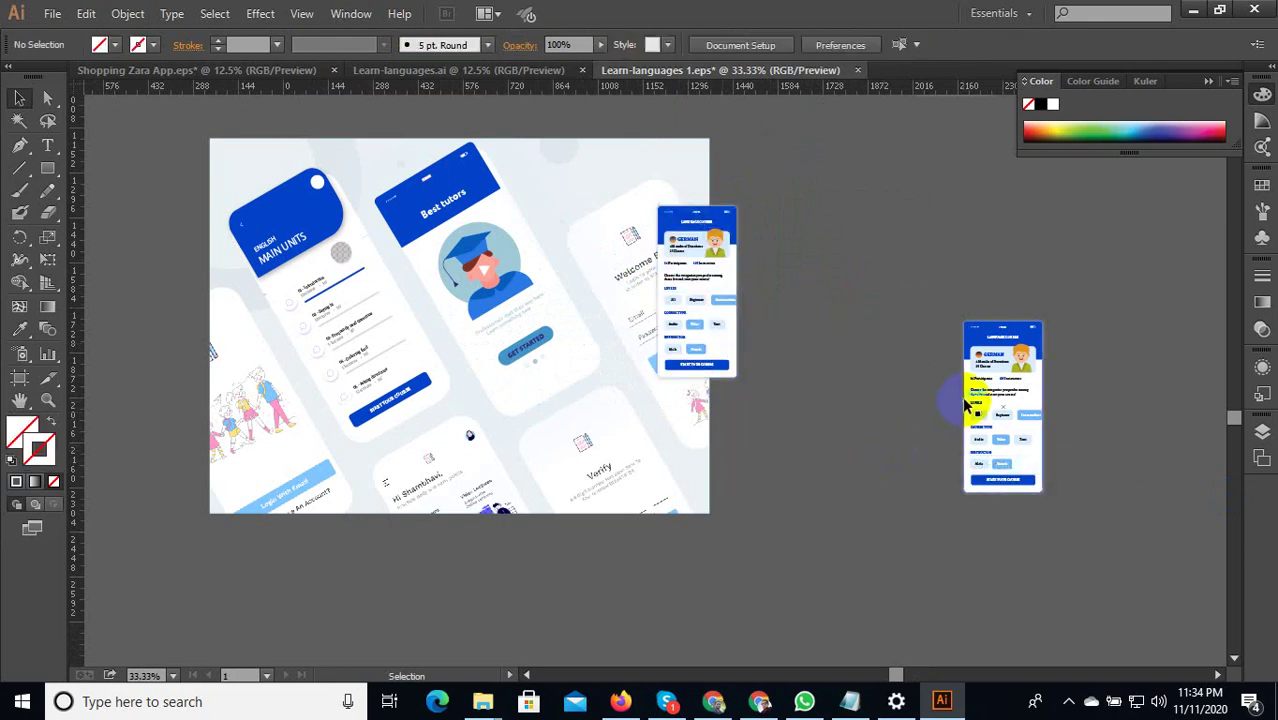
click(967, 405)
key(Delete)
Rotate the phone screen about 36° and nudge it slightly left.
click(737, 318)
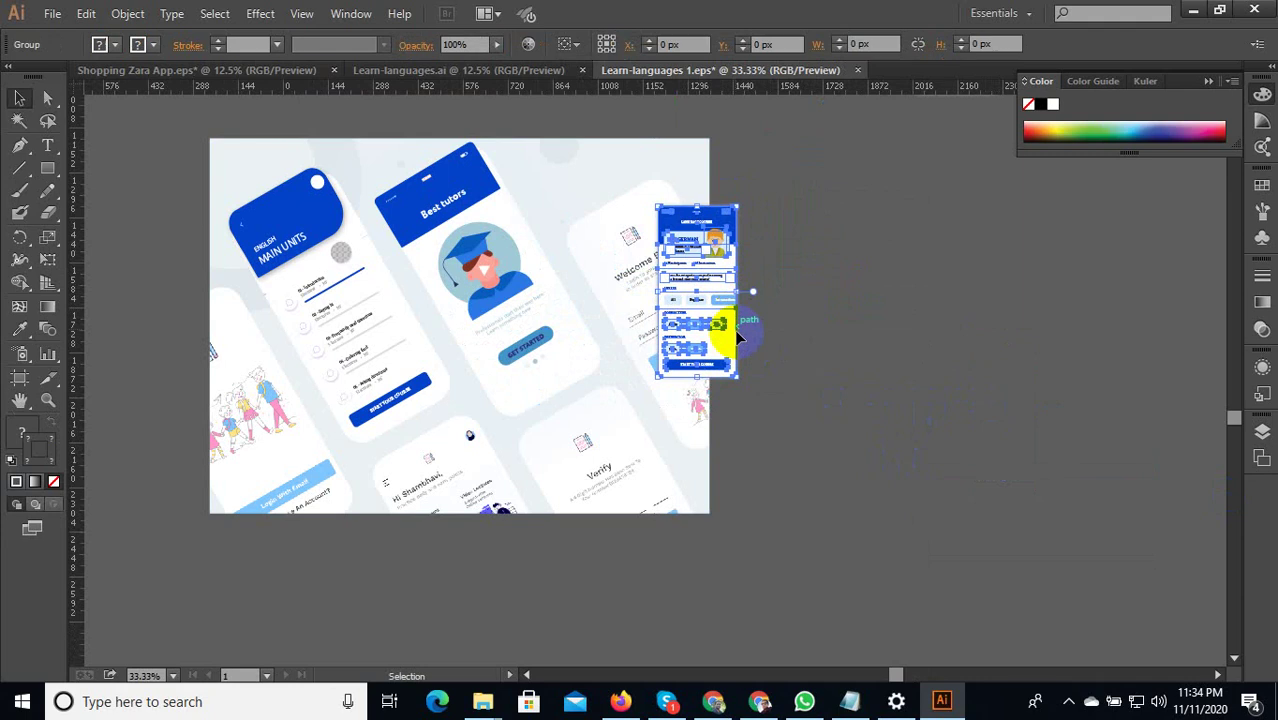
drag(745, 383, 975, 441)
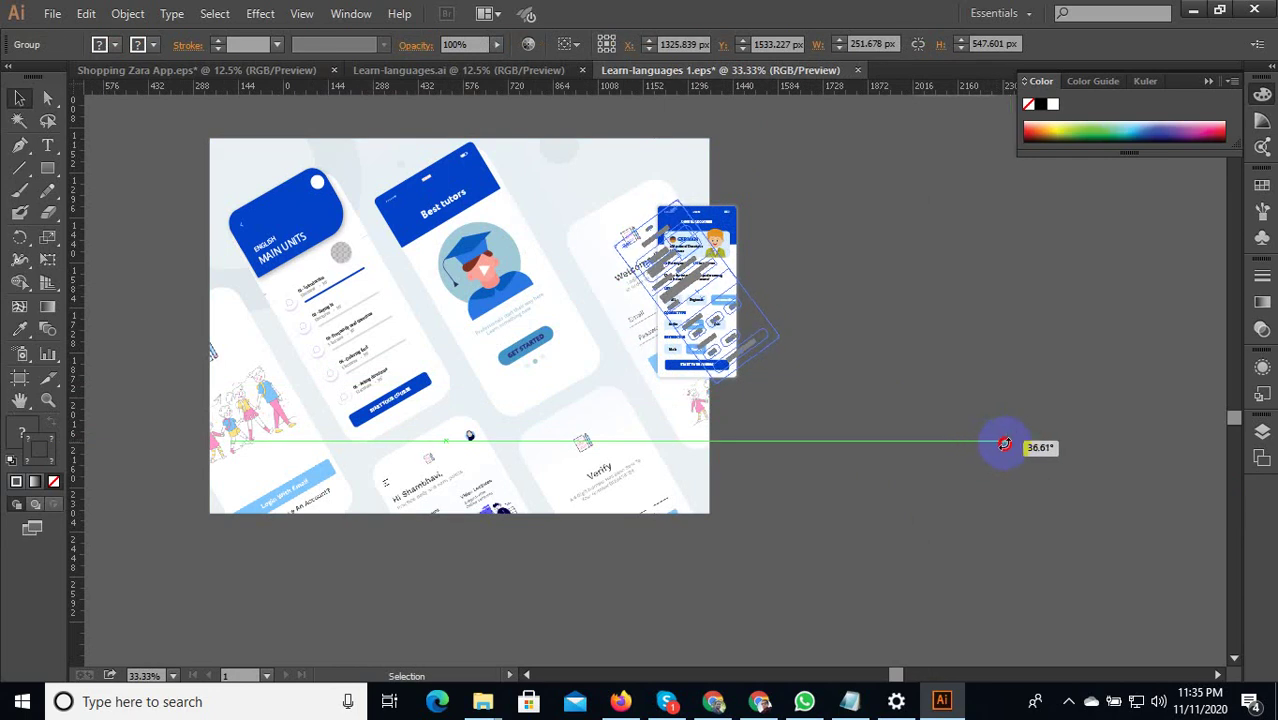
drag(1004, 444, 1000, 484)
scroll(700, 277, up, 1)
drag(676, 266, 616, 252)
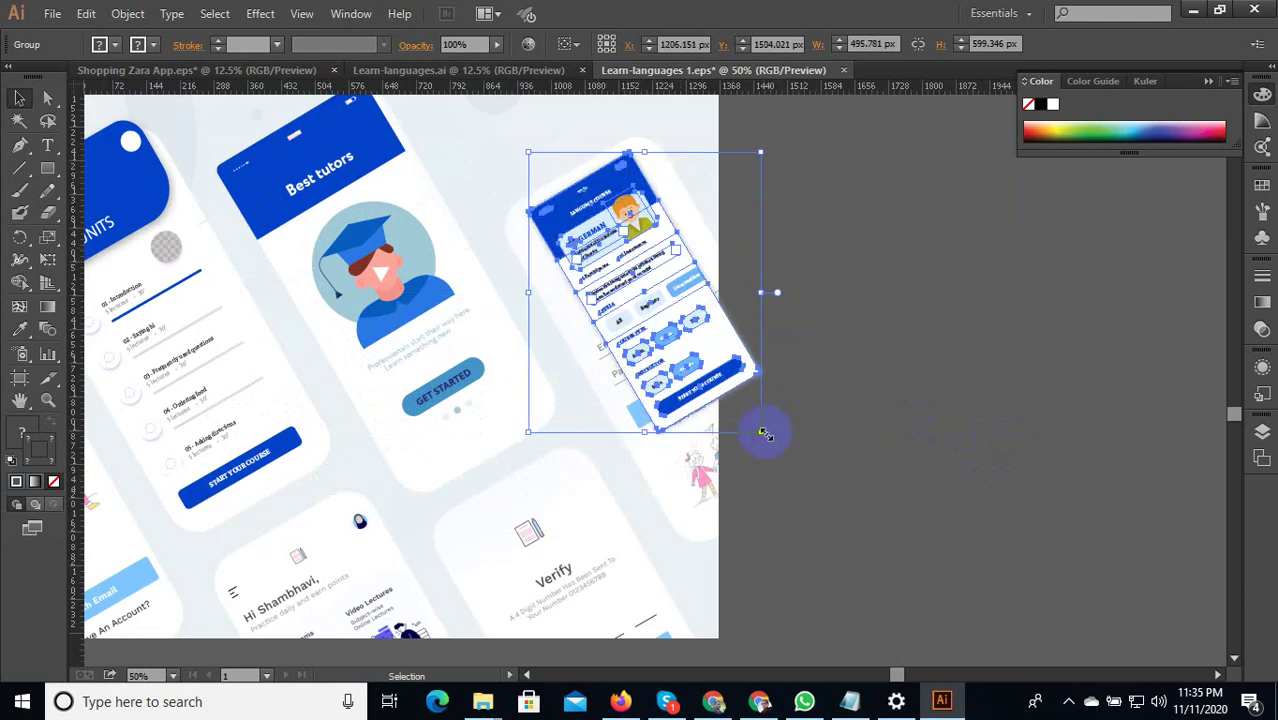
Enlarge the tilted screen to about 701 × 848 px and nudge it down slightly.
drag(763, 432, 819, 487)
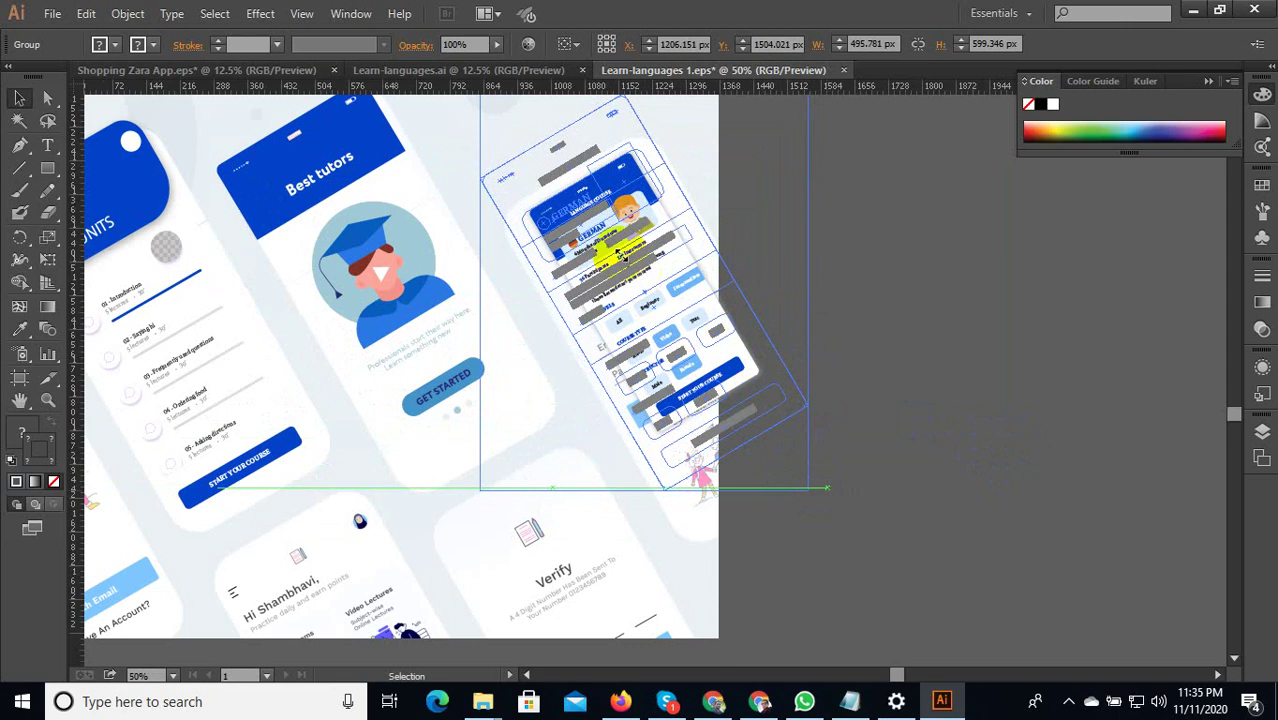
drag(632, 238, 643, 257)
click(907, 257)
scroll(885, 322, down, 3)
scroll(879, 333, up, 1)
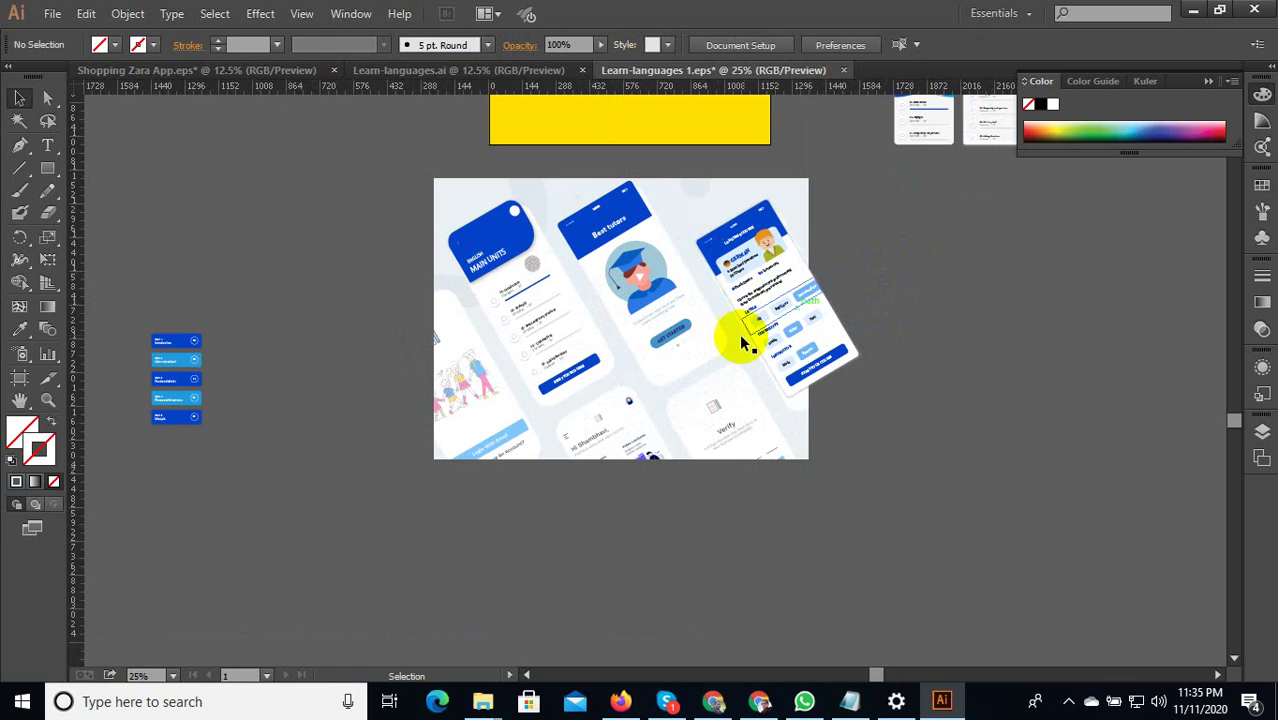
scroll(530, 487, up, 3)
scroll(545, 487, down, 4)
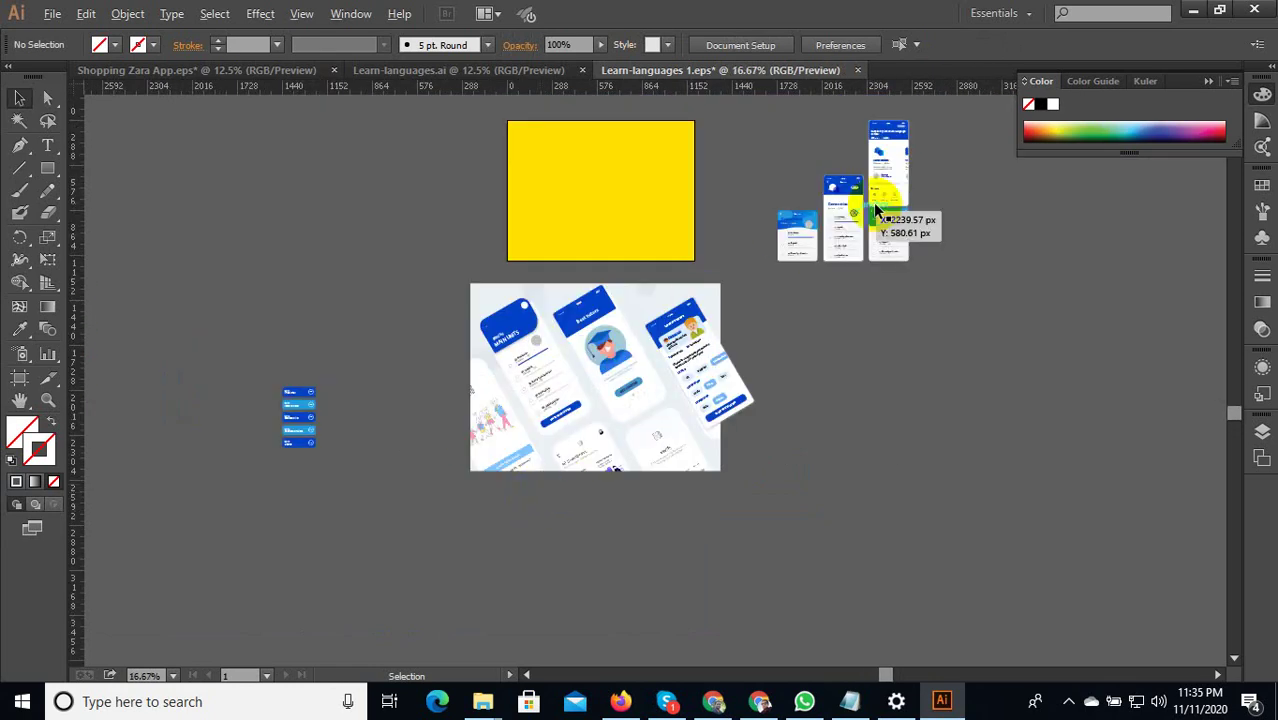
scroll(919, 137, up, 2)
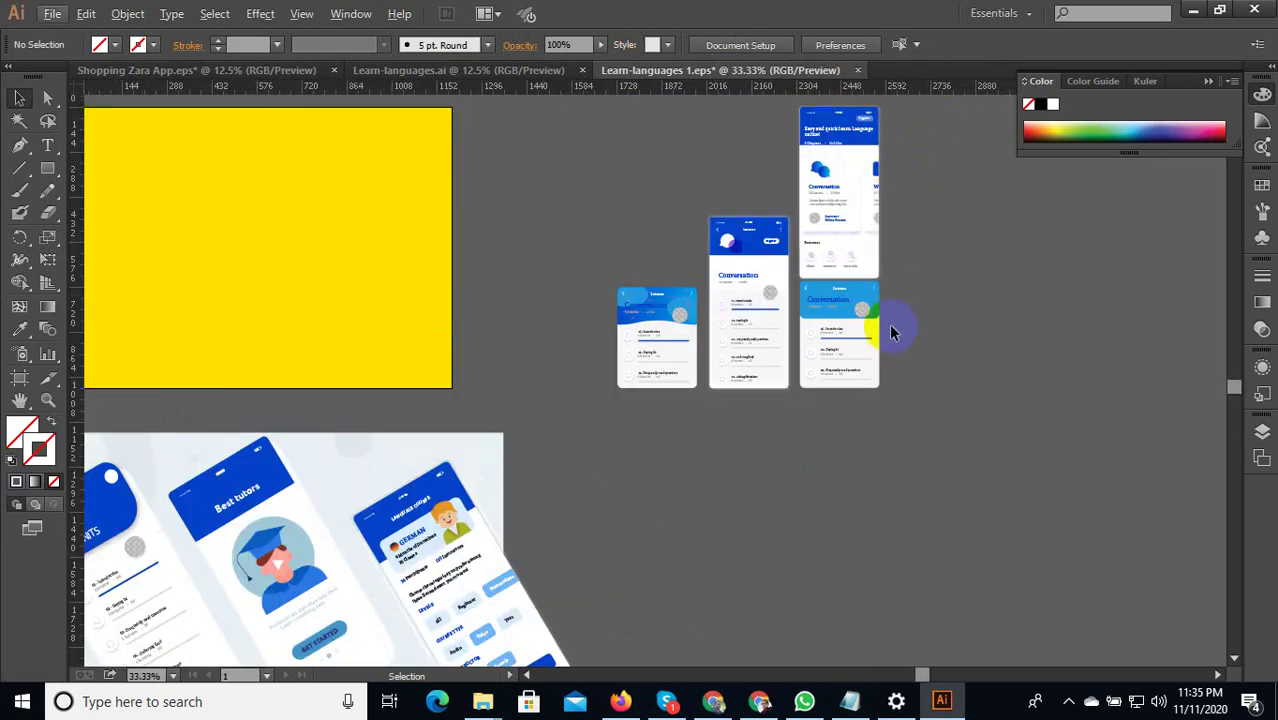
scroll(880, 318, down, 1)
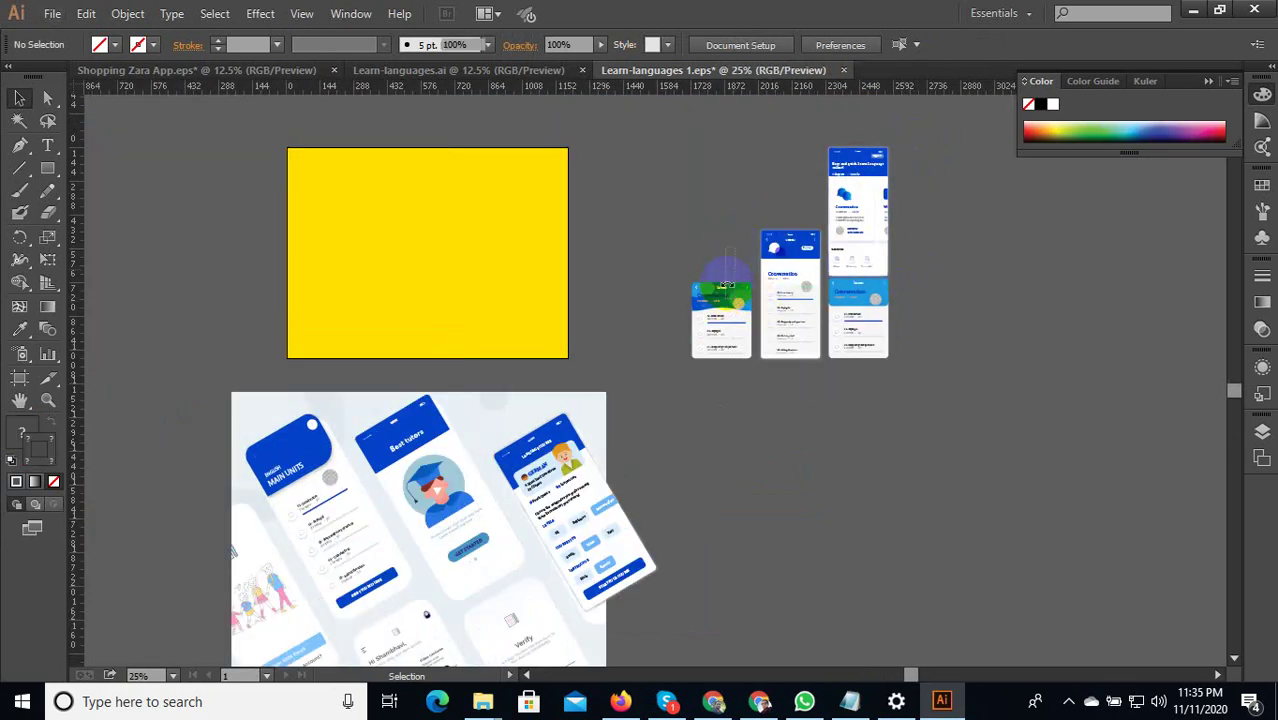
drag(722, 290, 820, 270)
Move the tall Conversation screen below the mockup, tilt it about 30°, and enlarge it over the corner.
scroll(875, 242, down, 1)
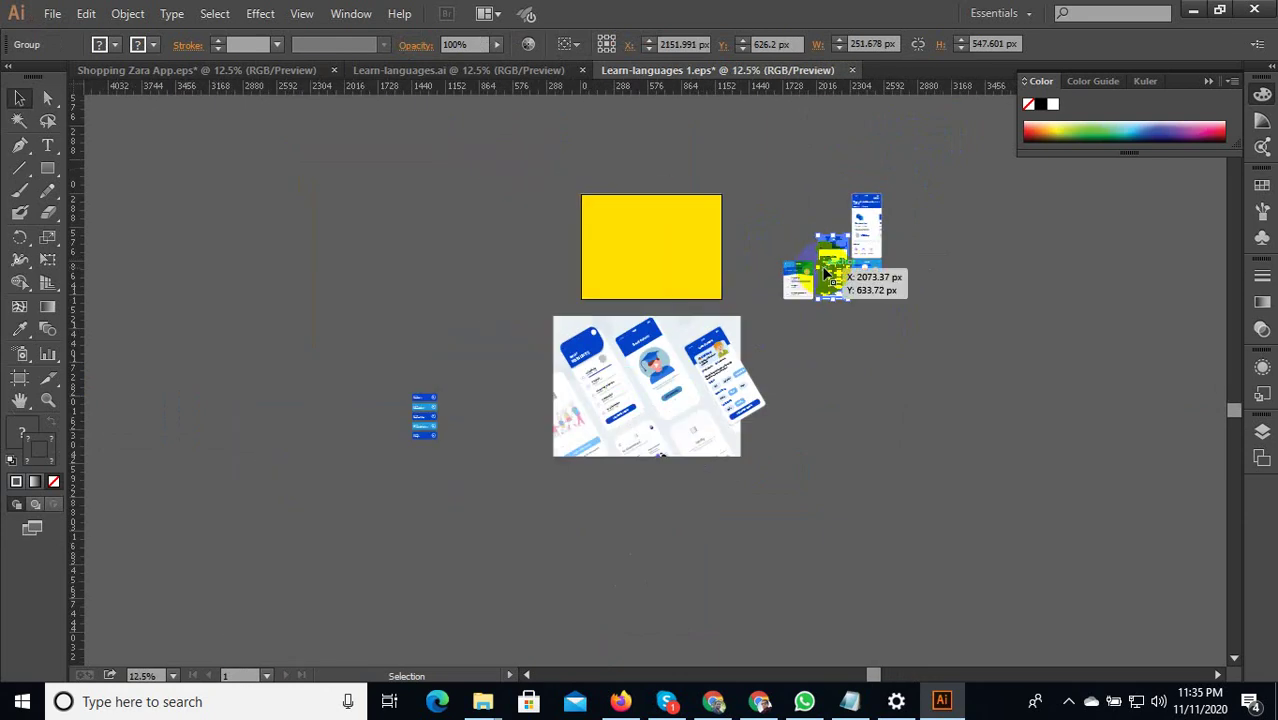
drag(868, 237, 686, 532)
scroll(686, 532, up, 3)
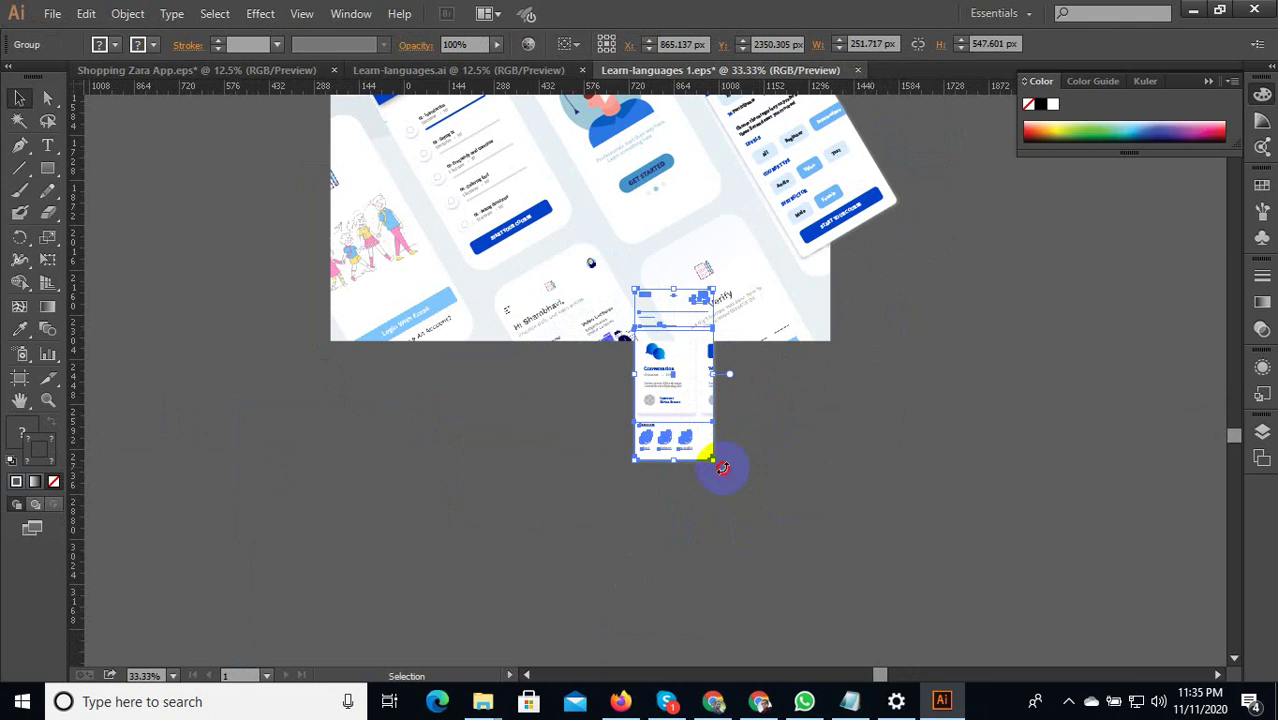
drag(722, 467, 910, 522)
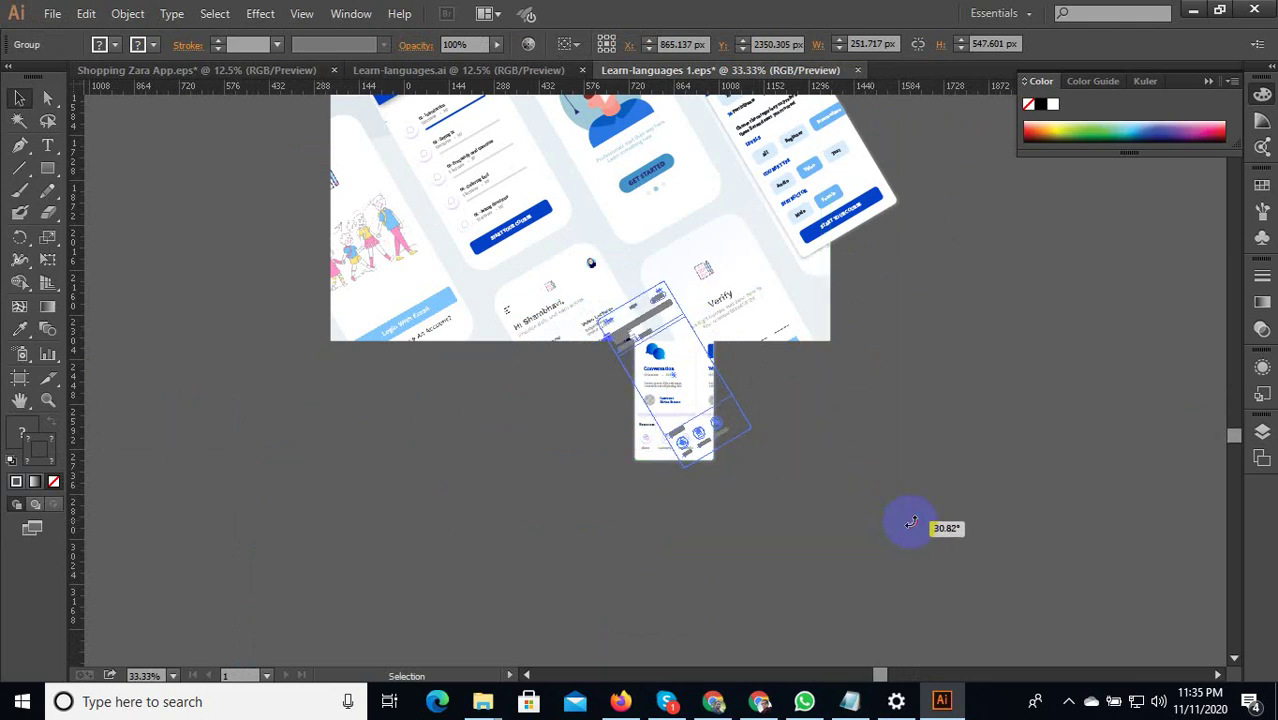
drag(683, 381, 731, 324)
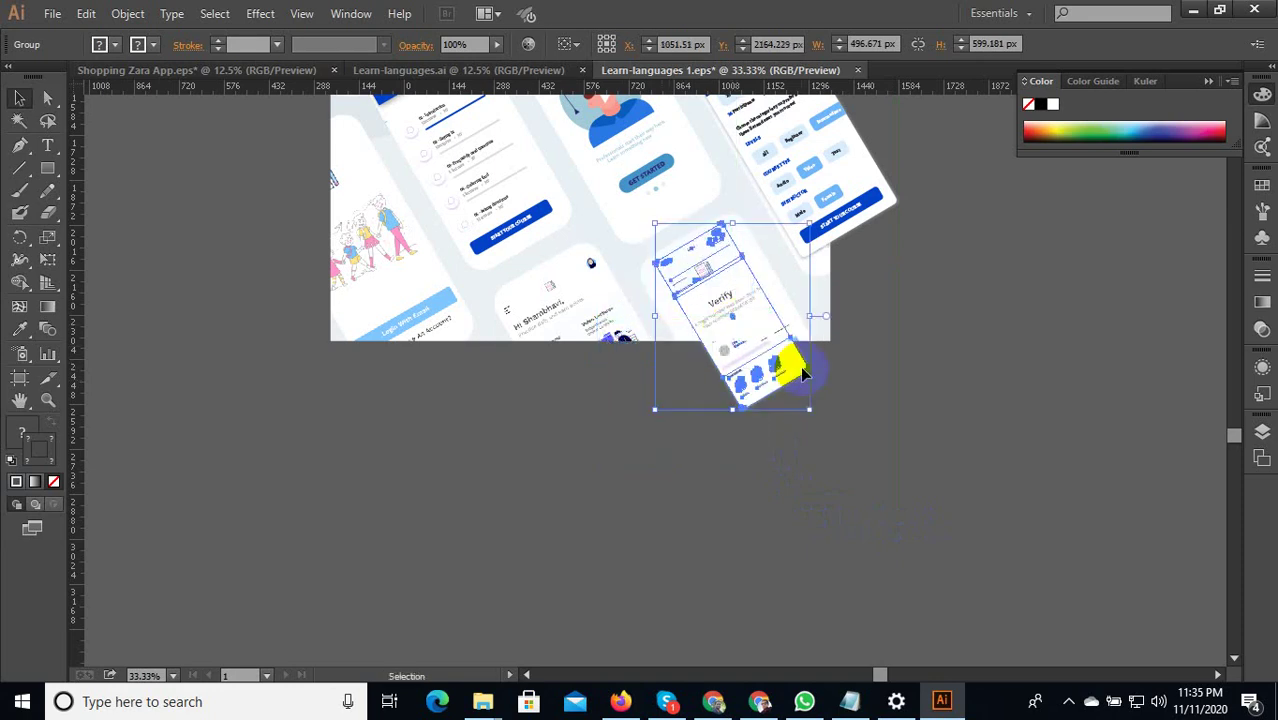
drag(812, 412, 877, 493)
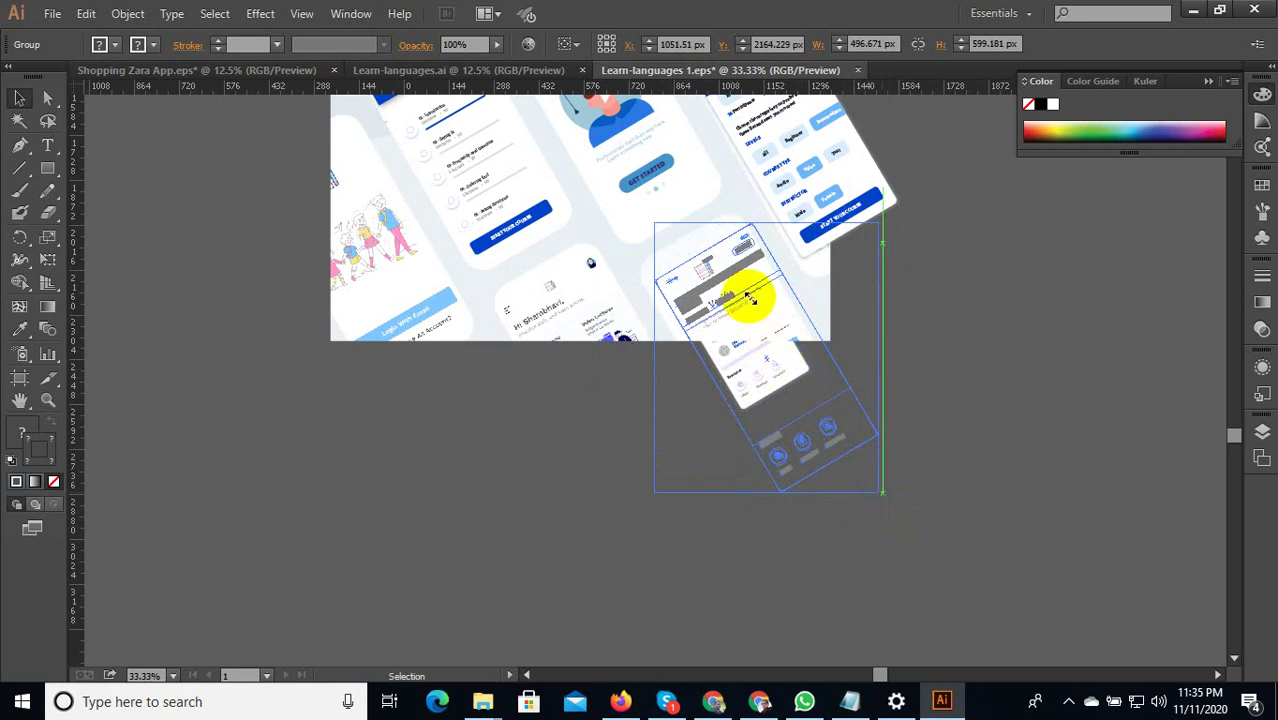
Undo the accidental mockup move, bring the Conversation card to front, and shift it up-left.
drag(745, 293, 764, 371)
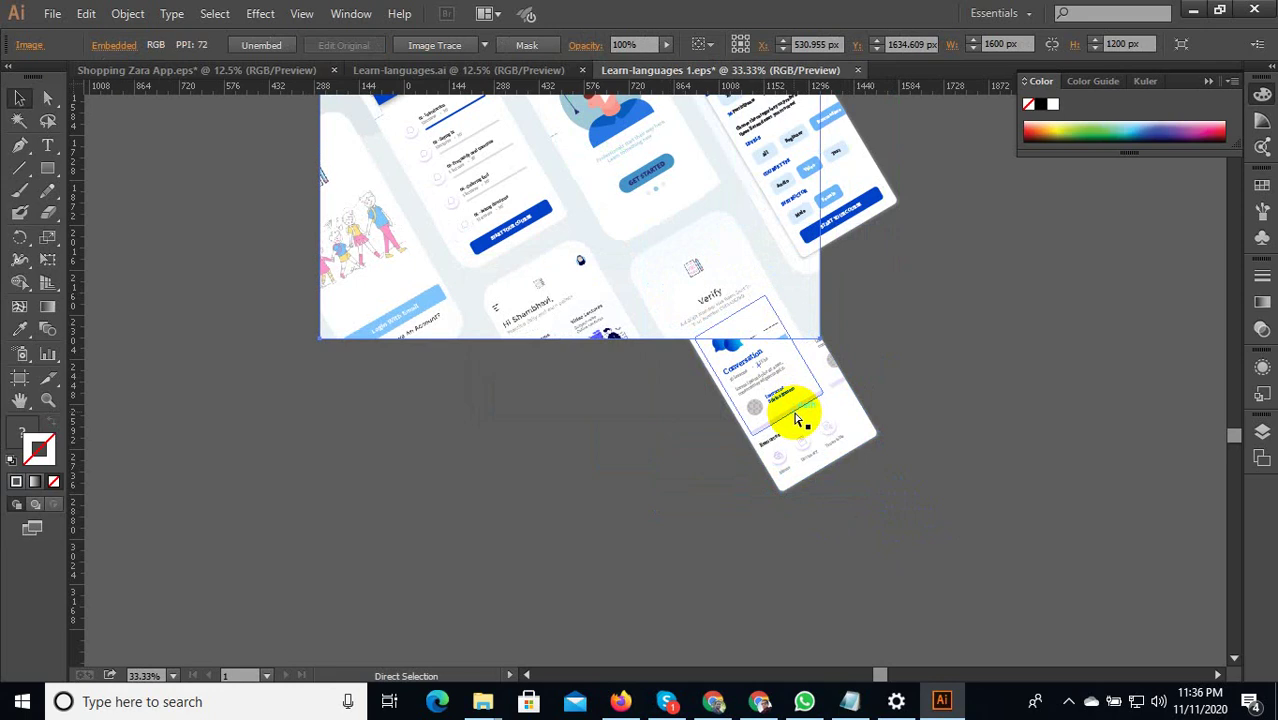
key(ctrl+z)
click(921, 362)
click(798, 372)
right_click(790, 373)
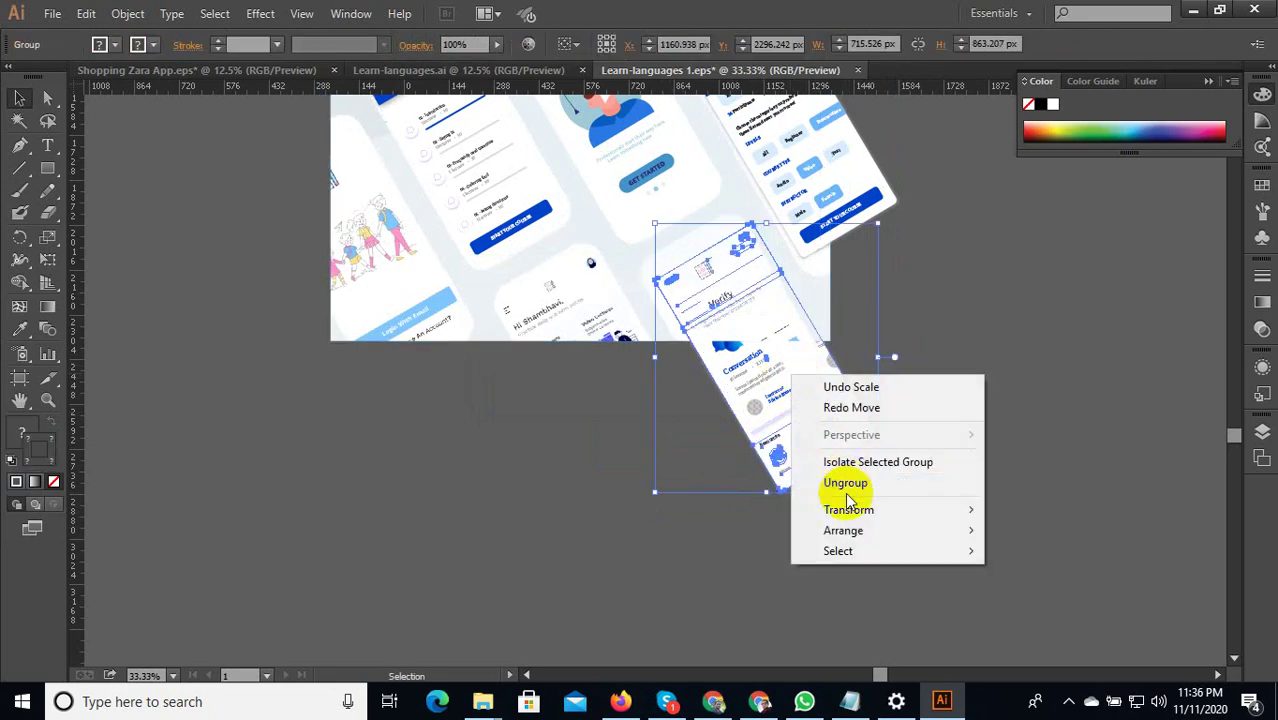
mouse_move(850, 530)
click(1005, 525)
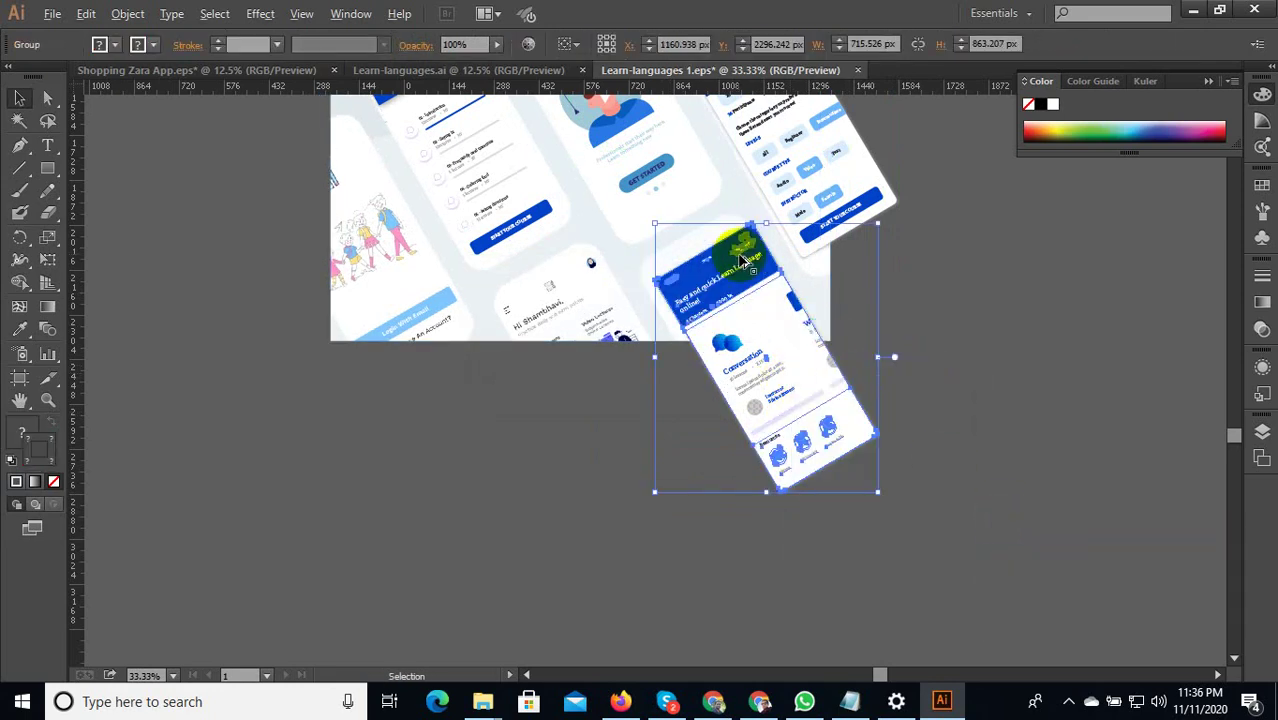
scroll(742, 262, up, 1)
drag(731, 273, 700, 266)
Open the unread Skype chat and send a short numeric reply.
click(960, 600)
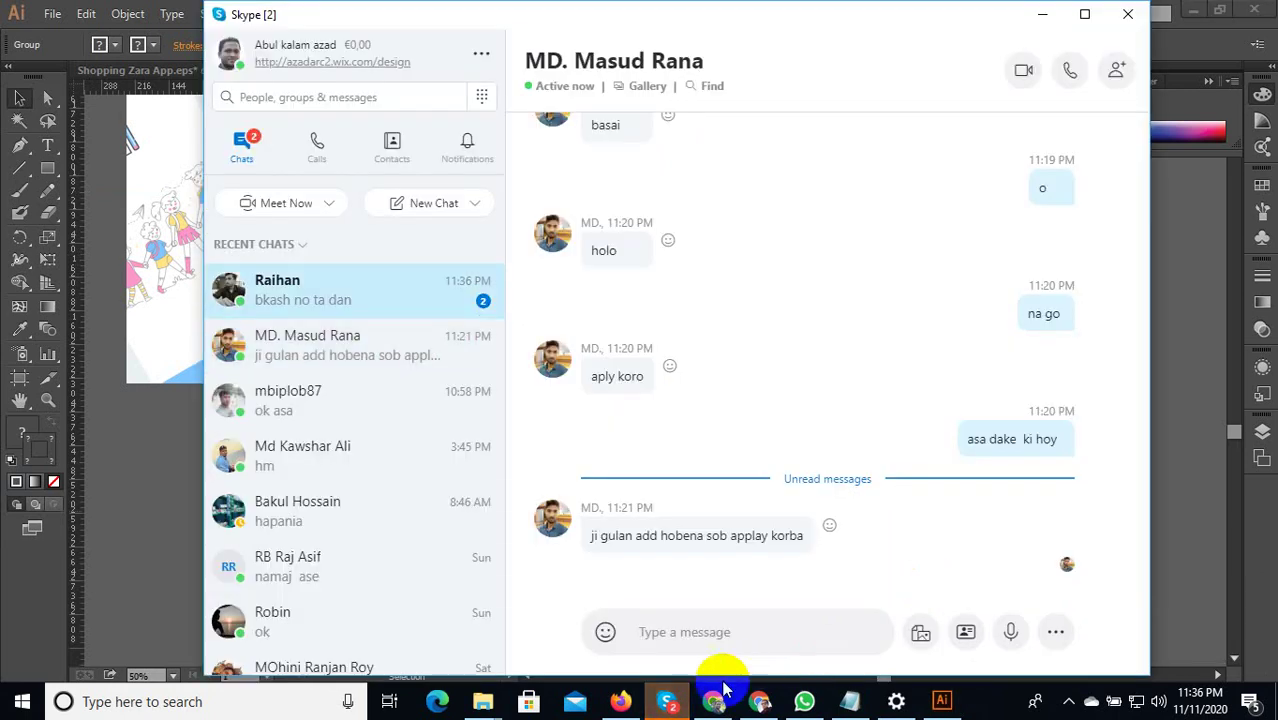
click(668, 702)
click(668, 704)
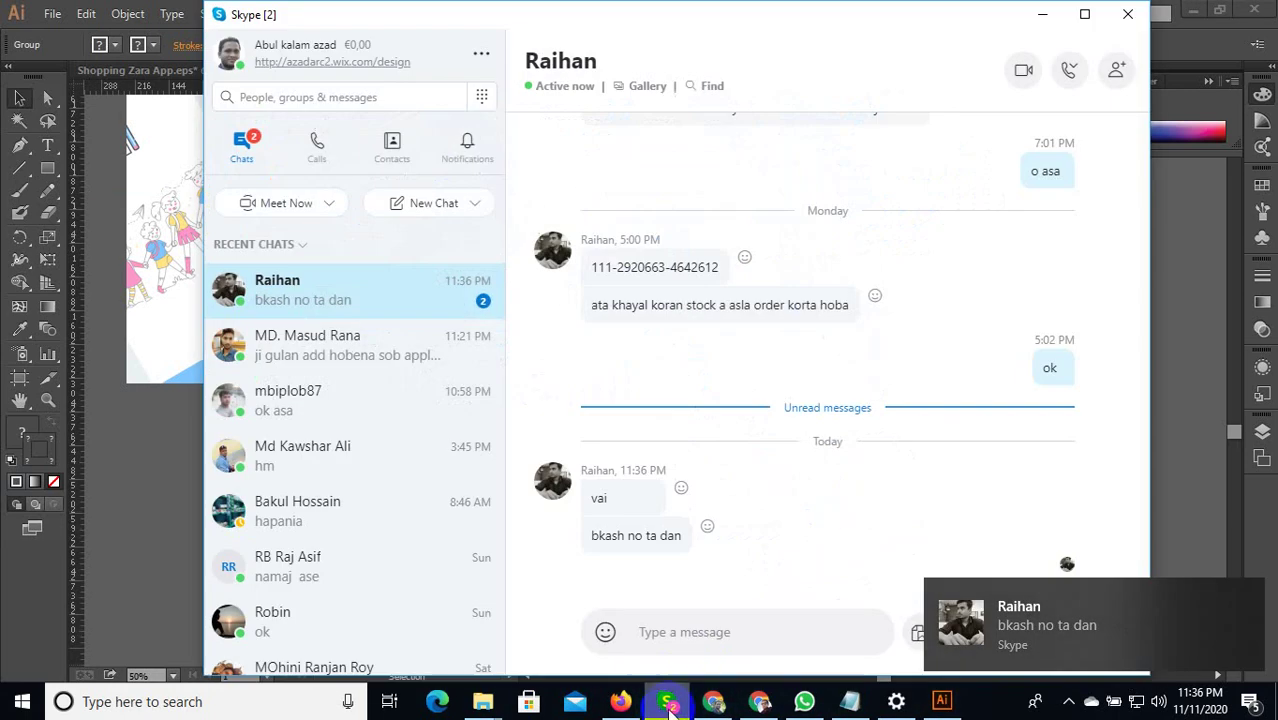
click(1004, 632)
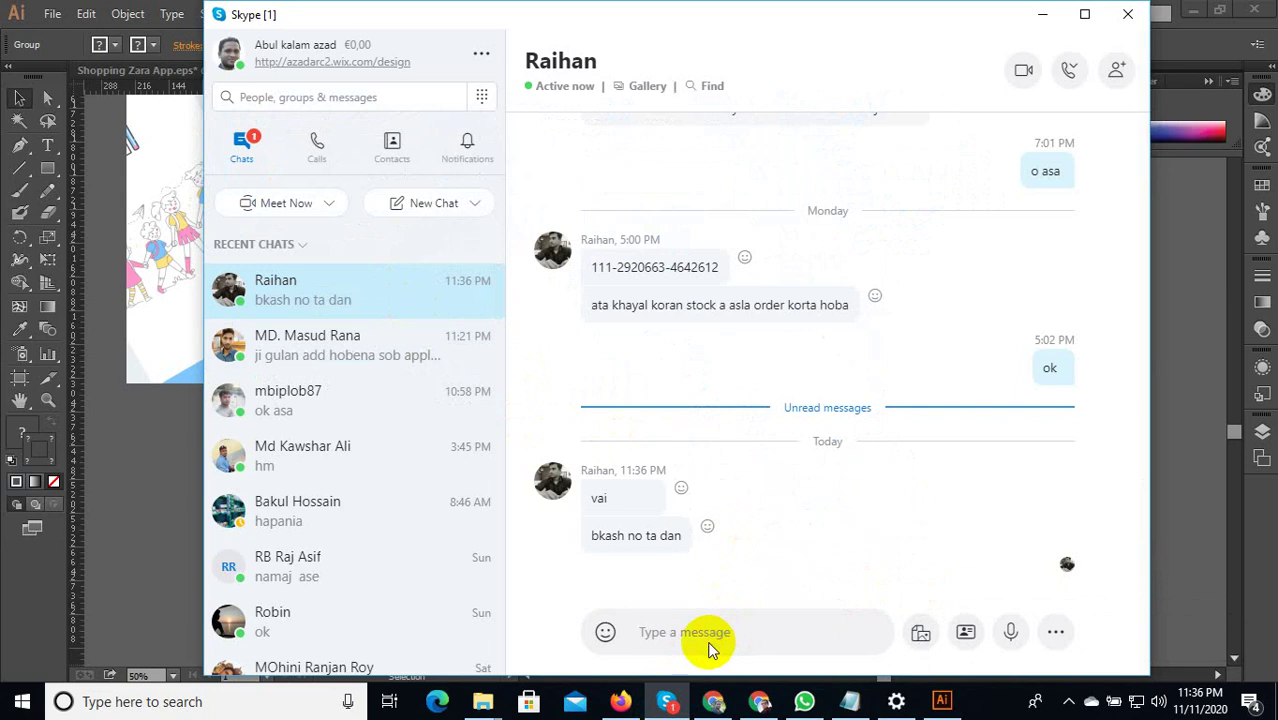
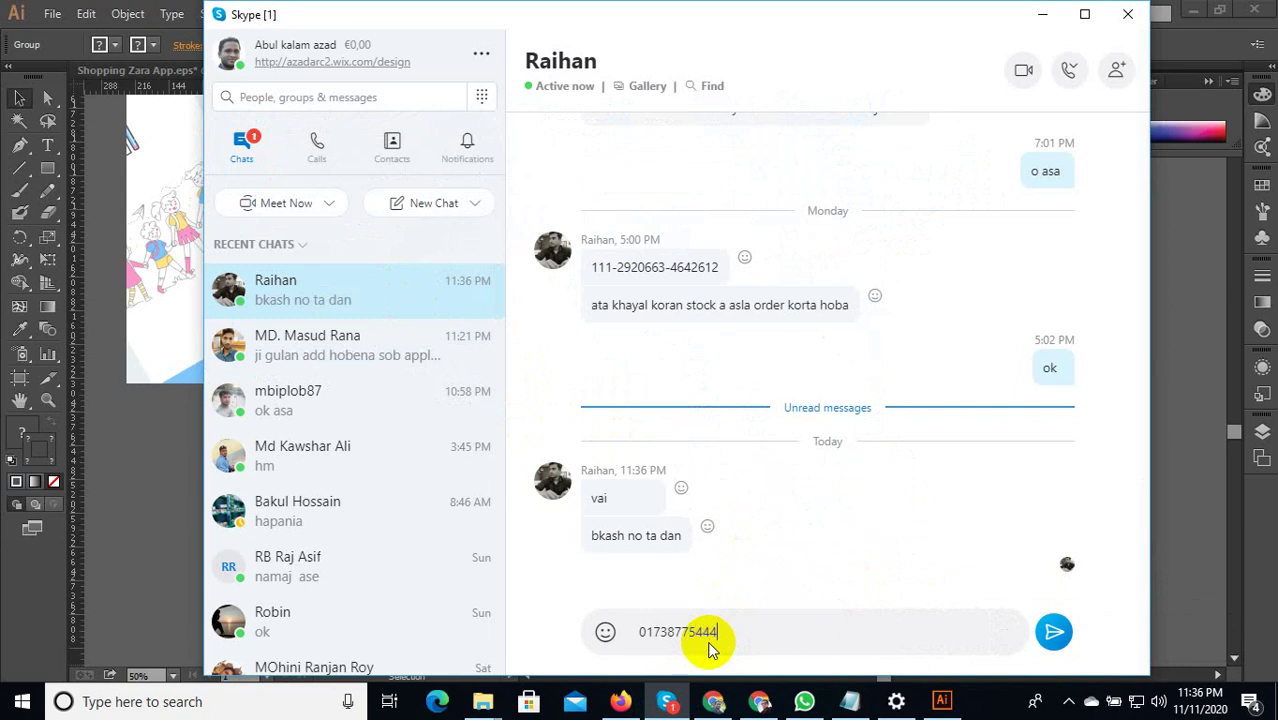
key(Return)
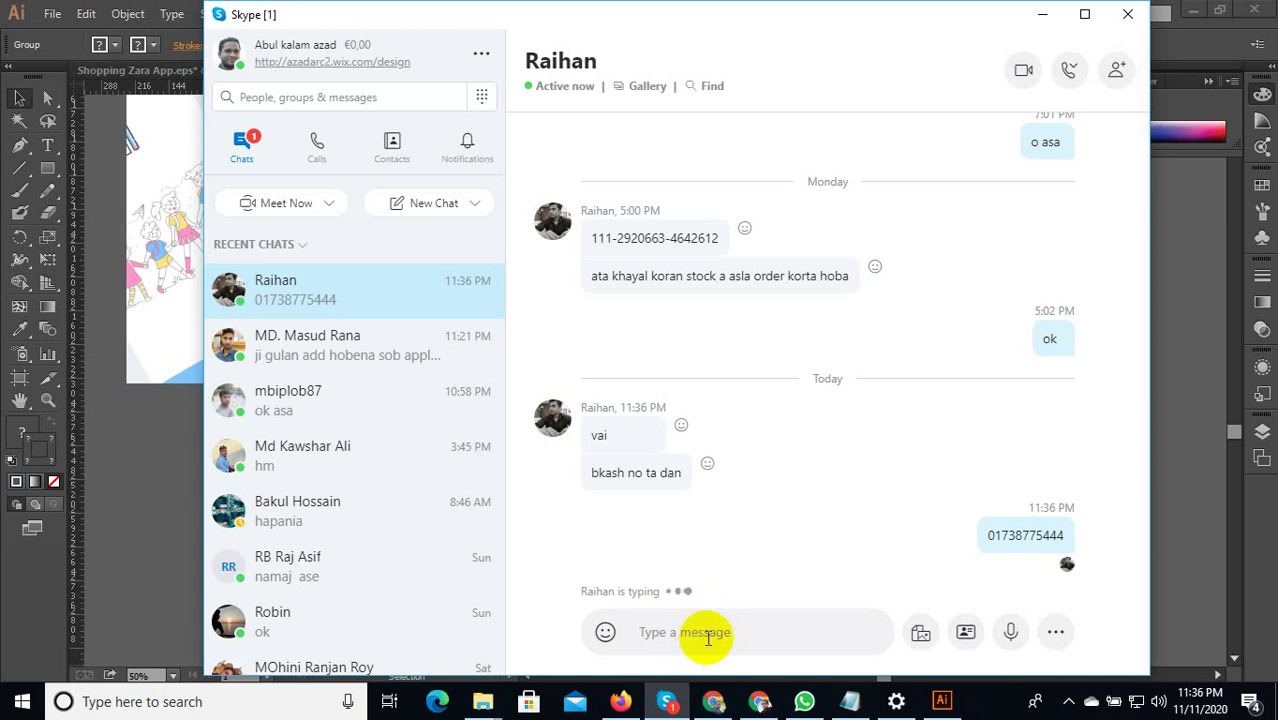
Send another brief reply in the chat, then minimize Skype.
text(vai)
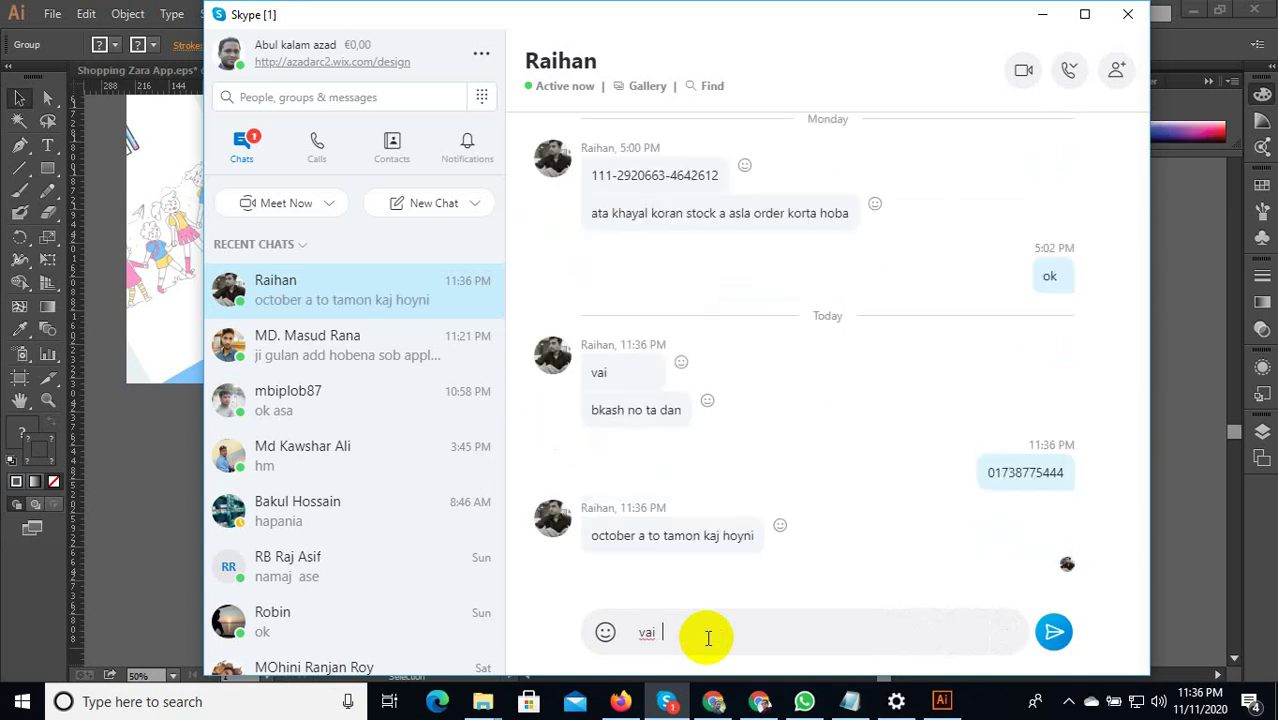
key(BackSpace)
key(BackSpace)
key(BackSpace)
key(BackSpace)
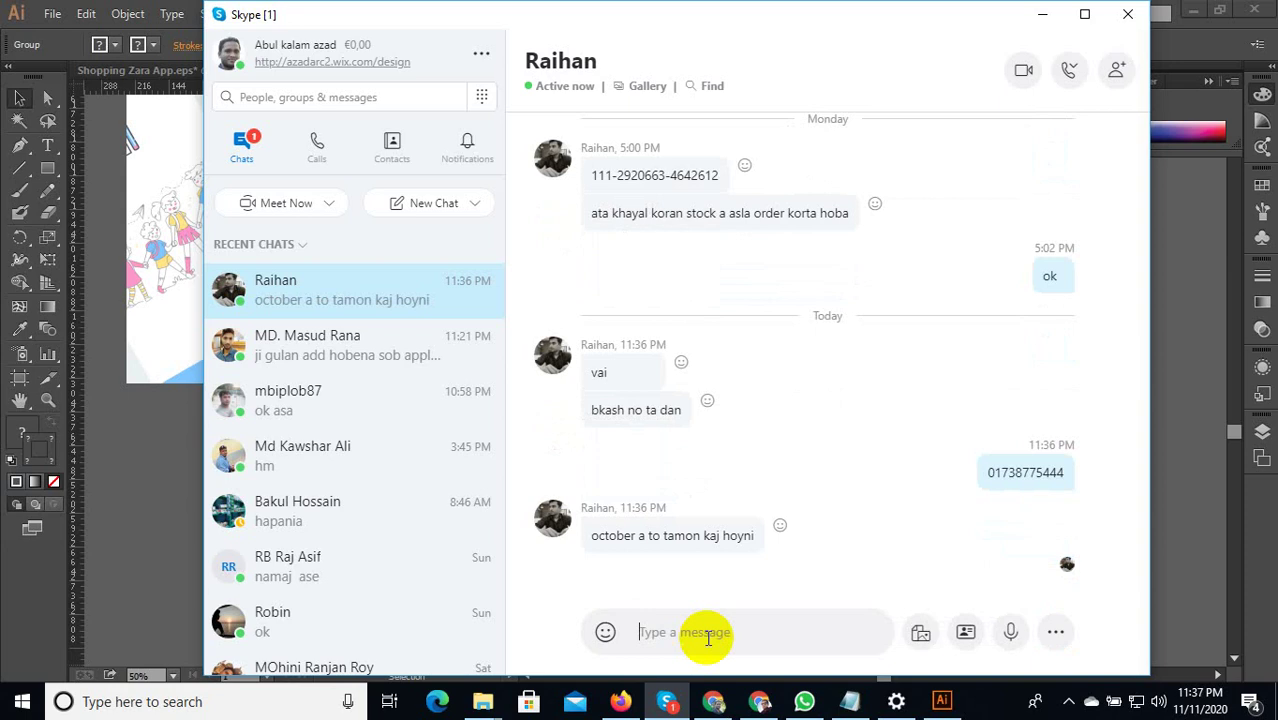
text(na)
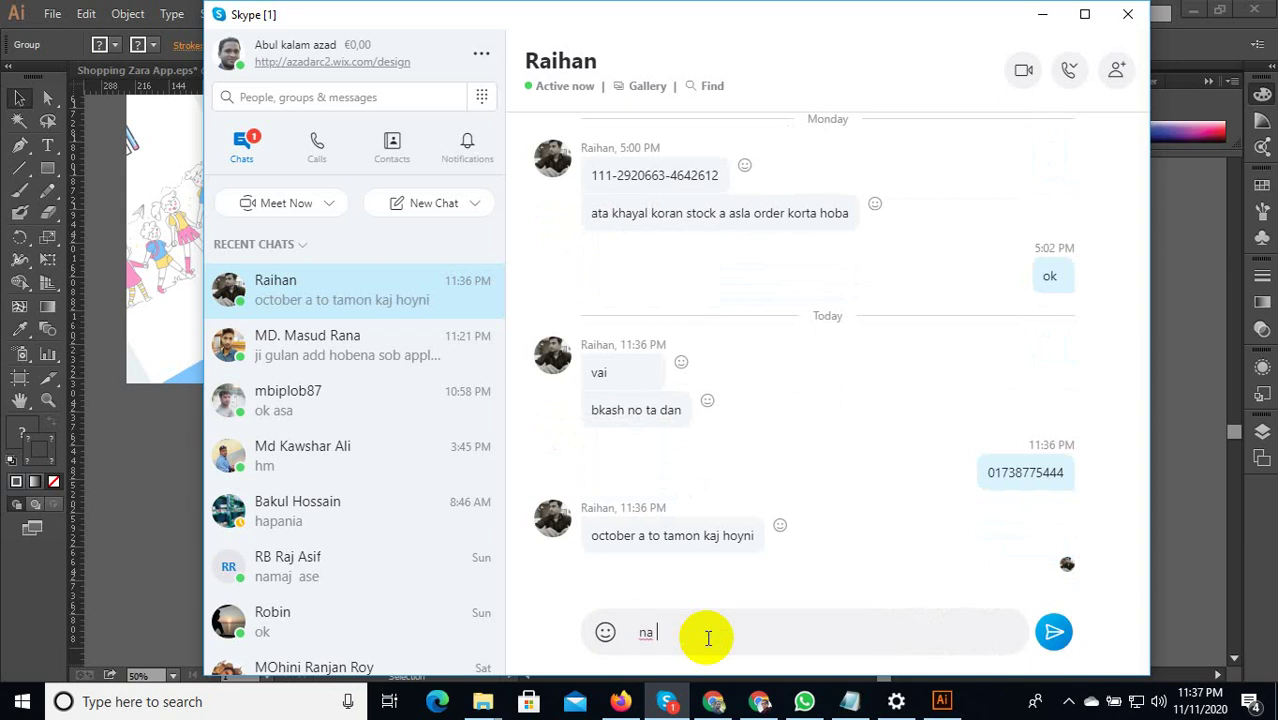
key(Return)
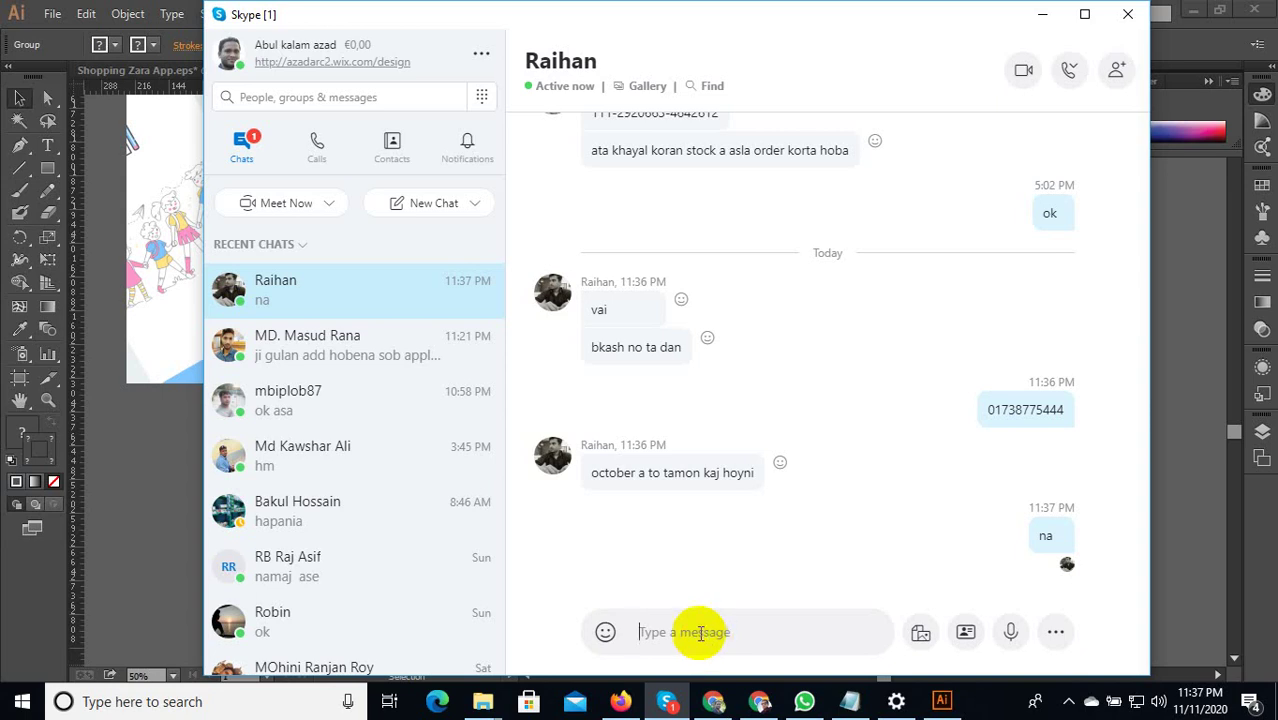
click(700, 622)
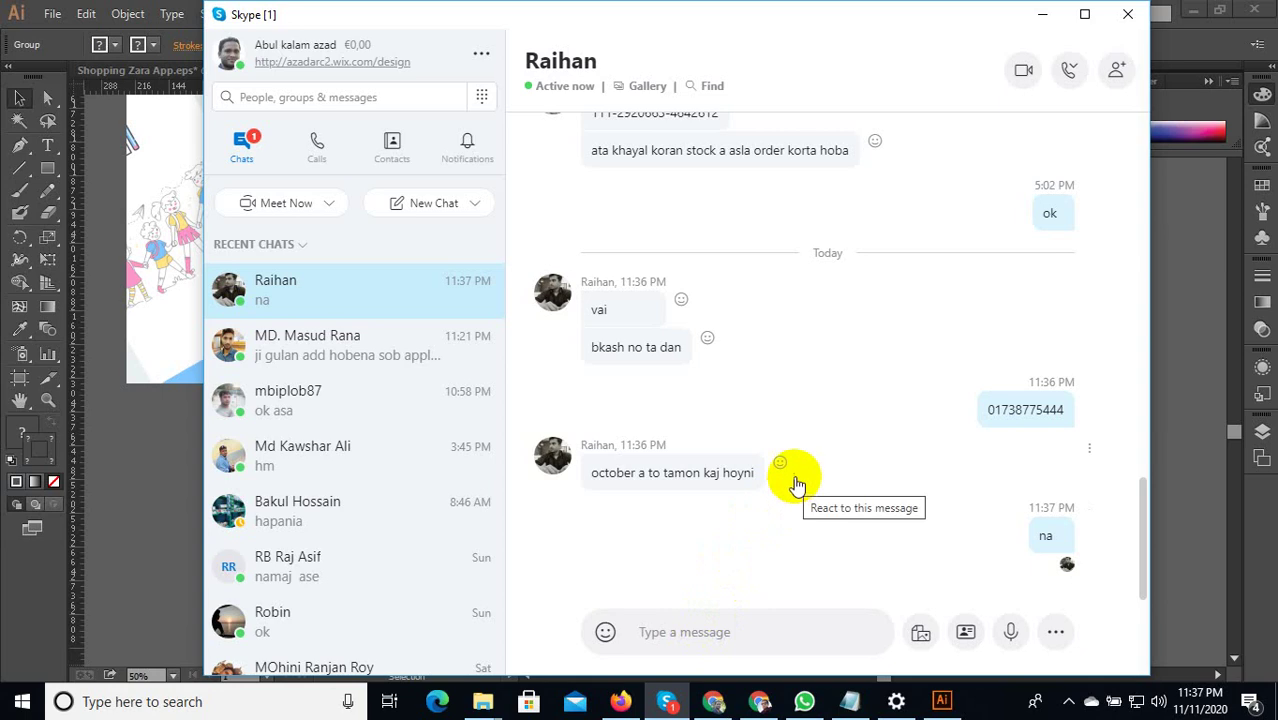
click(1045, 16)
Select the pink Studying in groups card and drag it beneath the tilted phone mockups.
scroll(736, 471, down, 1)
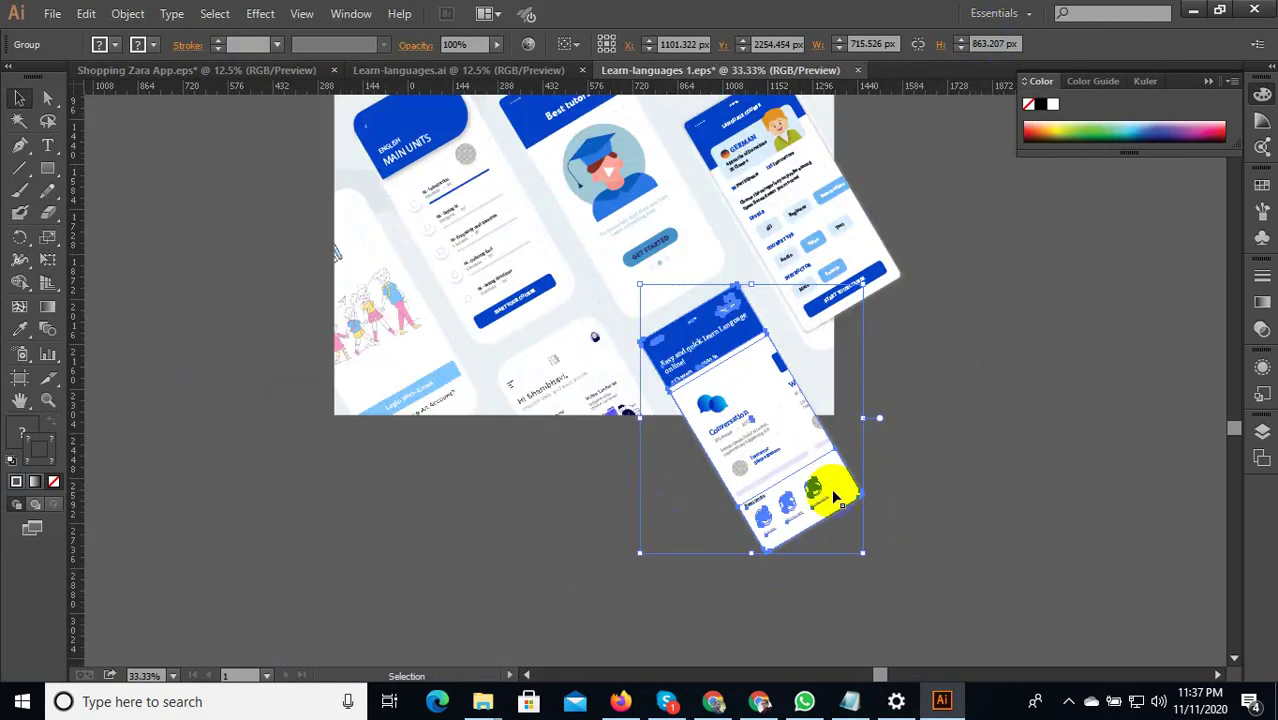
click(890, 494)
scroll(733, 358, up, 1)
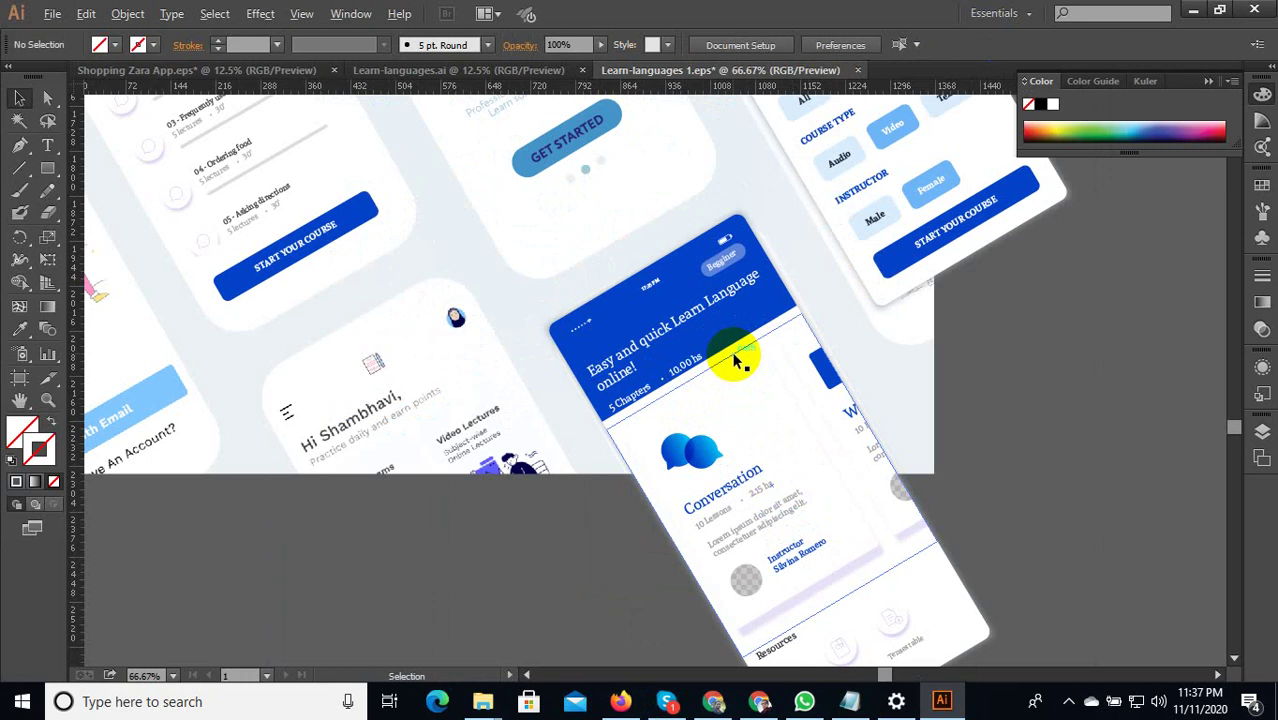
scroll(750, 348, down, 1)
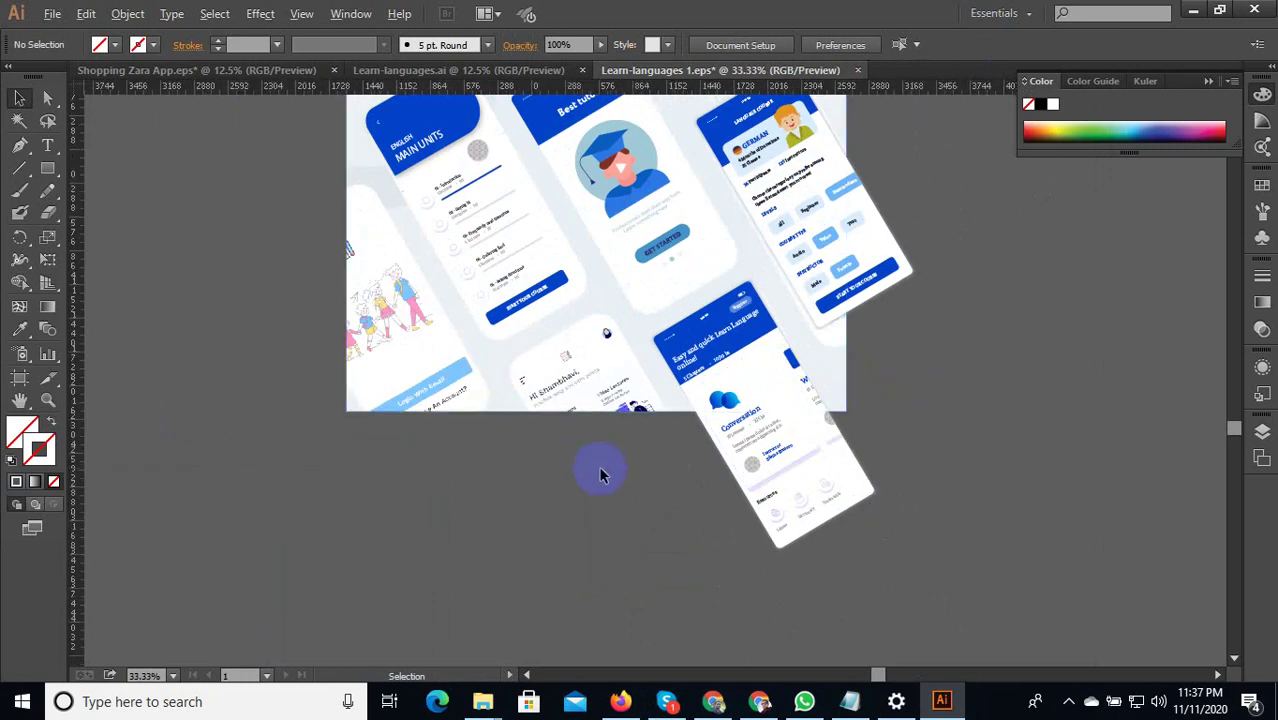
scroll(600, 474, down, 3)
scroll(780, 262, up, 2)
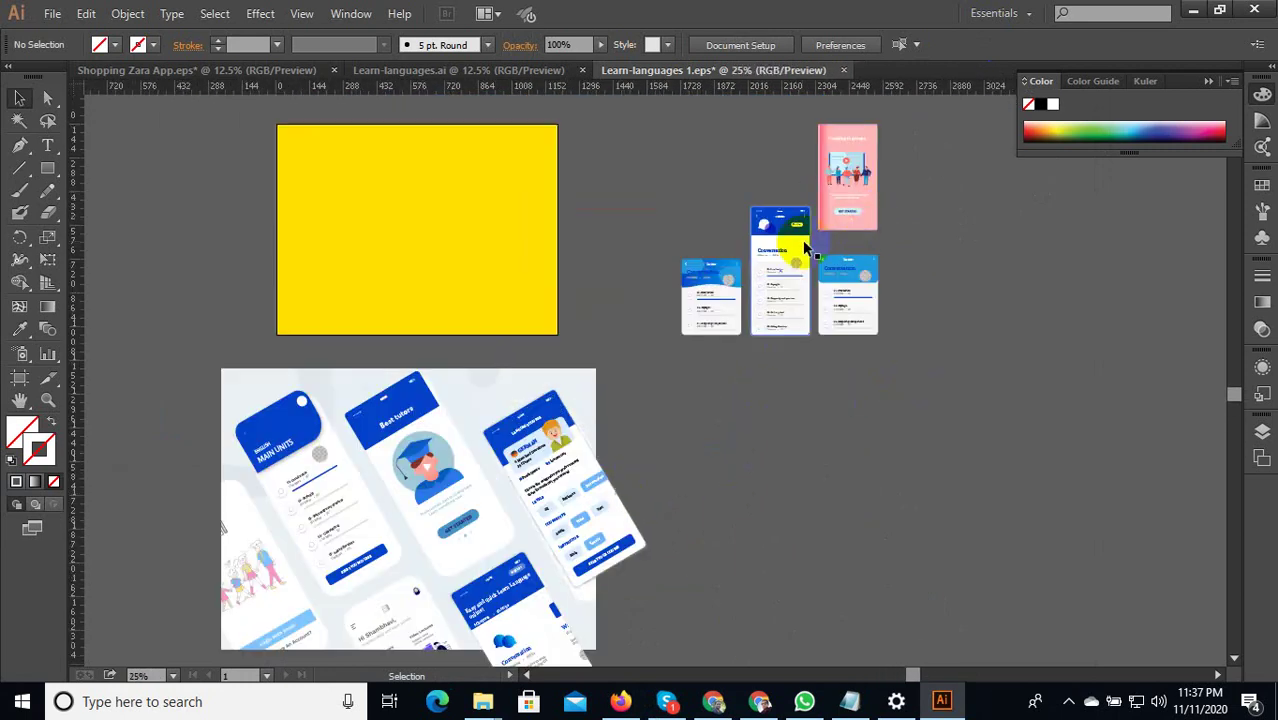
scroll(872, 228, up, 2)
click(874, 247)
scroll(862, 317, down, 1)
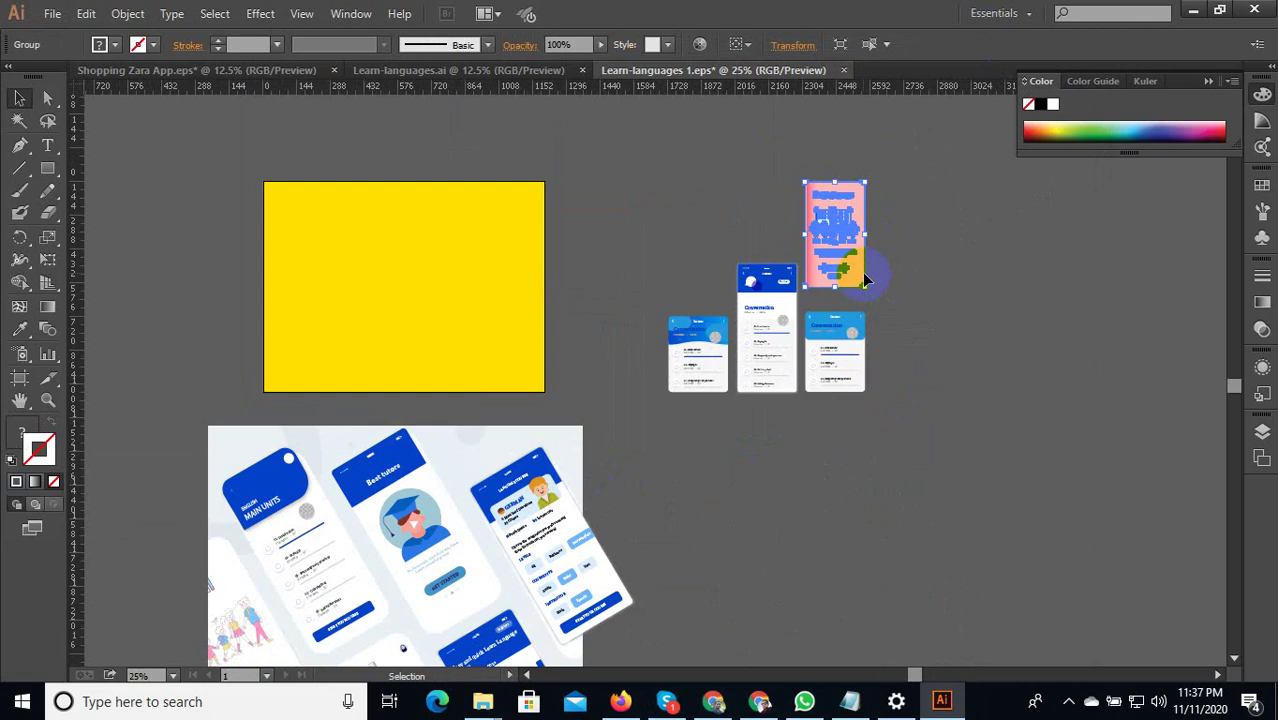
drag(850, 262, 770, 540)
drag(900, 525, 970, 349)
scroll(815, 380, up, 3)
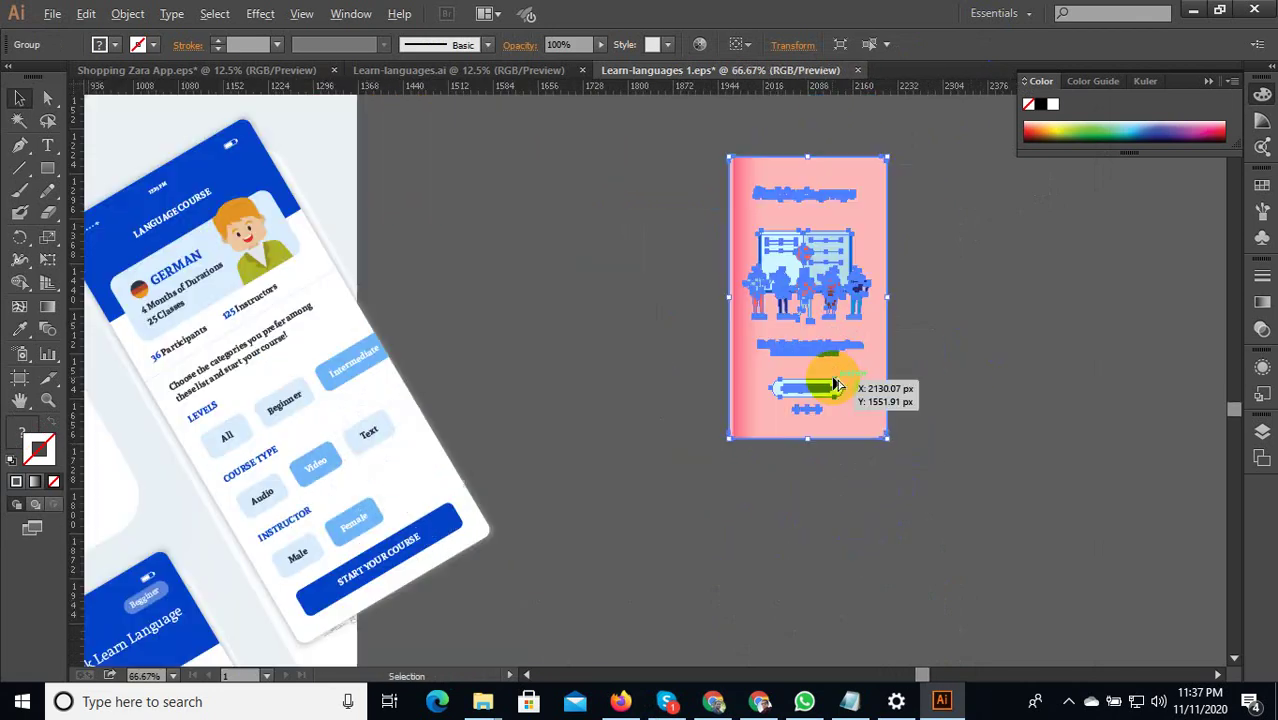
scroll(903, 322, down, 2)
drag(903, 322, 401, 612)
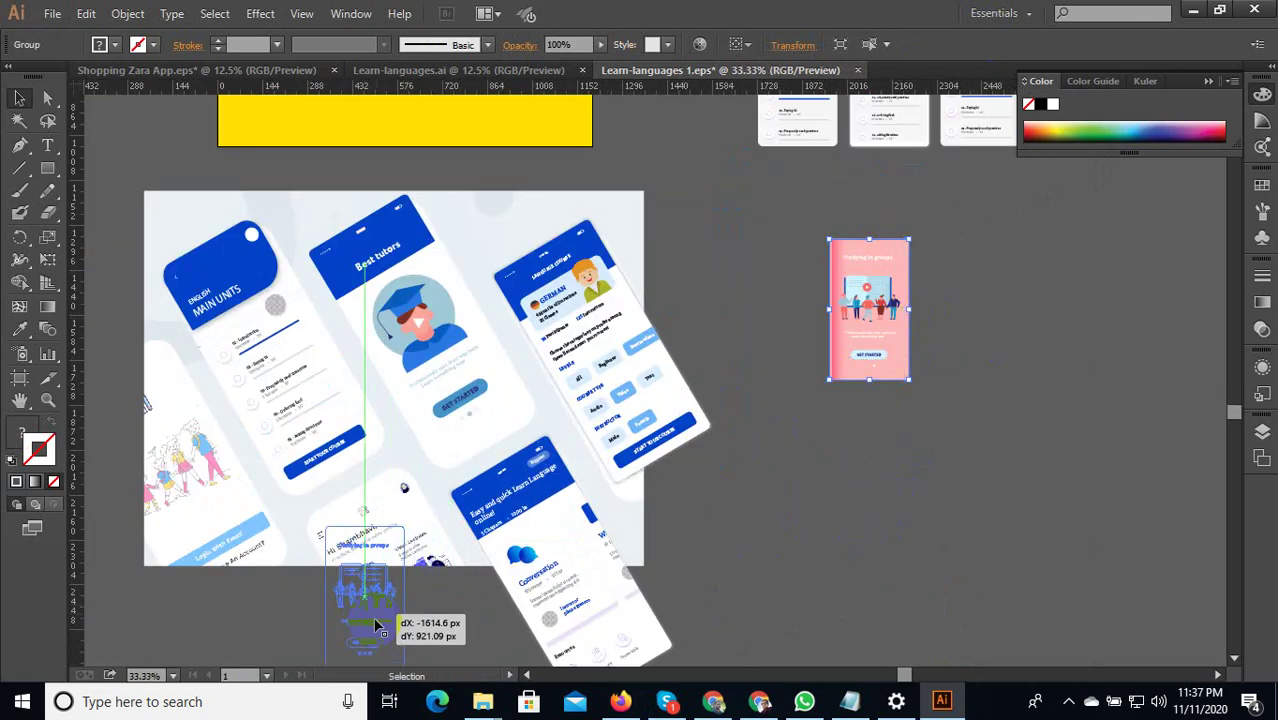
drag(850, 544, 1007, 334)
scroll(566, 434, up, 2)
drag(513, 419, 480, 525)
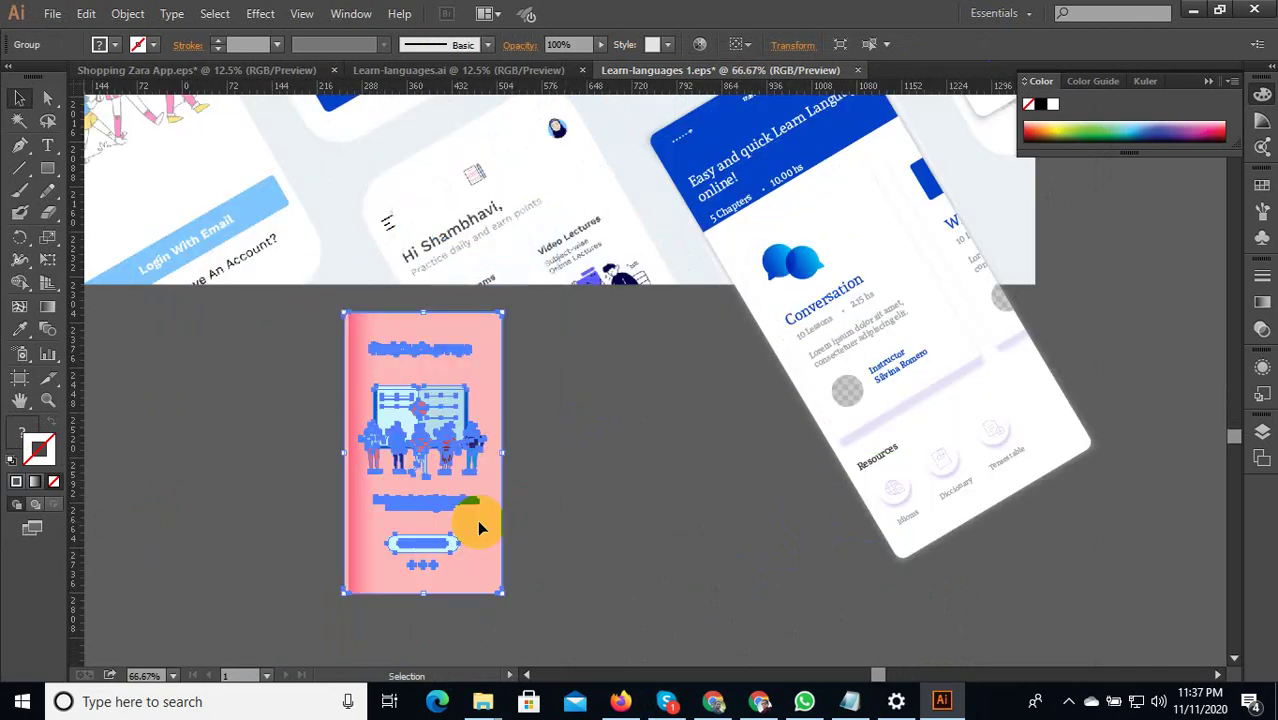
Bring the pink card to the front and nudge it slightly right and up.
right_click(437, 448)
mouse_move(520, 604)
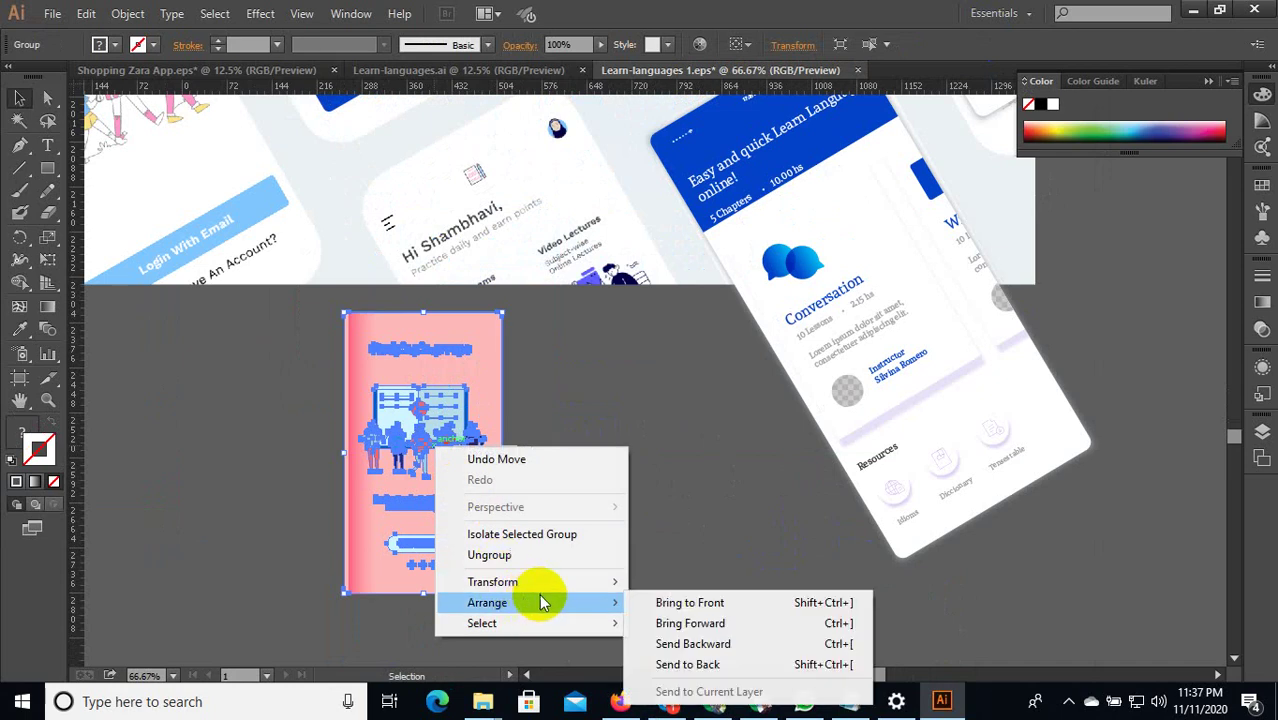
click(686, 601)
click(628, 464)
scroll(628, 464, down, 1)
scroll(537, 505, up, 1)
drag(505, 508, 577, 490)
click(653, 508)
Isolate the pink card and eyedropper the mockup's dark blue header colour onto its heading and caption.
double_click(598, 332)
scroll(606, 357, up, 1)
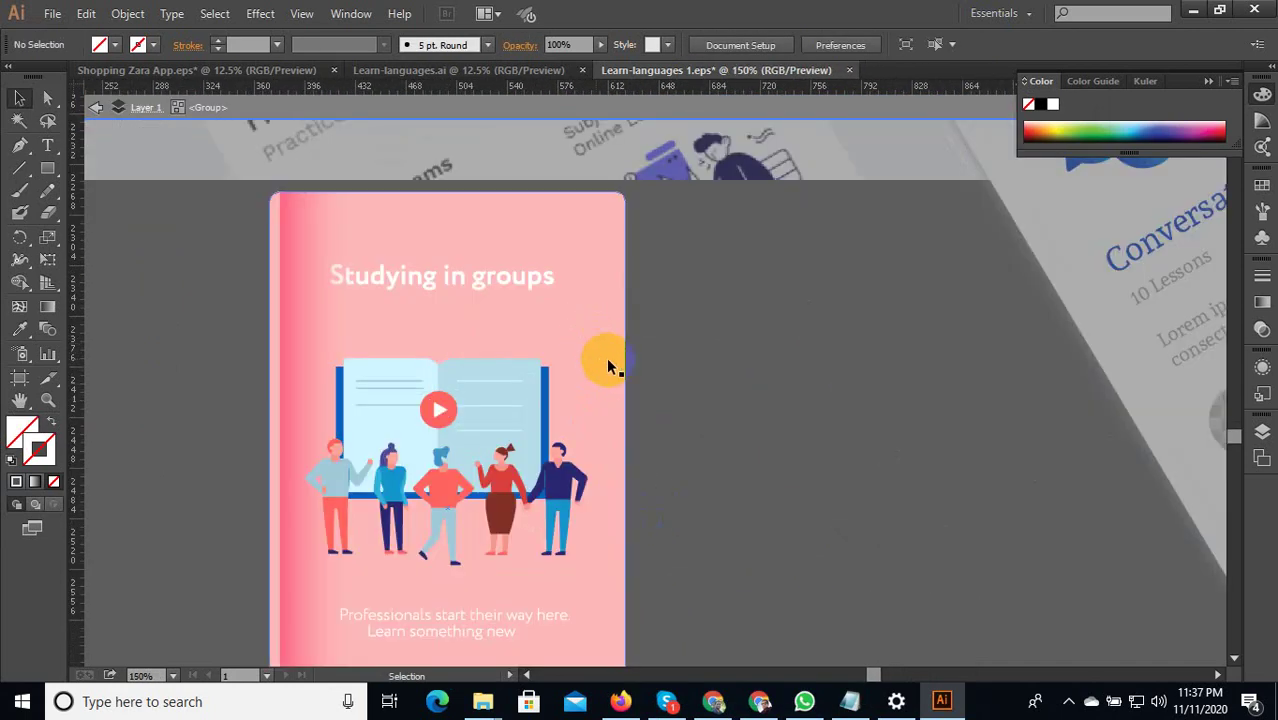
scroll(612, 361, down, 1)
drag(604, 405, 499, 328)
click(20, 328)
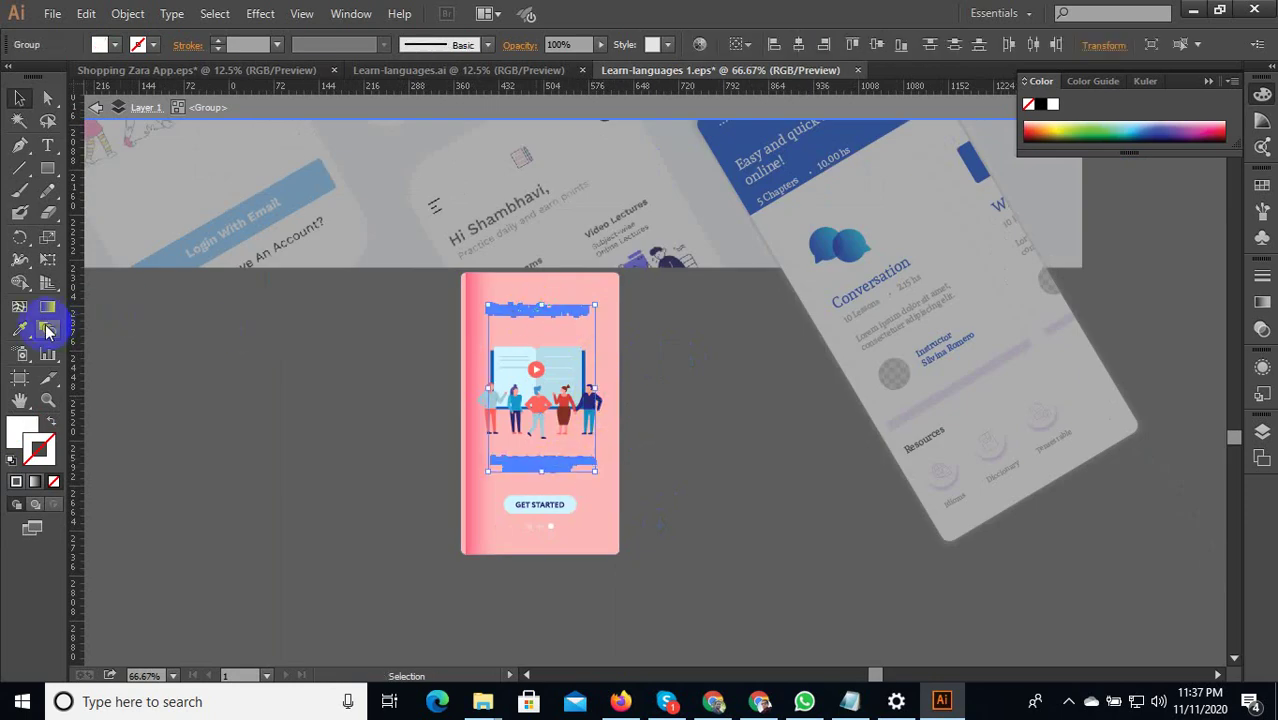
scroll(665, 379, down, 1)
click(790, 233)
click(770, 163)
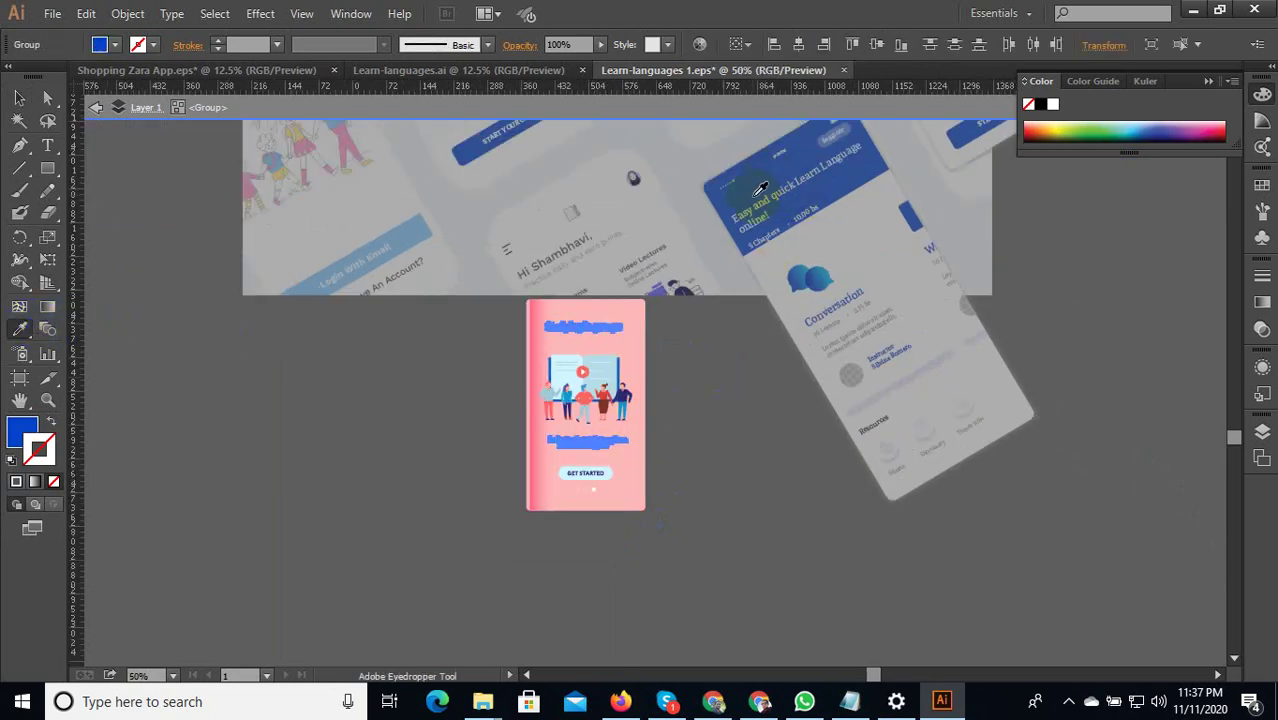
click(428, 238)
scroll(502, 371, down, 2)
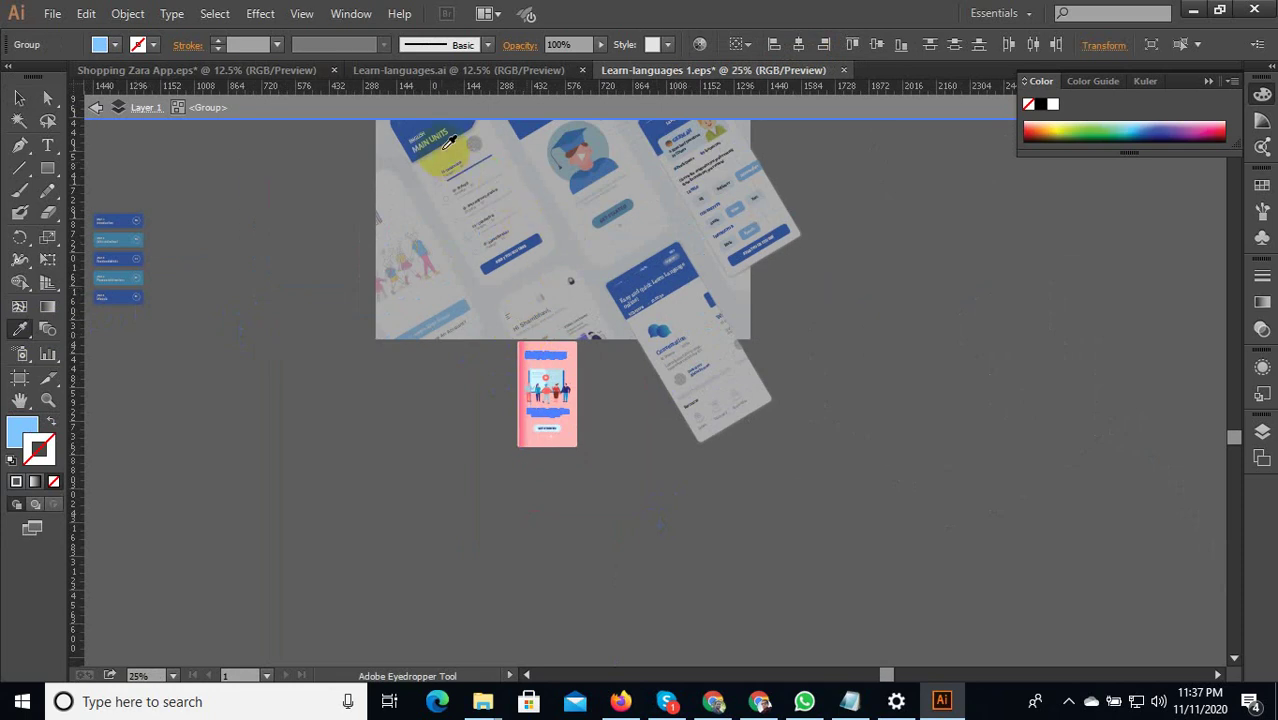
click(404, 126)
click(19, 97)
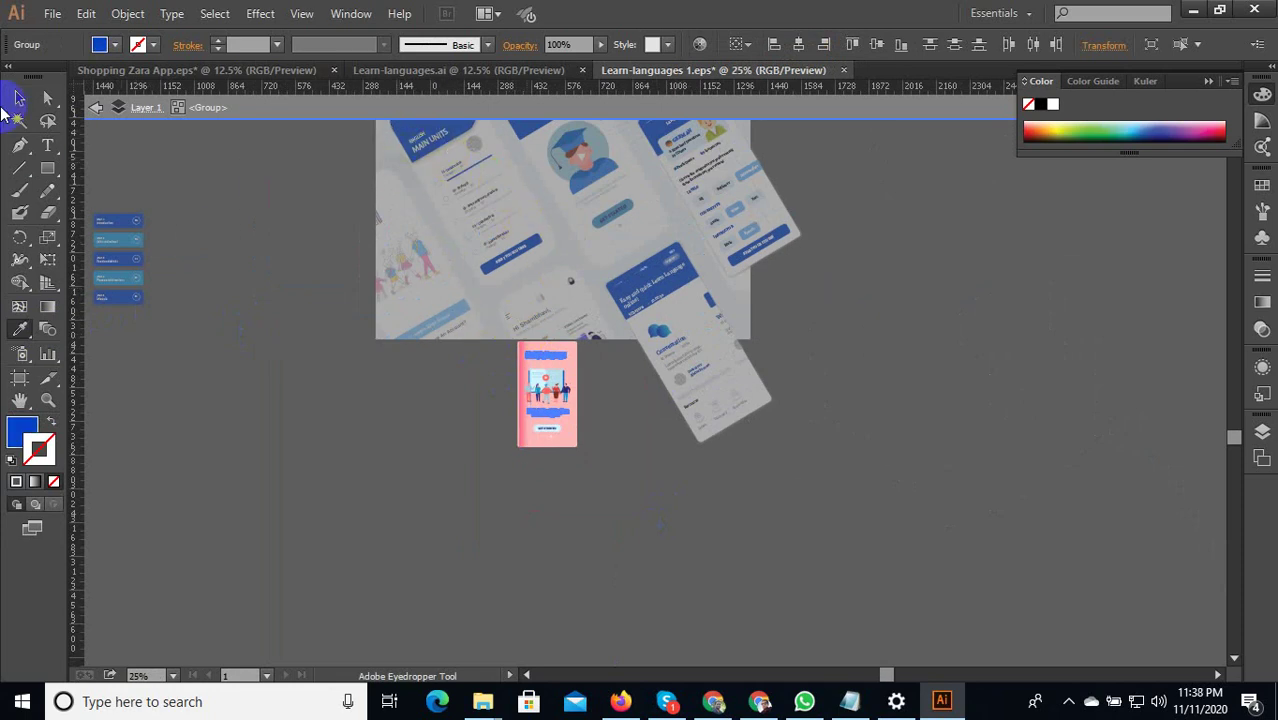
click(483, 427)
scroll(661, 400, up, 4)
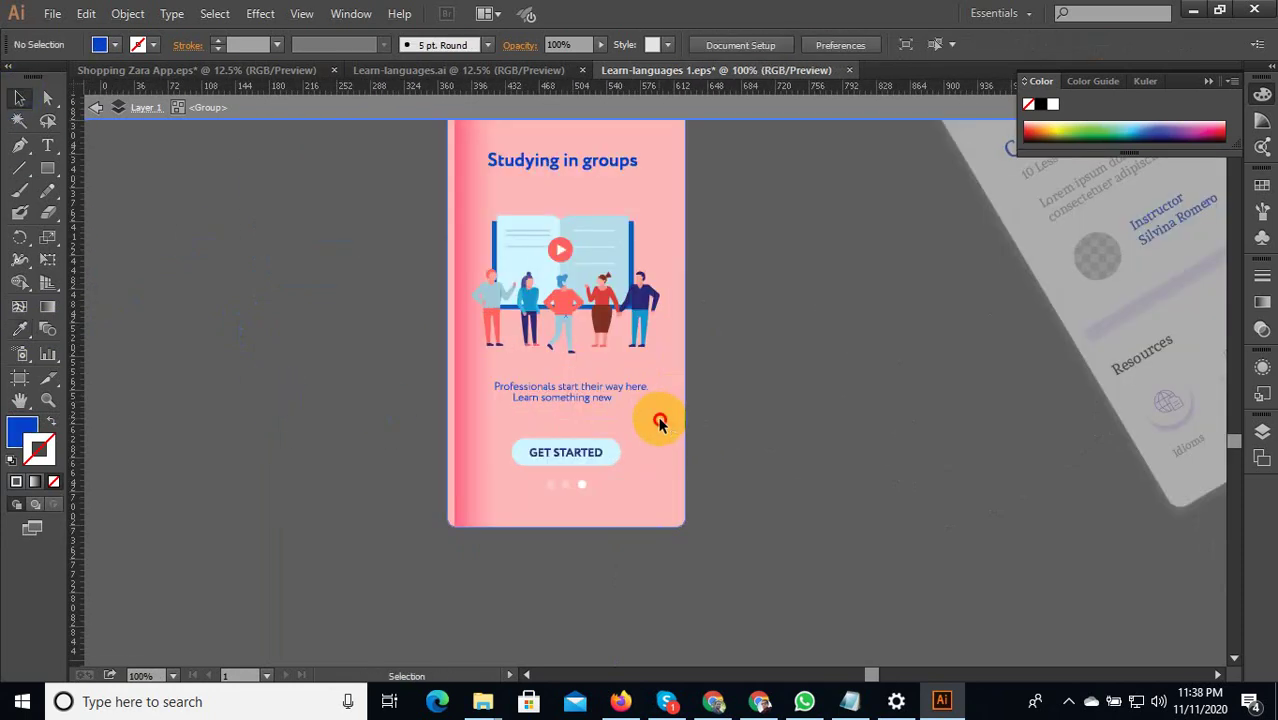
Eyedropper the Conversation card's white fill onto the card's pink background.
click(660, 426)
click(19, 328)
scroll(736, 556, down, 1)
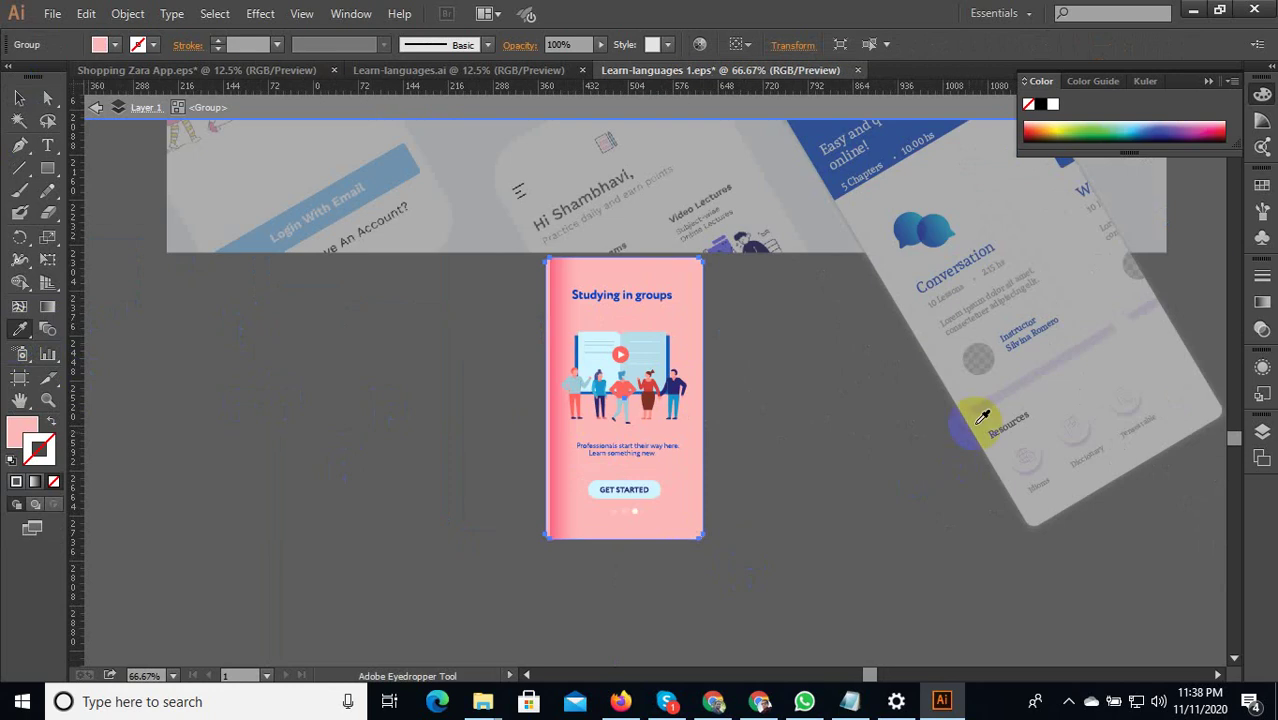
click(980, 190)
click(928, 228)
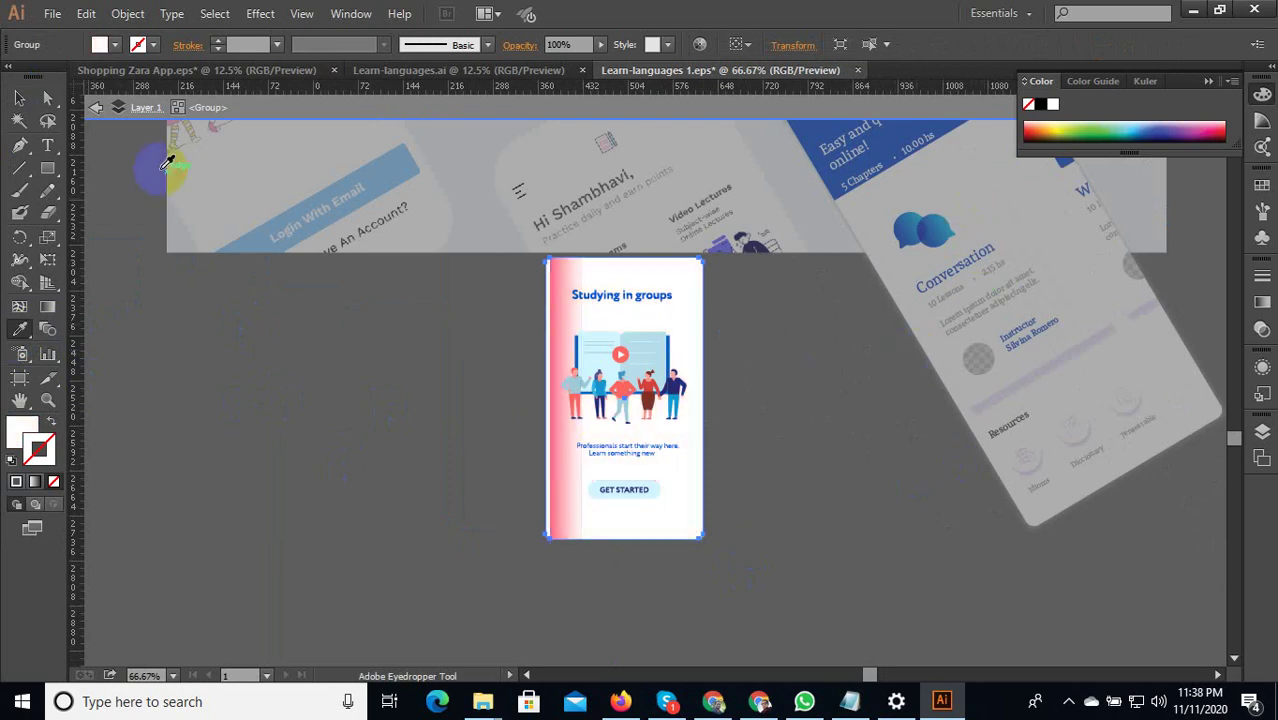
click(19, 97)
click(325, 383)
scroll(558, 320, up, 2)
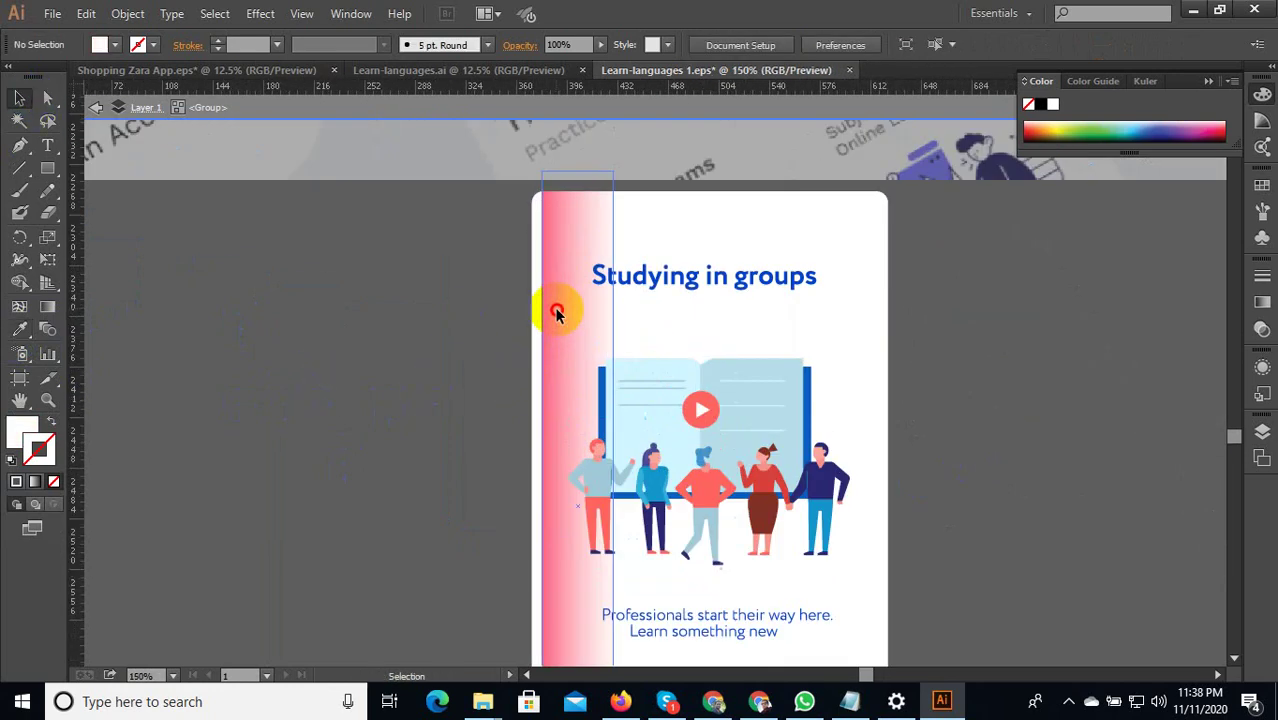
Enter the clip group holding the pink edge strip and shift the strip slightly left.
double_click(555, 310)
scroll(552, 392, up, 2)
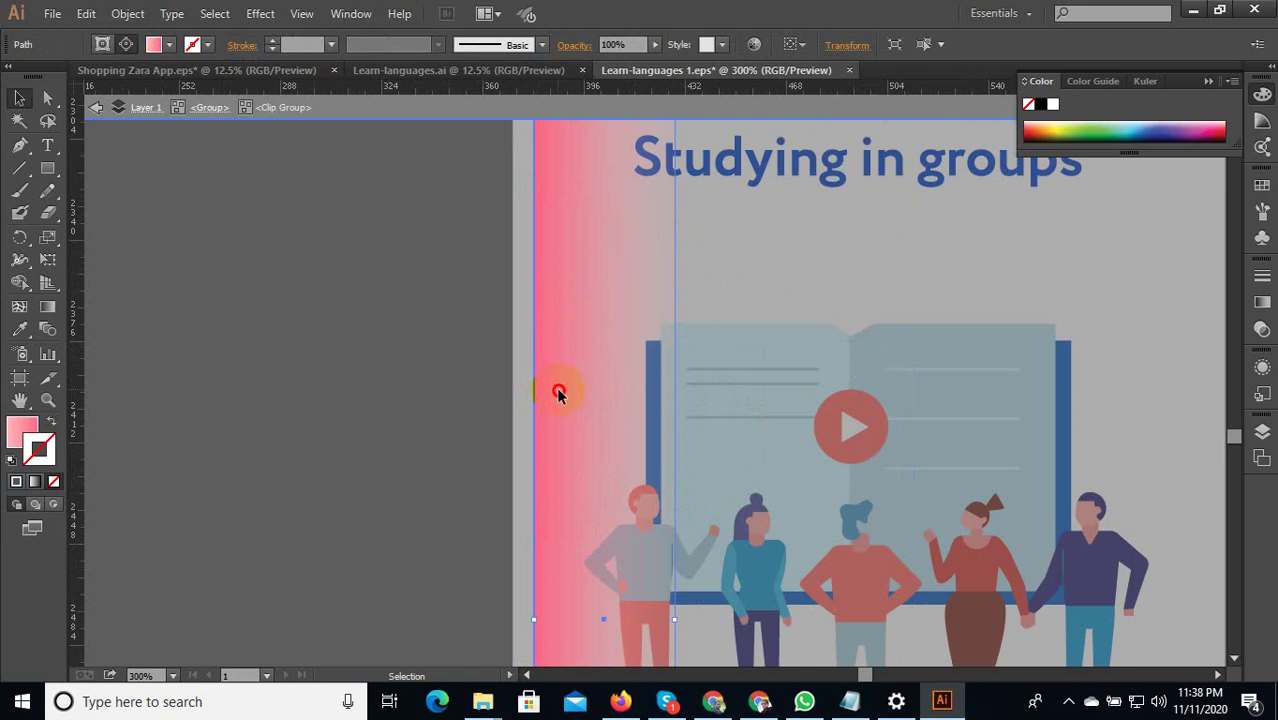
drag(559, 391, 533, 456)
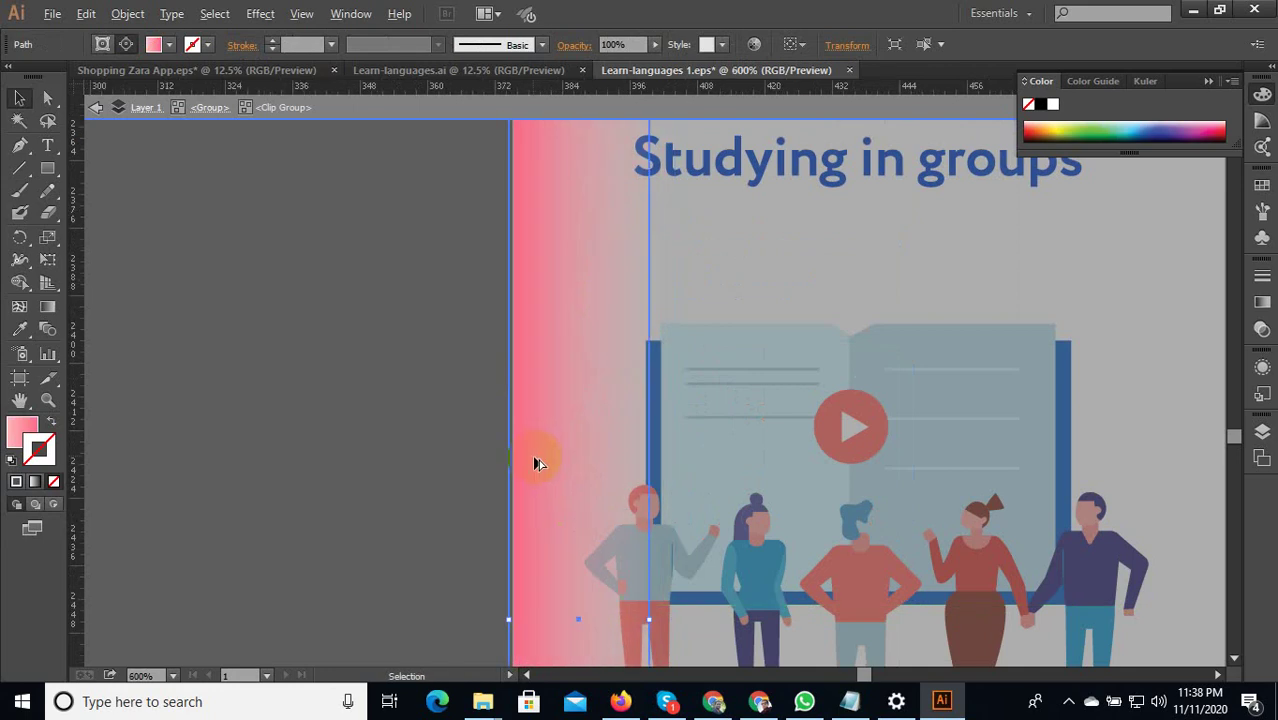
scroll(516, 465, up, 2)
scroll(512, 462, down, 2)
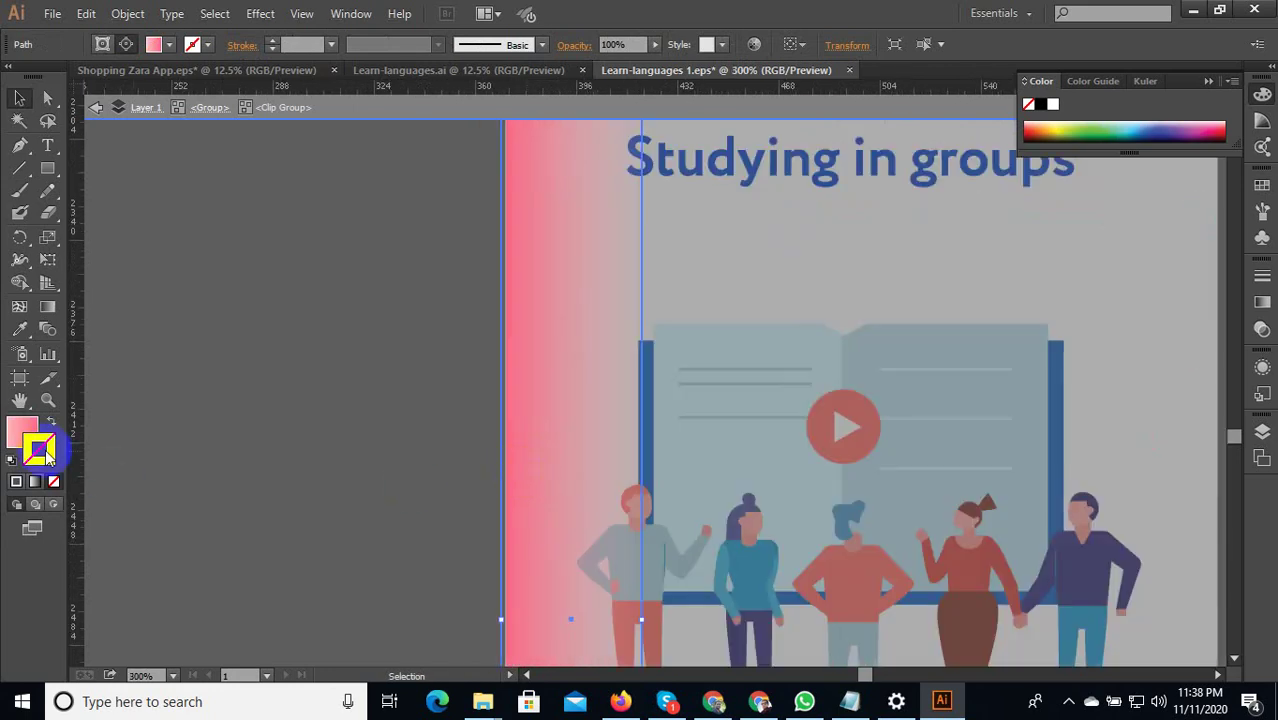
double_click(22, 430)
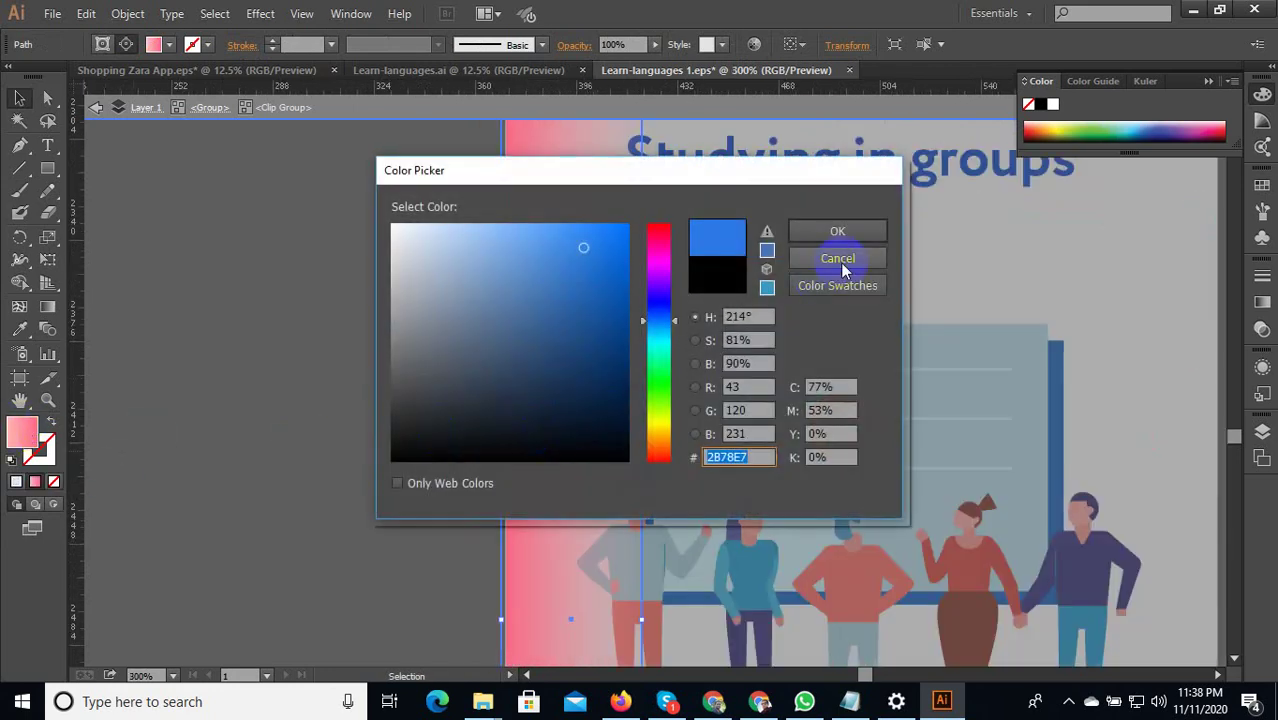
click(837, 259)
Recolour the strip's gradient stops to blue, with a dark blue right stop.
click(46, 306)
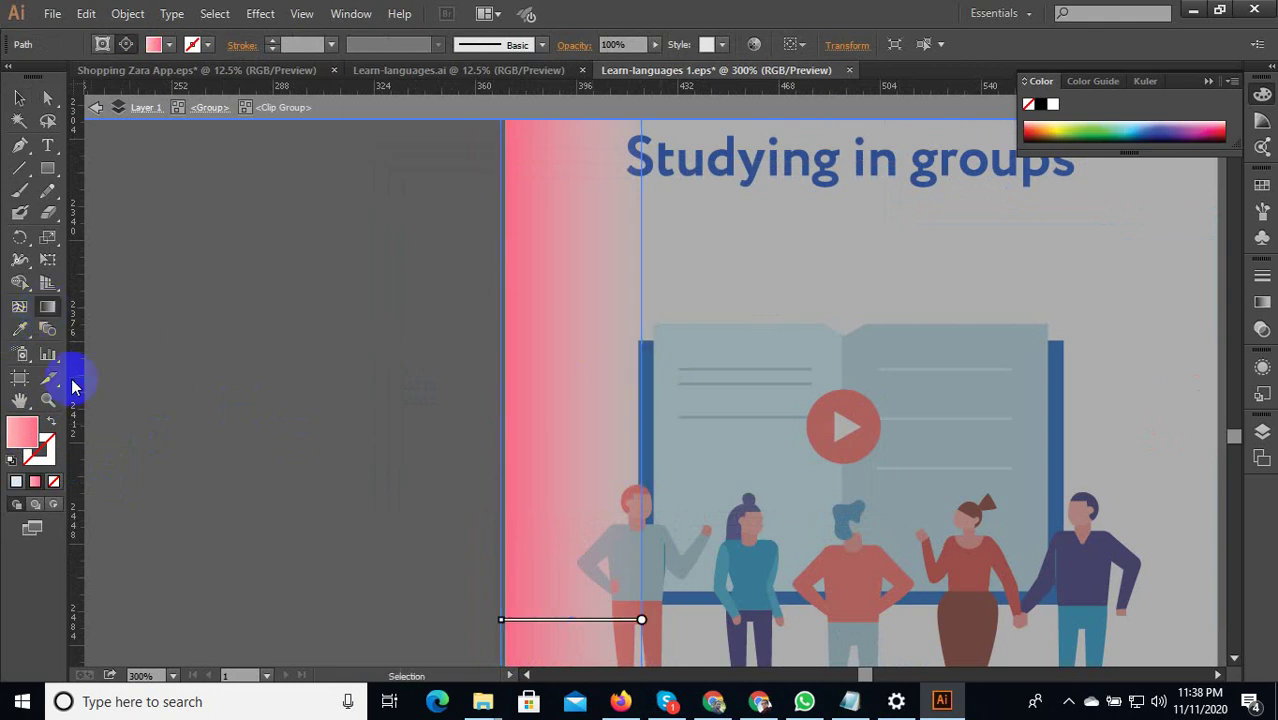
double_click(46, 306)
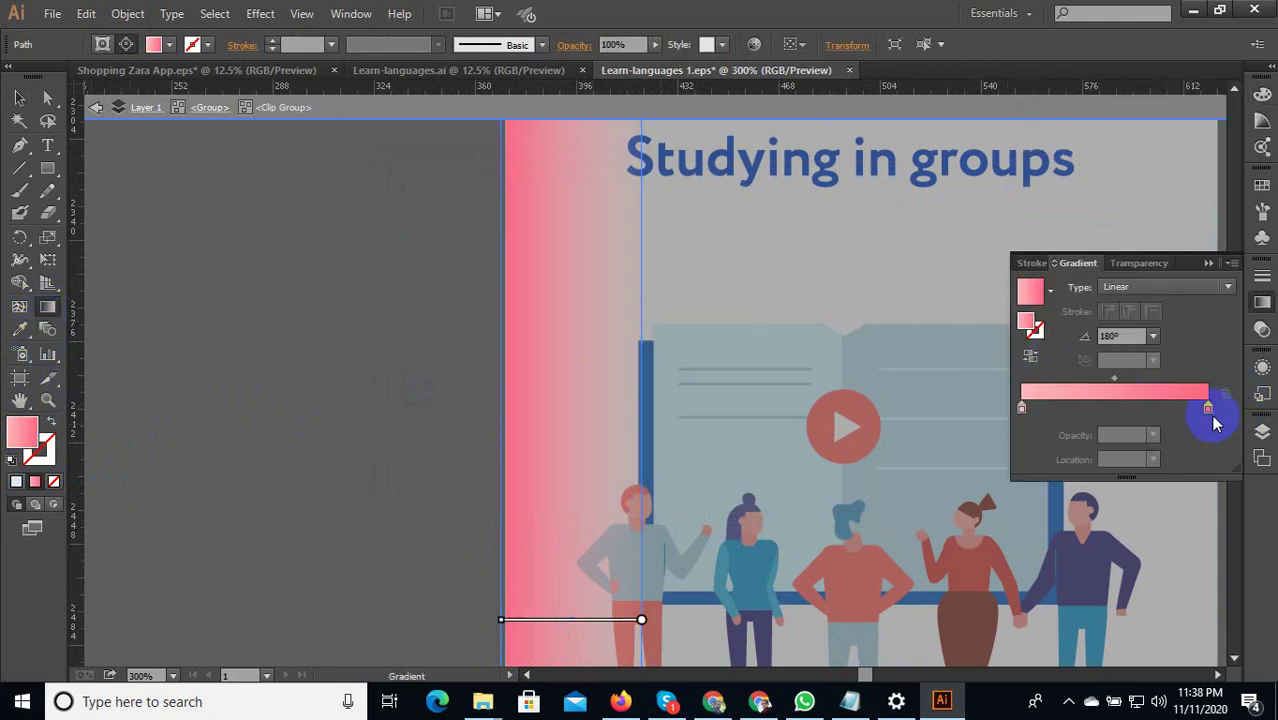
double_click(1208, 408)
drag(1120, 477, 1164, 474)
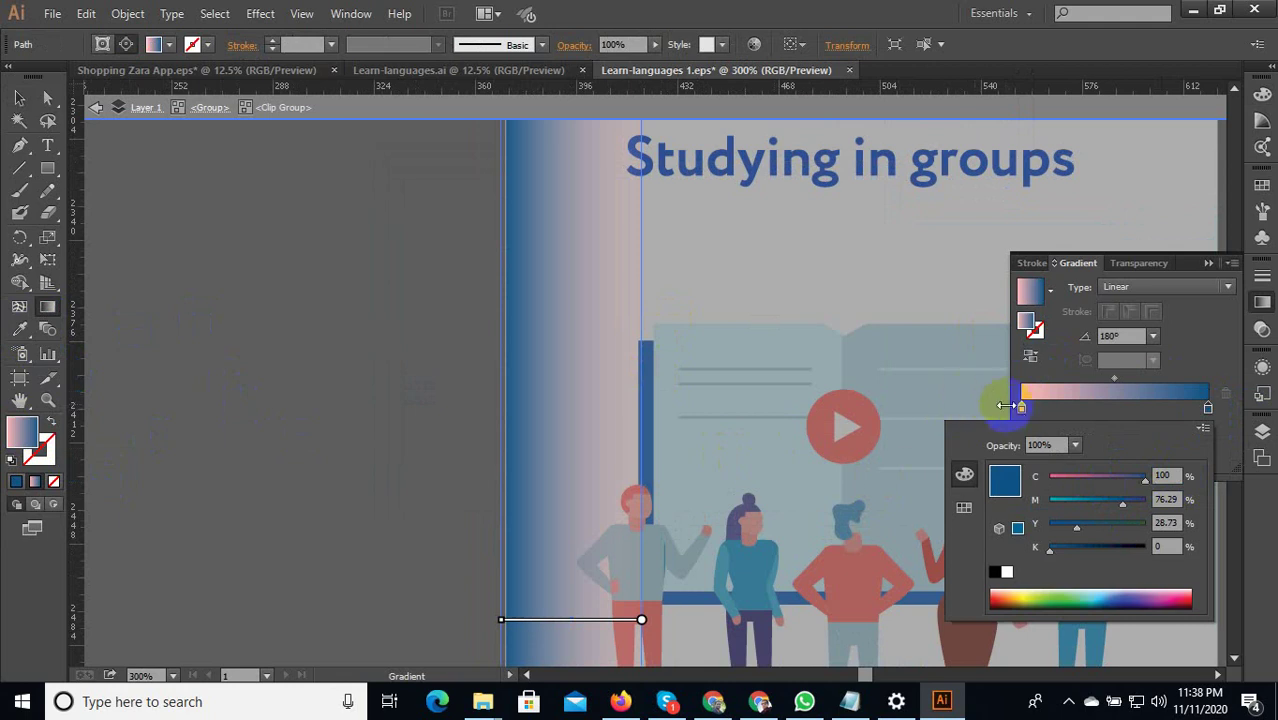
click(1021, 410)
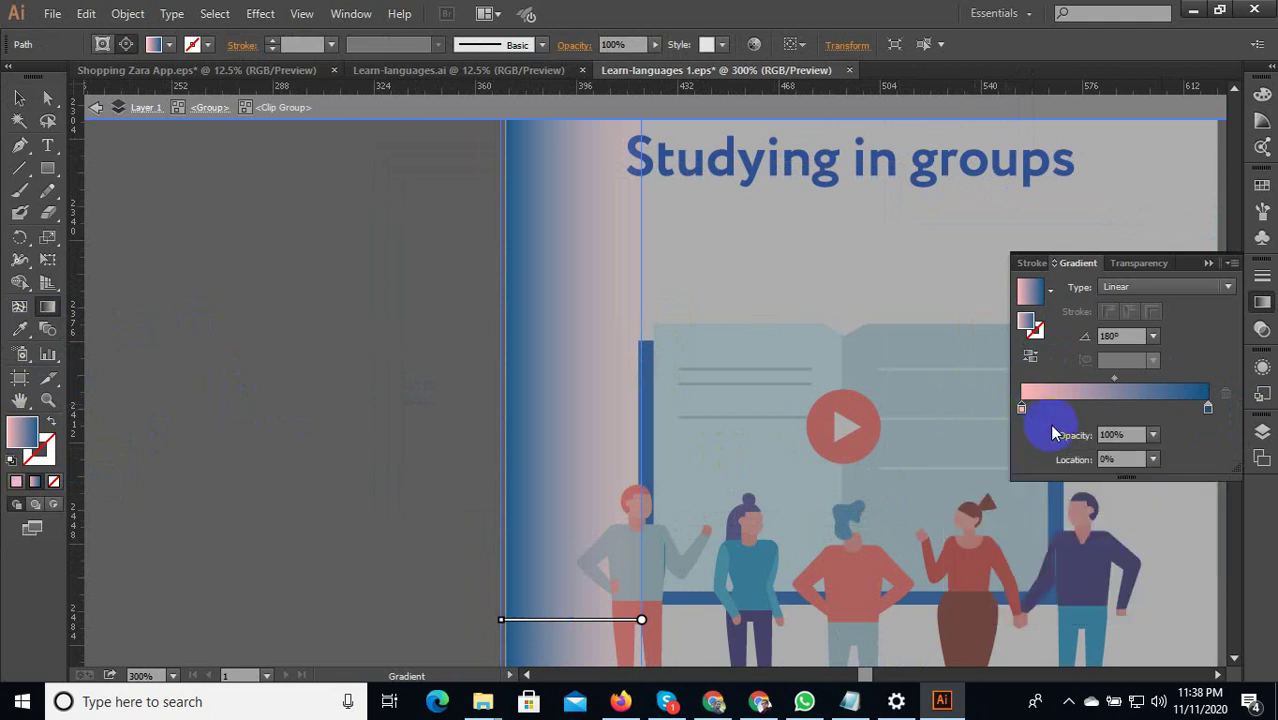
click(1019, 409)
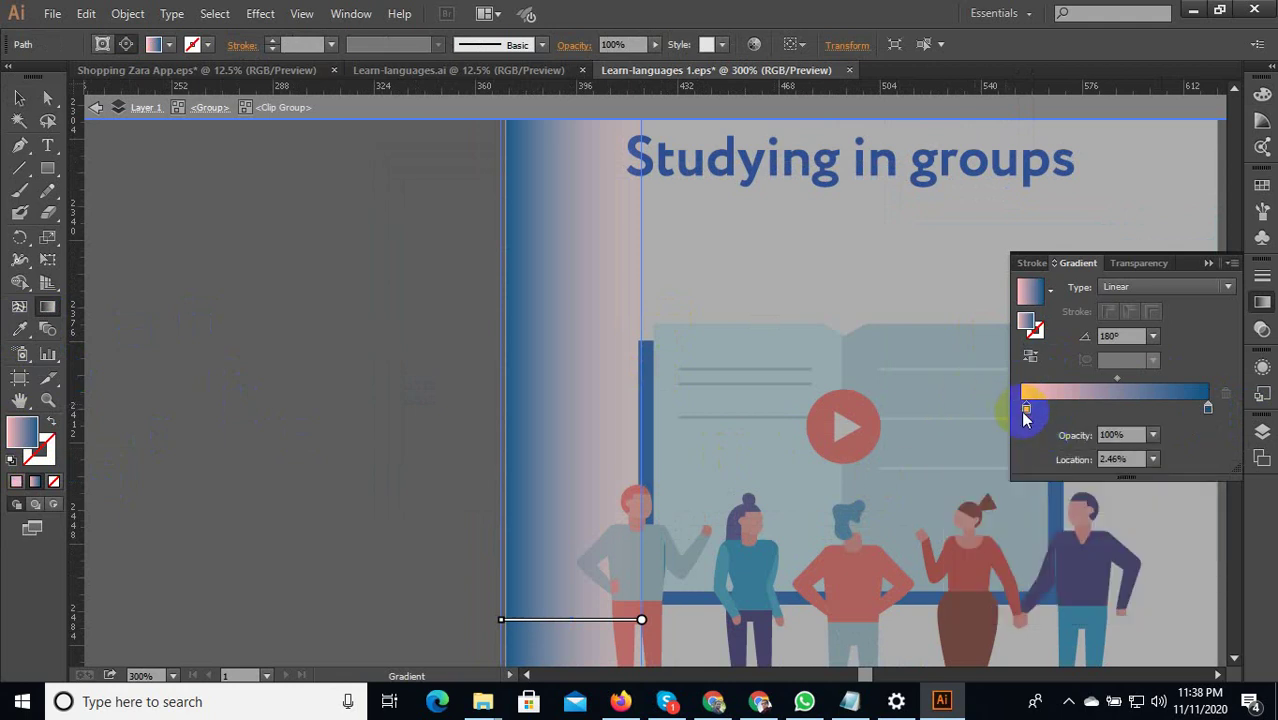
double_click(1024, 410)
click(1082, 499)
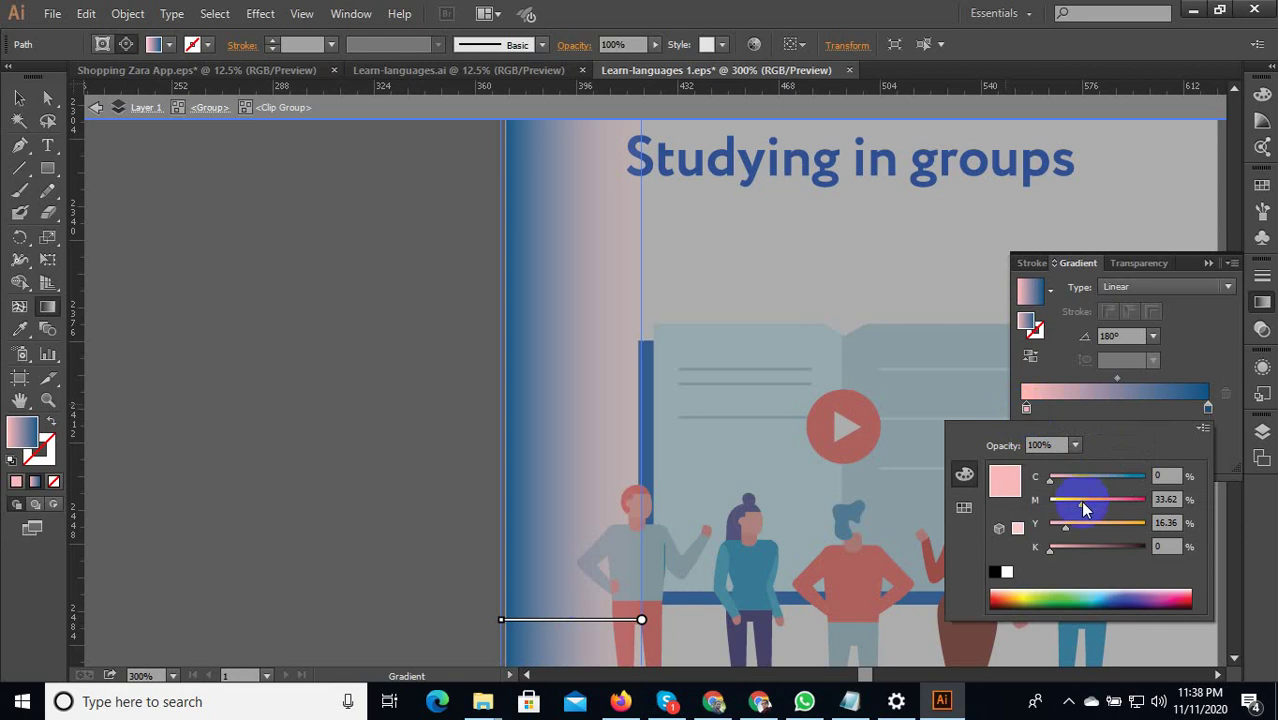
click(1110, 479)
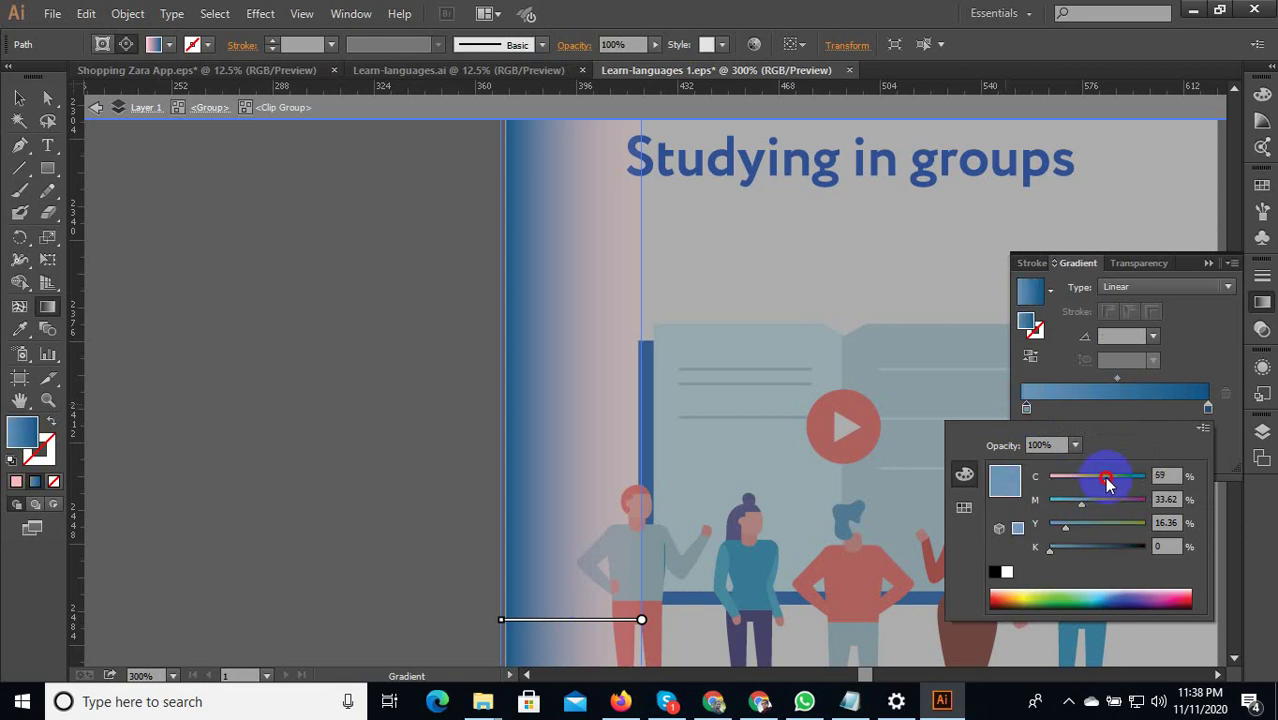
click(22, 103)
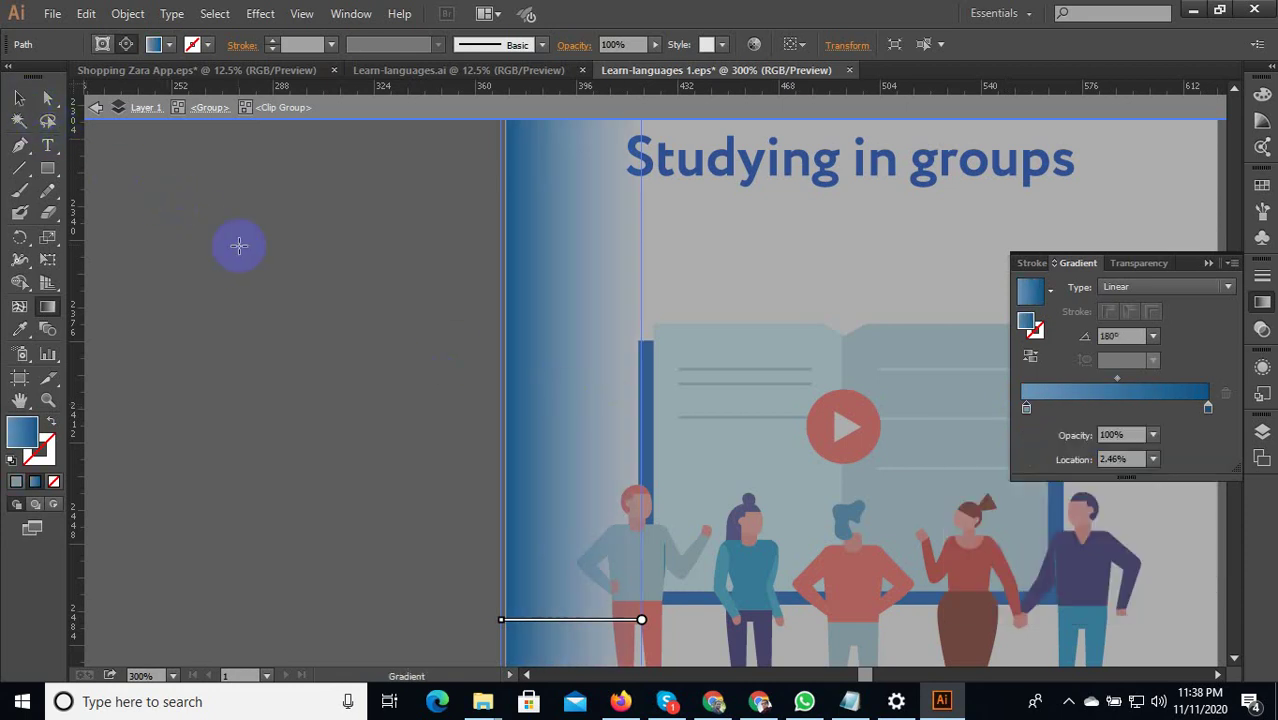
Move the Studying in groups screen onto the artboard's edge.
scroll(536, 451, down, 1)
alt+scroll(421, 440, down, 4)
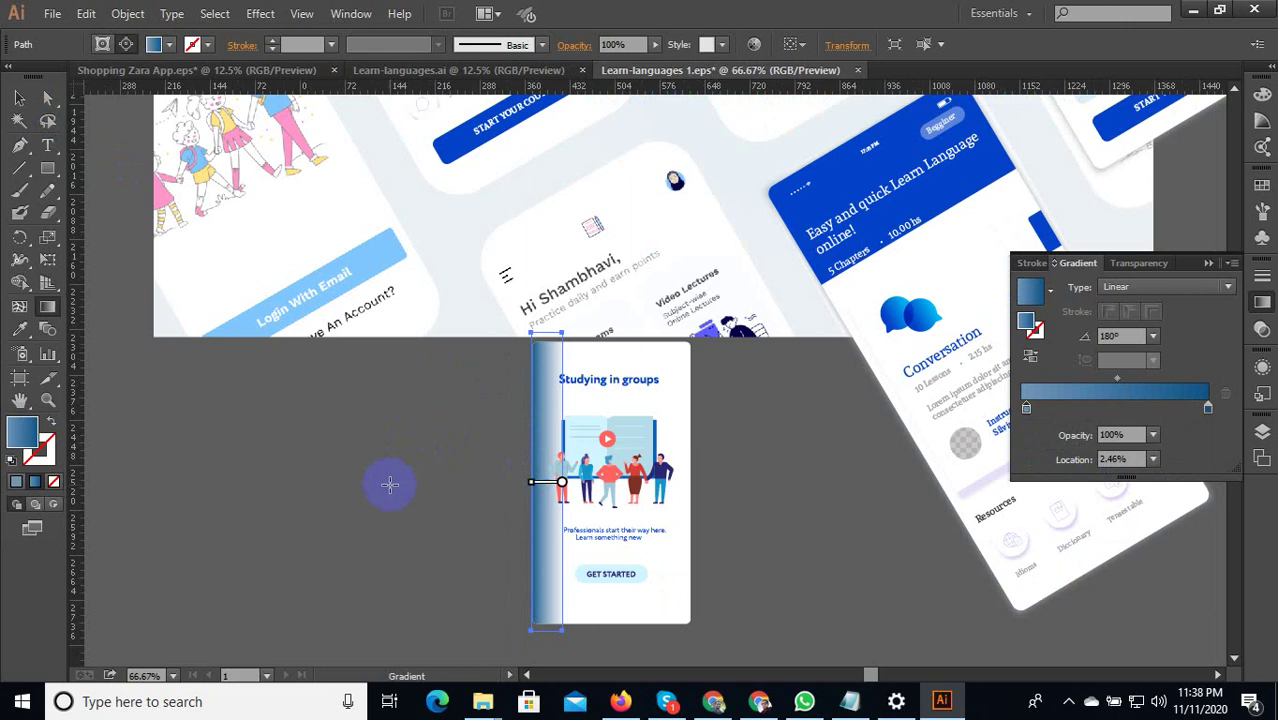
click(19, 98)
click(735, 598)
alt+scroll(735, 598, down, 2)
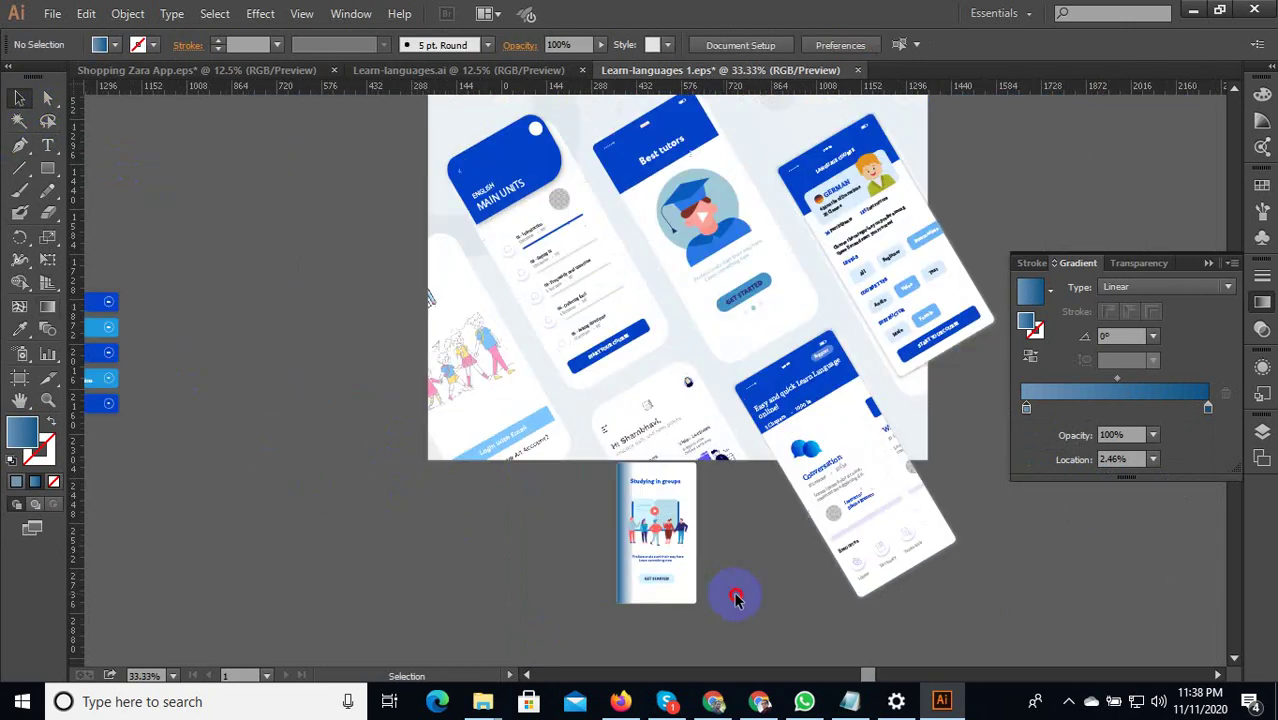
drag(660, 560, 401, 543)
scroll(678, 531, down, 1)
alt+scroll(679, 558, up, 1)
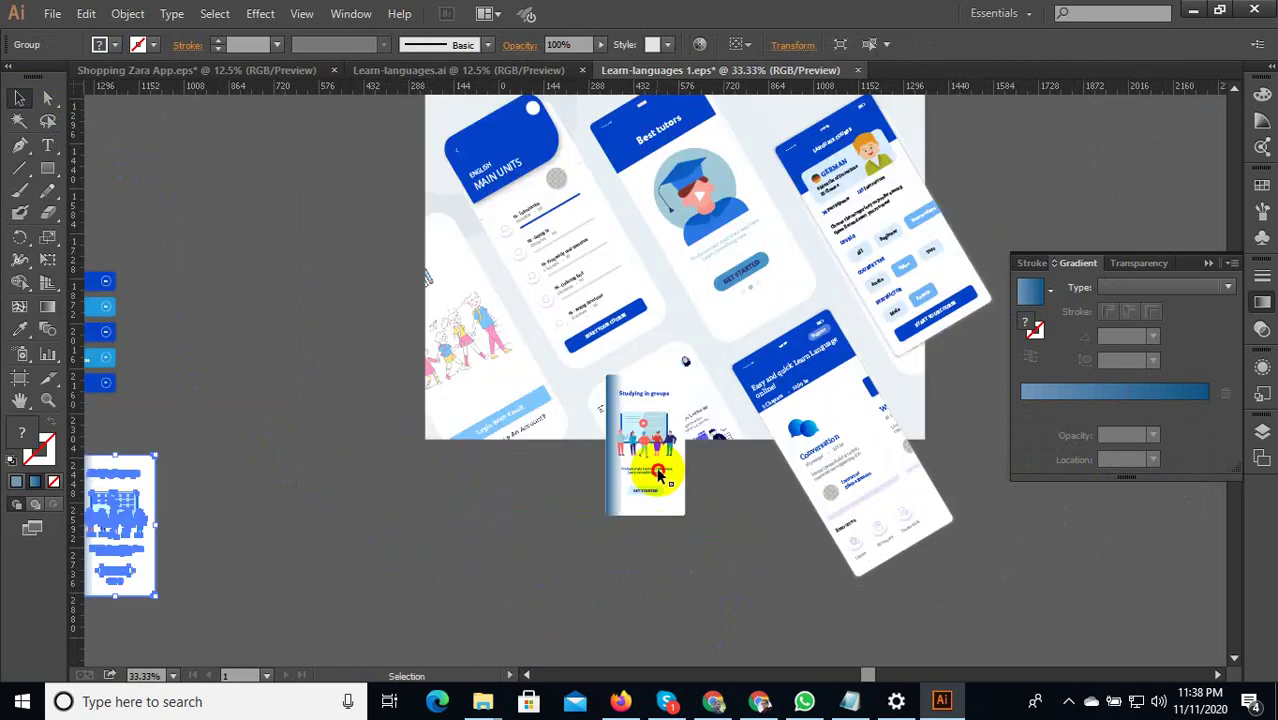
Rotate the Studying in groups screen about 31° from a corner handle.
click(660, 505)
drag(685, 516, 835, 585)
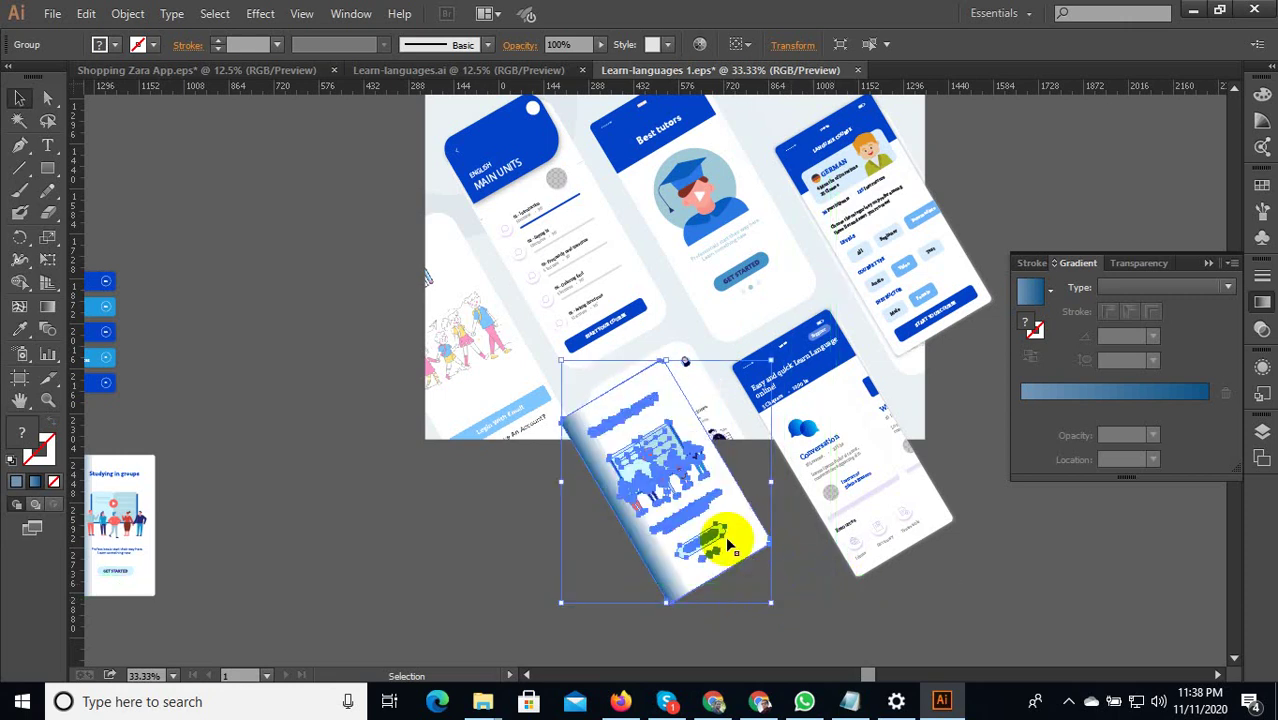
drag(727, 537, 735, 525)
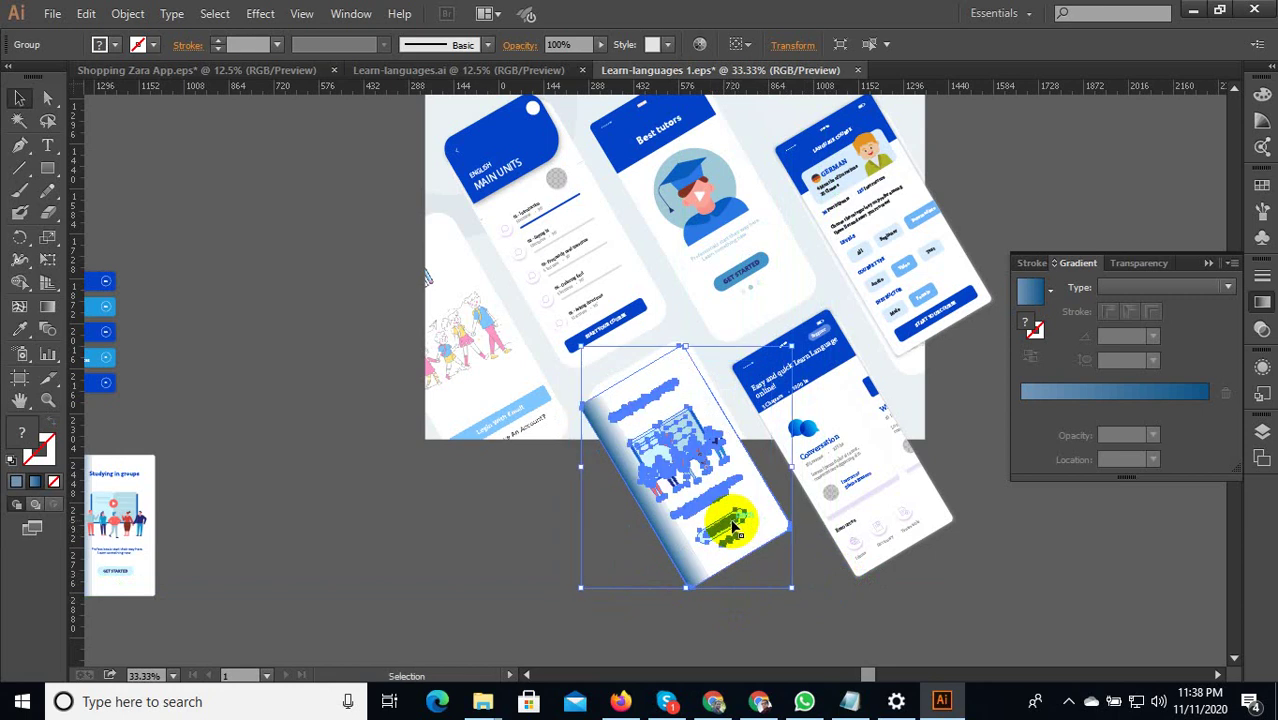
click(599, 562)
Move the tilted screen to the artboard's left edge, undoing an accidental resize.
scroll(592, 452, up, 2)
drag(792, 554, 600, 480)
scroll(805, 561, down, 2)
drag(551, 440, 552, 438)
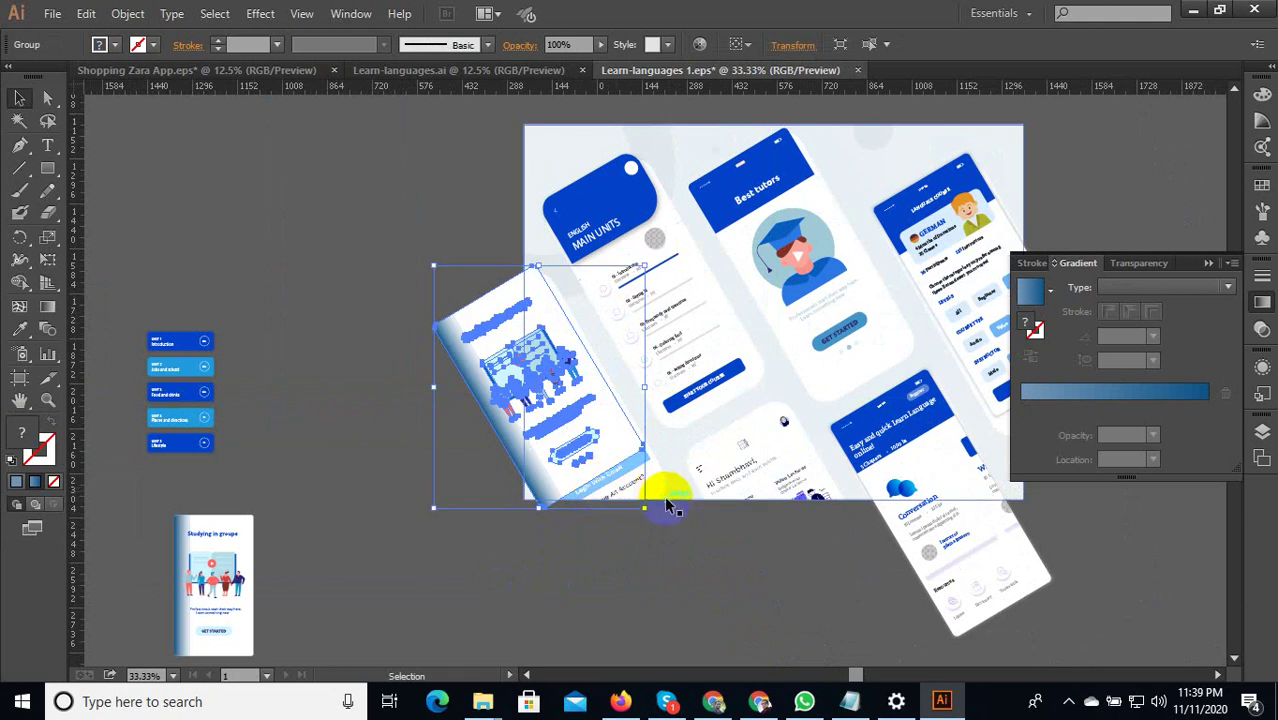
drag(646, 511, 676, 553)
key(ctrl+z)
drag(587, 455, 587, 497)
Shift the tilted screen up and right into the mockup's lower-left area.
scroll(619, 516, up, 2)
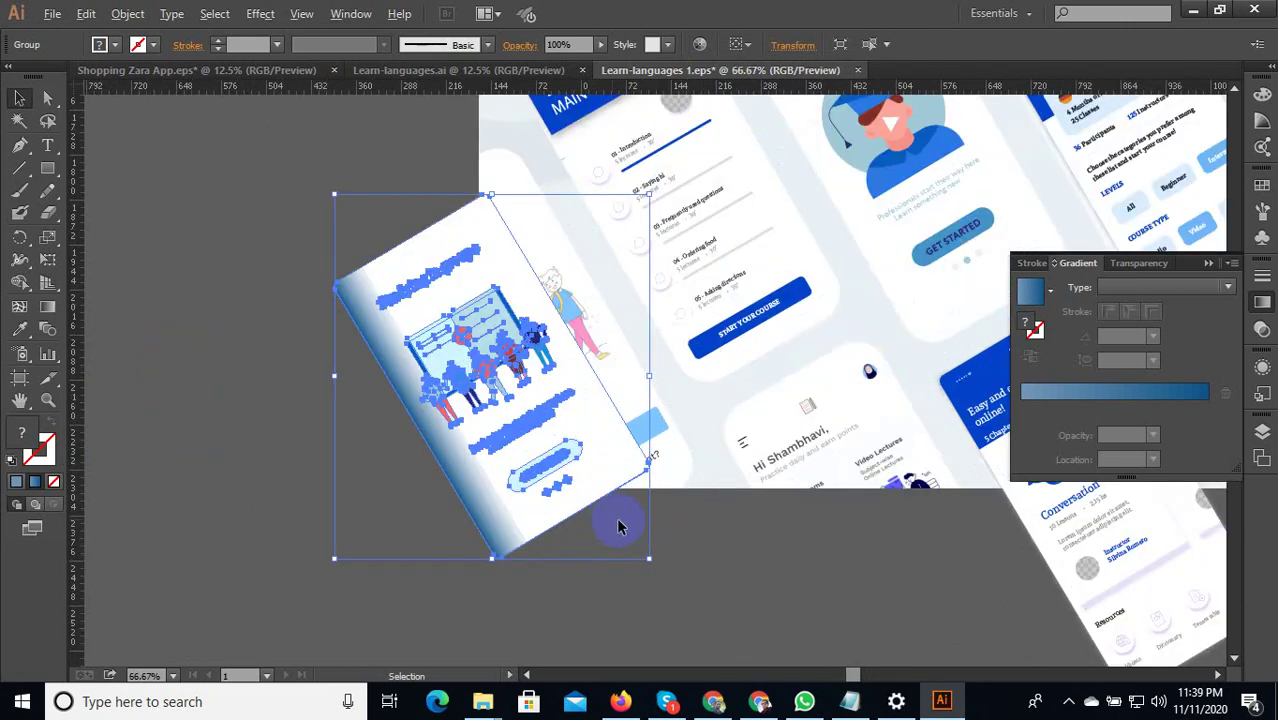
scroll(670, 531, down, 1)
click(725, 556)
drag(620, 458, 722, 611)
scroll(640, 530, down, 1)
scroll(622, 514, up, 2)
scroll(722, 611, down, 2)
click(722, 608)
scroll(709, 603, up, 1)
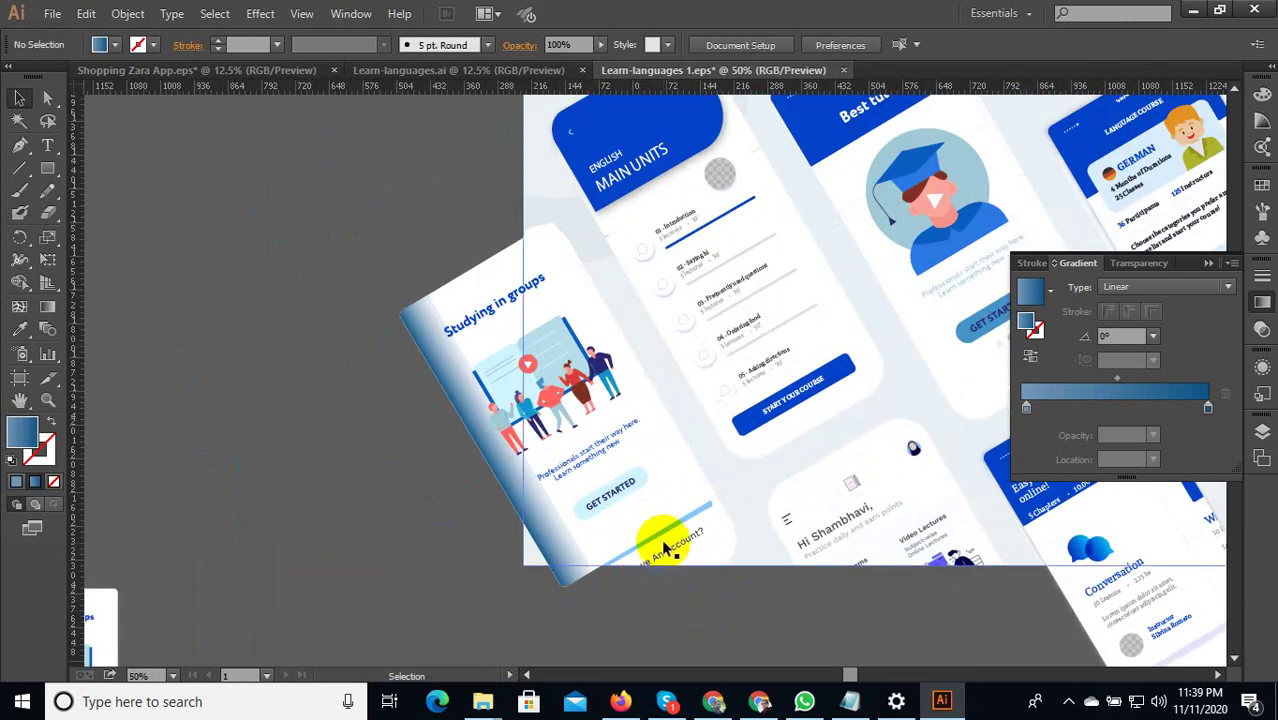
Isolate the tilted Studying in groups group and stretch its card background downward.
click(638, 508)
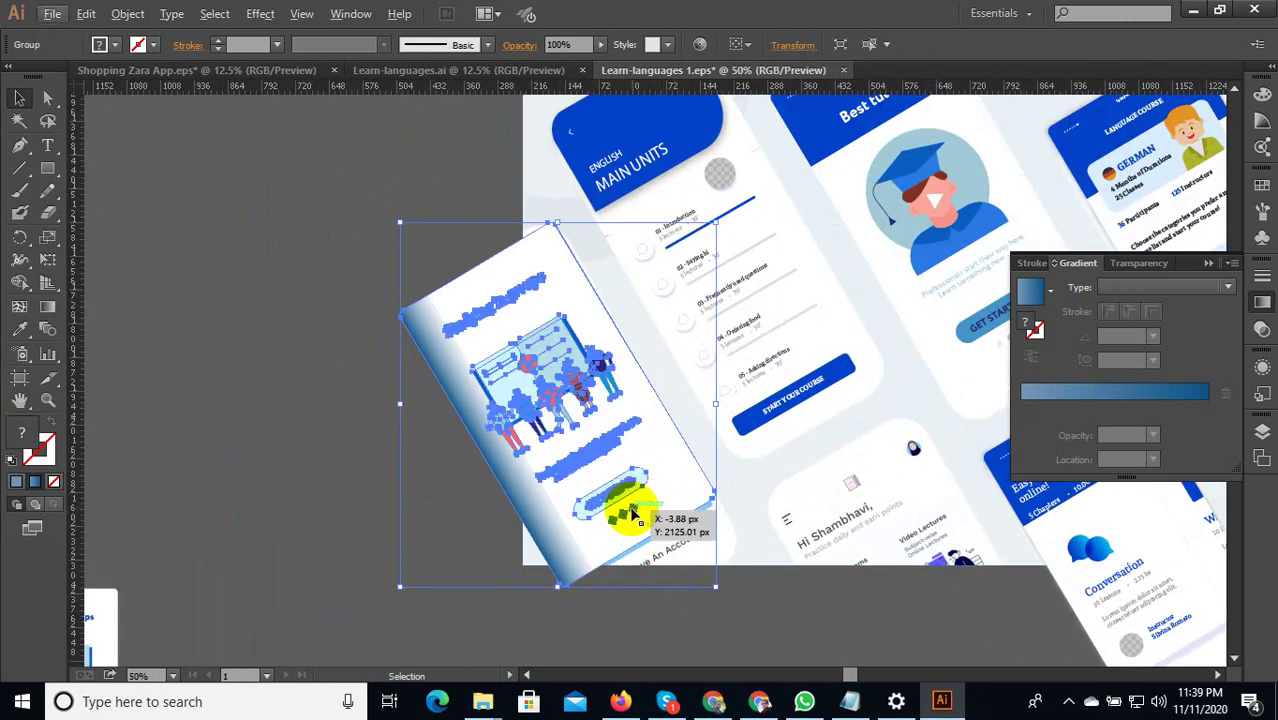
click(668, 590)
click(650, 514)
double_click(656, 523)
scroll(656, 523, up, 1)
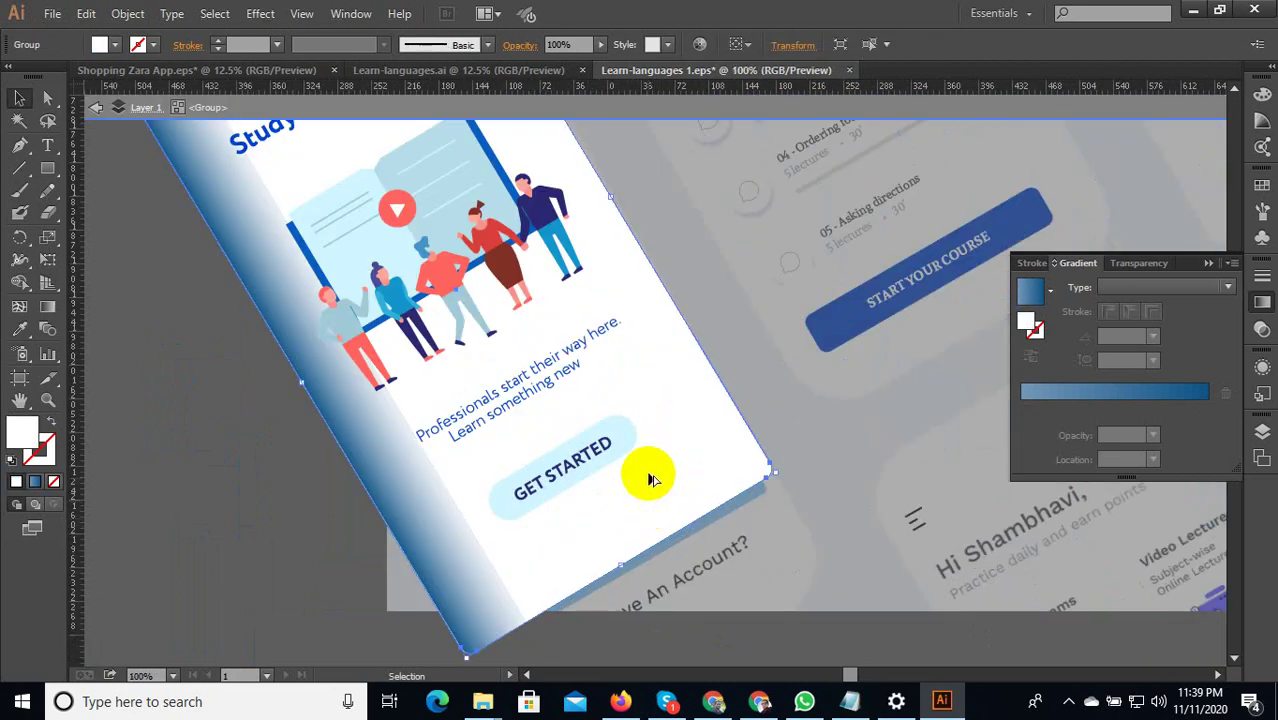
scroll(667, 558, down, 1)
drag(636, 514, 716, 614)
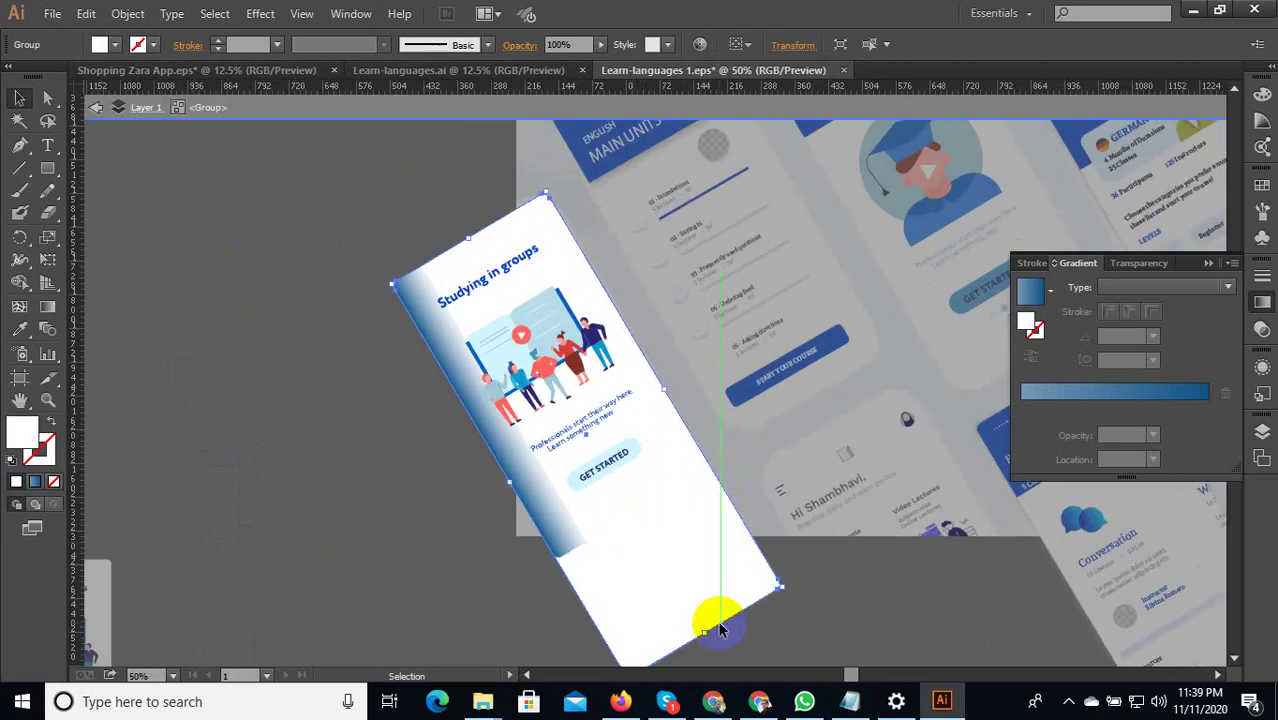
click(812, 605)
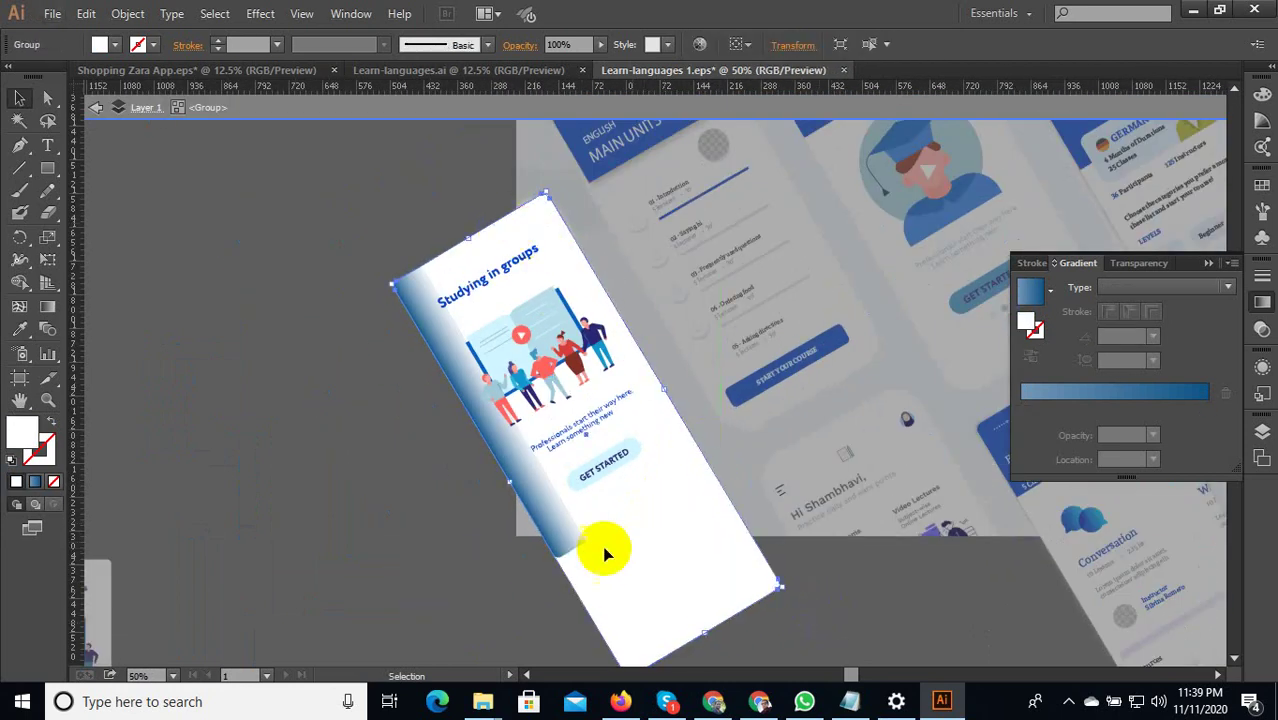
click(600, 530)
drag(630, 514, 828, 618)
click(830, 616)
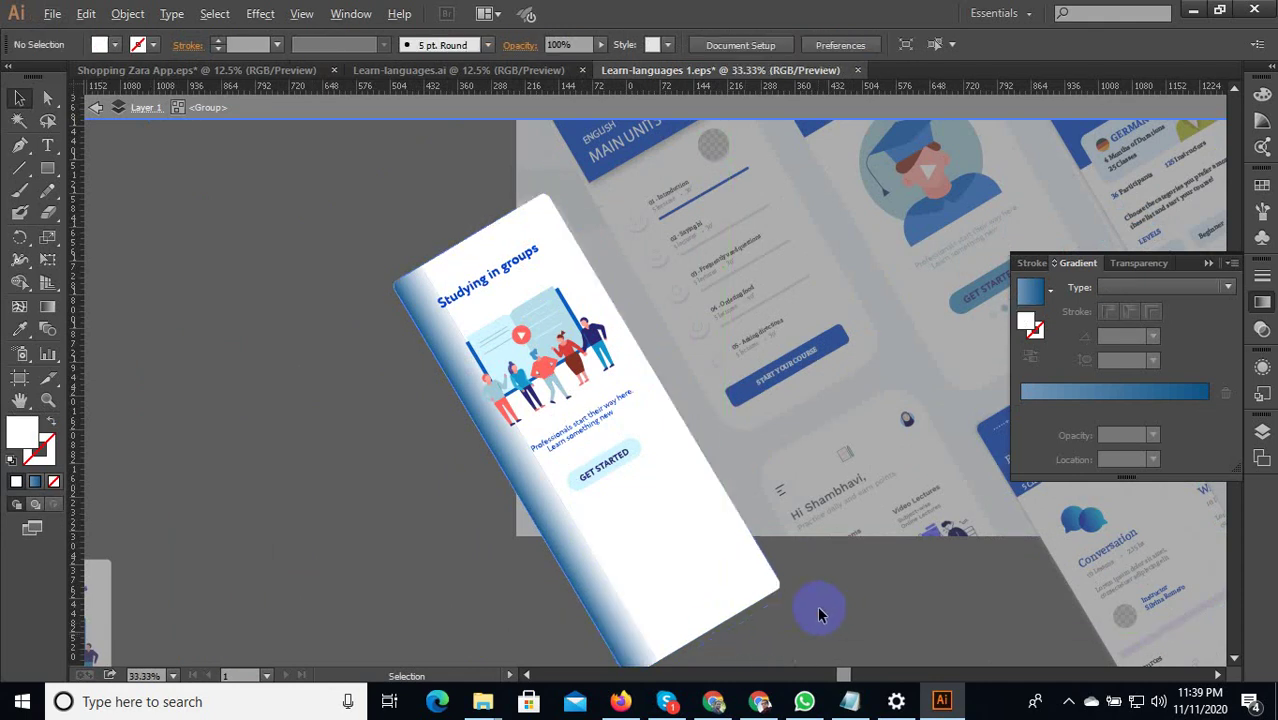
Move the illustration lower within the card.
scroll(800, 600, down, 1)
scroll(538, 343, up, 2)
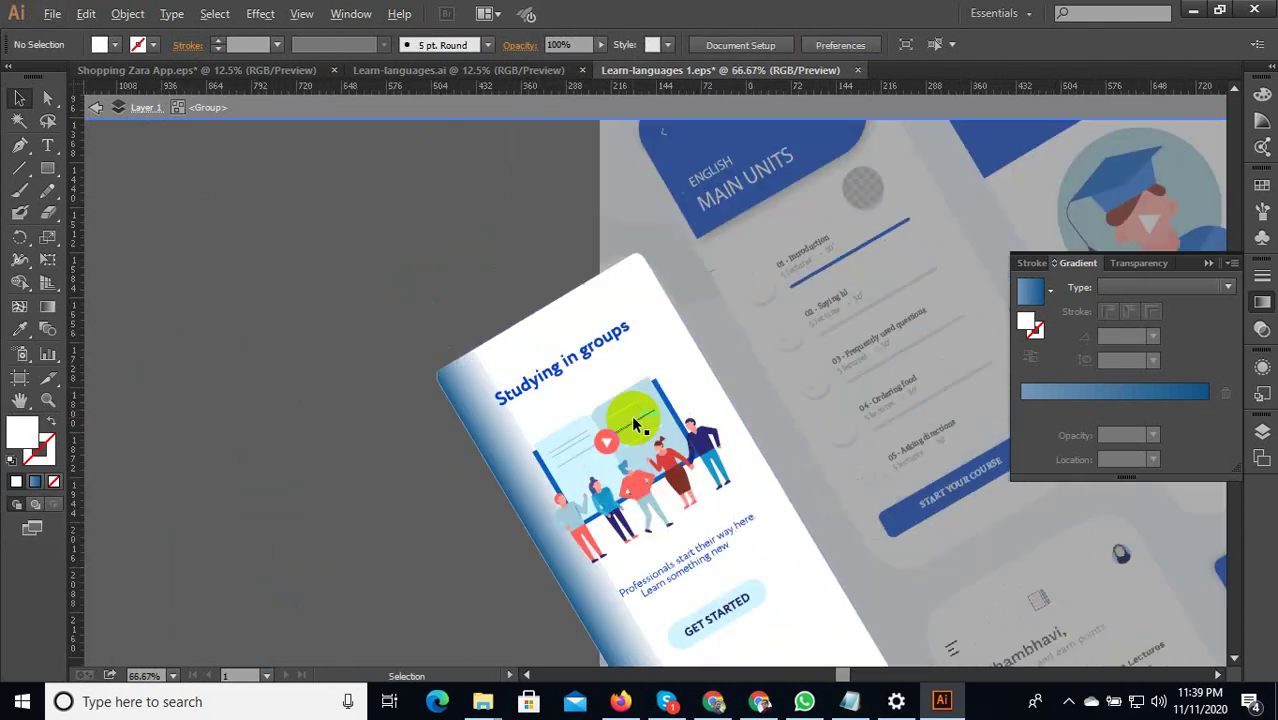
drag(642, 437, 728, 523)
scroll(651, 457, down, 1)
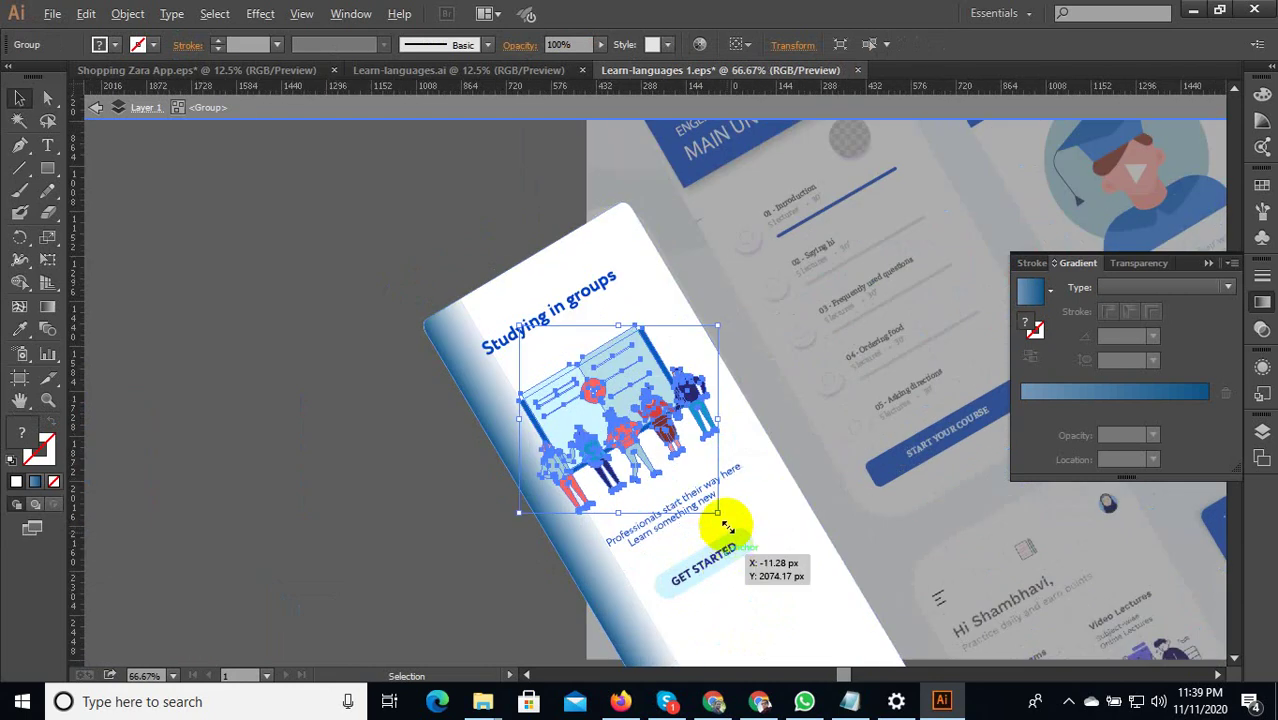
scroll(720, 540, down, 2)
scroll(704, 533, up, 3)
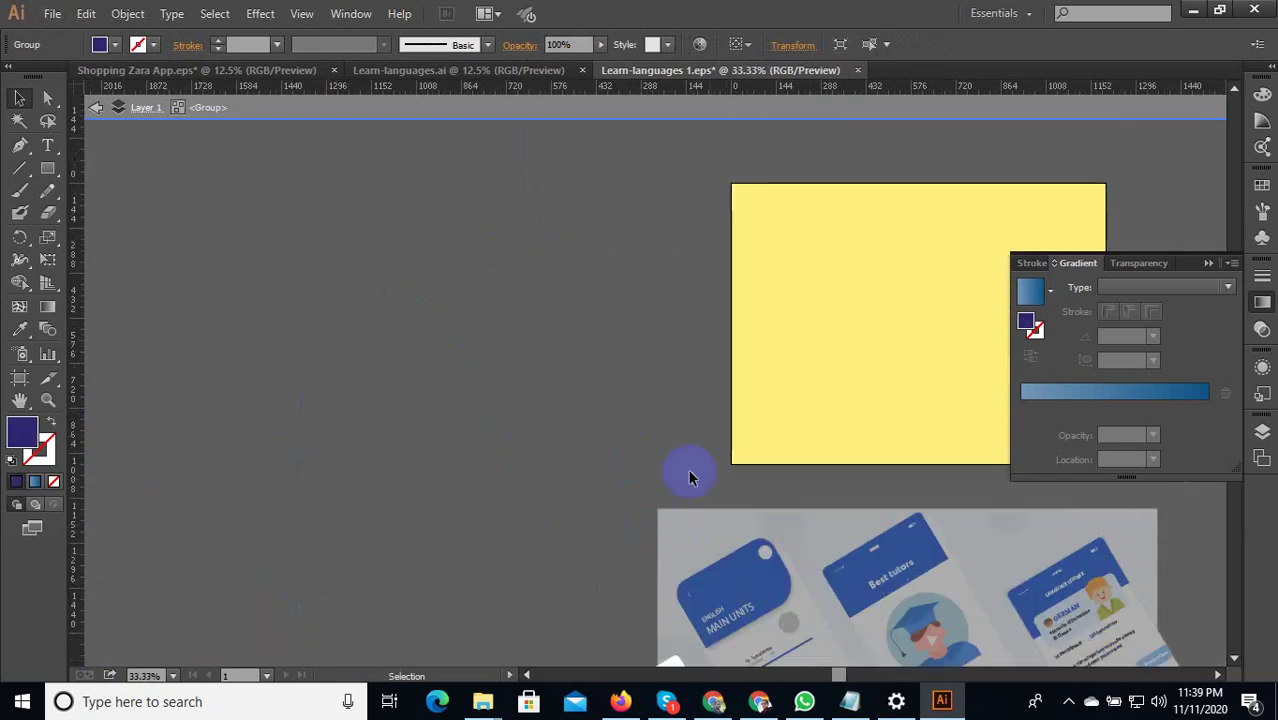
scroll(688, 480, down, 2)
scroll(722, 642, up, 3)
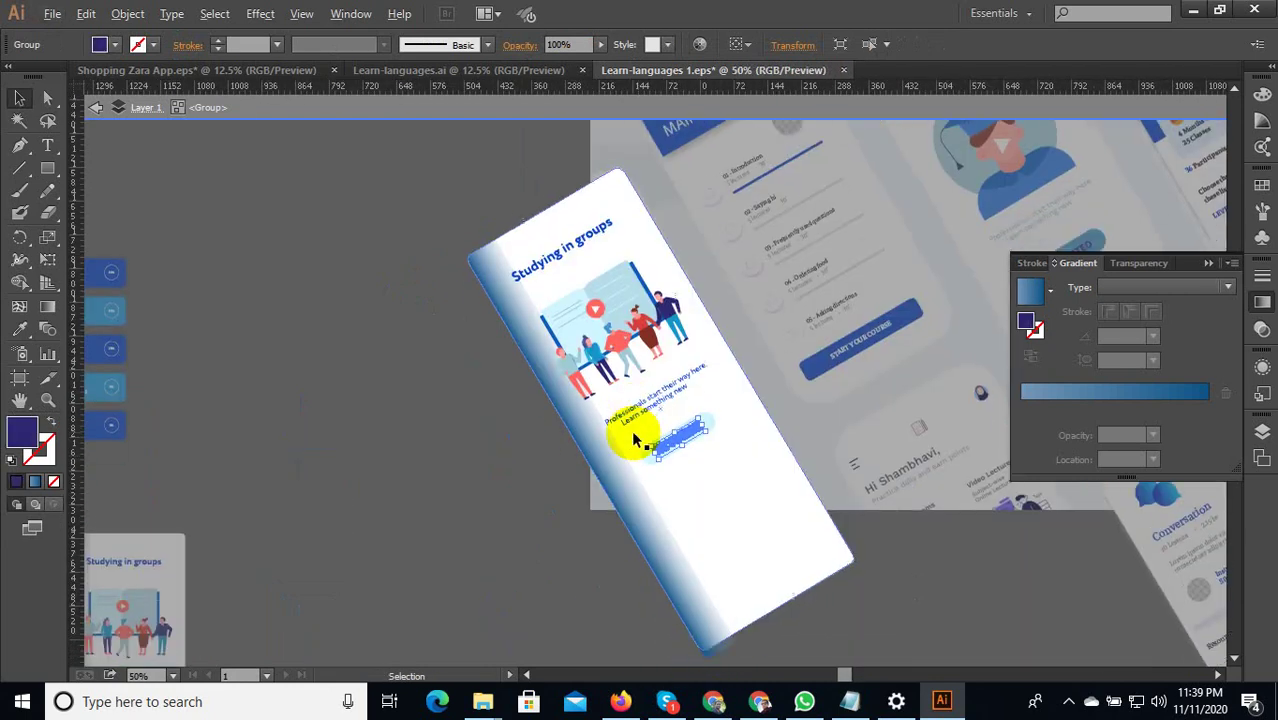
Move the caption text and GET STARTED button further down the card.
shift+click(653, 391)
scroll(676, 428, up, 2)
drag(676, 428, 790, 516)
scroll(783, 560, down, 2)
scroll(705, 465, down, 2)
Nudge the illustration slightly down and right.
click(705, 430)
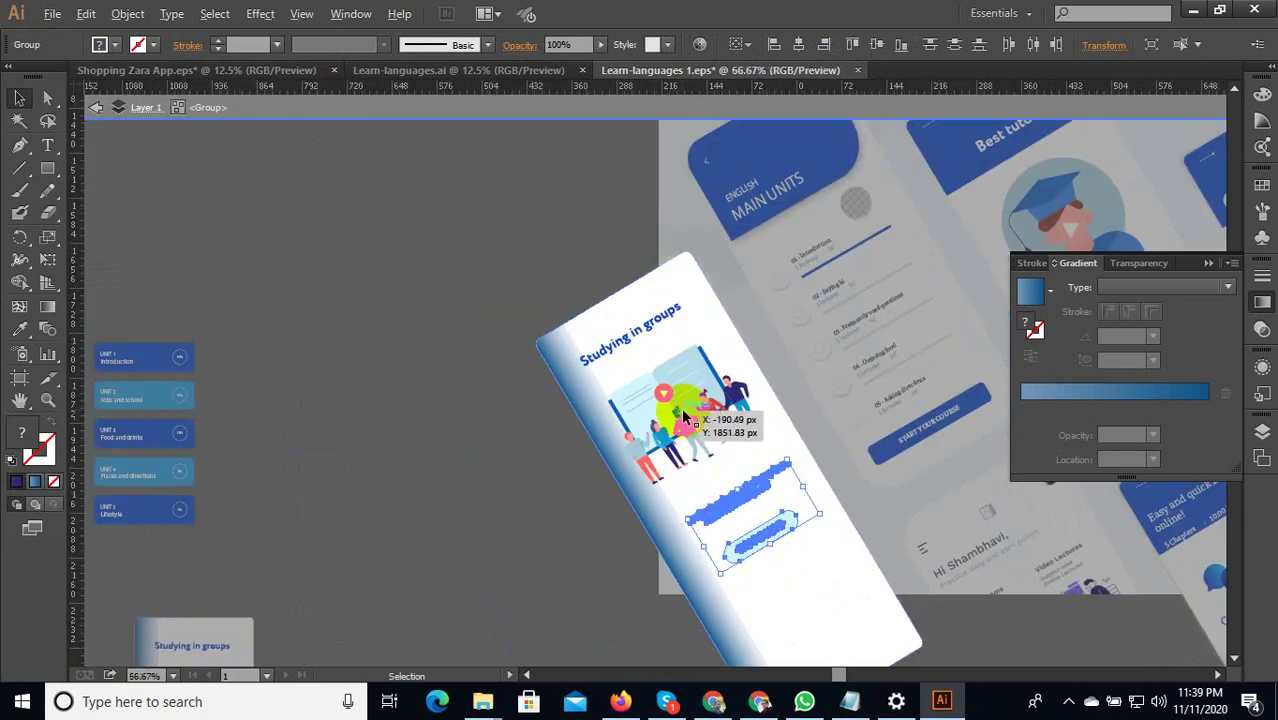
scroll(686, 415, up, 2)
drag(686, 421, 706, 447)
Drag the Studying in groups heading lower toward the illustration, then leave isolation mode.
click(632, 300)
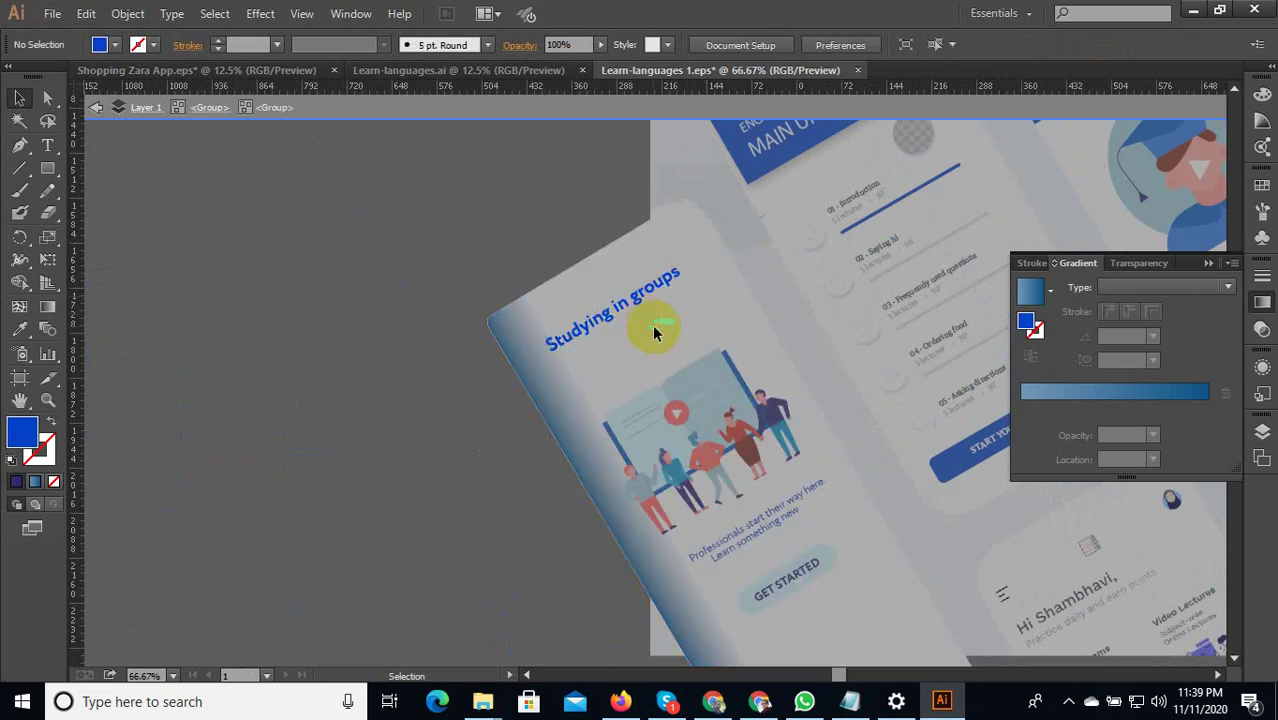
double_click(636, 302)
click(633, 301)
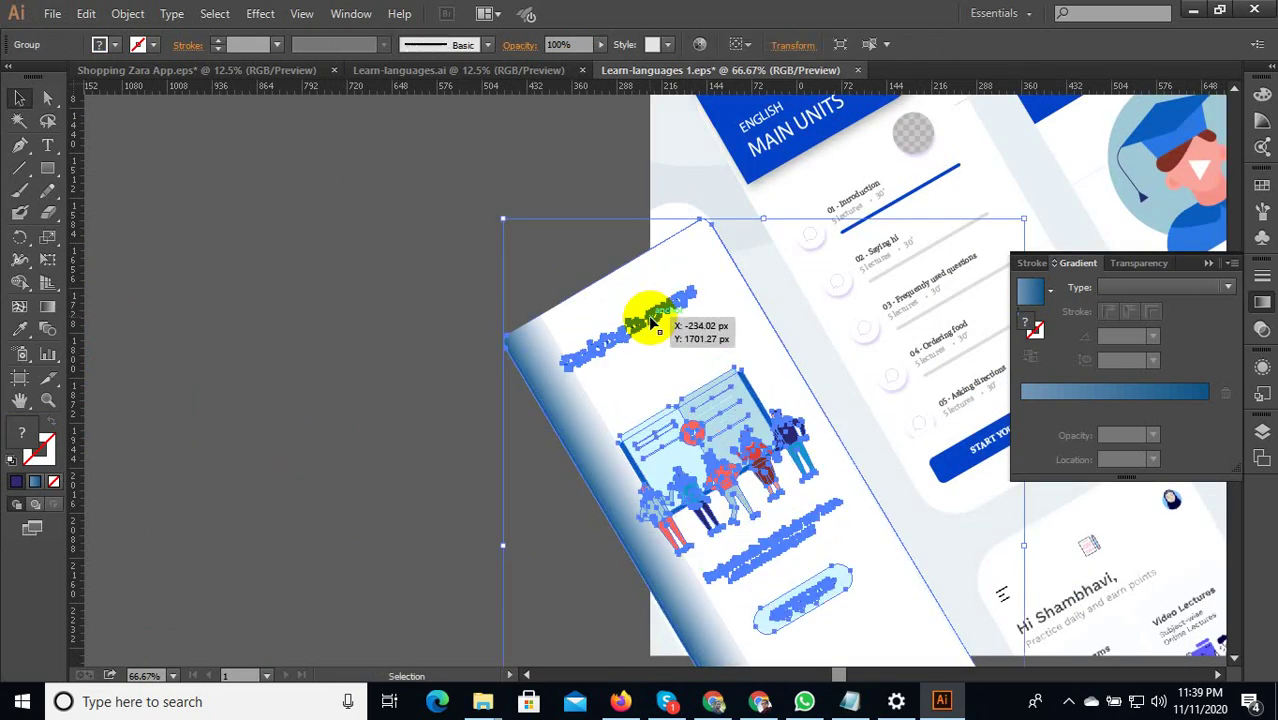
double_click(632, 300)
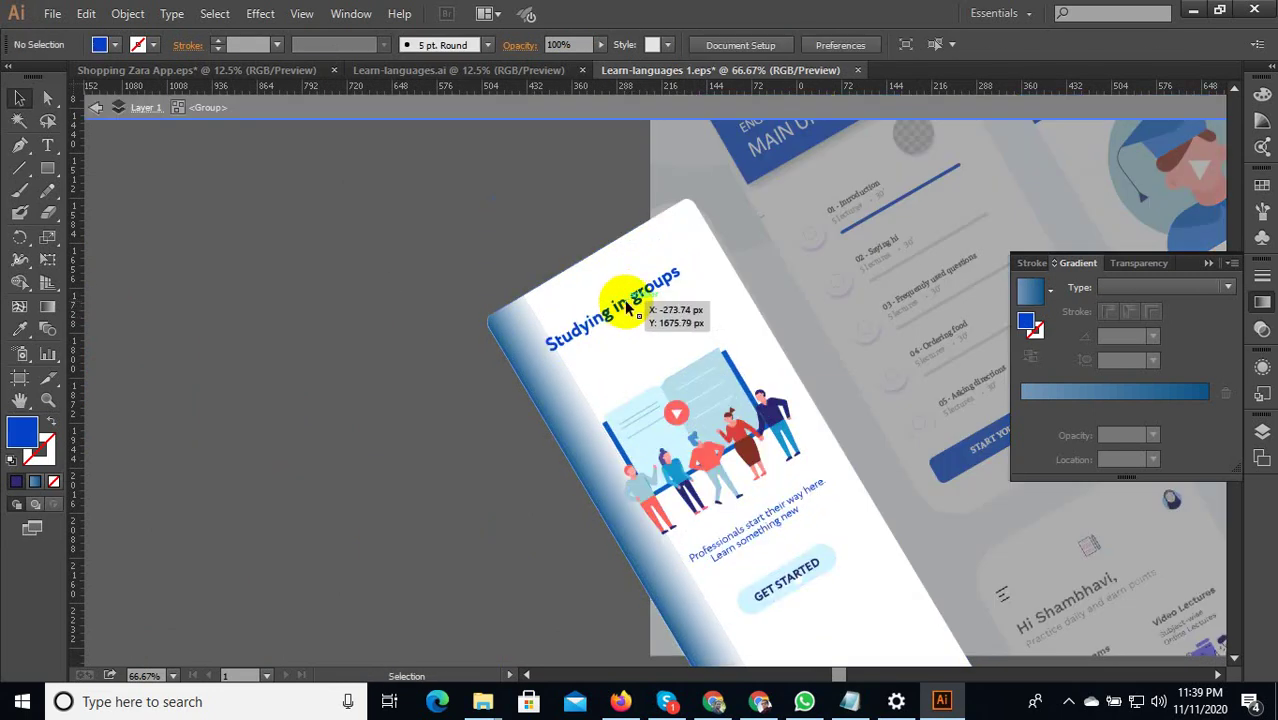
drag(624, 304, 634, 324)
click(527, 348)
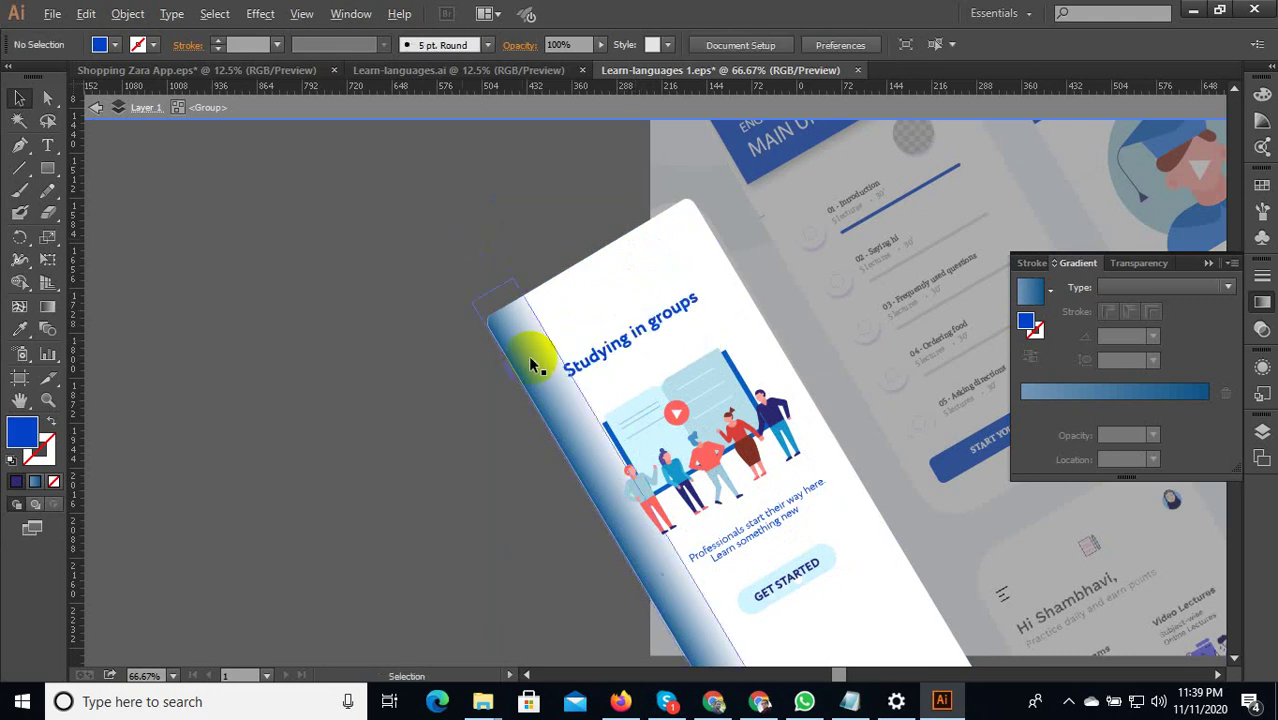
key(ctrl+minus)
key(ctrl+minus)
key(Escape)
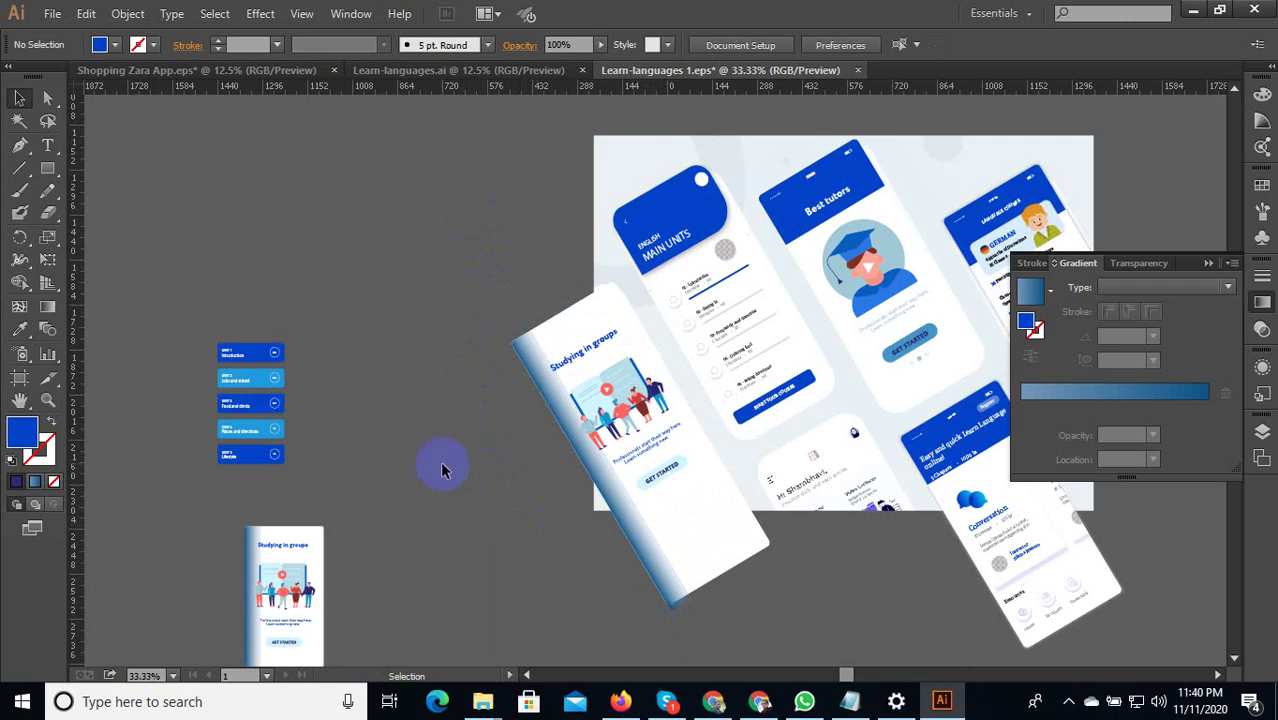
Drag the Conversation lessons screen onto the mockup artboard.
alt+scroll(444, 470, down, 3)
alt+scroll(818, 318, up, 2)
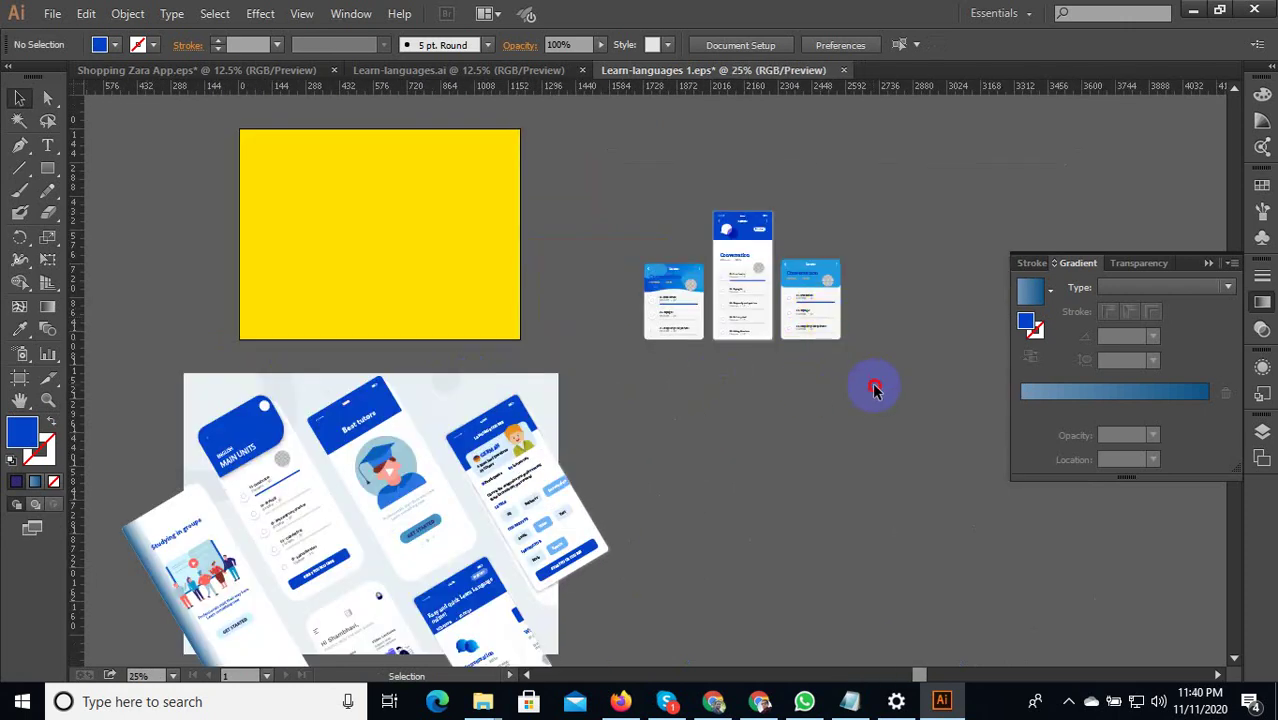
drag(814, 263, 550, 619)
alt+scroll(845, 322, down, 1)
alt+scroll(550, 619, up, 4)
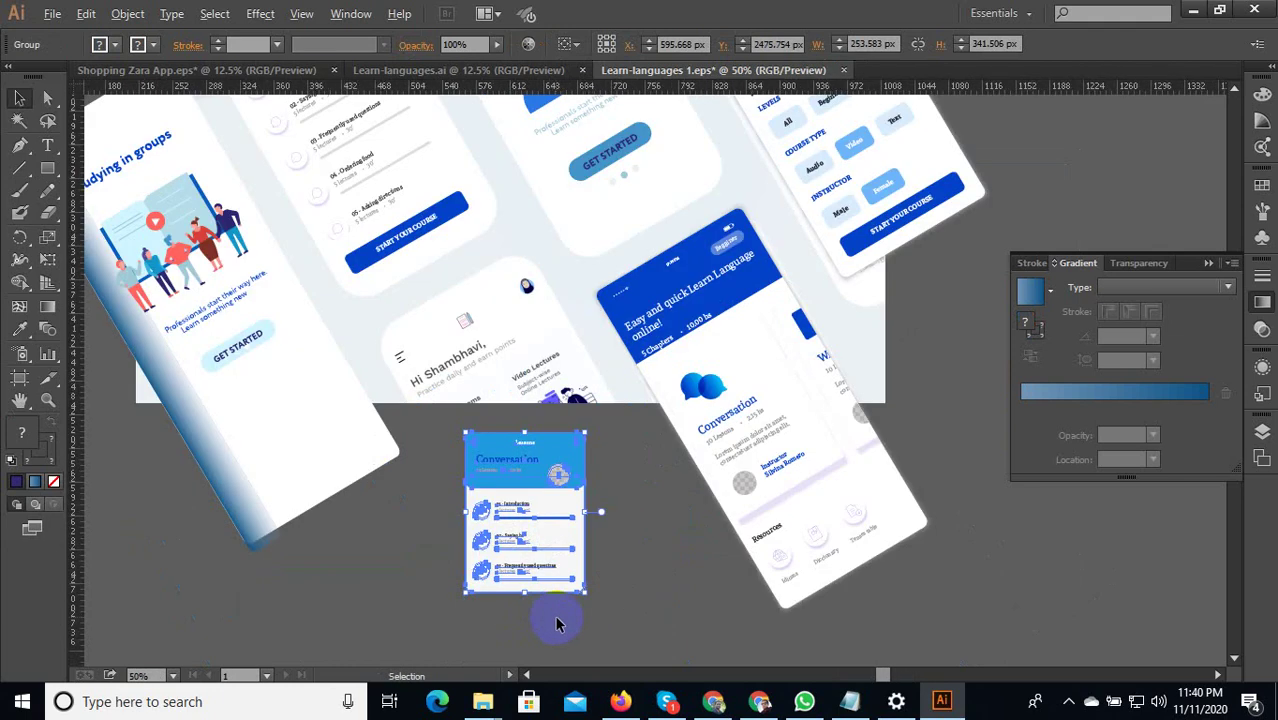
alt+scroll(679, 502, down, 2)
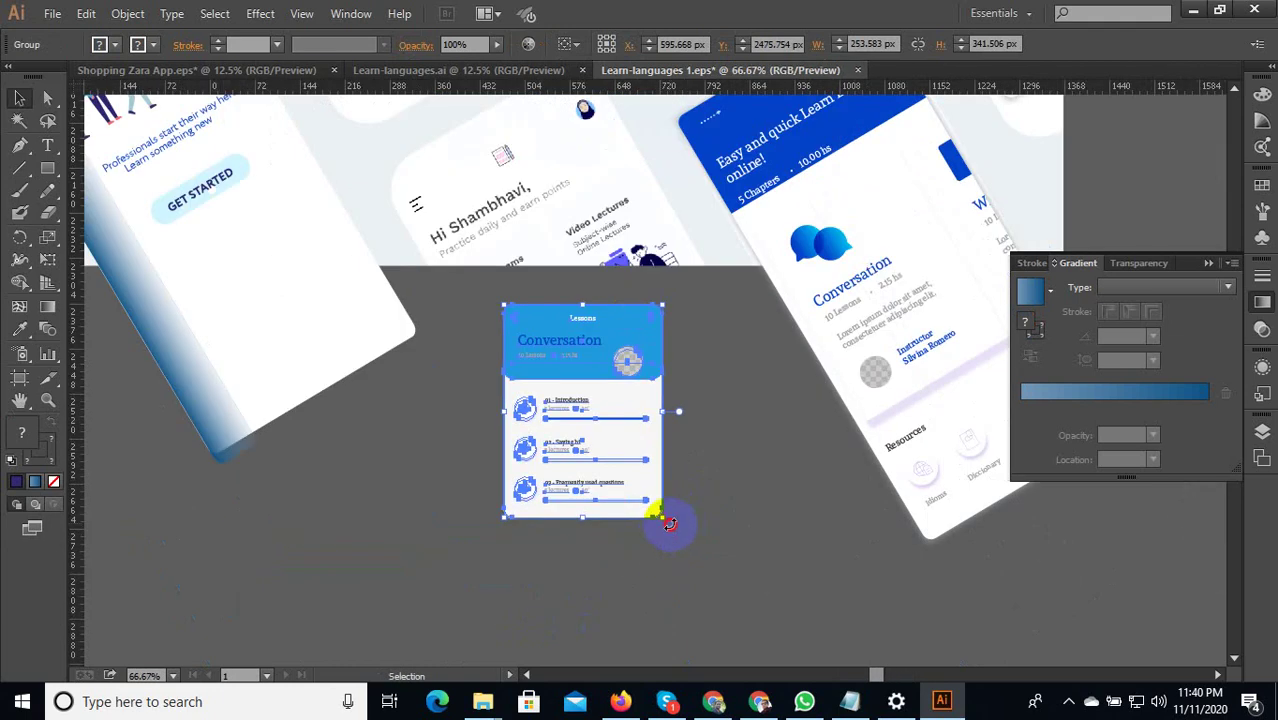
Tilt the Conversation lessons screen about 32° and enlarge it to about 556 × 602 px.
drag(670, 524, 792, 503)
key(ctrl+minus)
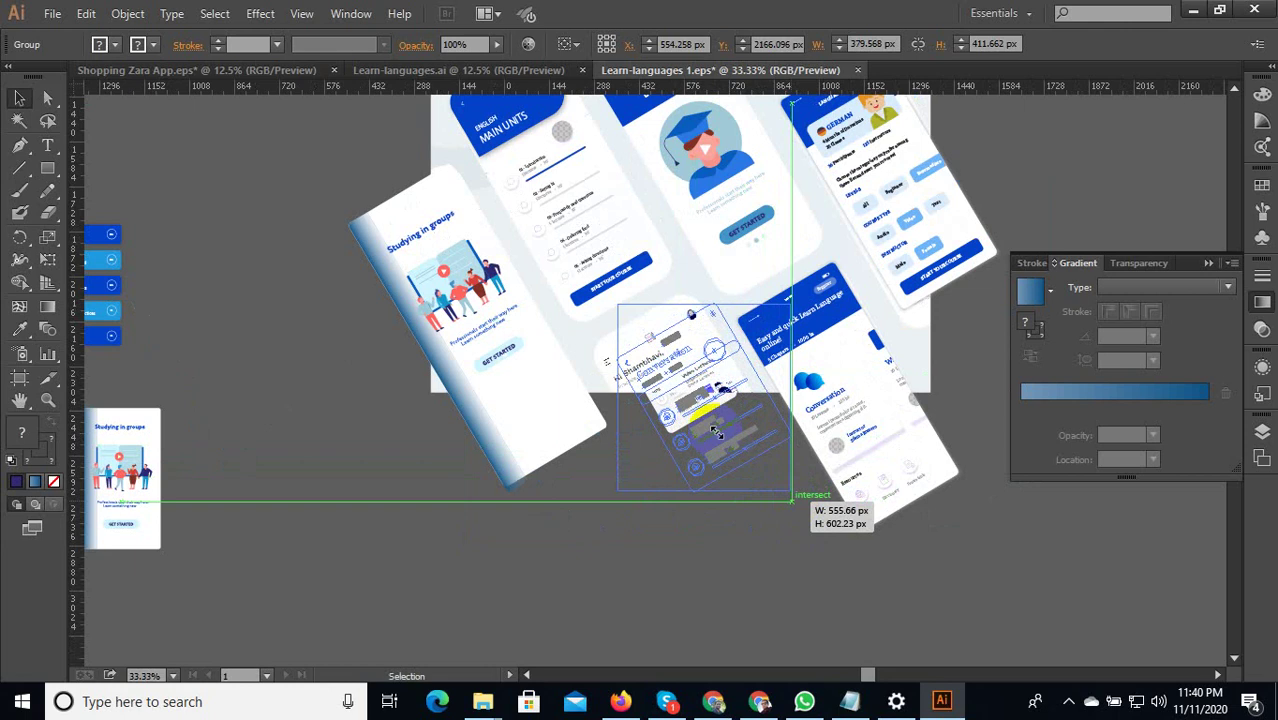
drag(716, 432, 687, 421)
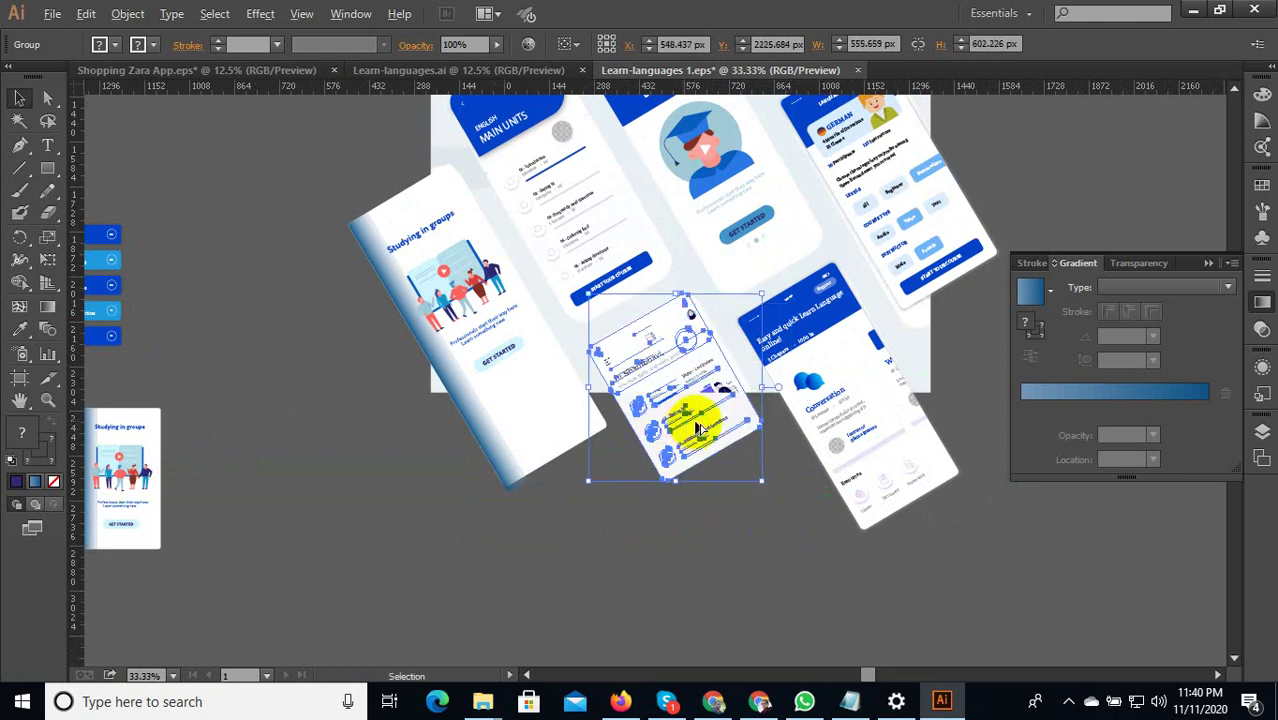
key(ctrl+plus)
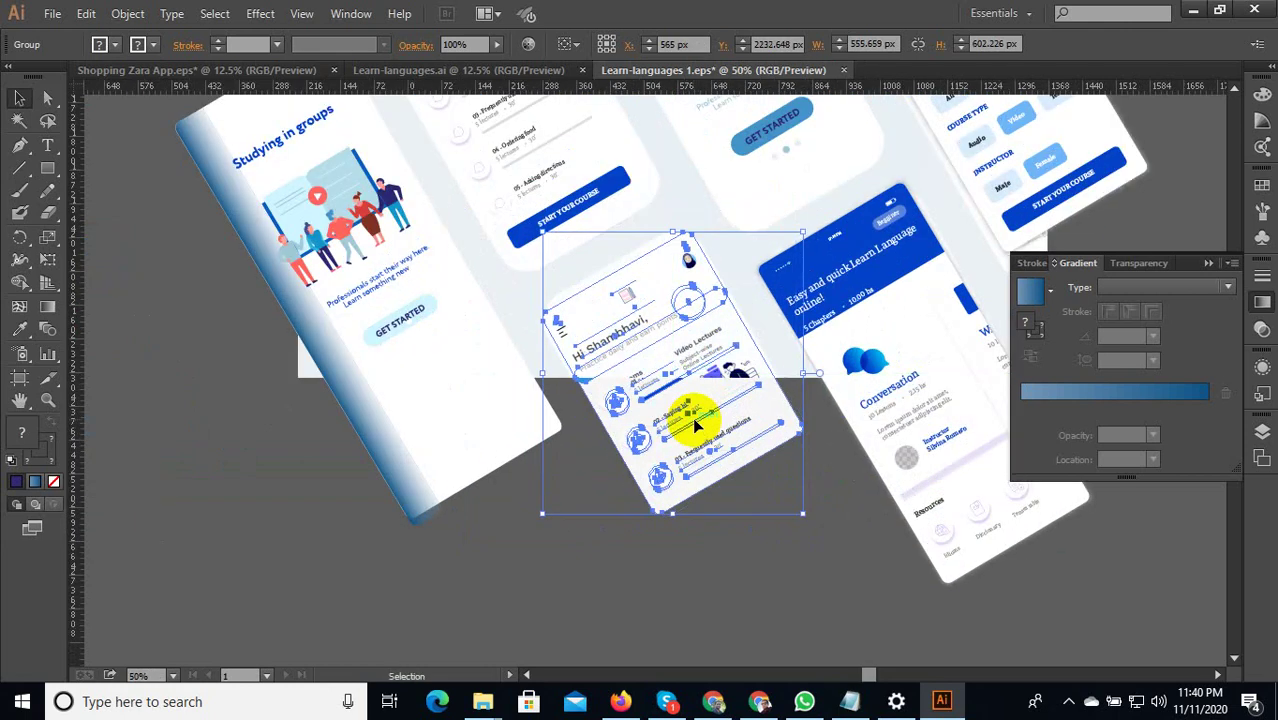
click(735, 548)
key(ctrl+minus)
key(ctrl+minus)
key(ctrl+minus)
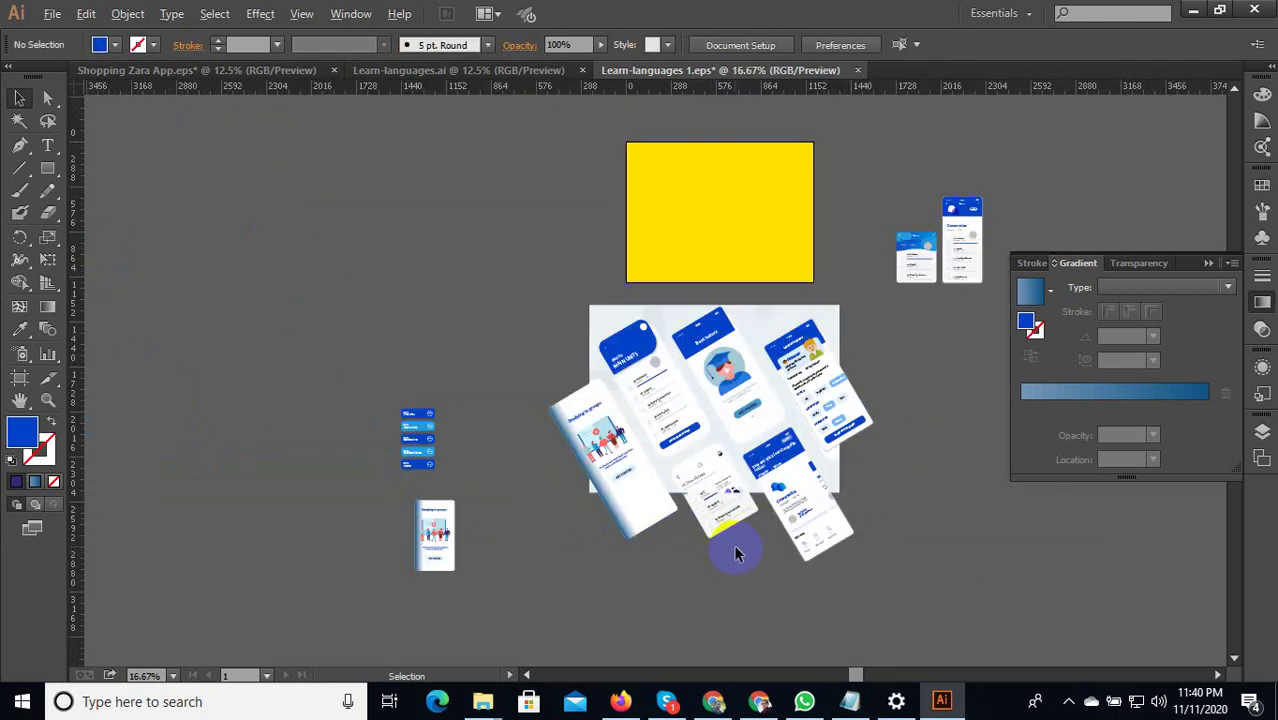
scroll(735, 549, up, 1)
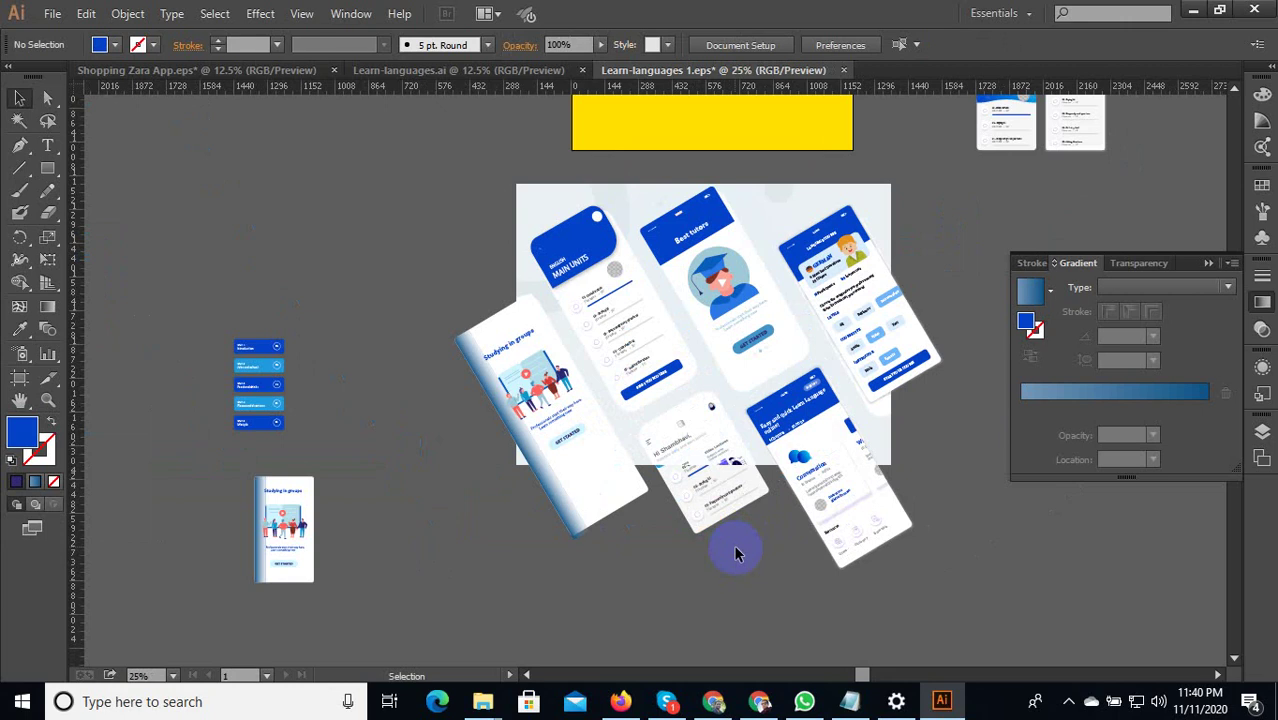
Draw a 1600 × 1200 px blue rectangle over the mockup image.
click(48, 169)
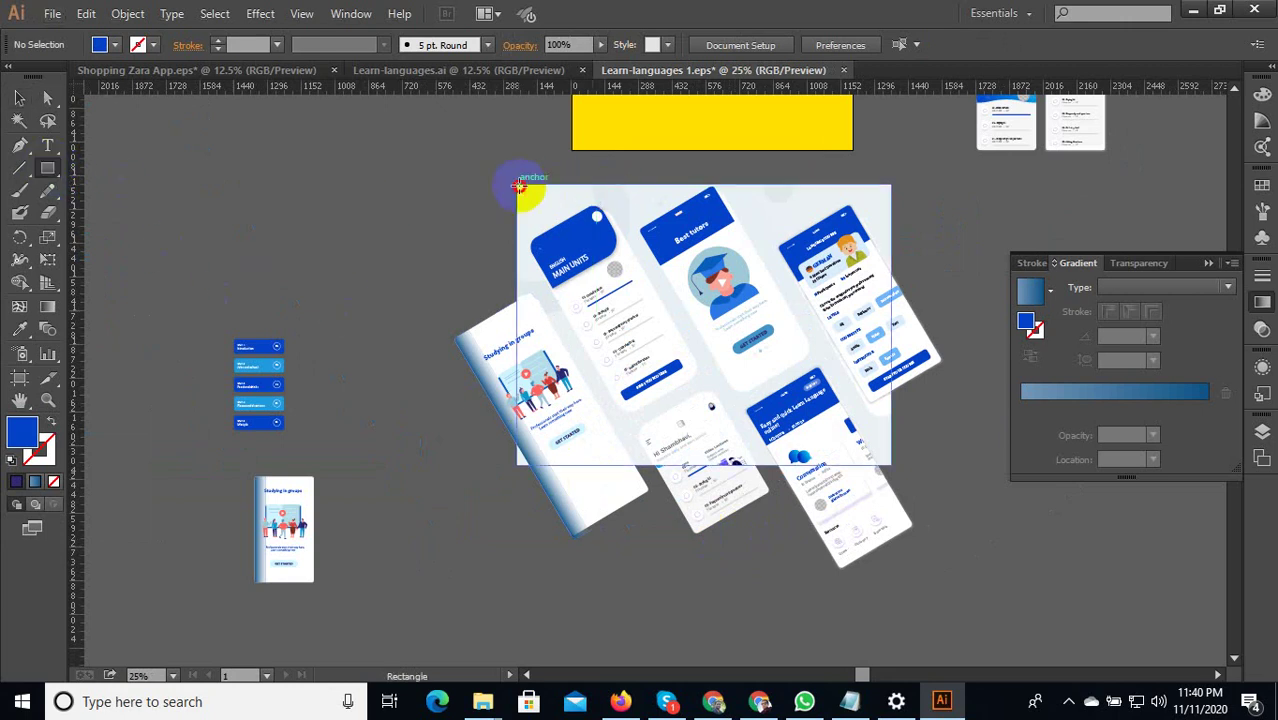
drag(518, 185, 891, 465)
click(14, 98)
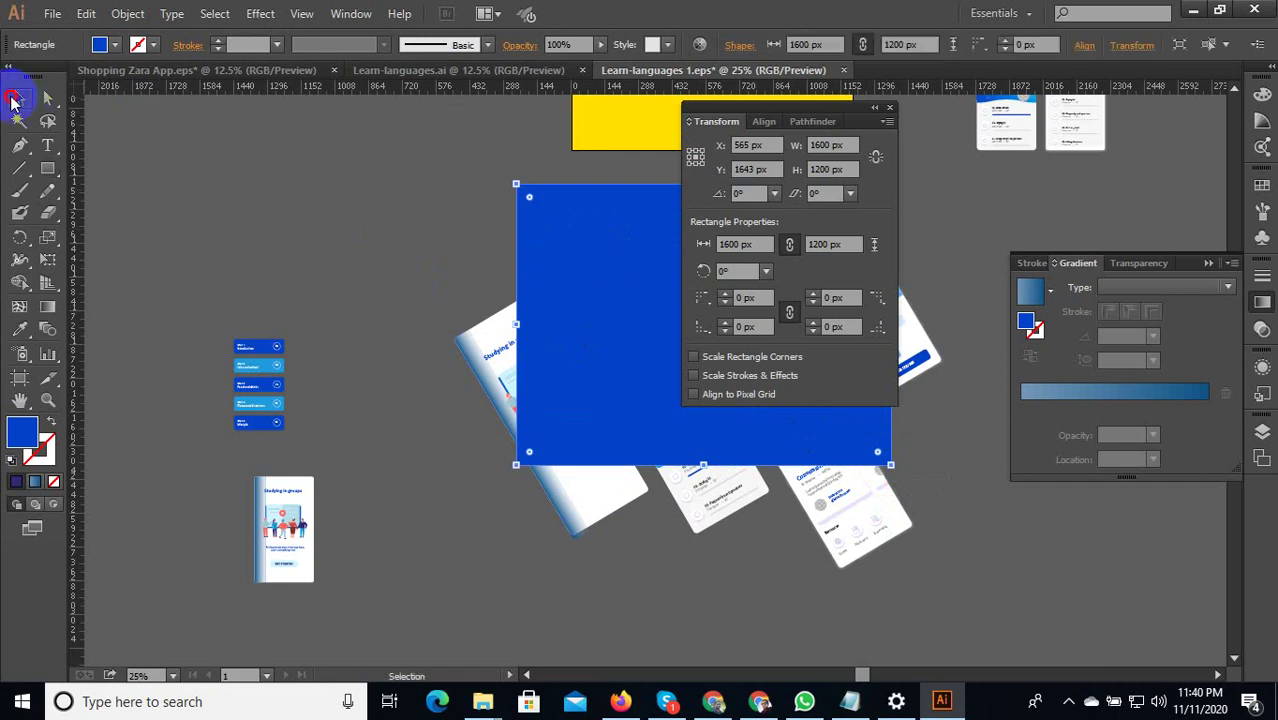
click(341, 235)
Move the flat mockup image to the upper left and put the rectangle back over the tilted screens.
scroll(633, 565, down, 3)
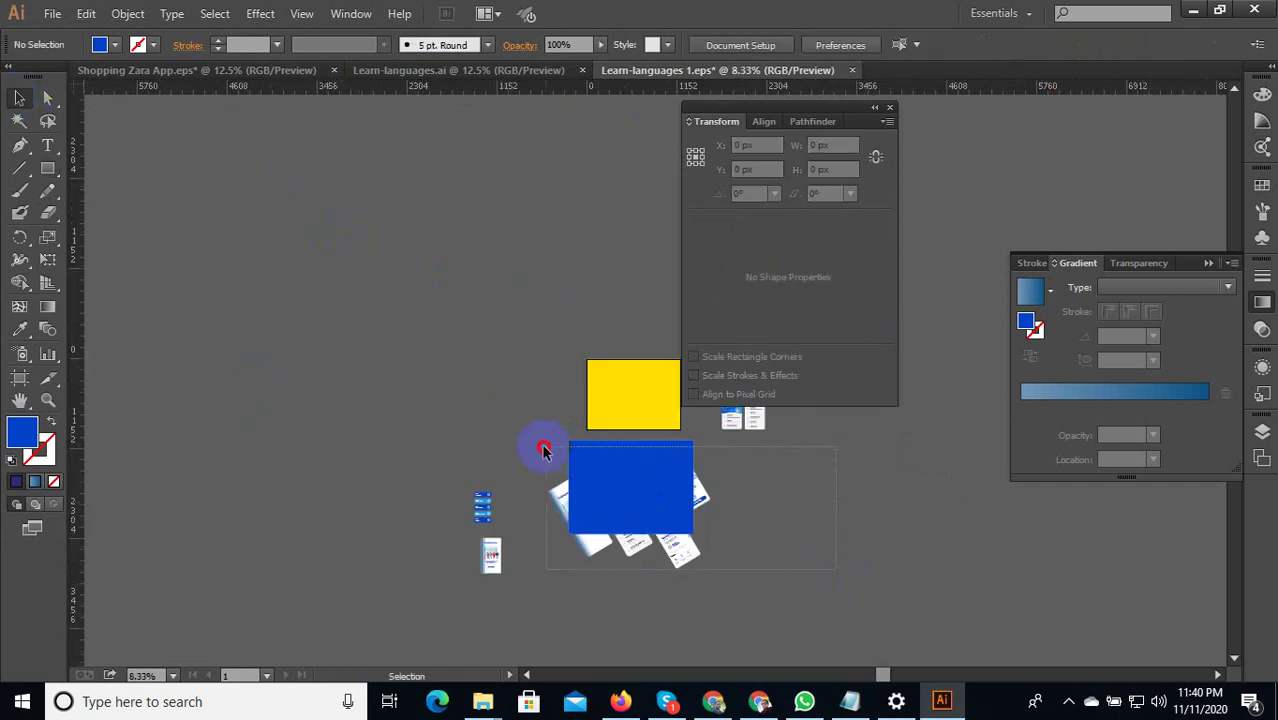
drag(543, 451, 636, 497)
click(784, 483)
scroll(690, 457, up, 2)
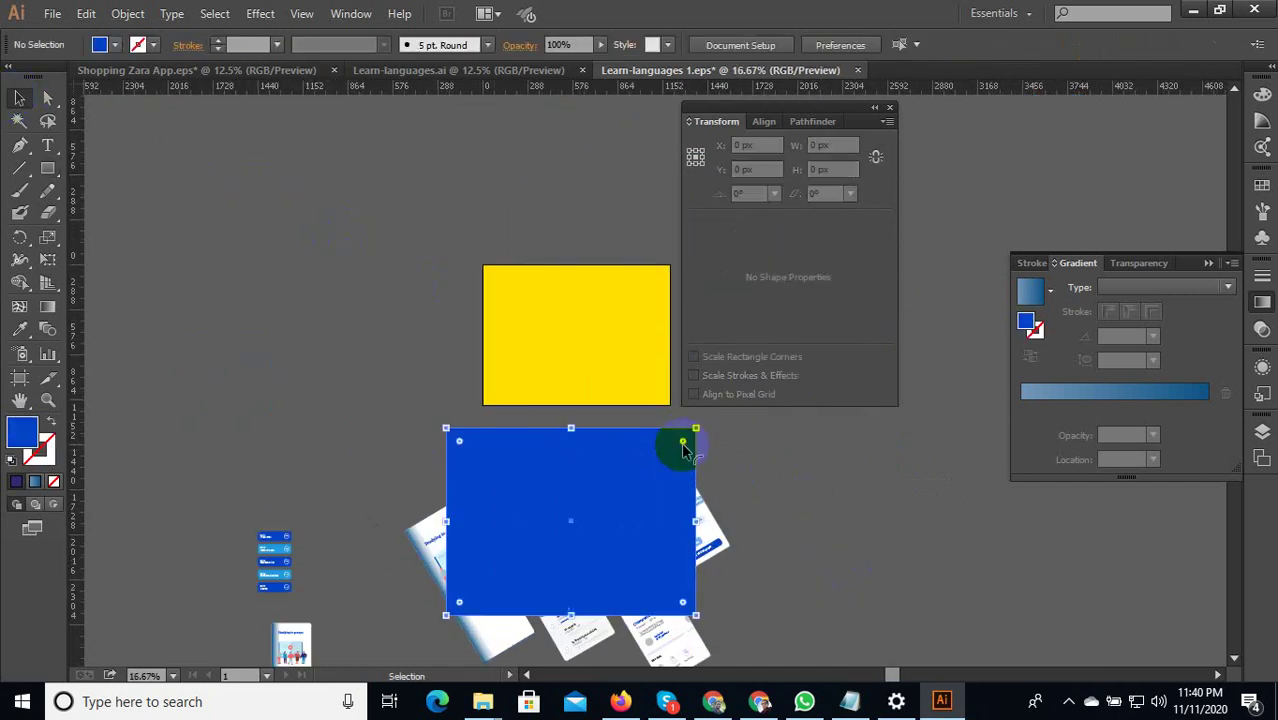
drag(683, 450, 822, 452)
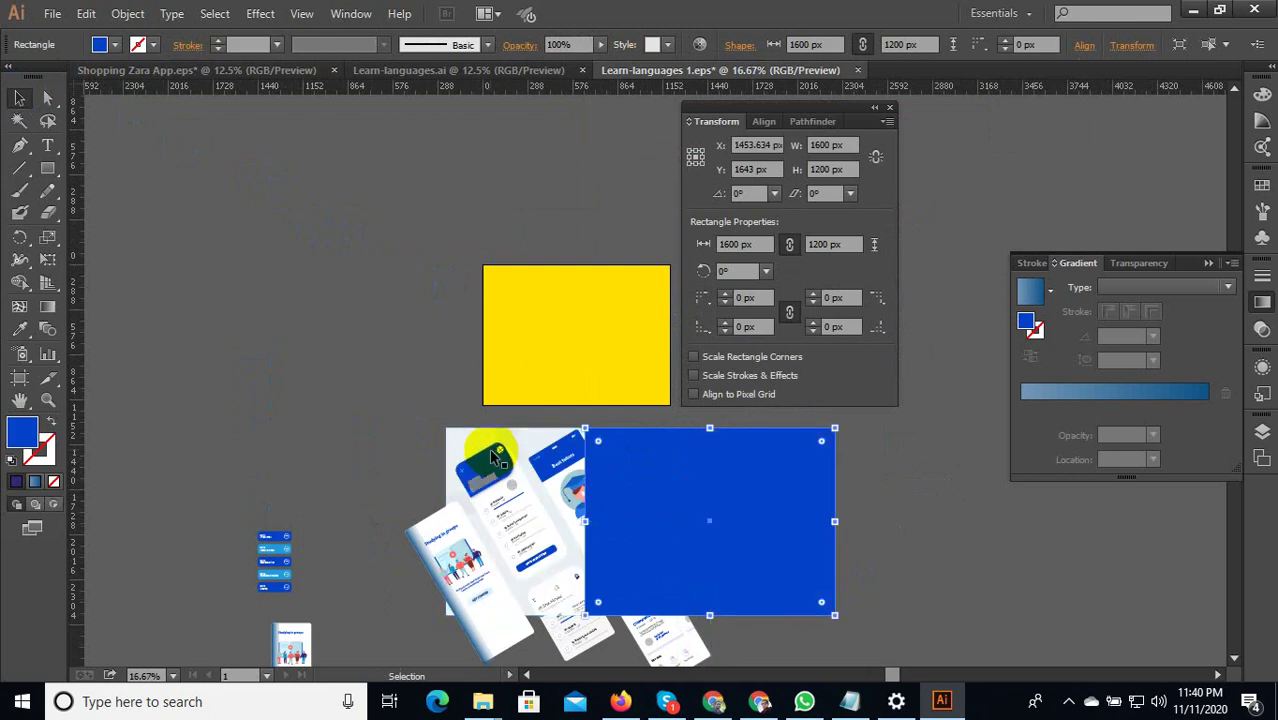
click(461, 431)
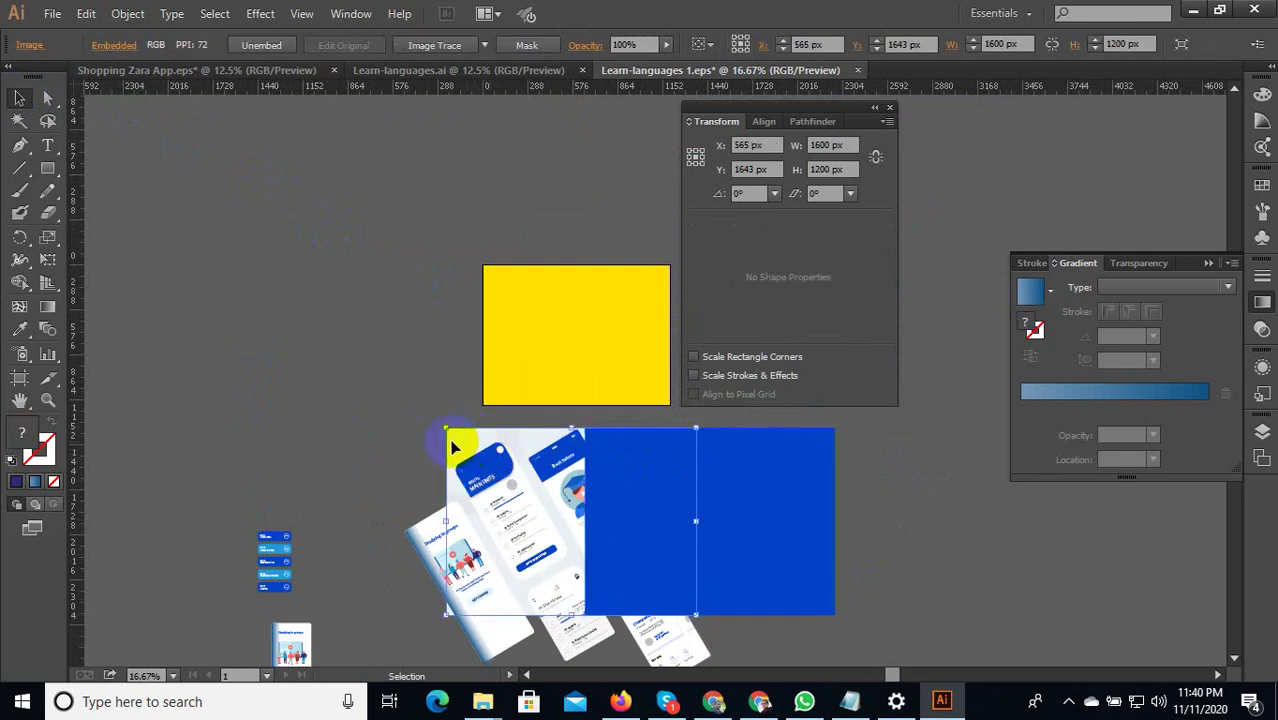
drag(461, 431, 195, 278)
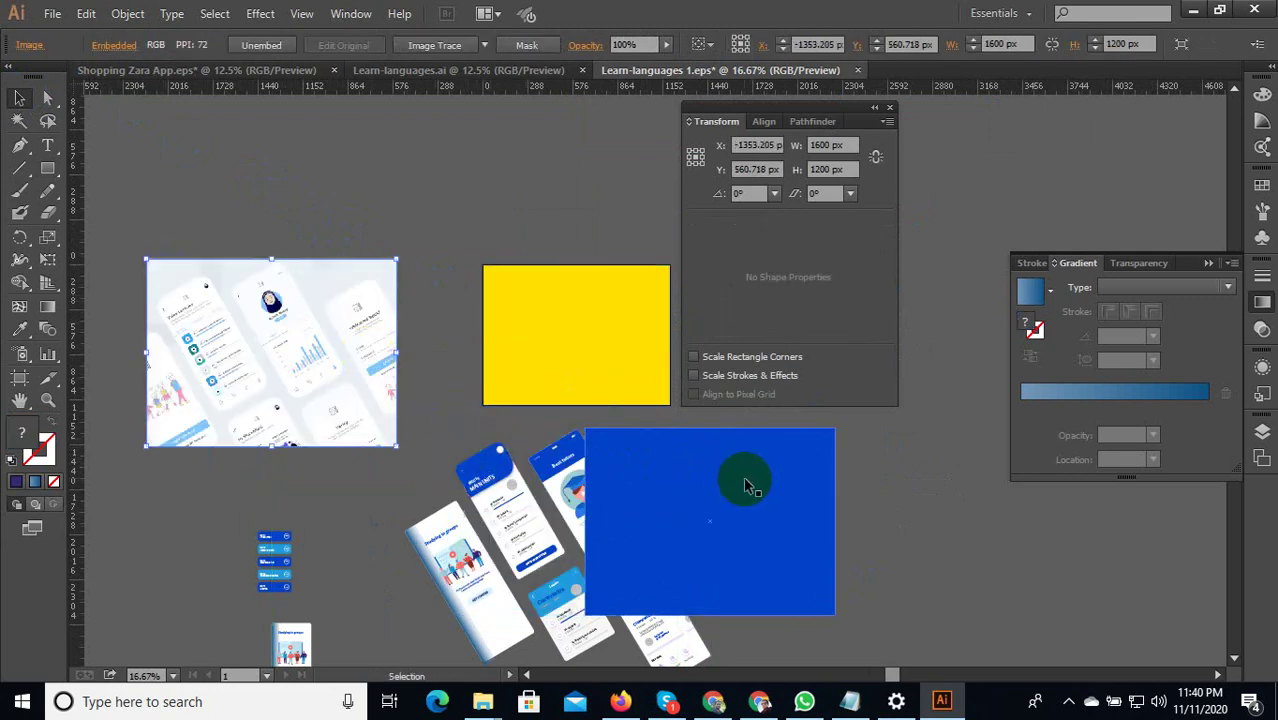
drag(740, 480, 595, 472)
Send the blue rectangle to the back, behind the tilted screens.
right_click(603, 488)
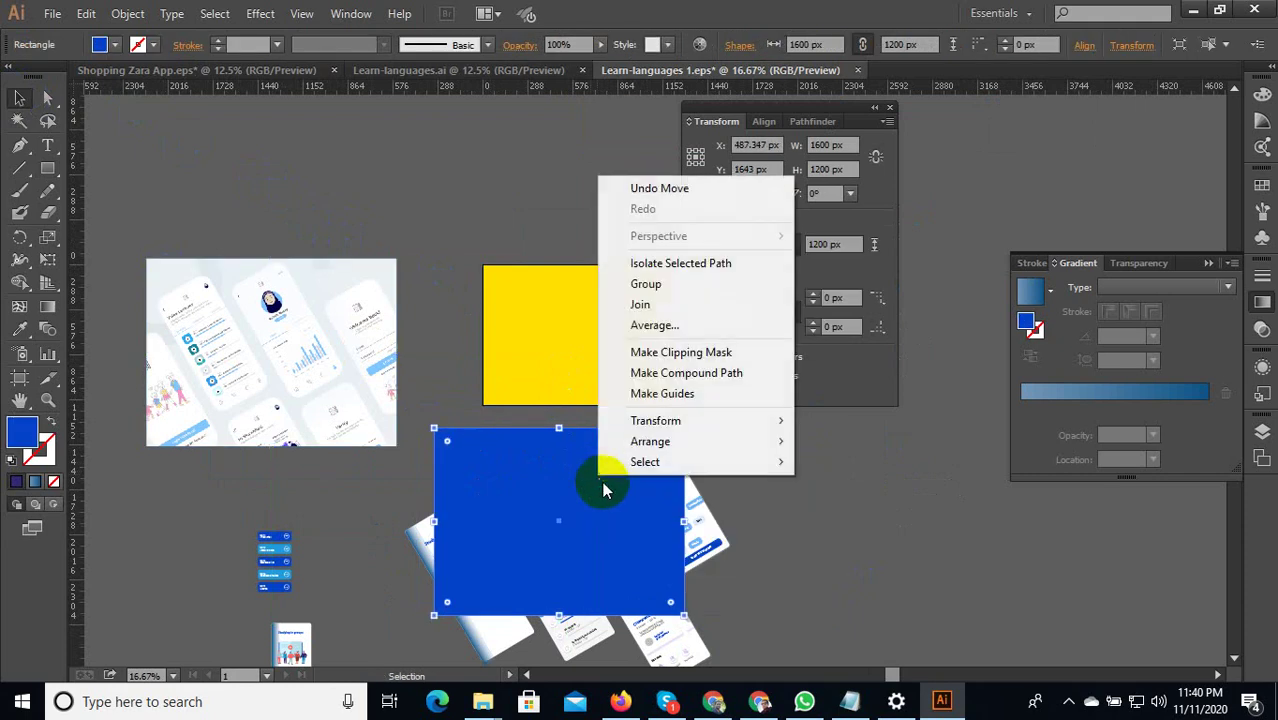
mouse_move(680, 443)
click(845, 505)
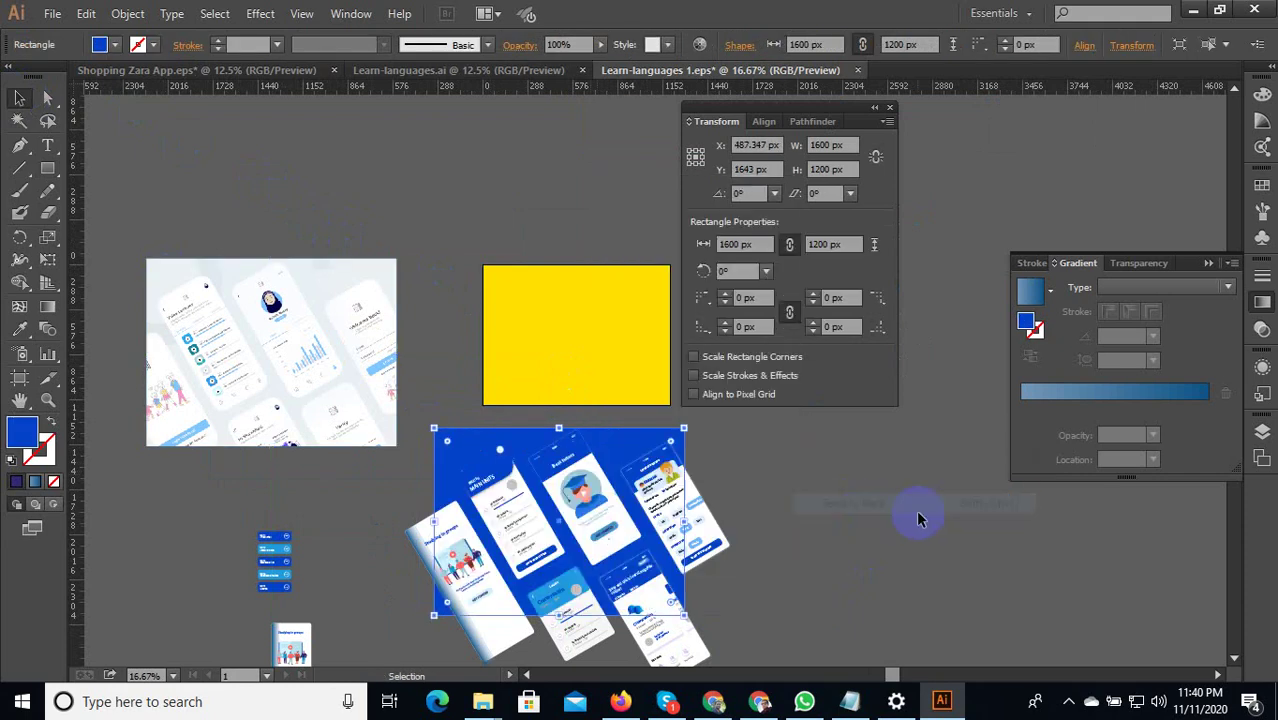
click(920, 519)
scroll(650, 480, up, 2)
scroll(663, 470, down, 2)
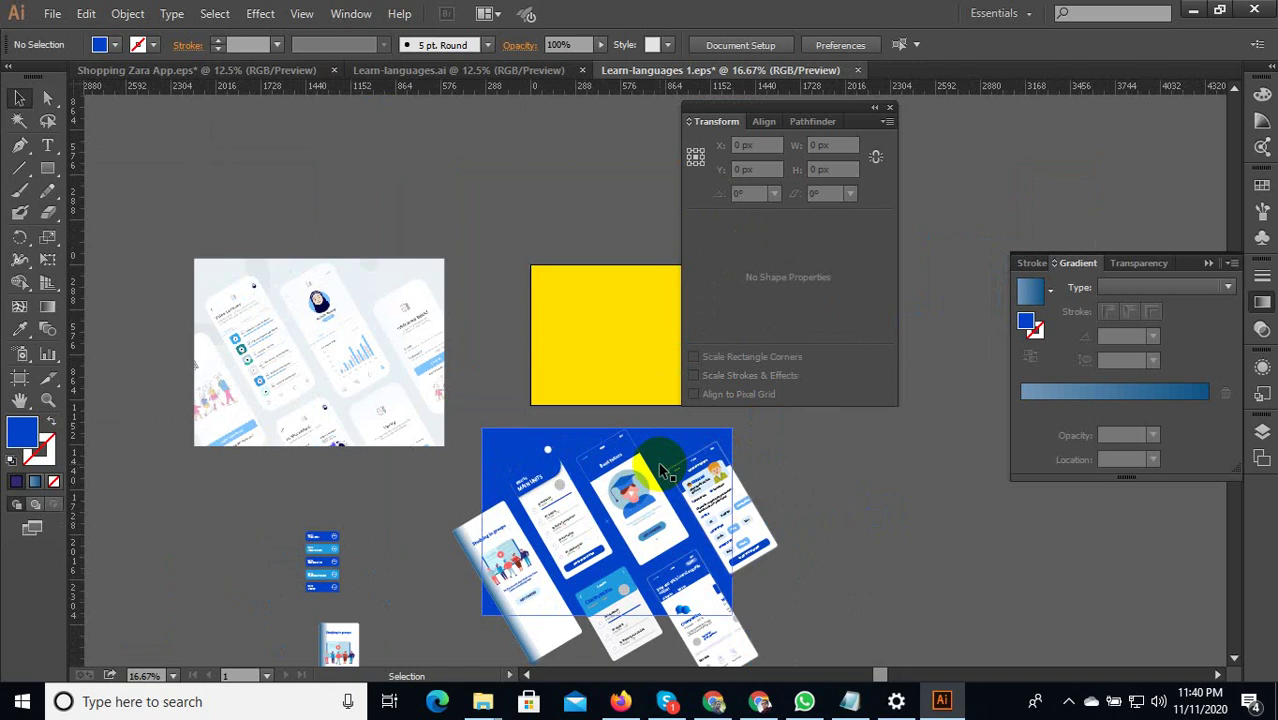
Make a clipping mask from the rectangle and screens, then undo it.
click(660, 469)
drag(808, 606, 485, 443)
right_click(537, 440)
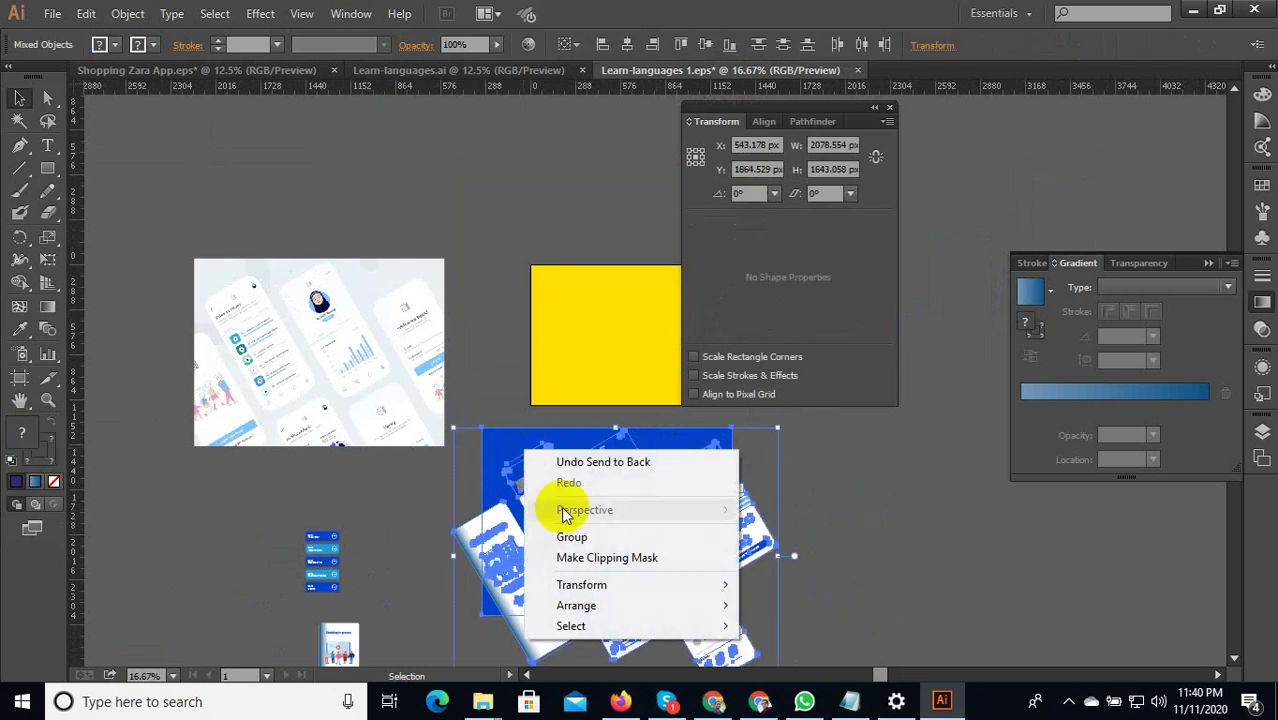
click(572, 557)
click(738, 383)
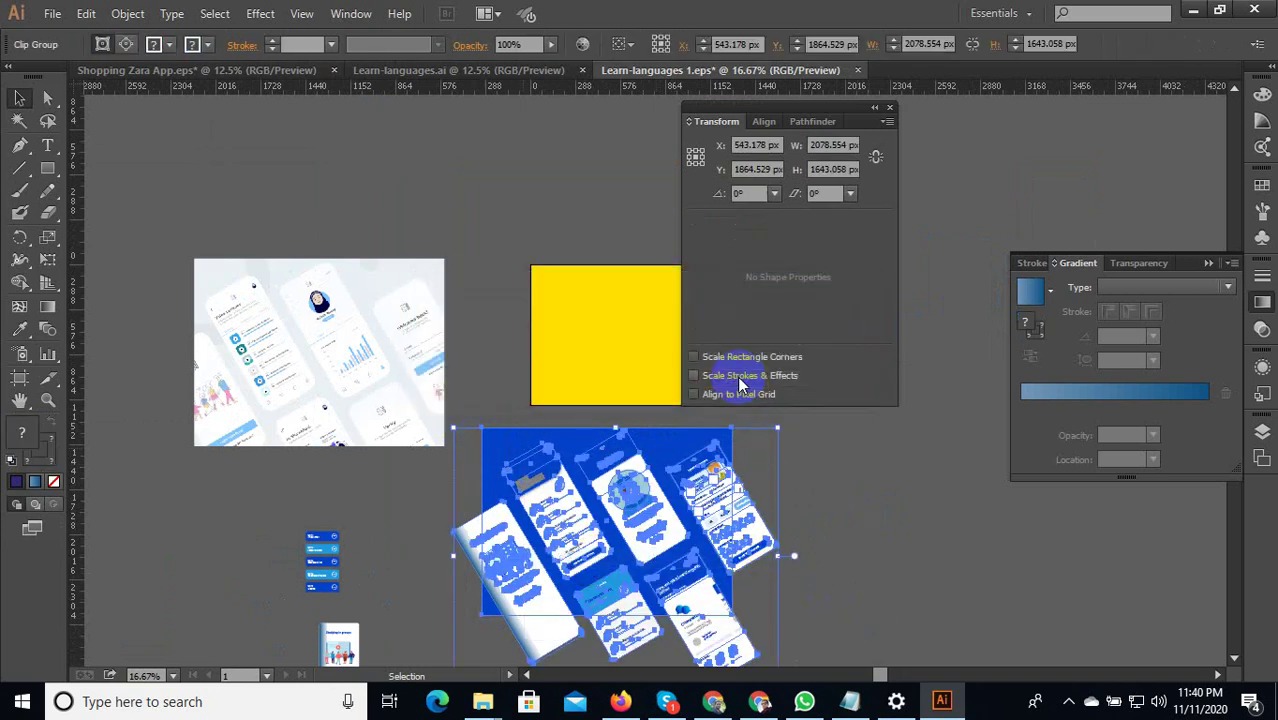
key(ctrl+z)
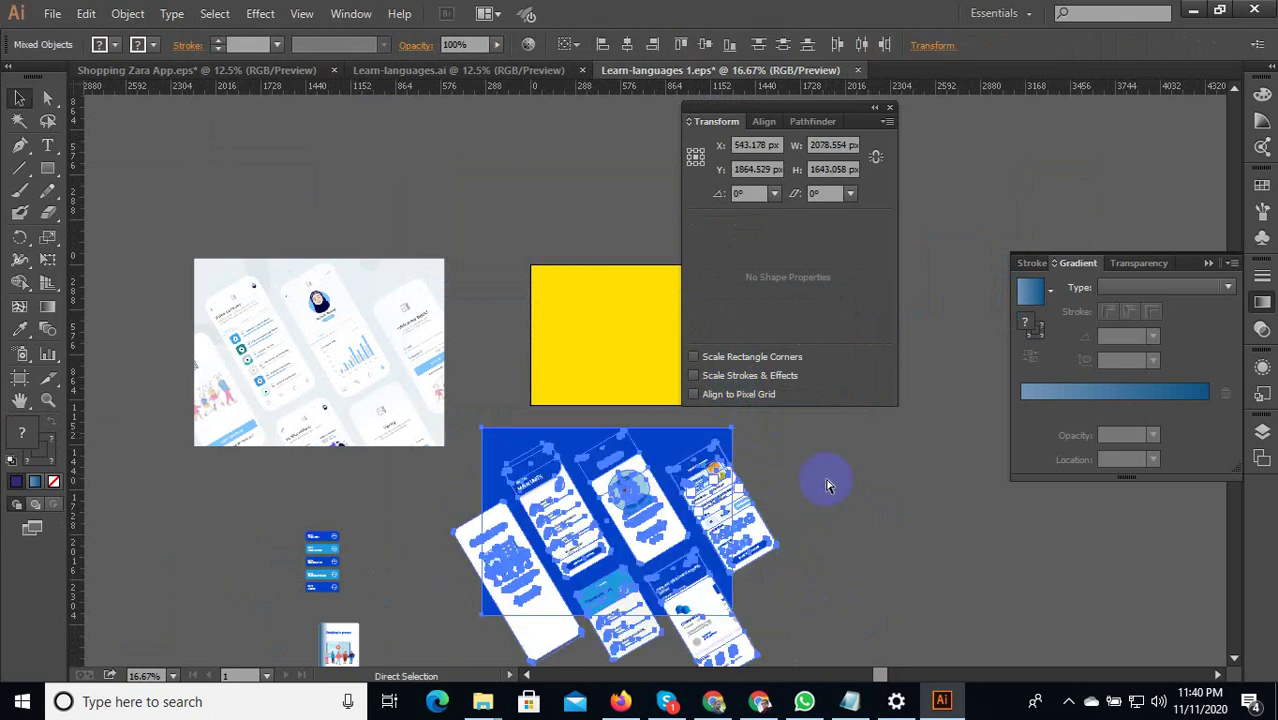
click(830, 481)
click(729, 450)
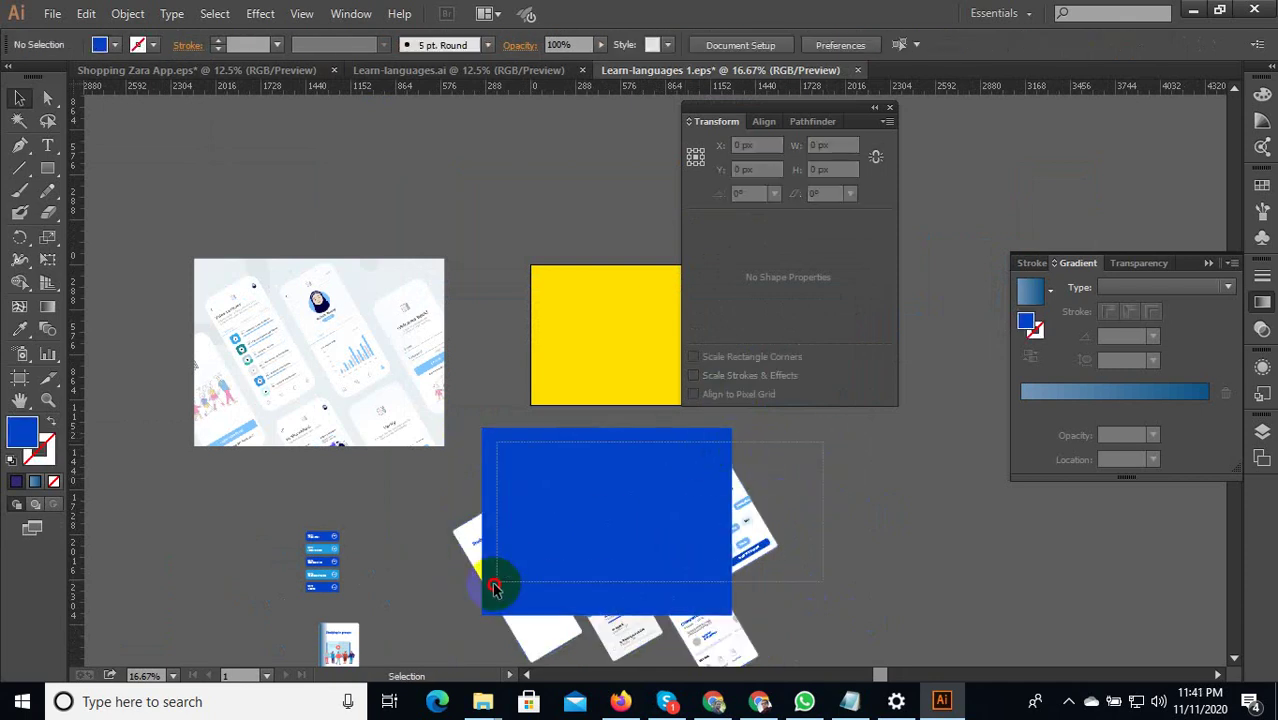
Select the rectangle with the tilted screens again and apply Make Clipping Mask.
drag(494, 588, 490, 591)
right_click(572, 520)
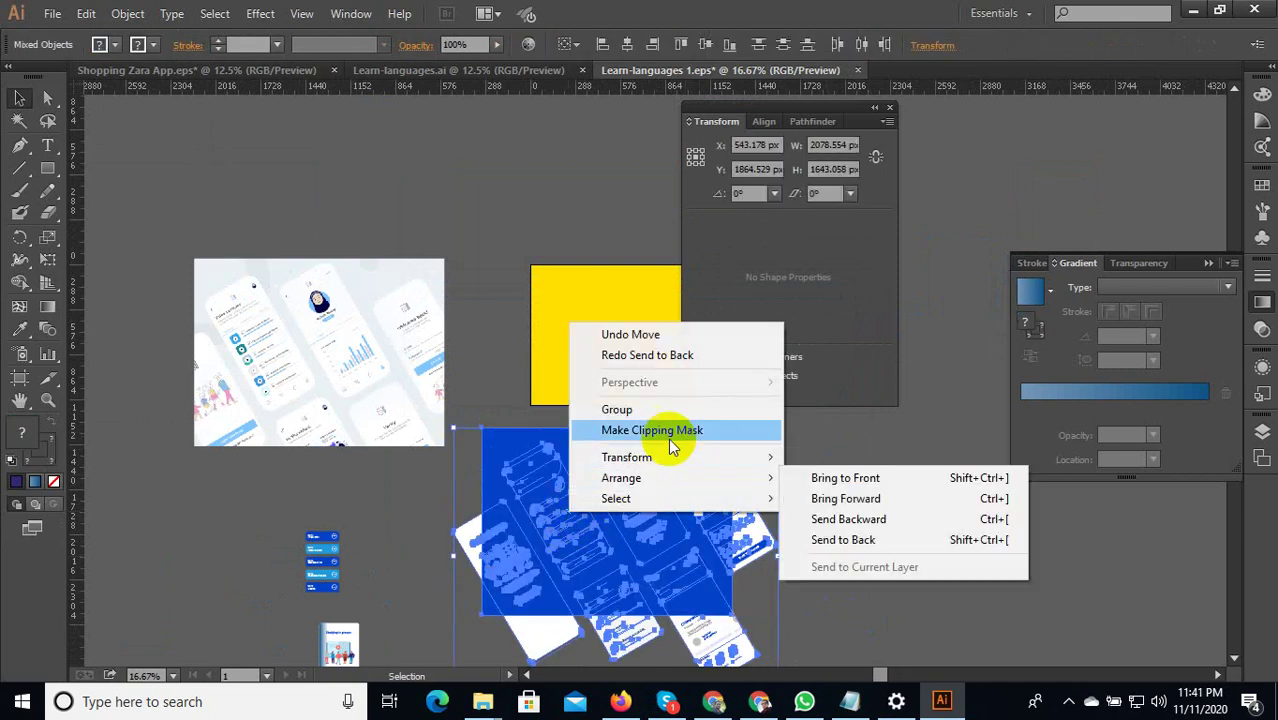
click(668, 432)
click(489, 610)
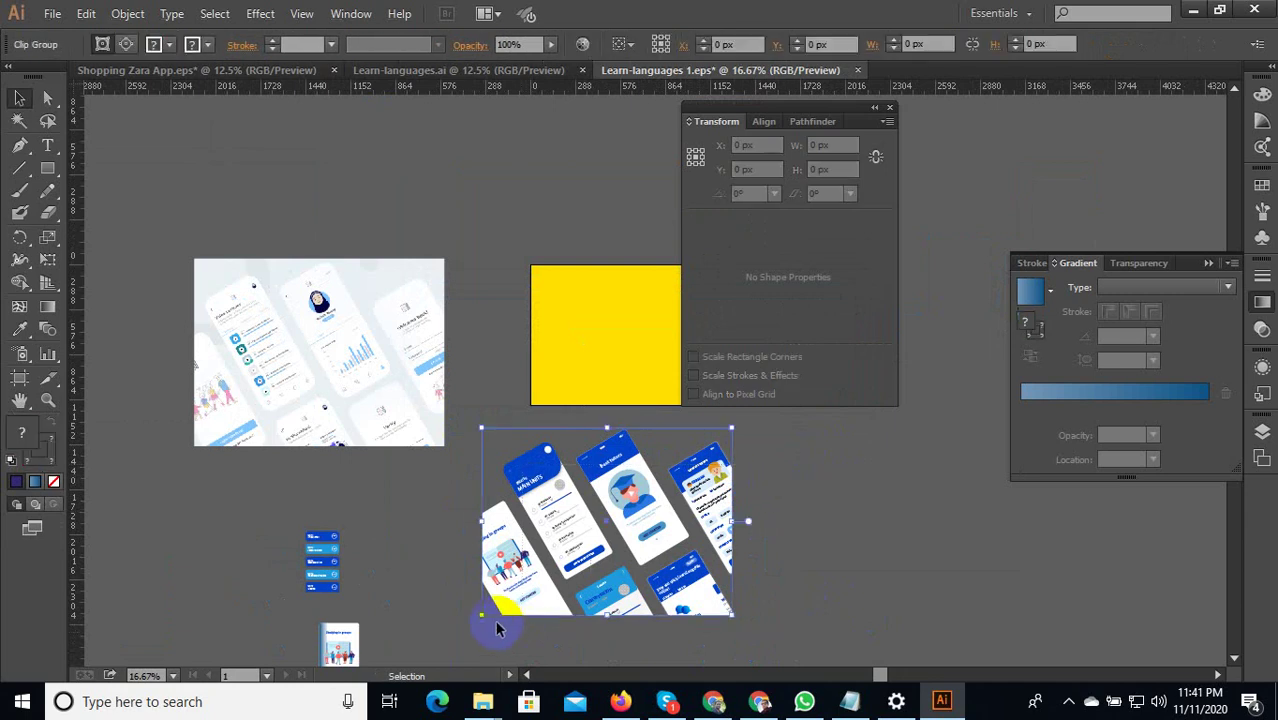
scroll(485, 622, up, 1)
scroll(489, 550, down, 1)
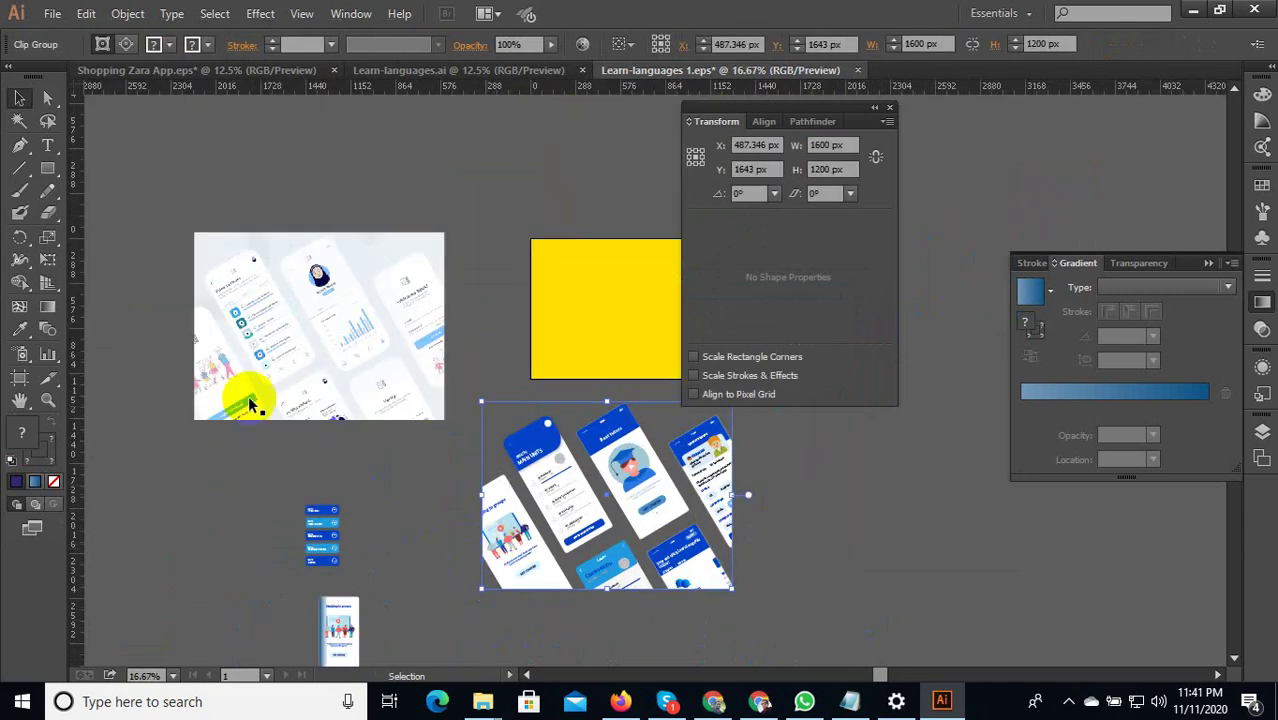
click(123, 360)
click(47, 168)
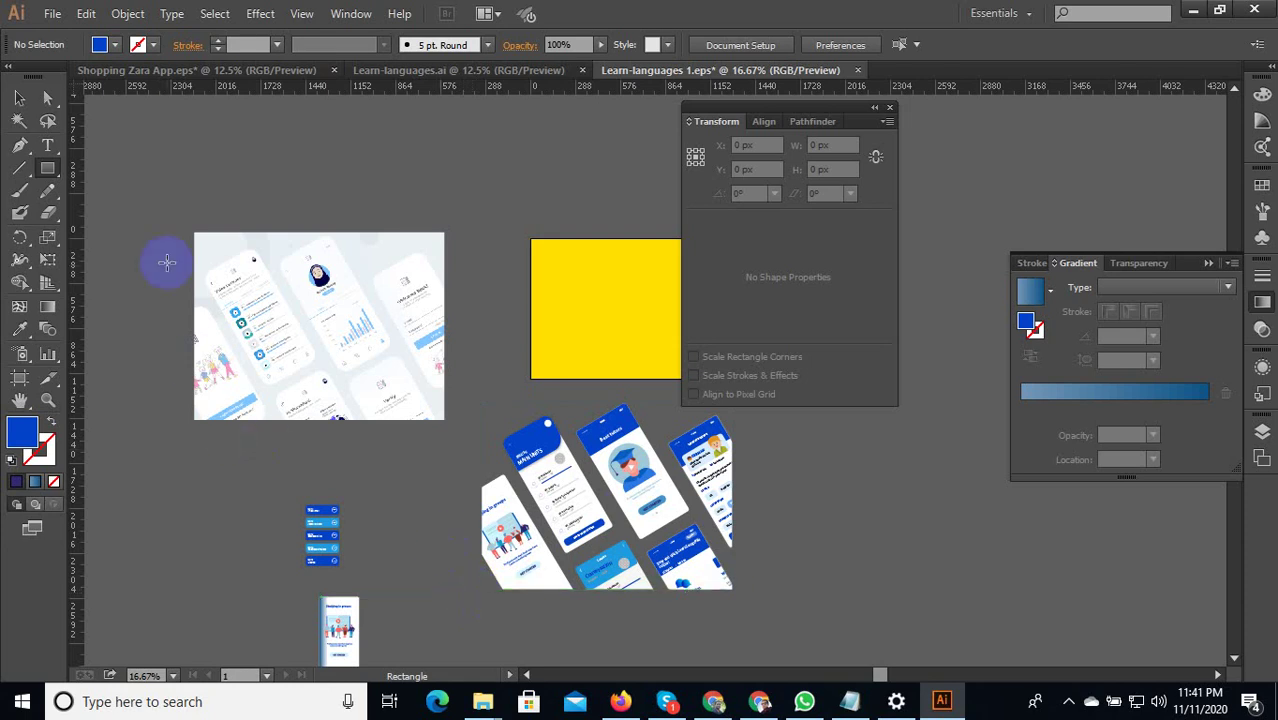
drag(35, 66, 22, 100)
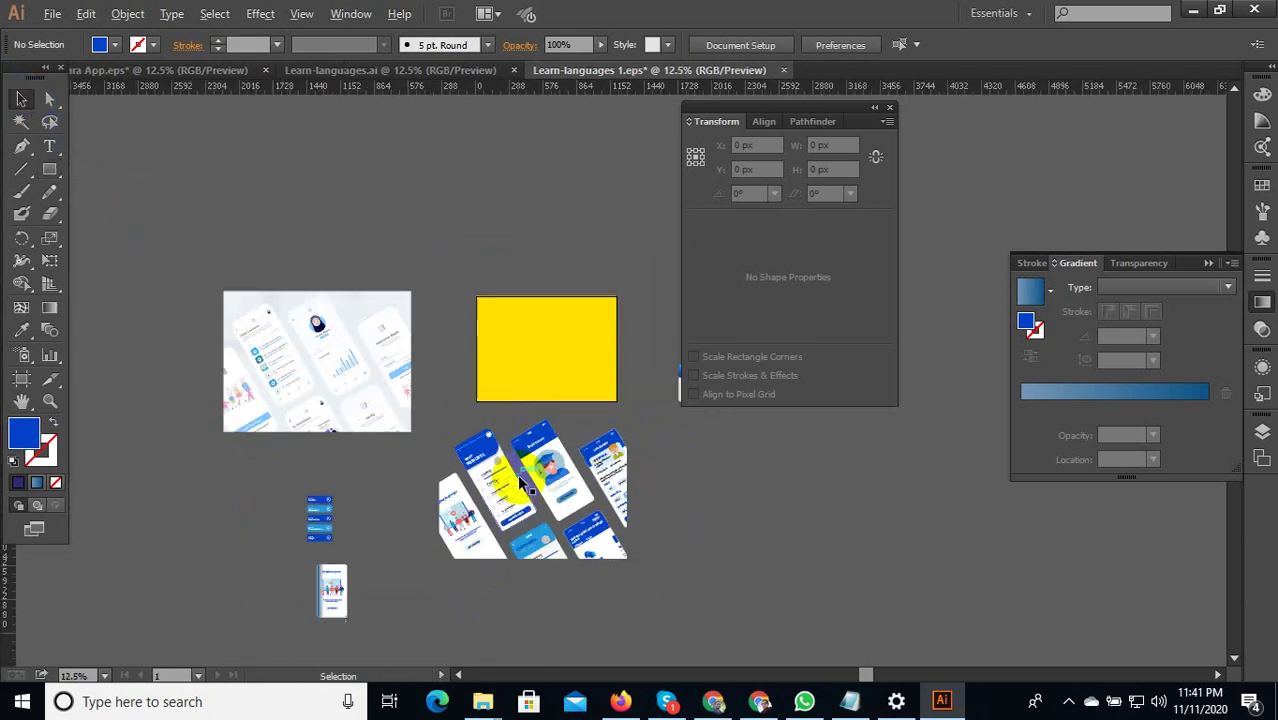
Move the clip group onto the yellow rectangle and reset the Essentials workspace.
click(531, 480)
drag(531, 480, 540, 296)
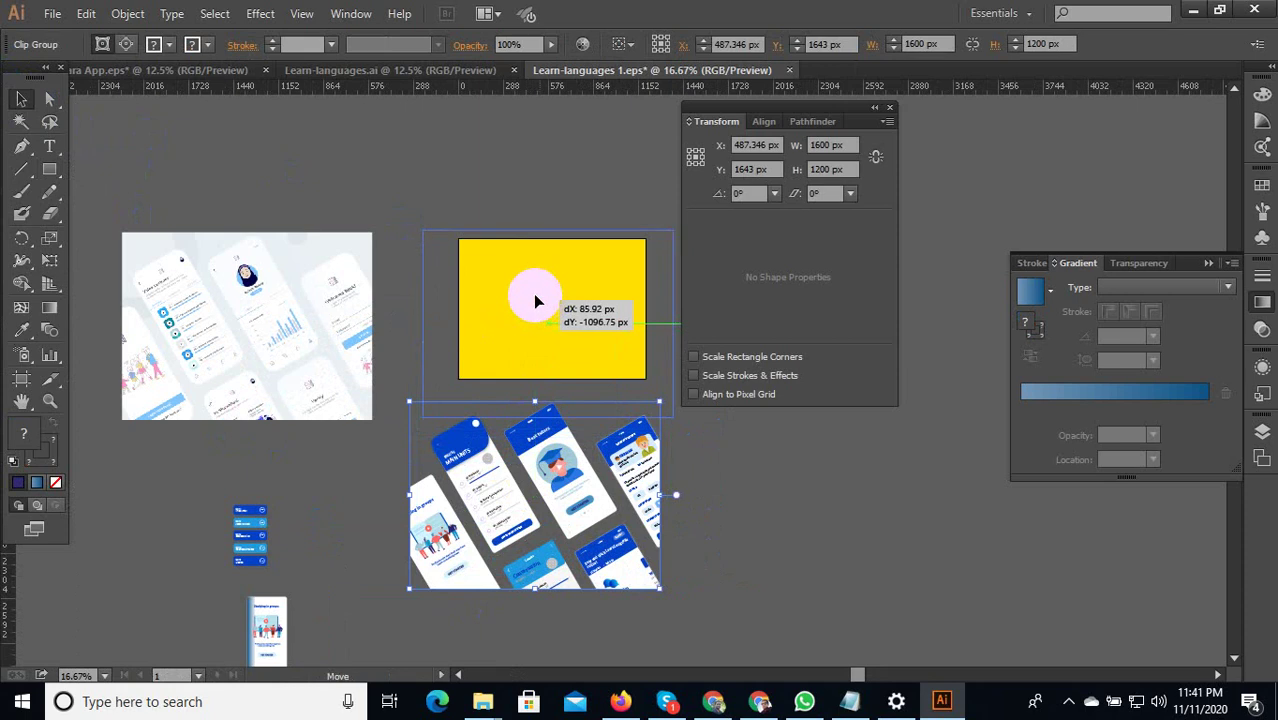
click(1005, 12)
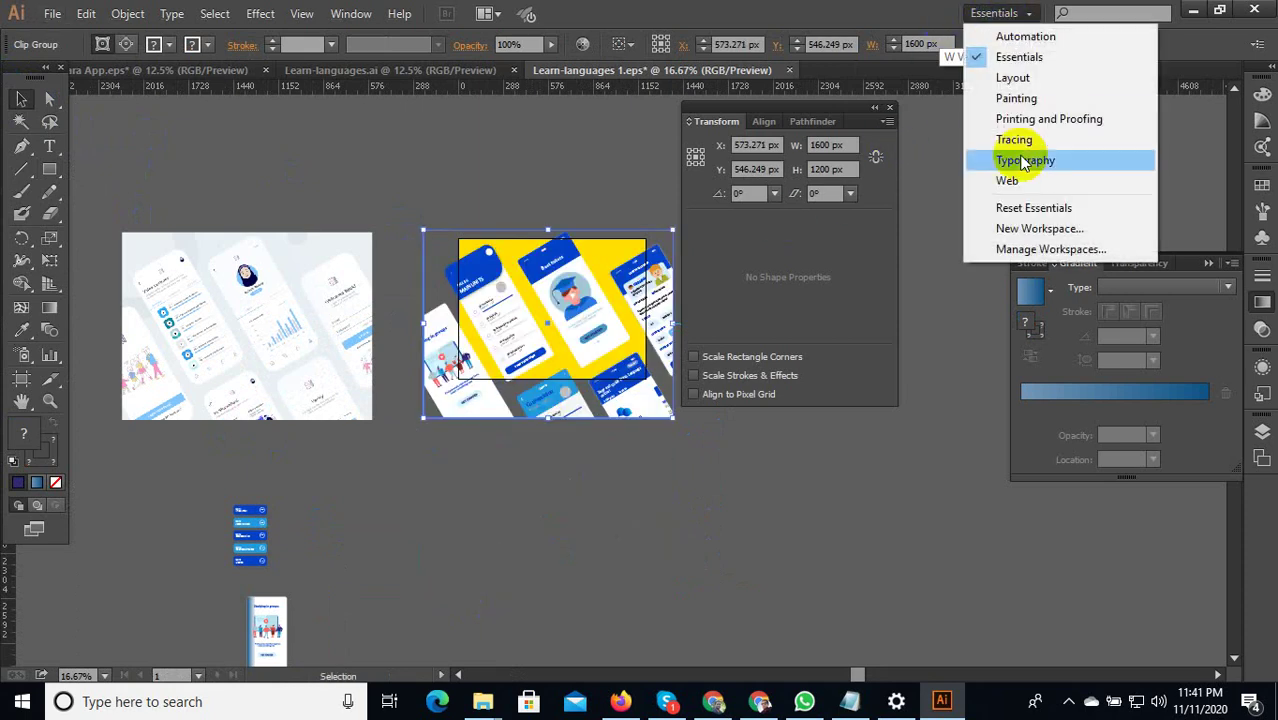
click(1045, 205)
scroll(535, 338, up, 2)
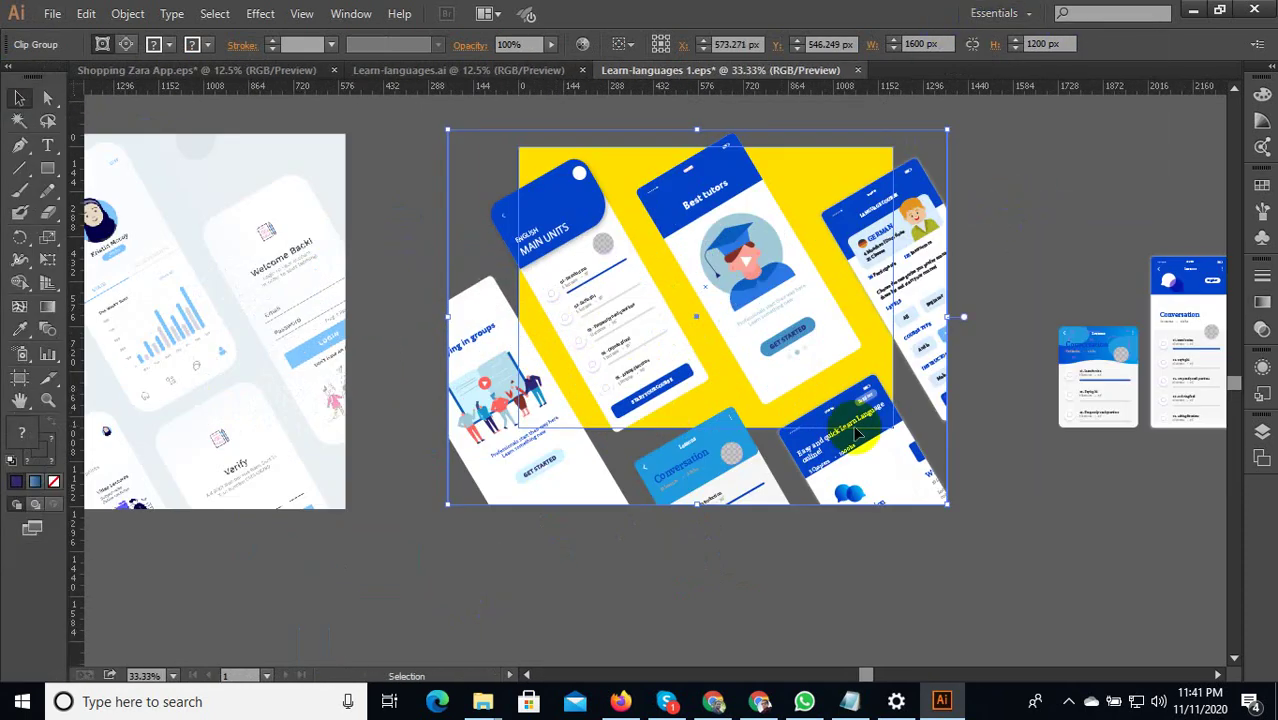
Scale the clip group down, snapping its corner to the artboard's lower-right corner.
drag(952, 508, 645, 250)
scroll(608, 294, up, 1)
scroll(971, 503, up, 2)
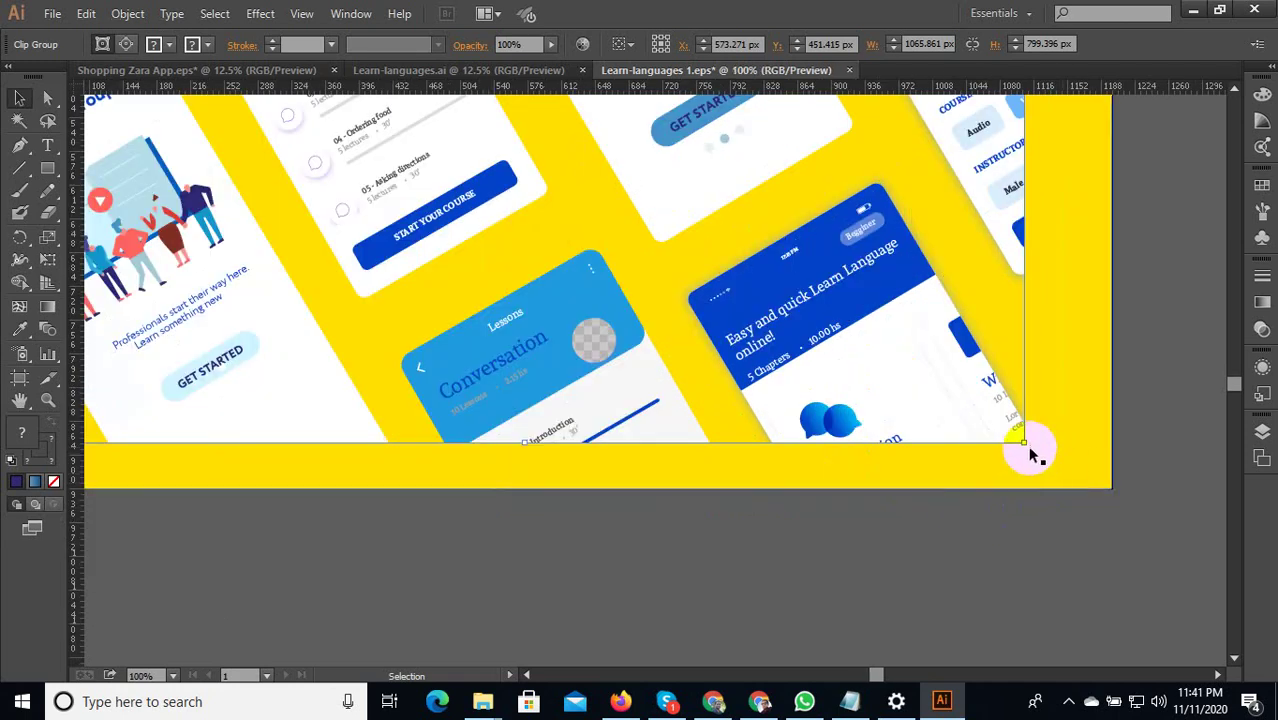
drag(1068, 470, 1087, 494)
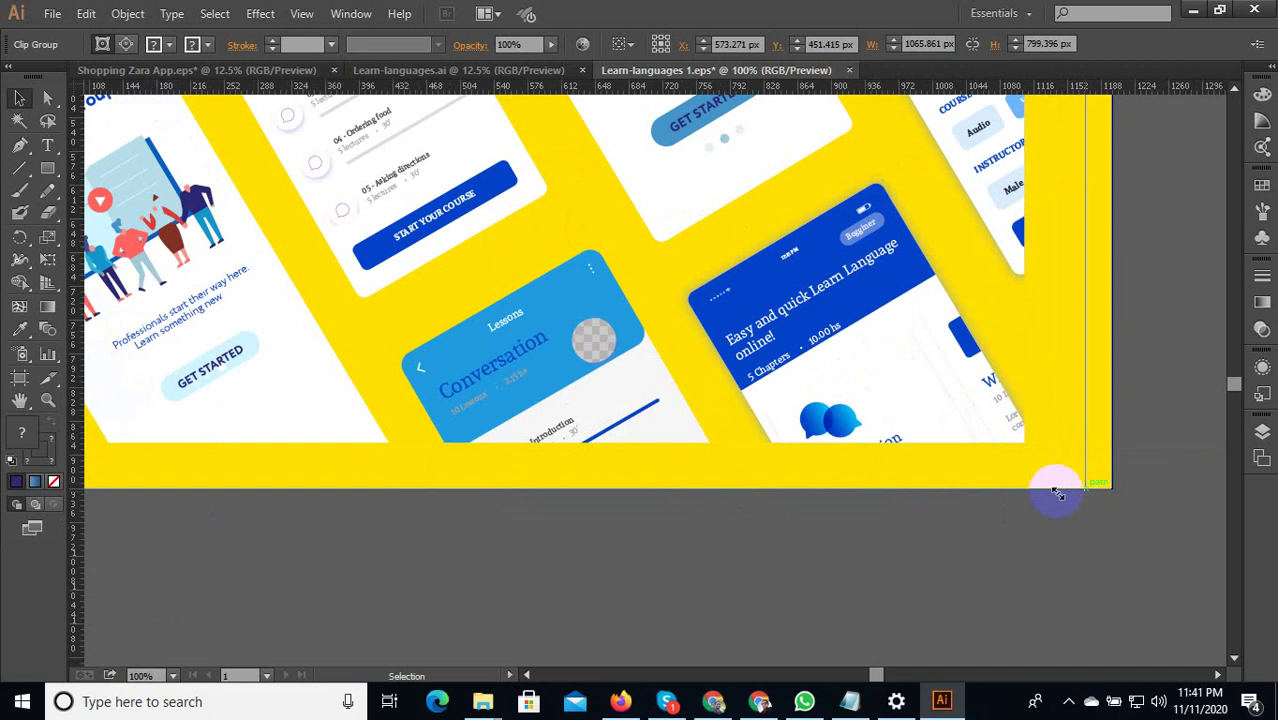
drag(1058, 493, 1046, 494)
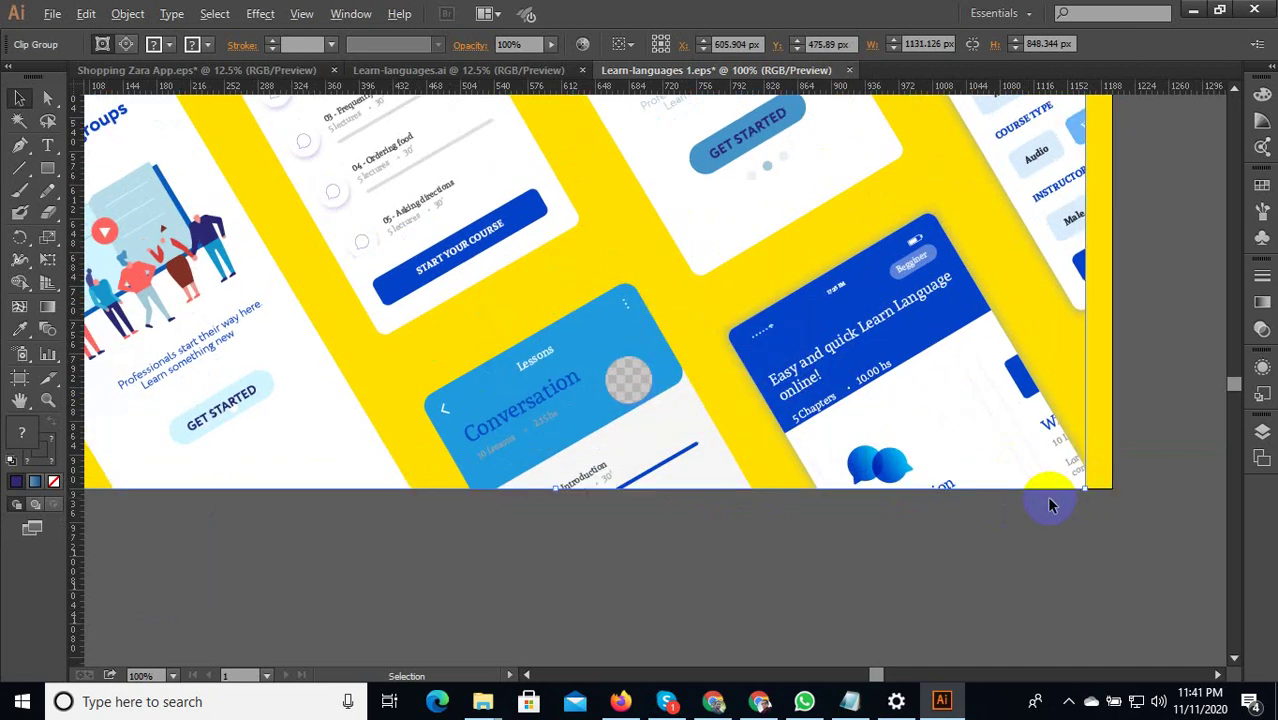
scroll(1046, 495, down, 2)
scroll(860, 430, down, 1)
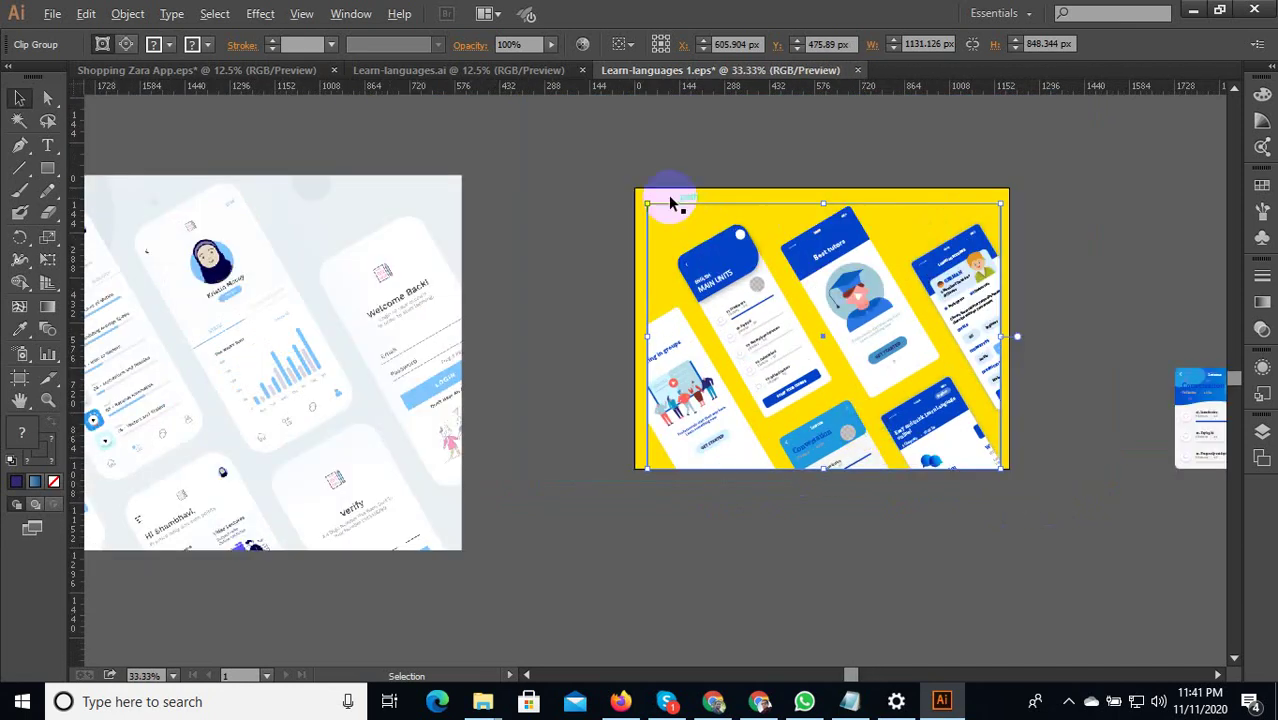
scroll(640, 196, up, 3)
Snap the clip group's top-left and top-right corners to the artboard, about 1200 × 900 px.
drag(639, 232, 601, 184)
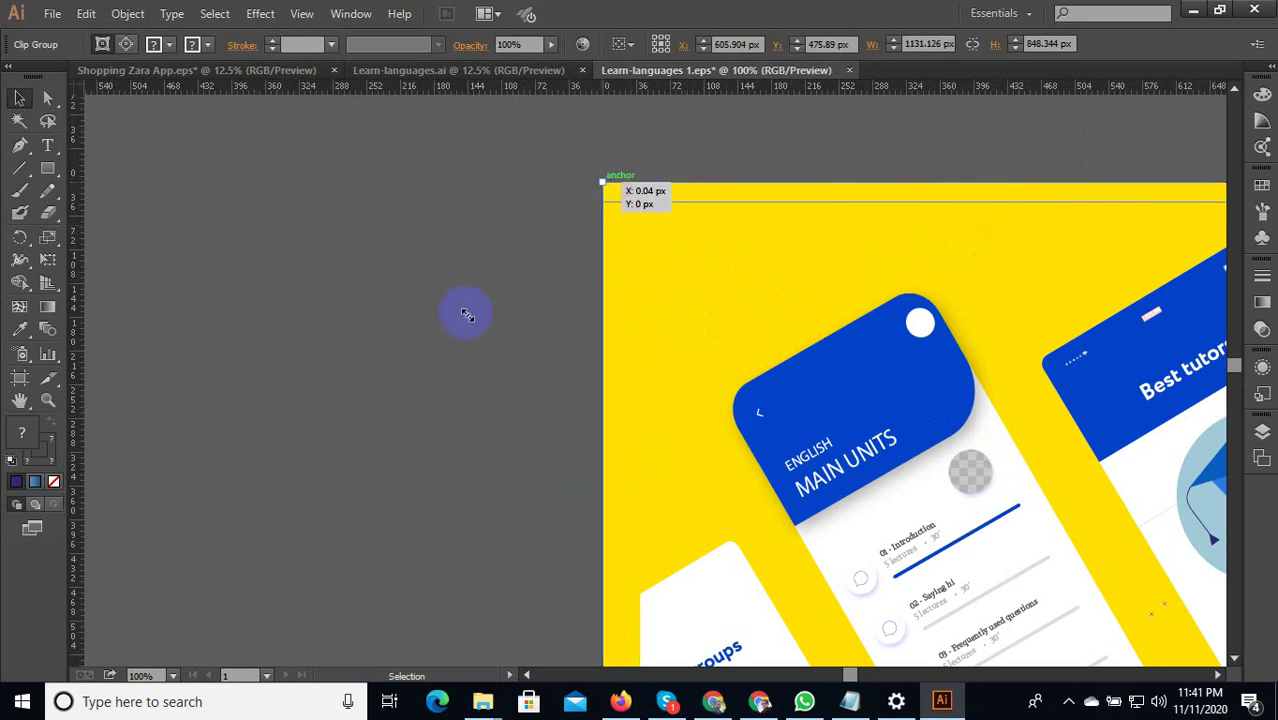
scroll(465, 317, down, 3)
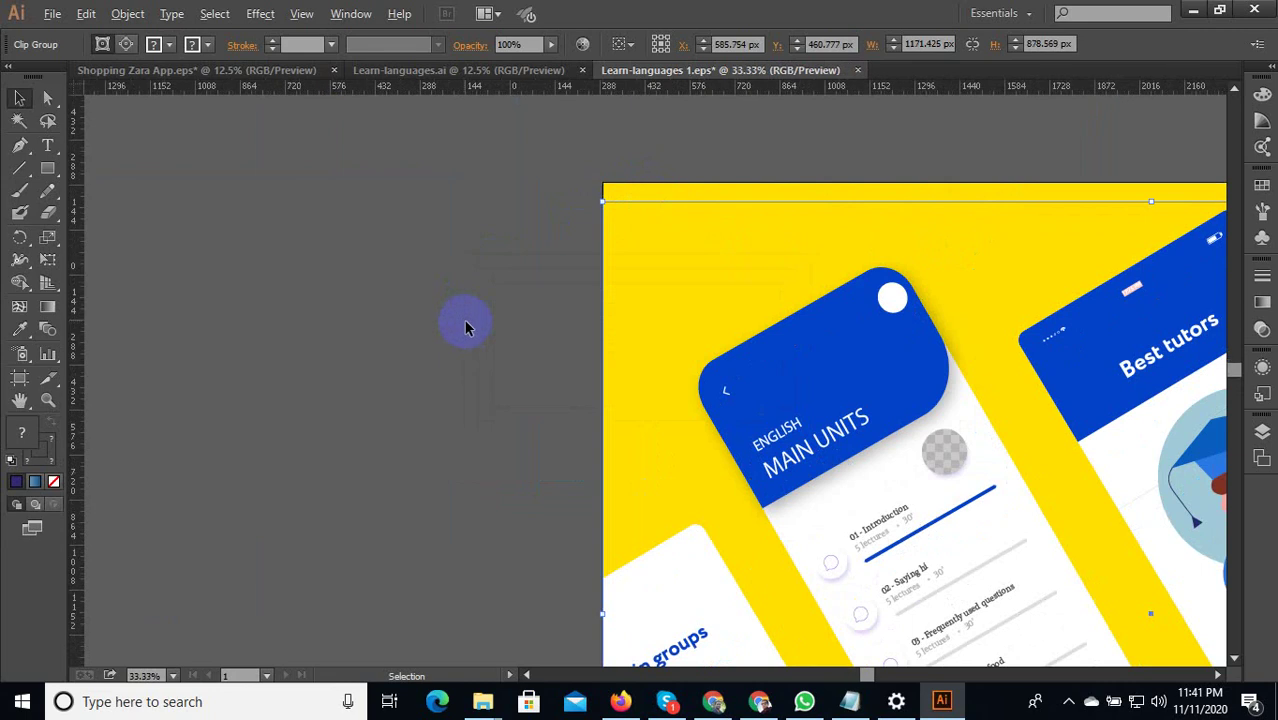
scroll(464, 320, down, 3)
scroll(885, 281, up, 8)
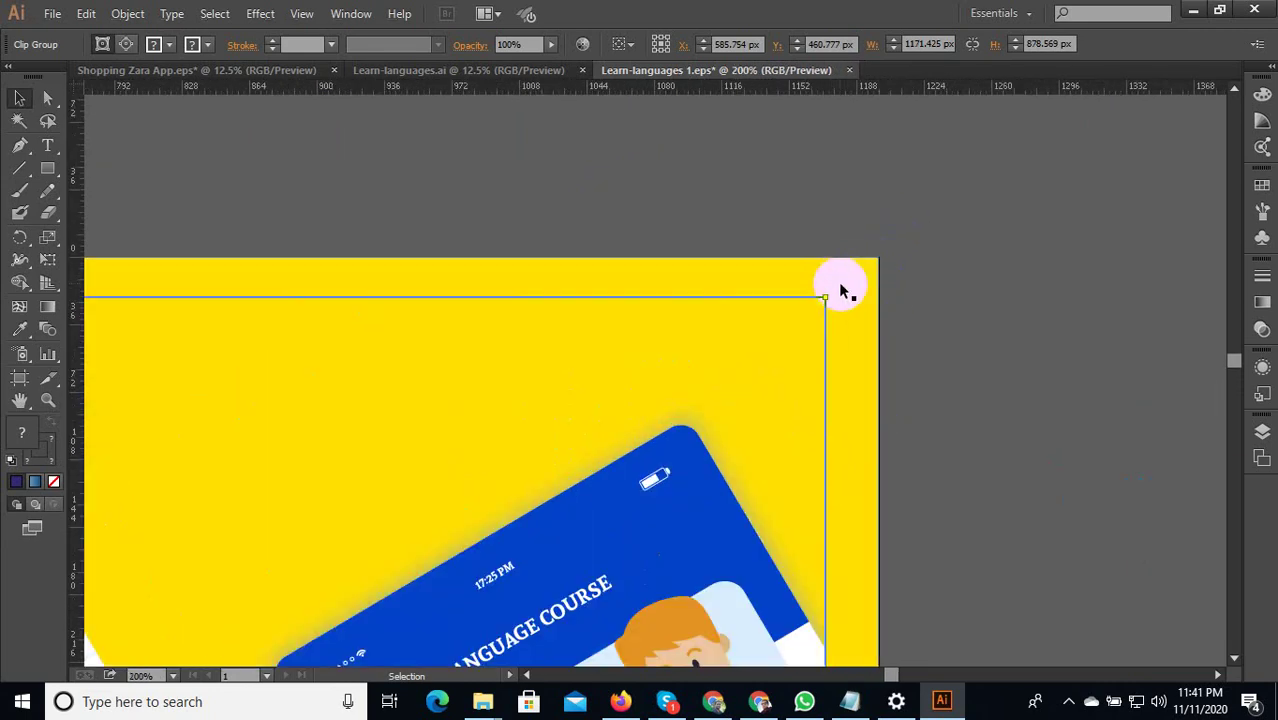
drag(841, 288, 879, 255)
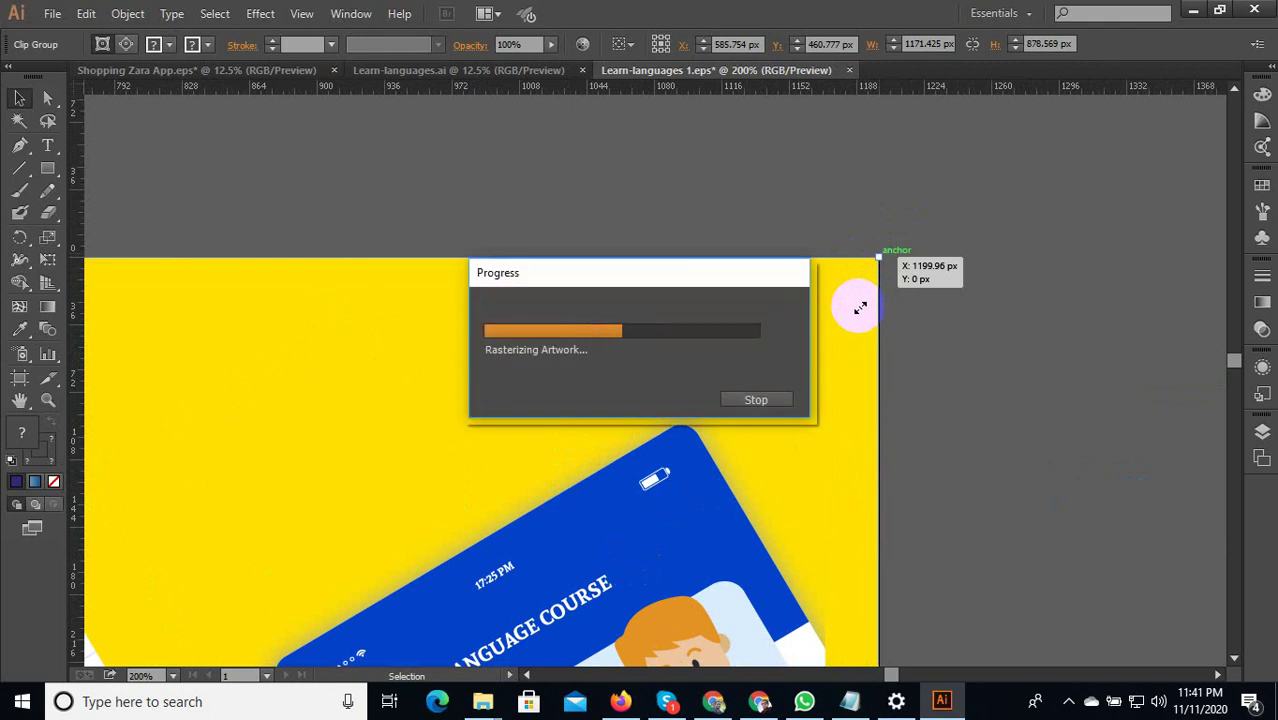
scroll(862, 308, down, 3)
scroll(875, 308, down, 2)
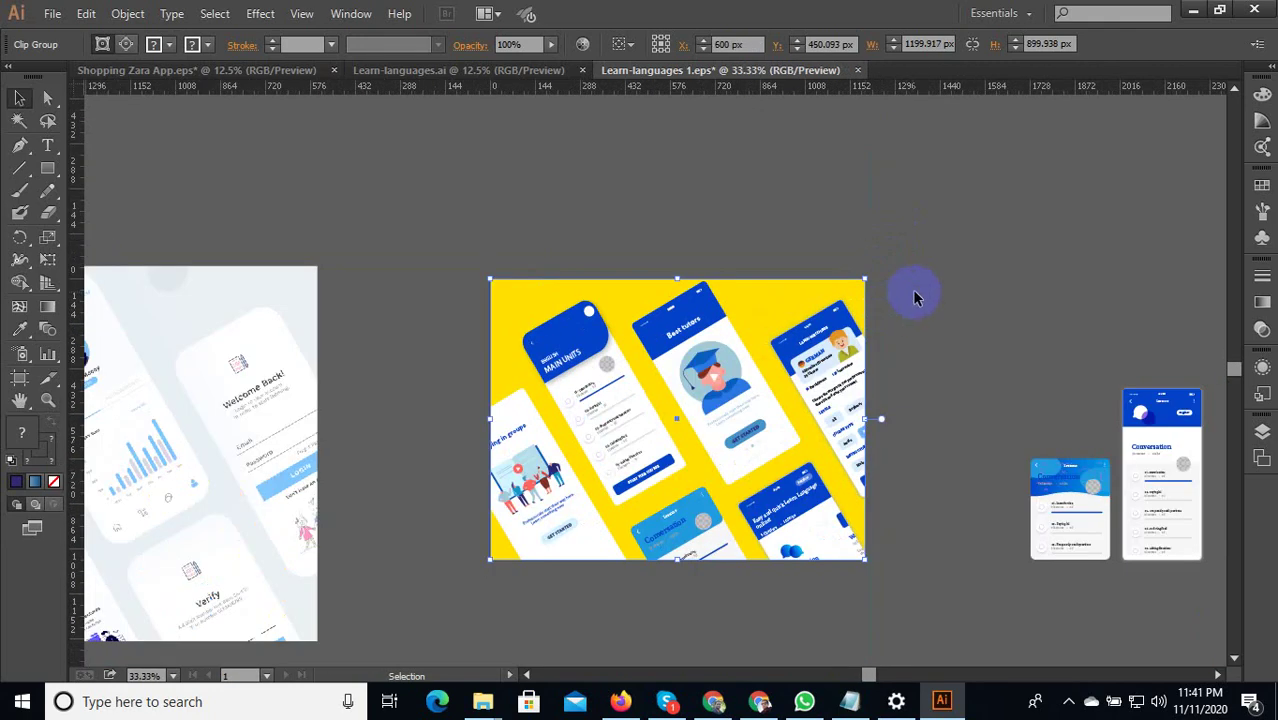
Select the yellow background rectangle and sample the left image's pale fill onto it with the eyedropper.
click(913, 297)
scroll(914, 305, down, 2)
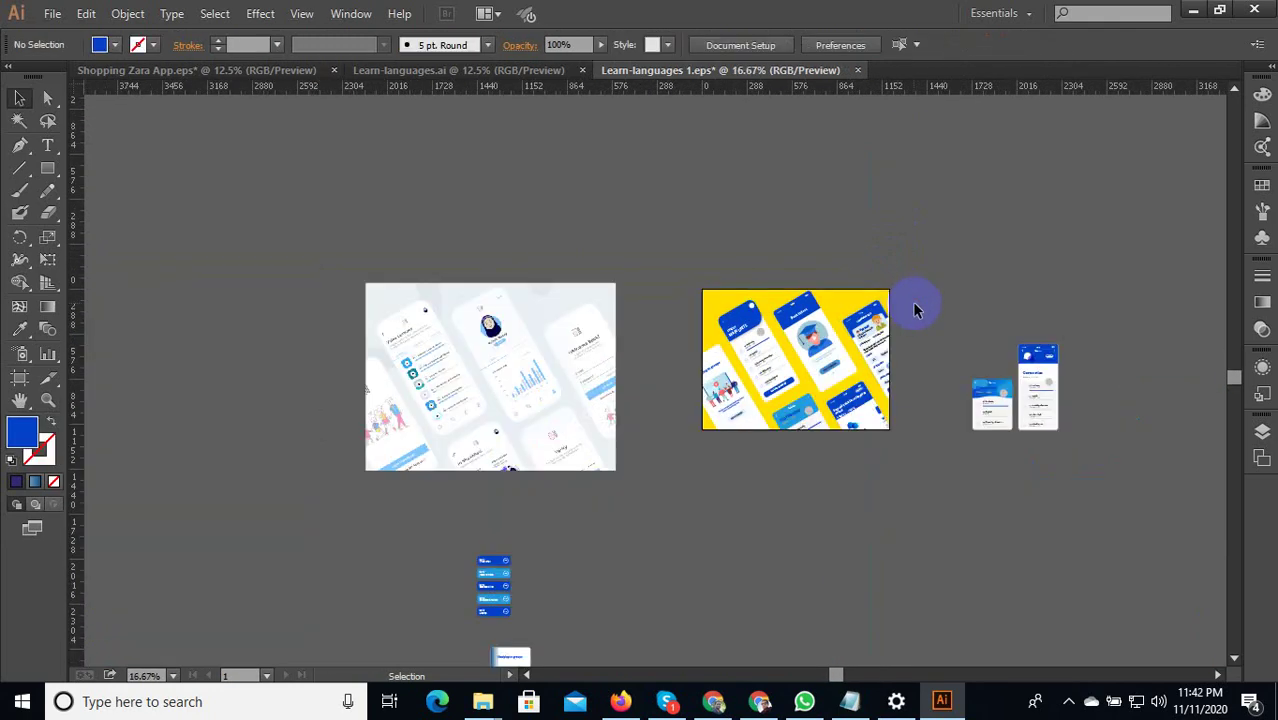
scroll(790, 307, up, 1)
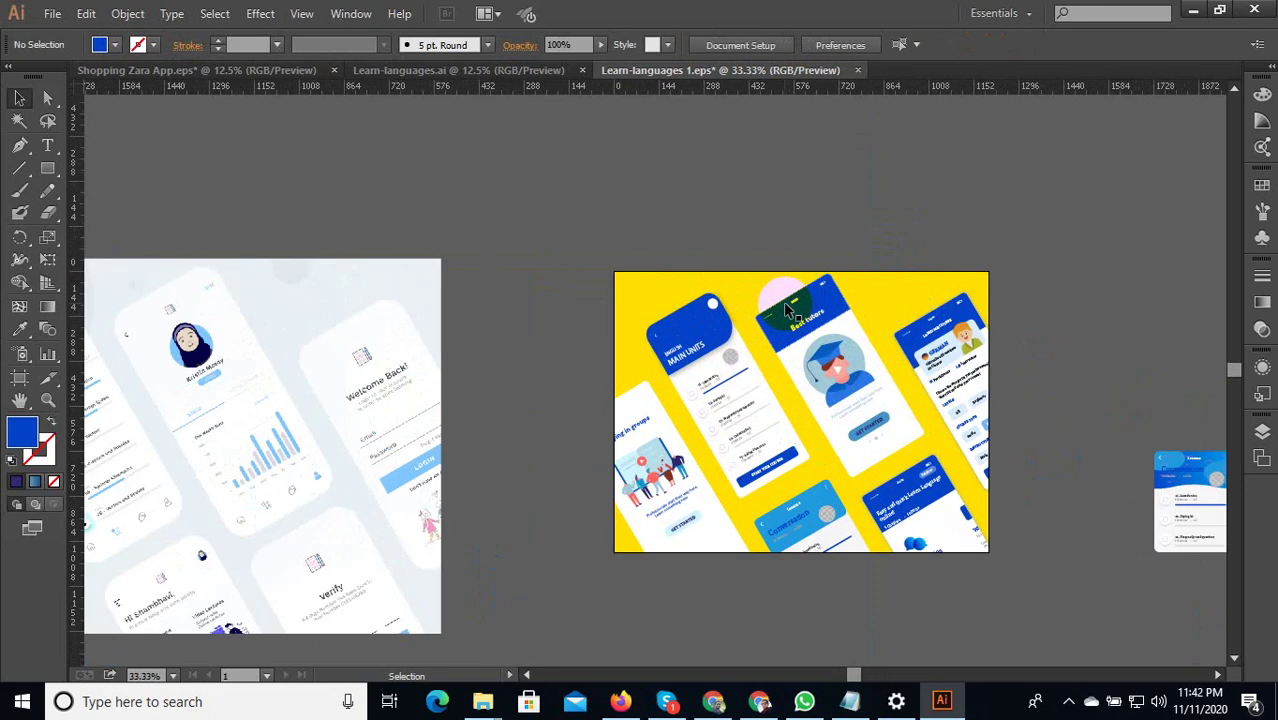
click(758, 282)
click(20, 306)
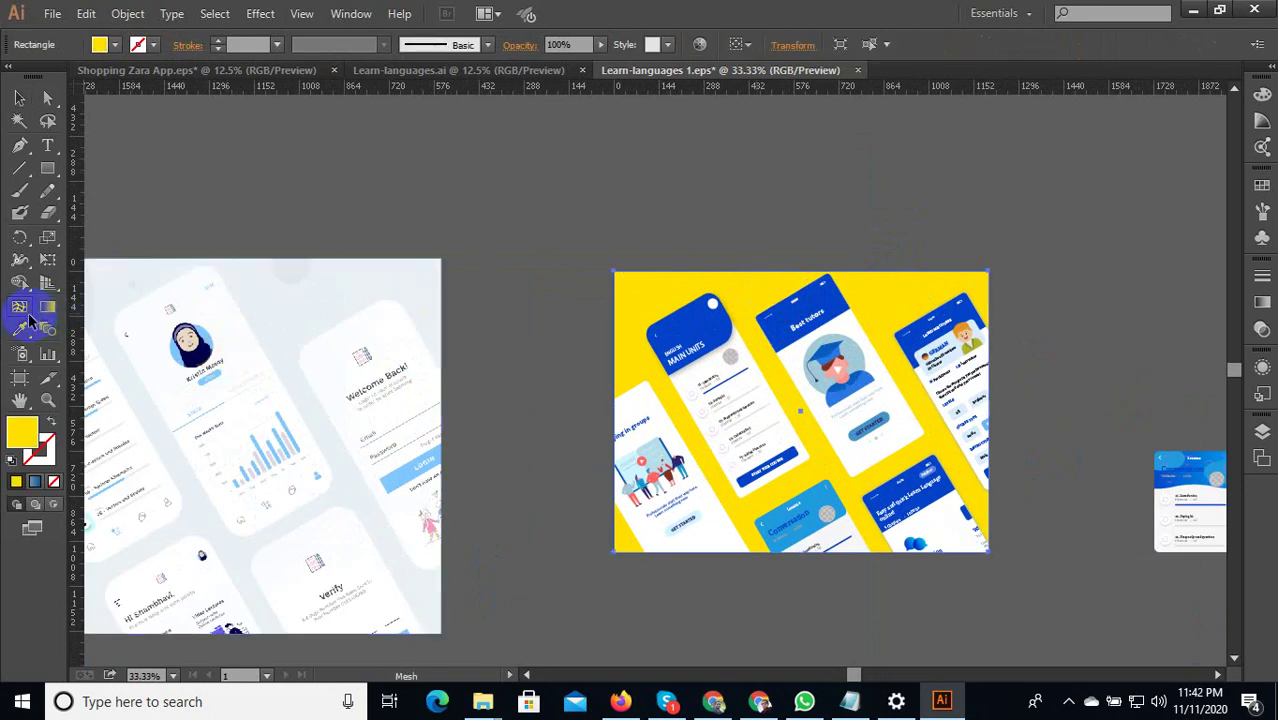
click(20, 329)
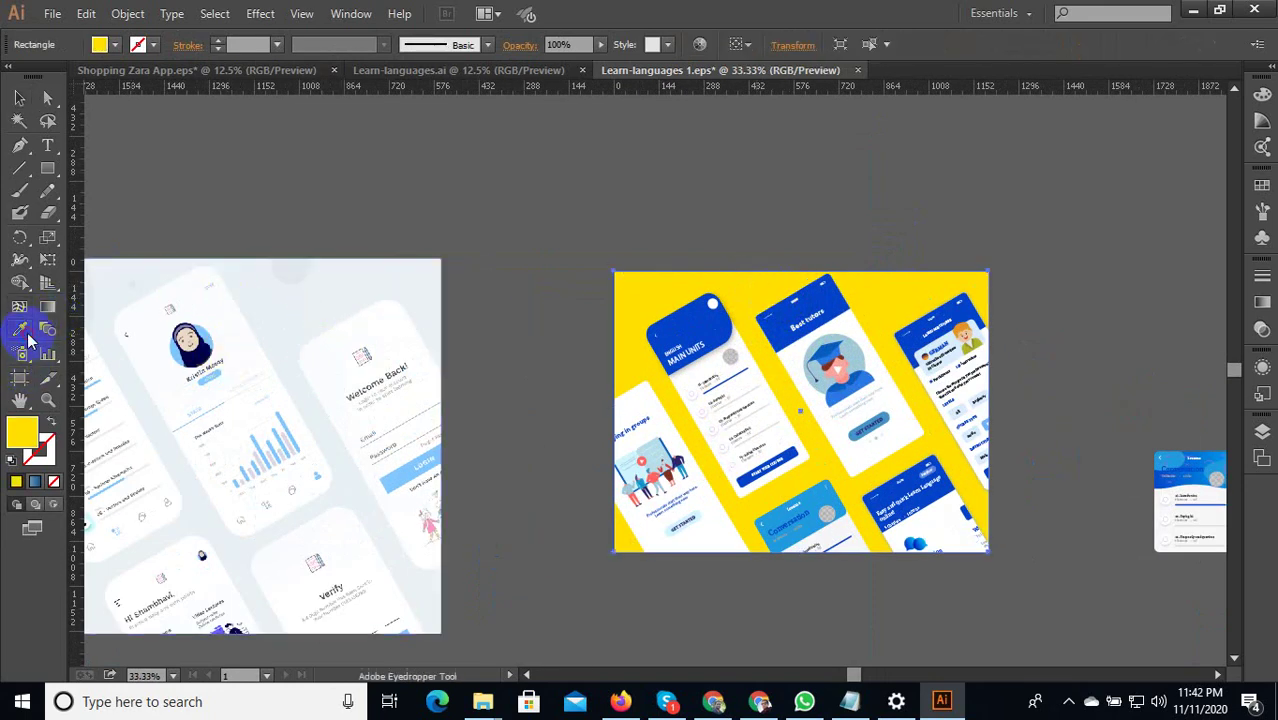
click(335, 288)
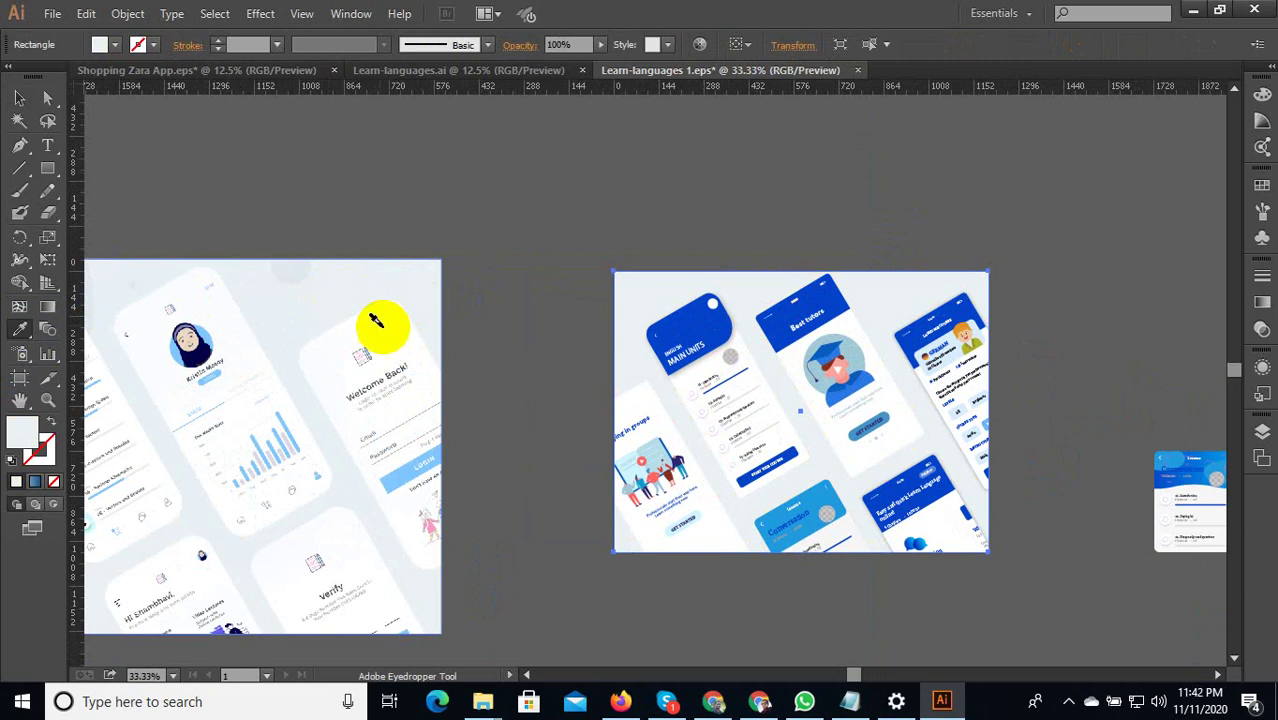
Remove the rectangle's fill, then give it a bright green fill in the Color Picker.
scroll(541, 350, down, 1)
click(1041, 441)
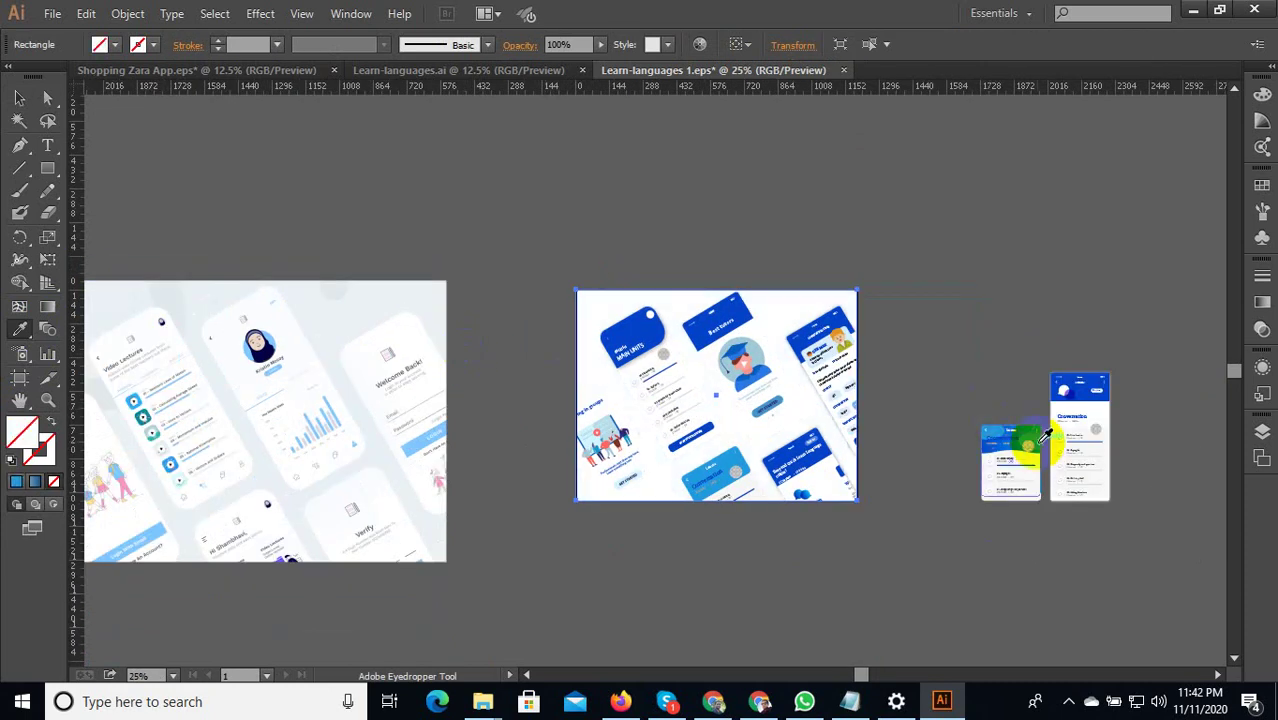
double_click(24, 432)
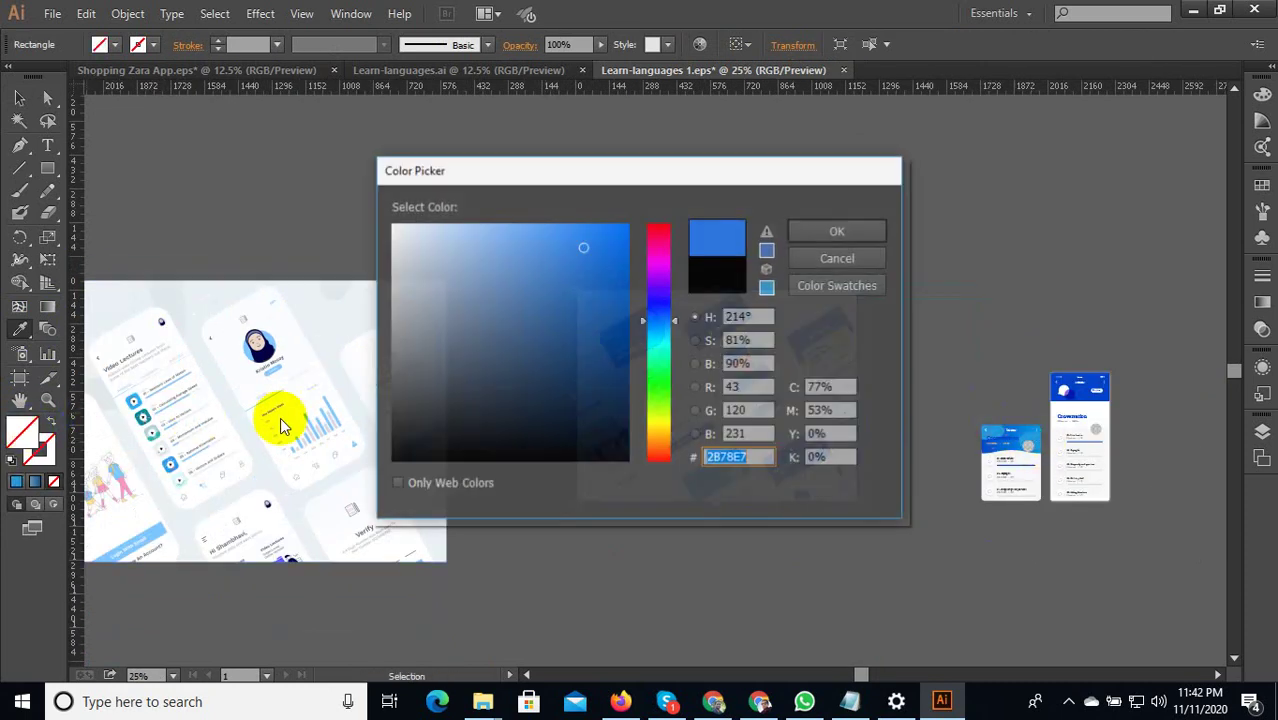
click(657, 377)
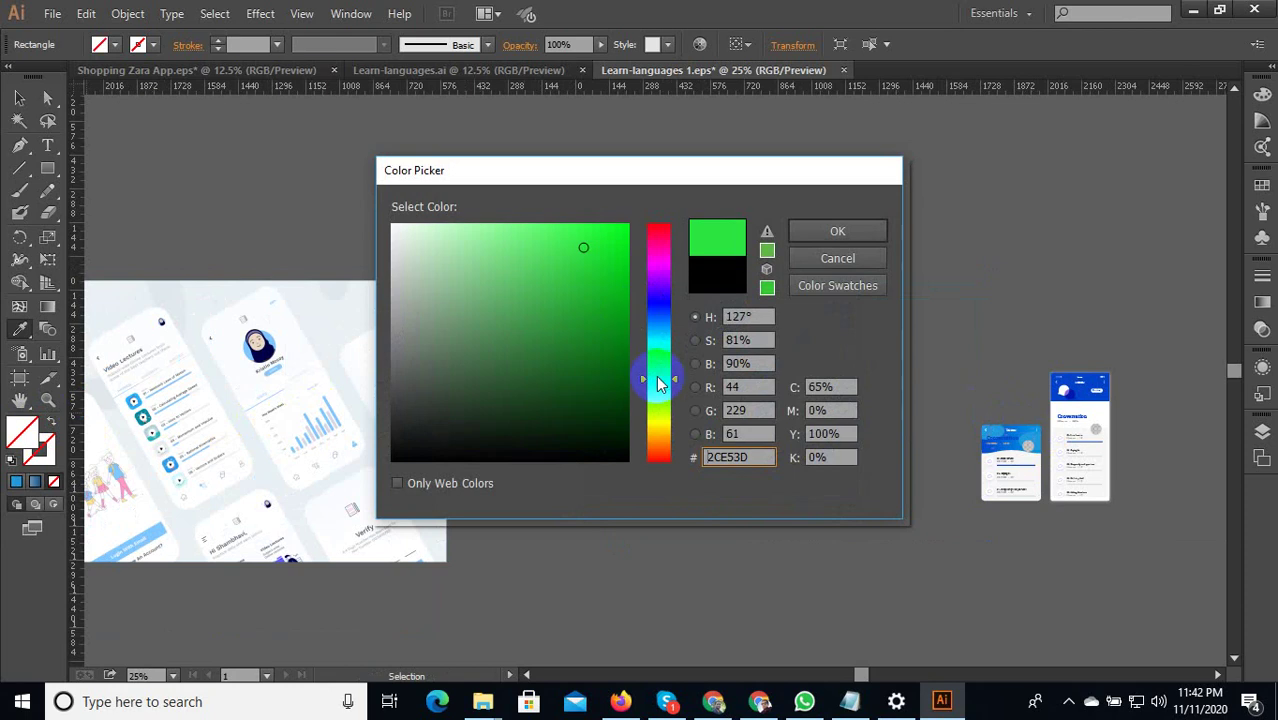
click(620, 251)
click(837, 231)
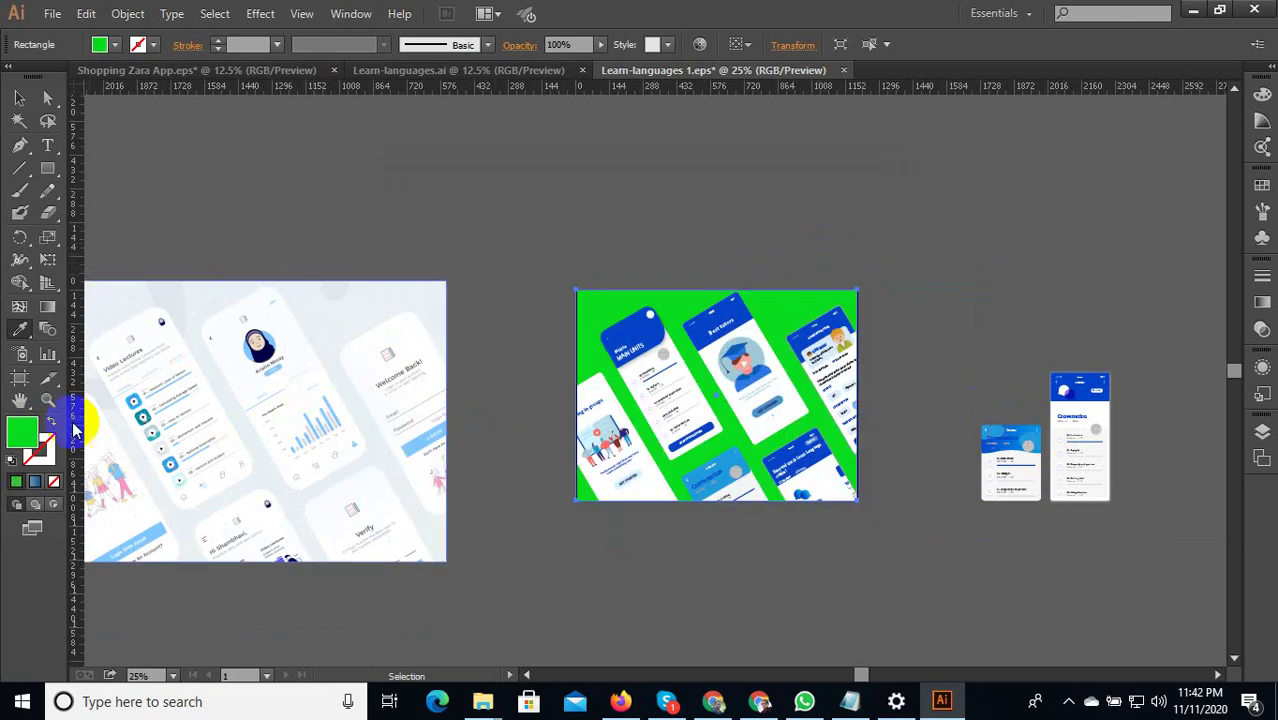
Change the background rectangle's fill to cyan #0BCAD8 and deselect the artwork.
double_click(27, 432)
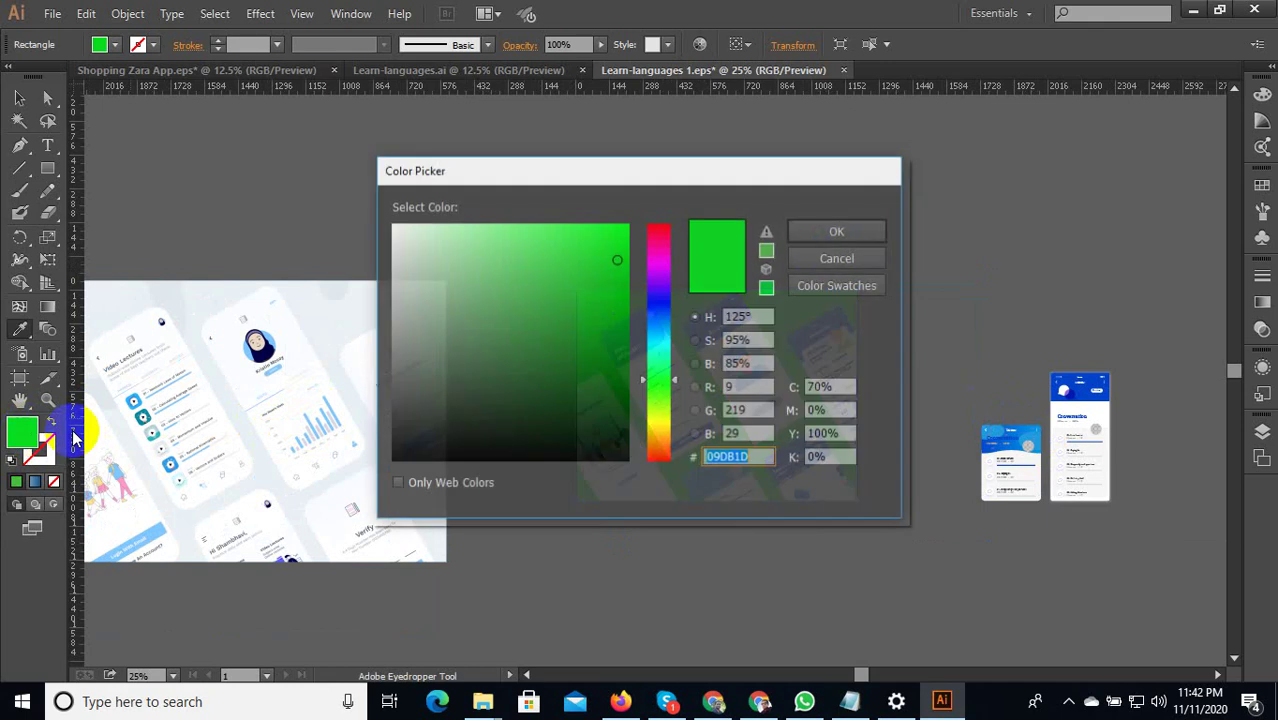
click(657, 340)
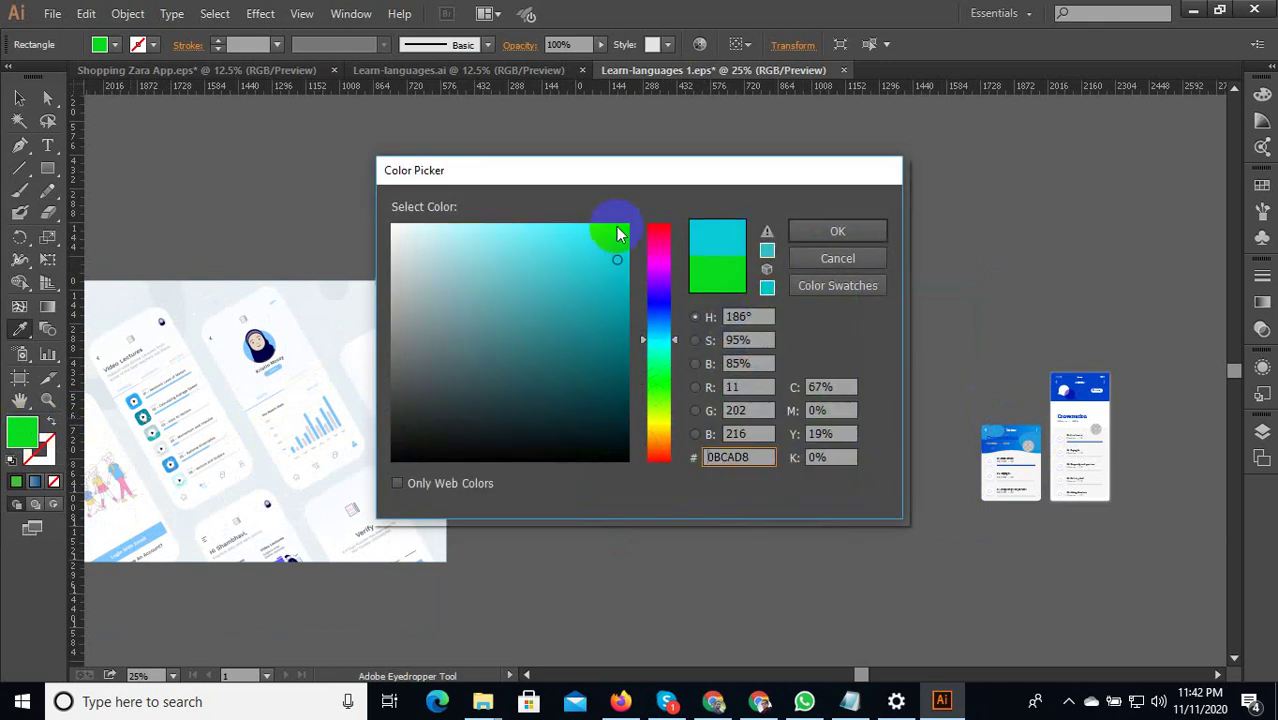
click(819, 232)
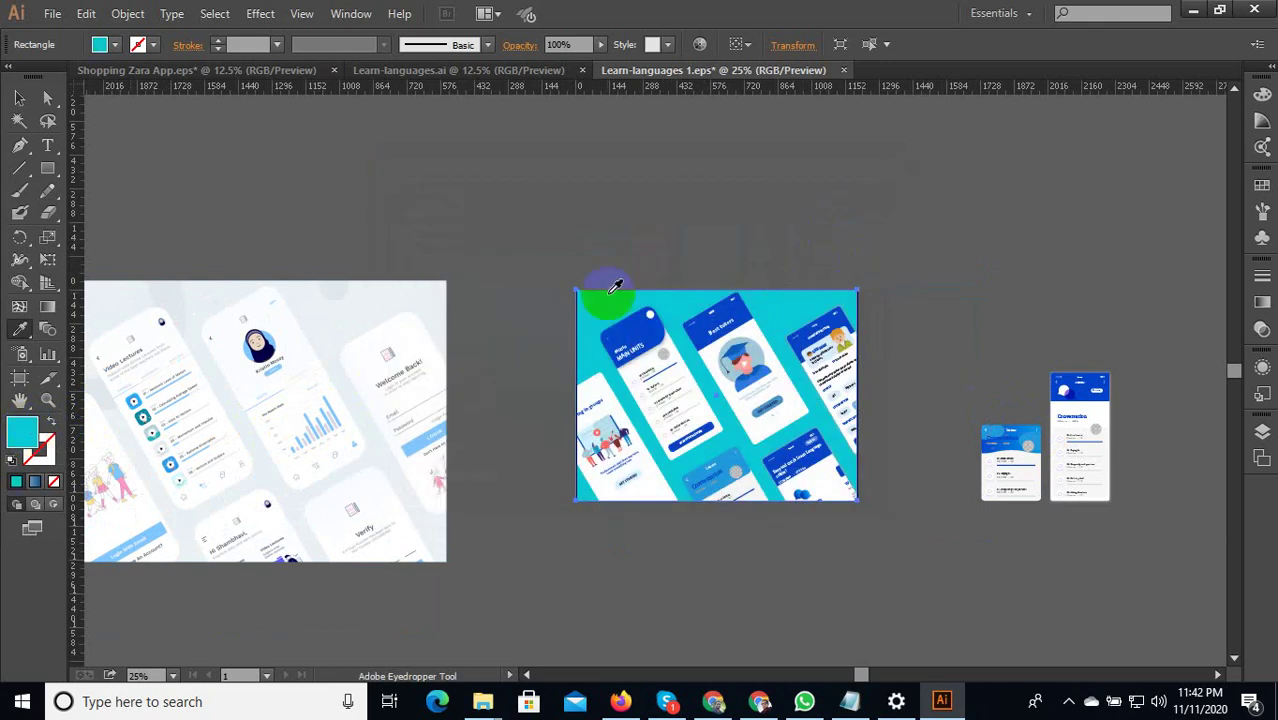
click(20, 100)
click(733, 242)
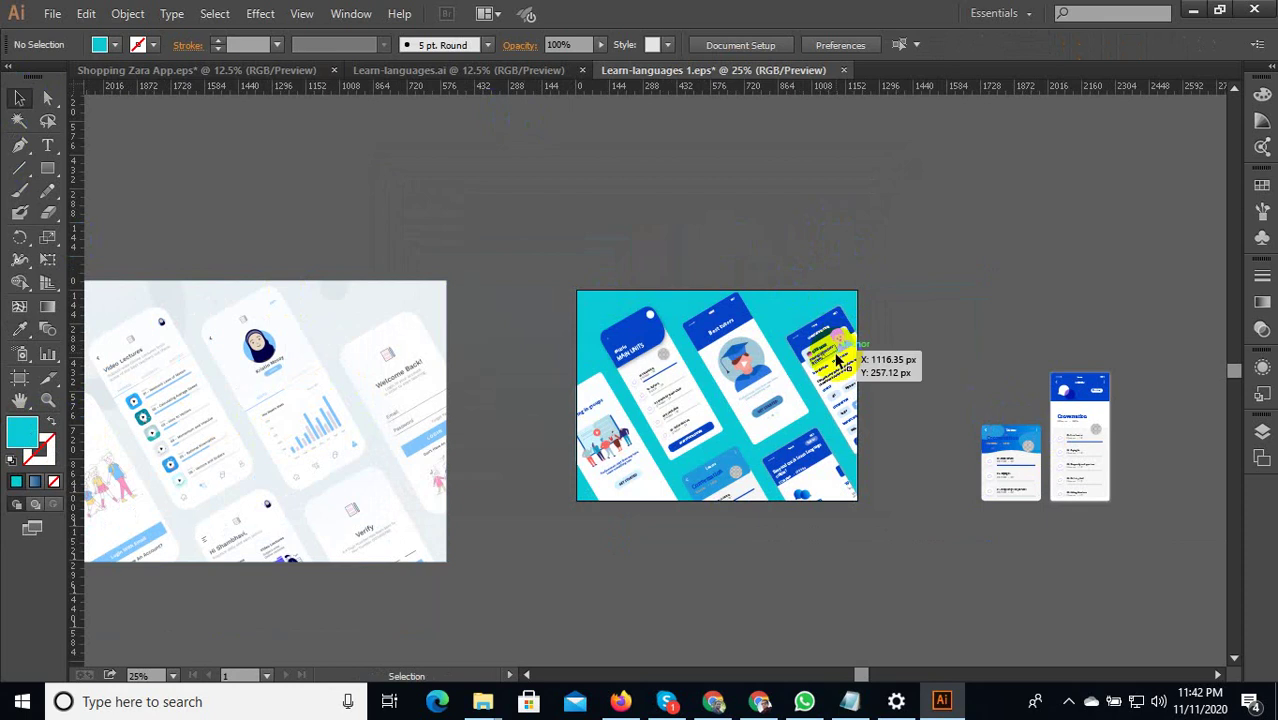
Delete the small group, white image and leftover items beside the cyan artwork.
key(ctrl+minus)
key(ctrl+minus)
key(ctrl+minus)
key(ctrl+minus)
drag(638, 327, 626, 336)
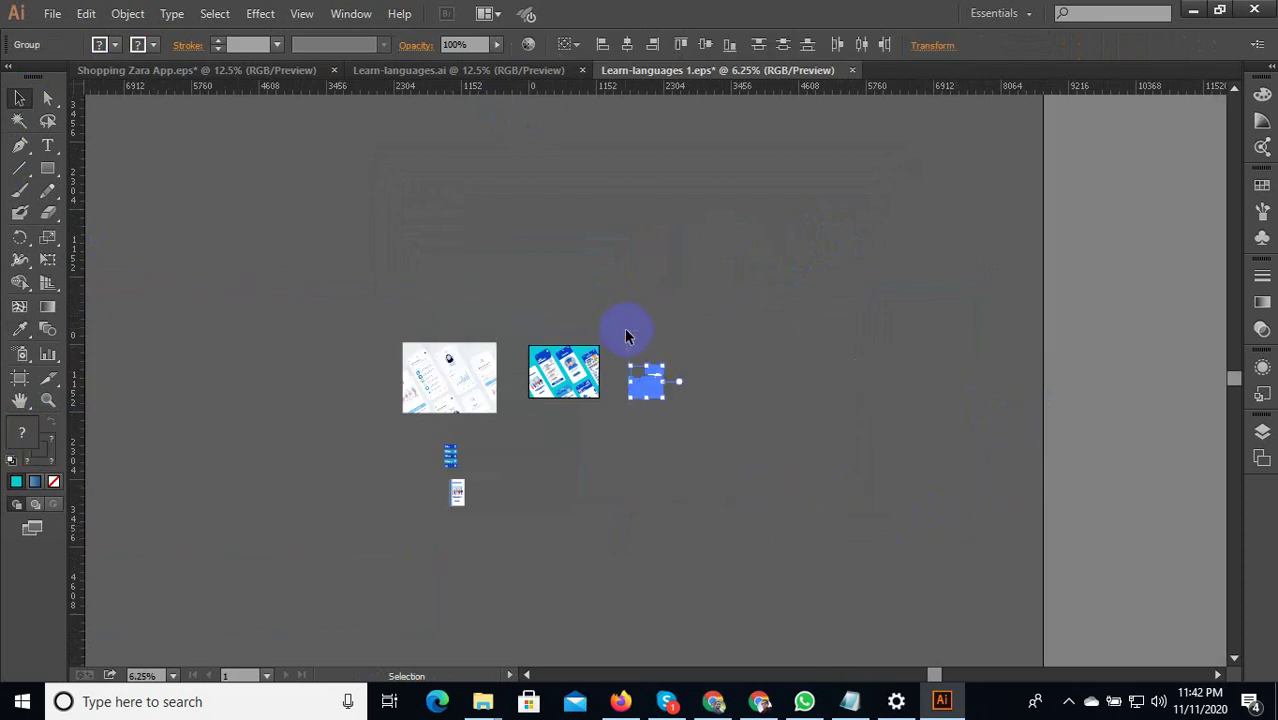
key(Delete)
drag(479, 508, 368, 305)
key(Delete)
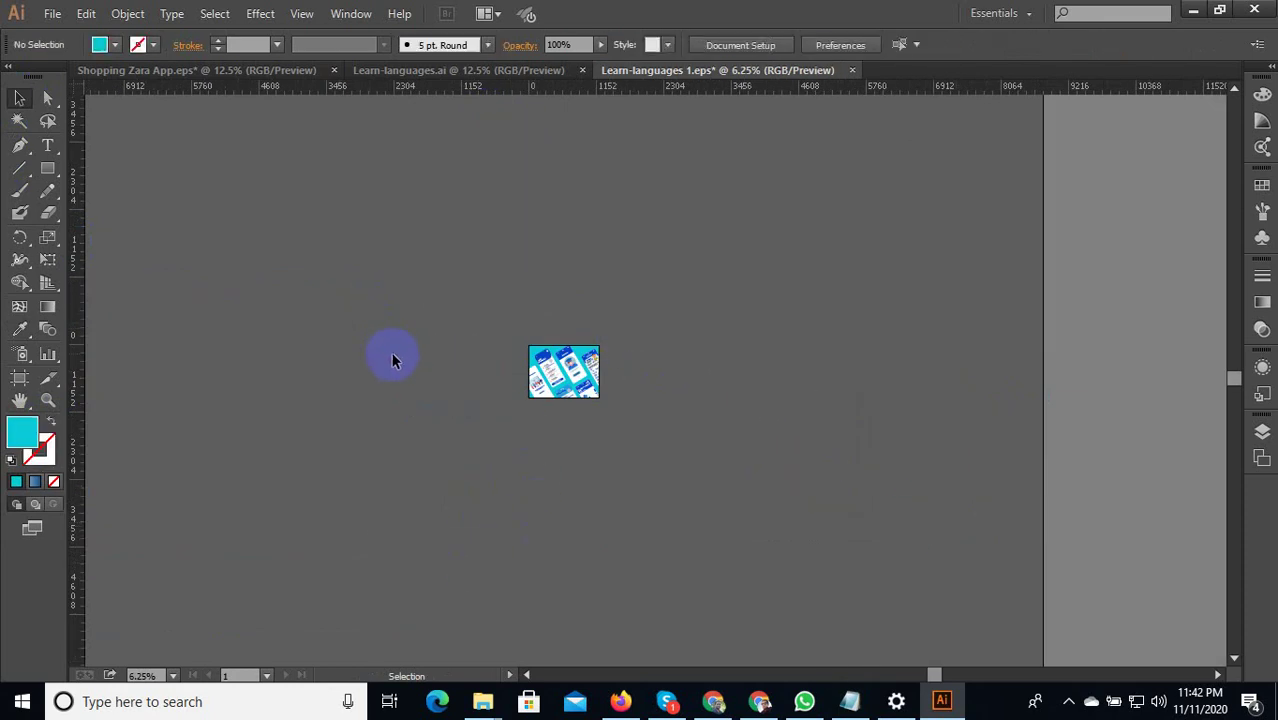
scroll(585, 380, up, 5)
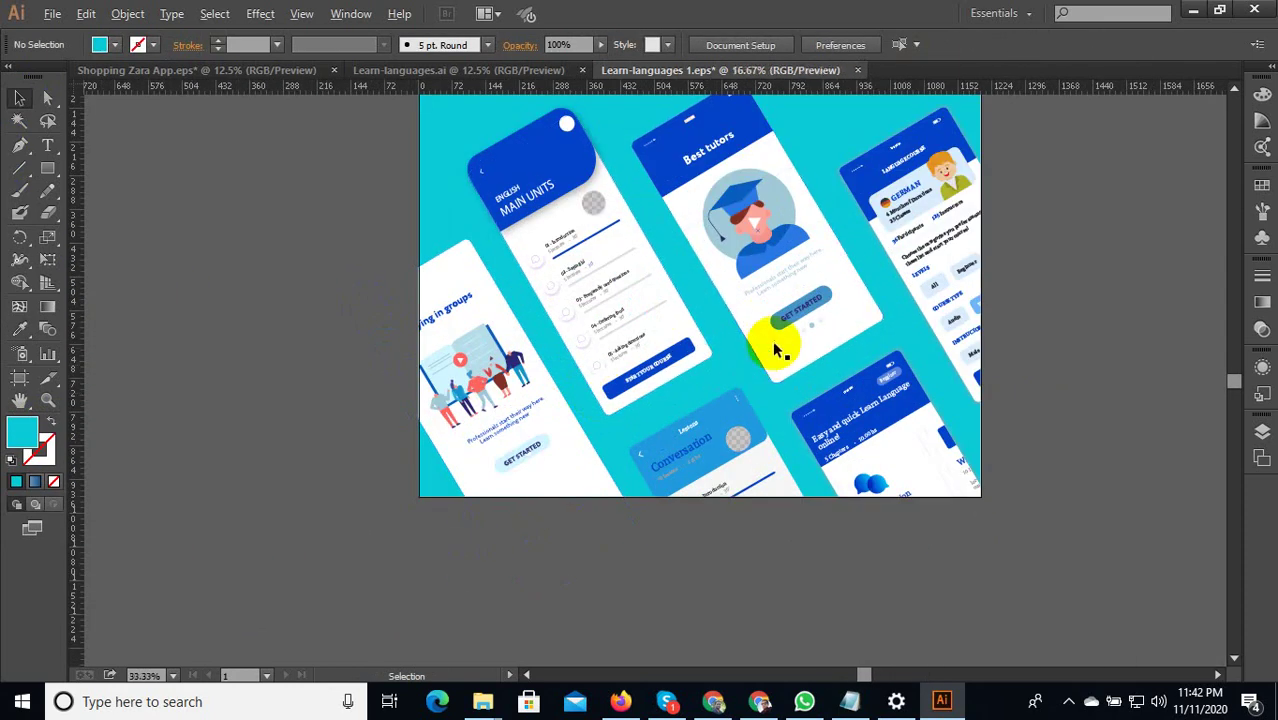
scroll(778, 350, down, 2)
Save the artwork as the EPS file 'Learn-languages 2', then bring up Save for Web.
click(52, 13)
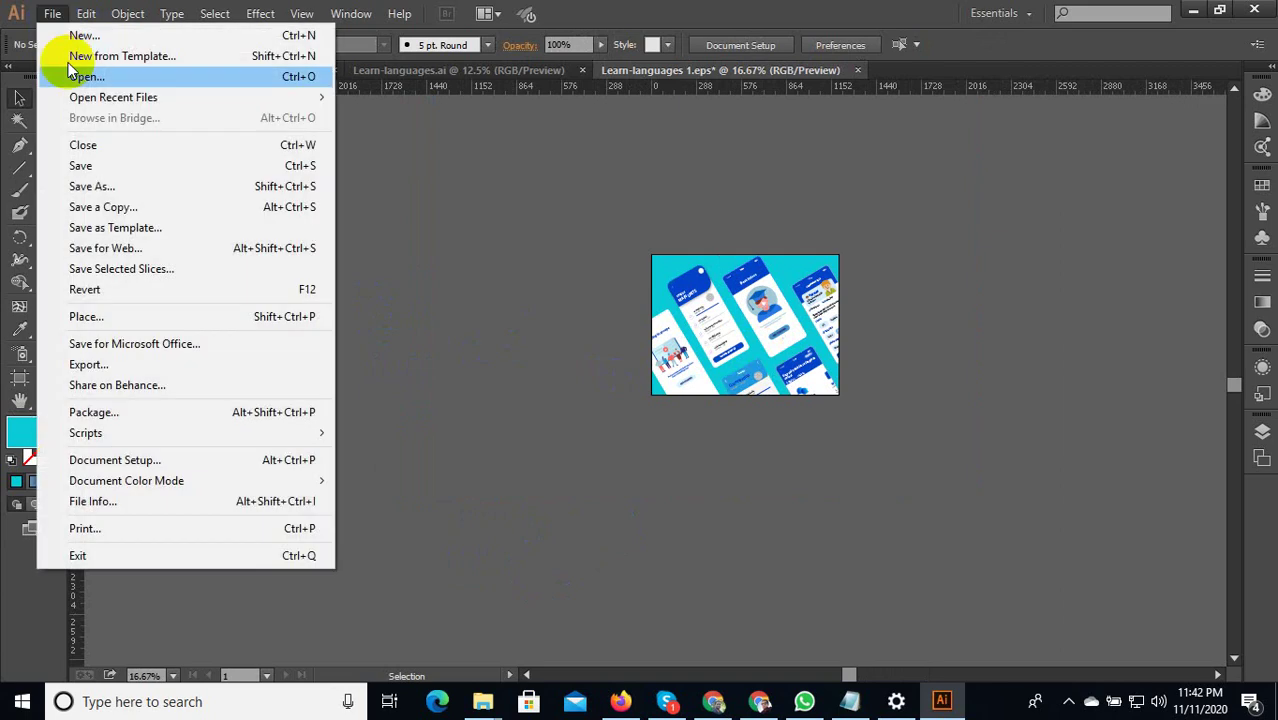
click(100, 186)
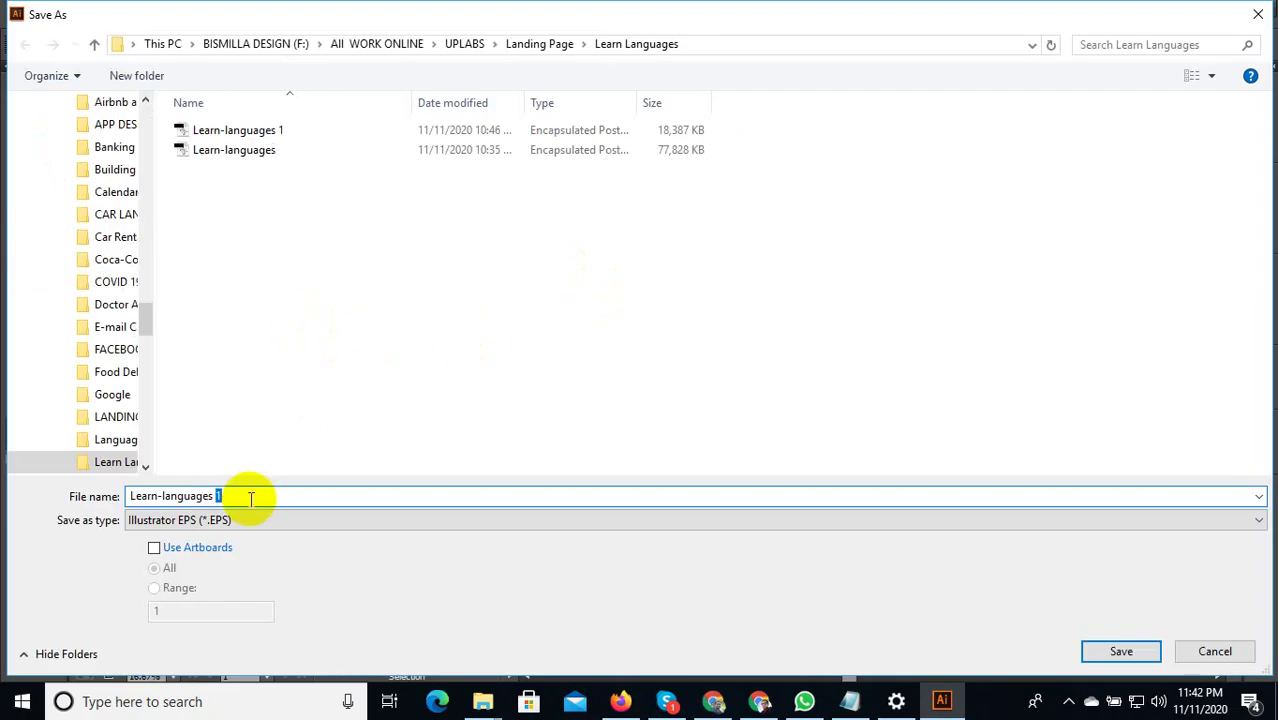
text(2)
click(1117, 651)
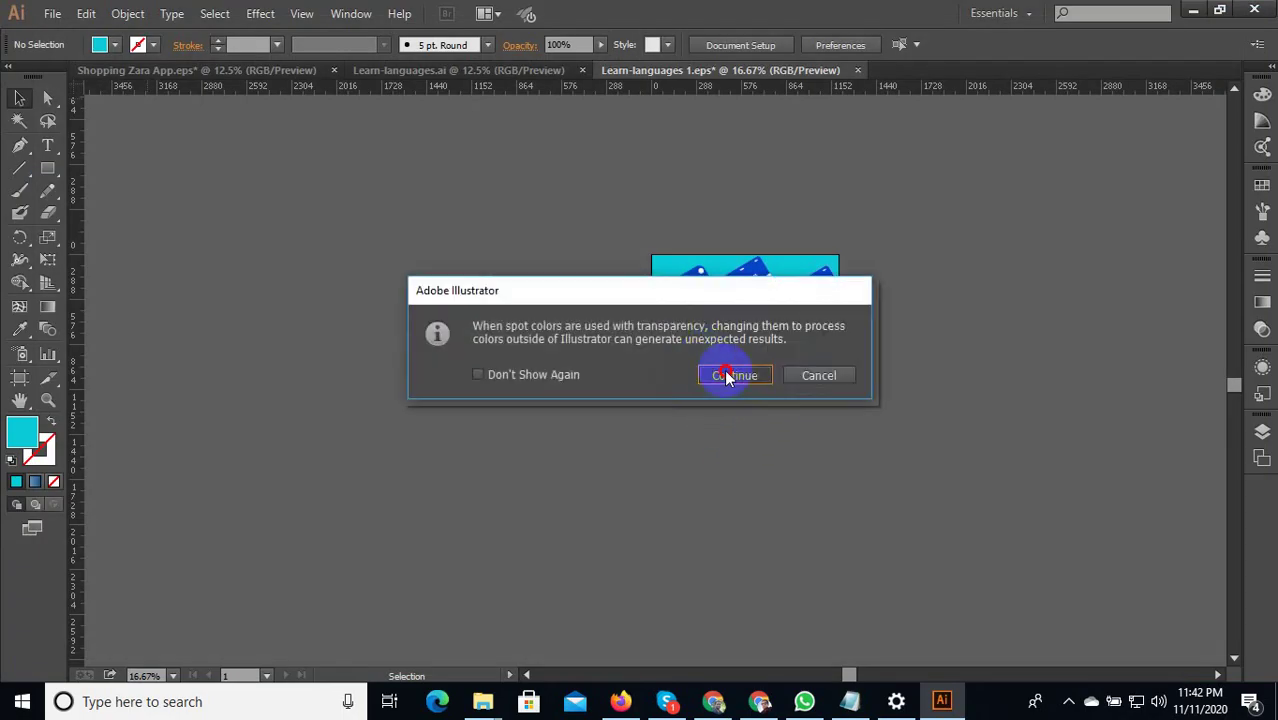
click(727, 376)
click(724, 608)
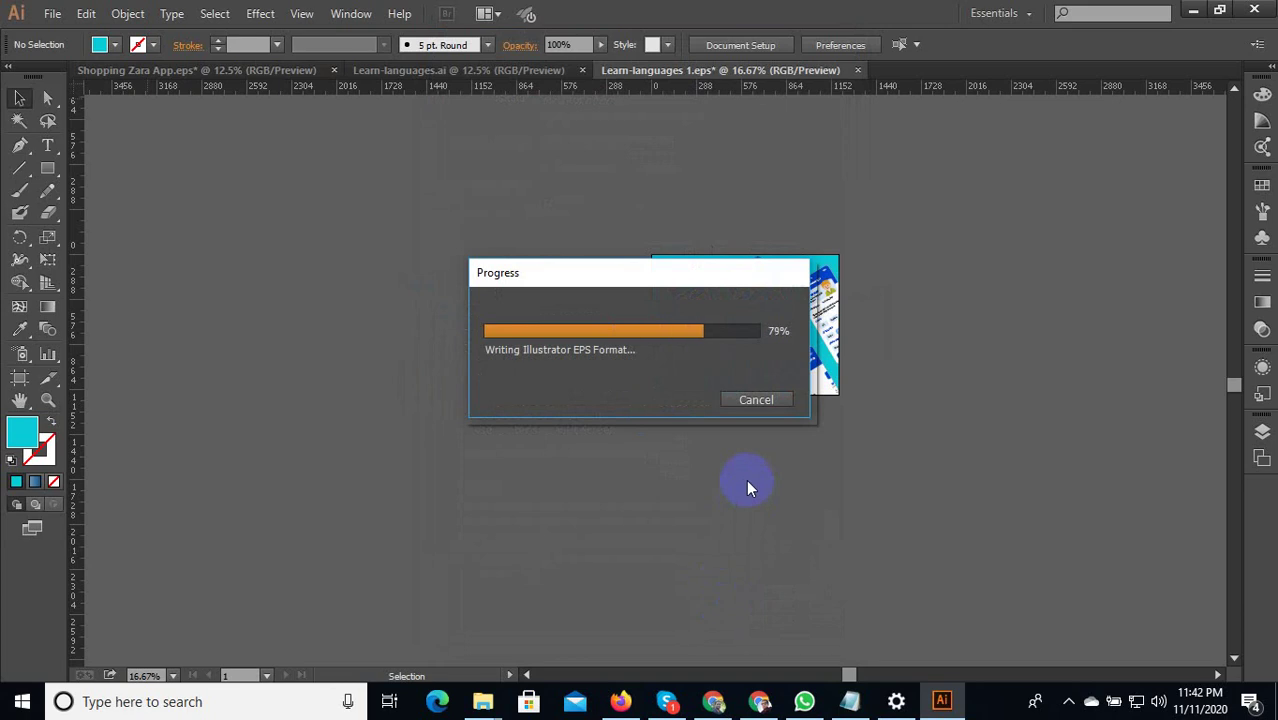
key(ctrl+alt+shift+s)
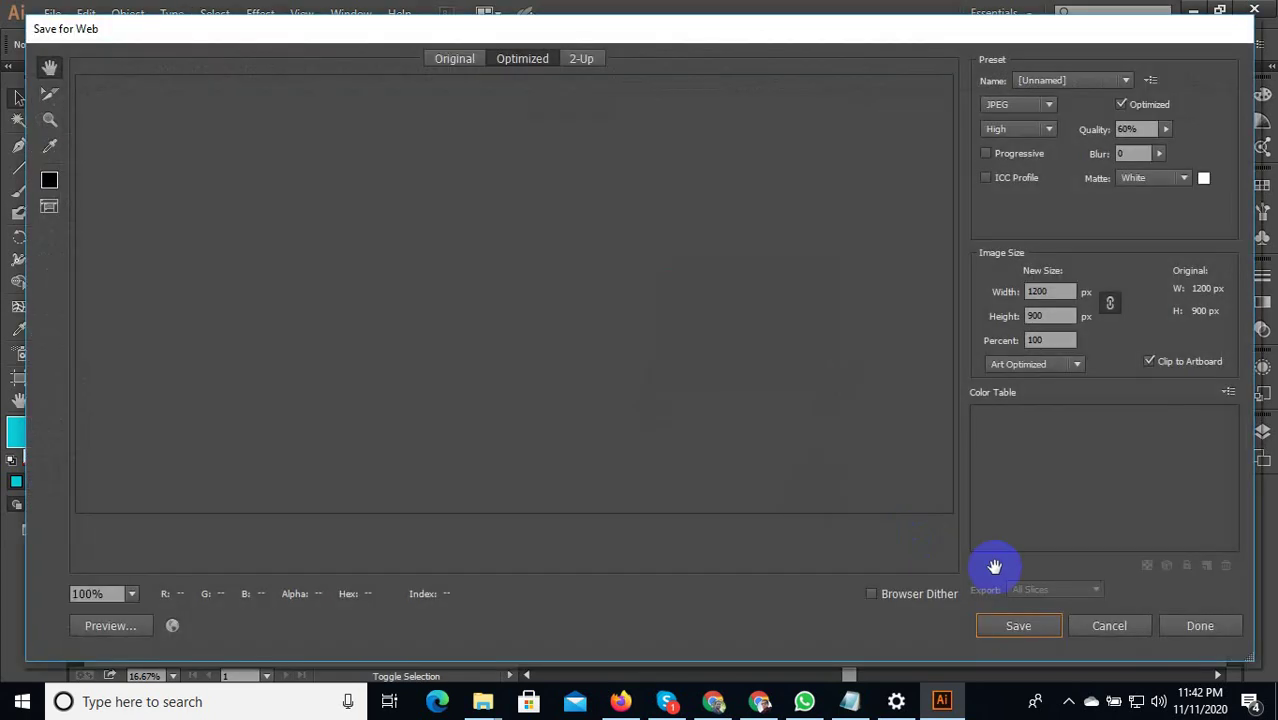
Export the JPEG as Learn-languages-2 and save the EPS document again.
click(1015, 627)
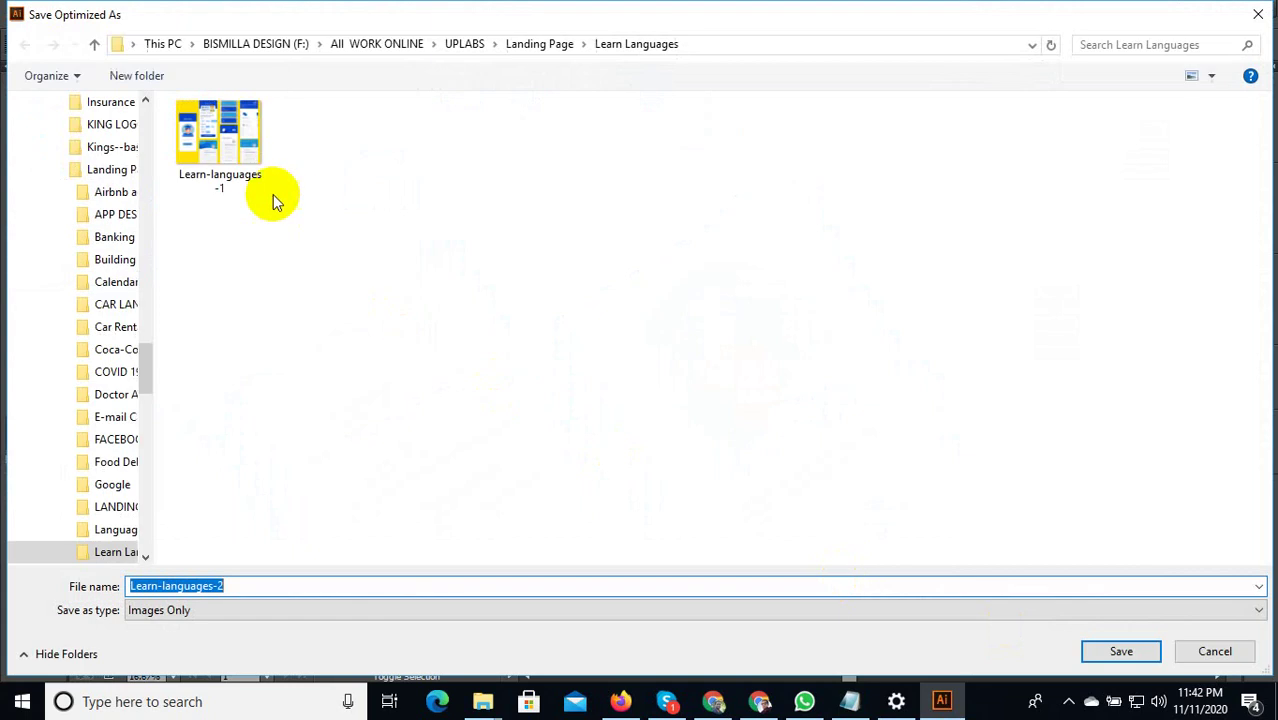
click(1105, 648)
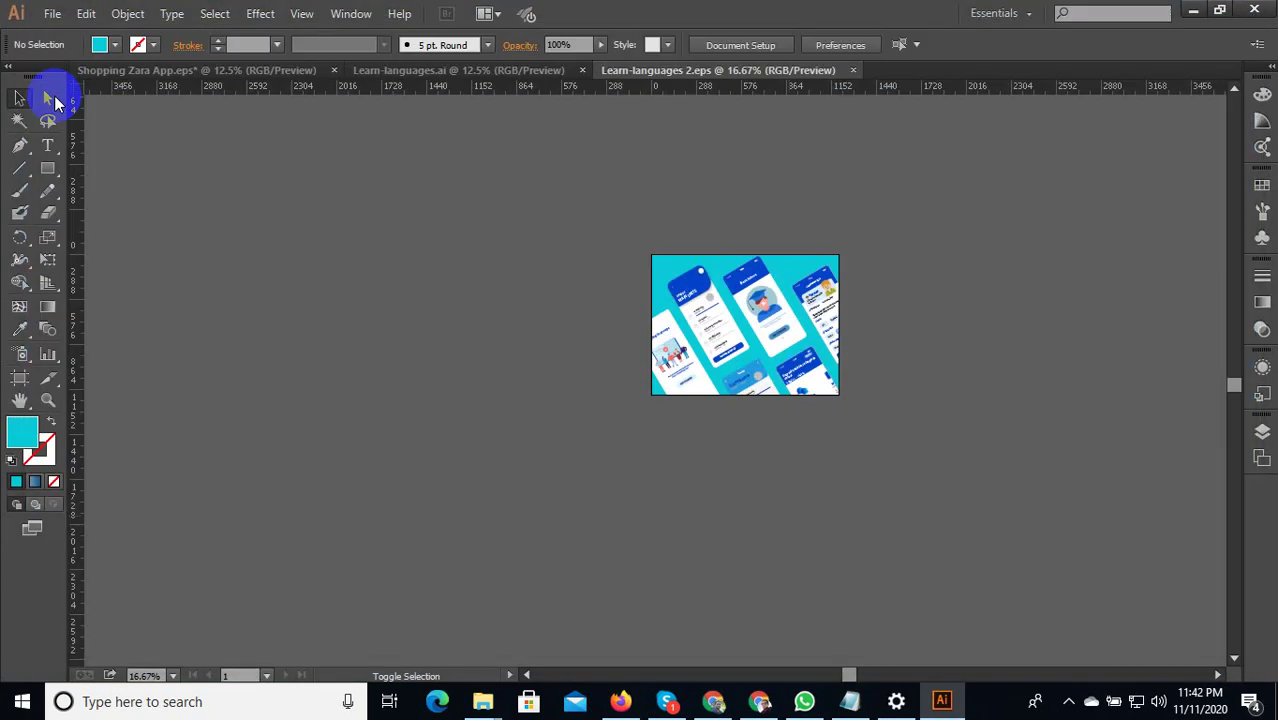
click(52, 13)
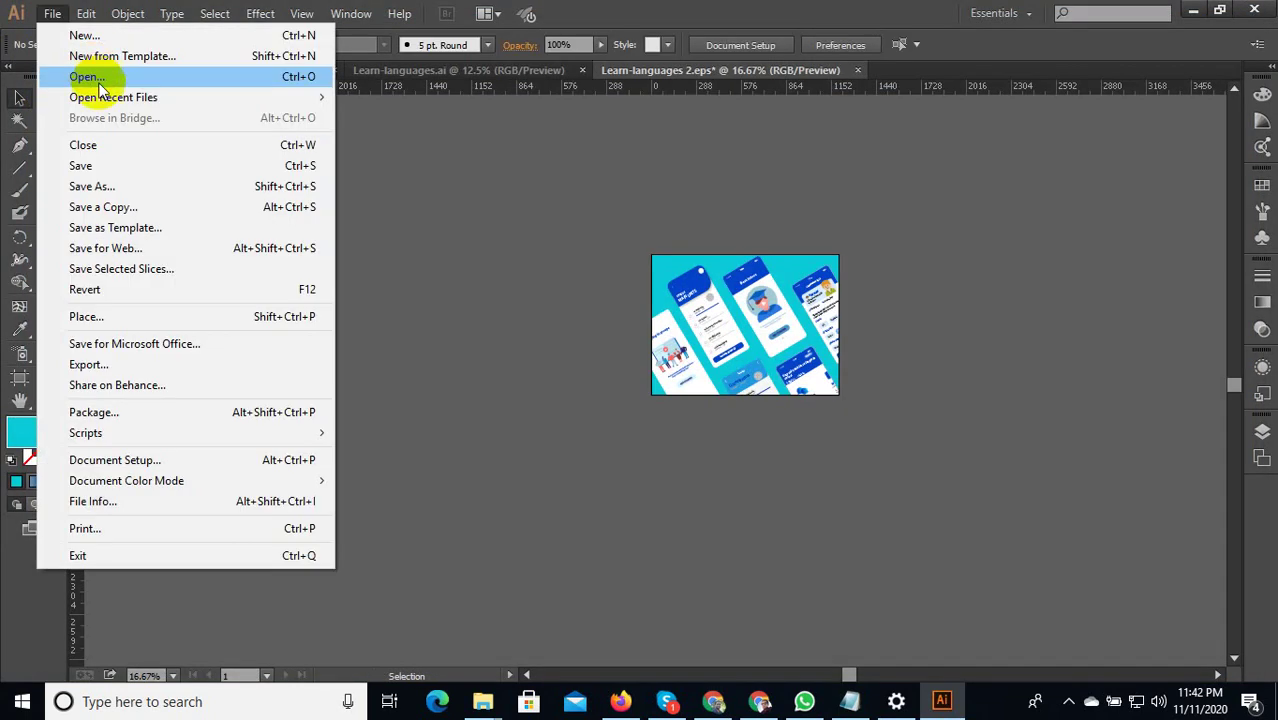
click(104, 167)
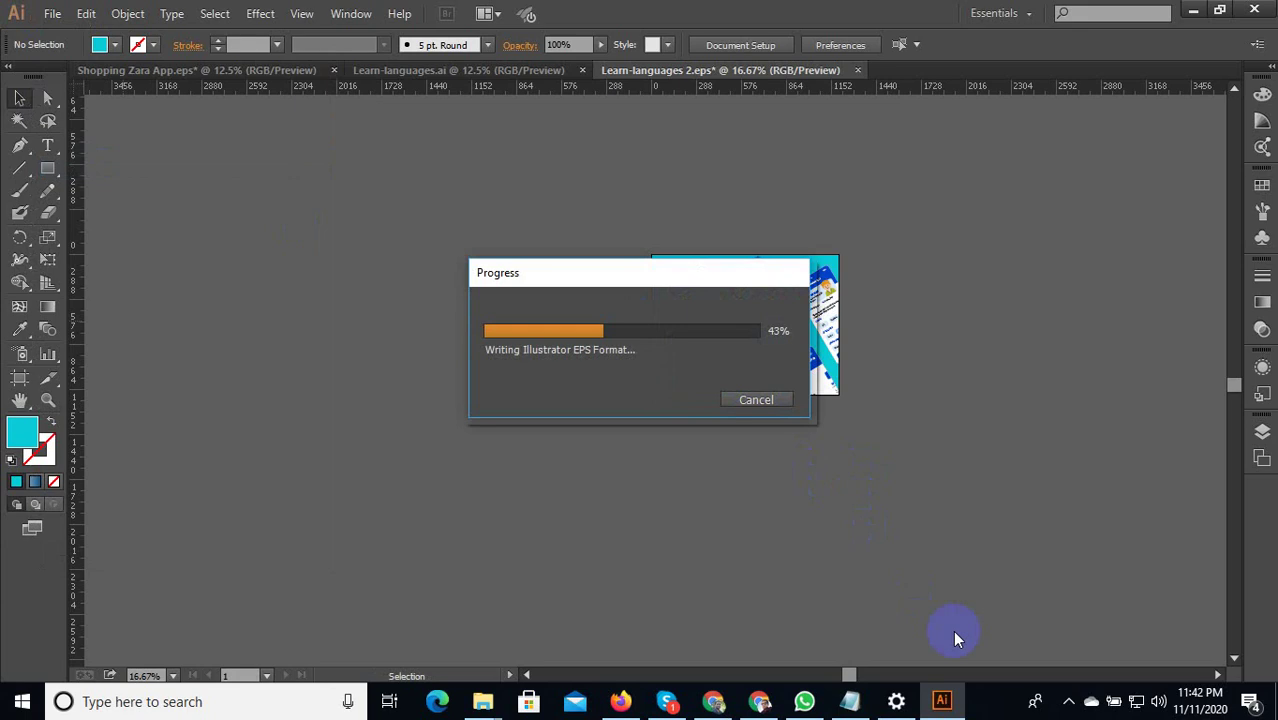
click(1070, 703)
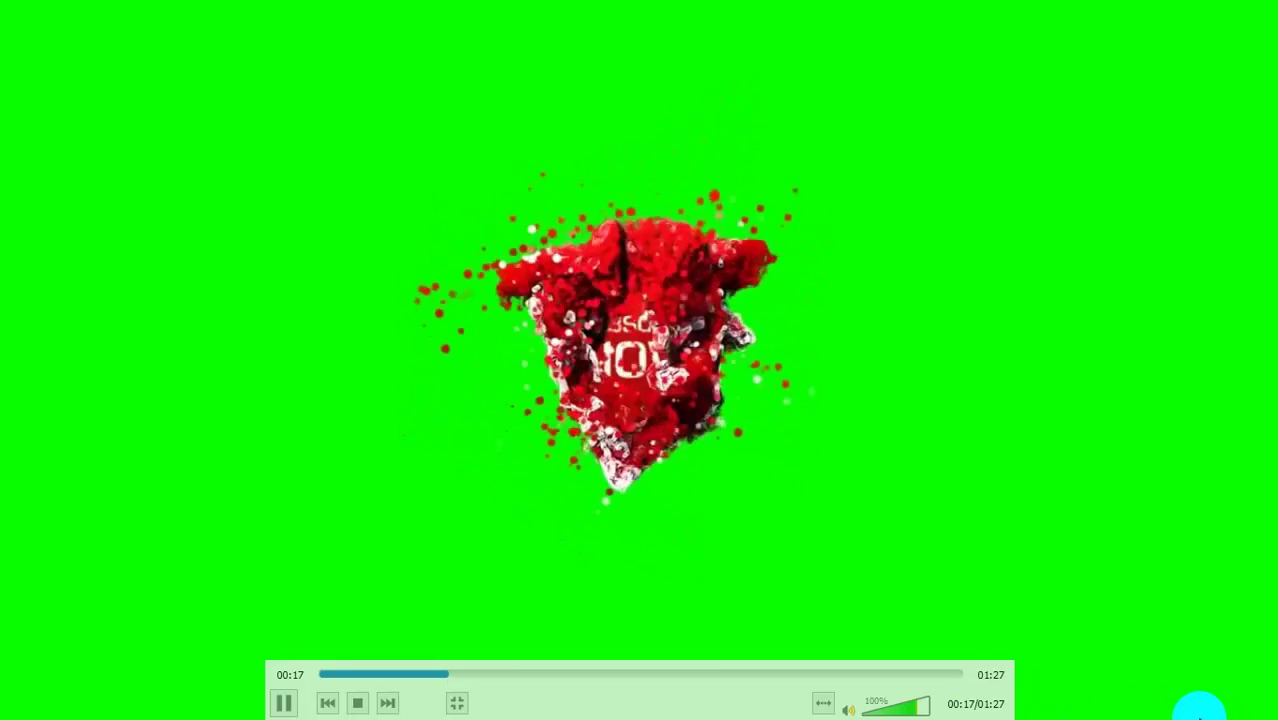
Take the VLC subscribe-button video out of fullscreen and right-click its tray icon.
double_click(1187, 703)
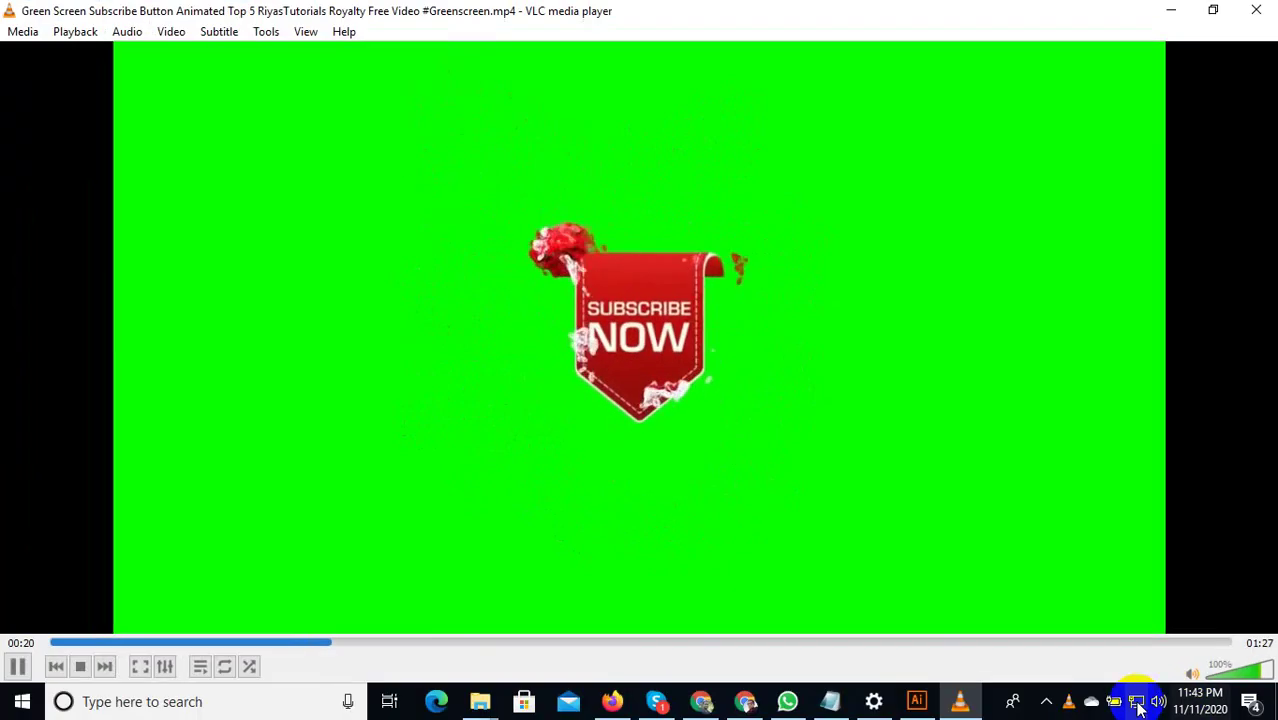
right_click(1070, 702)
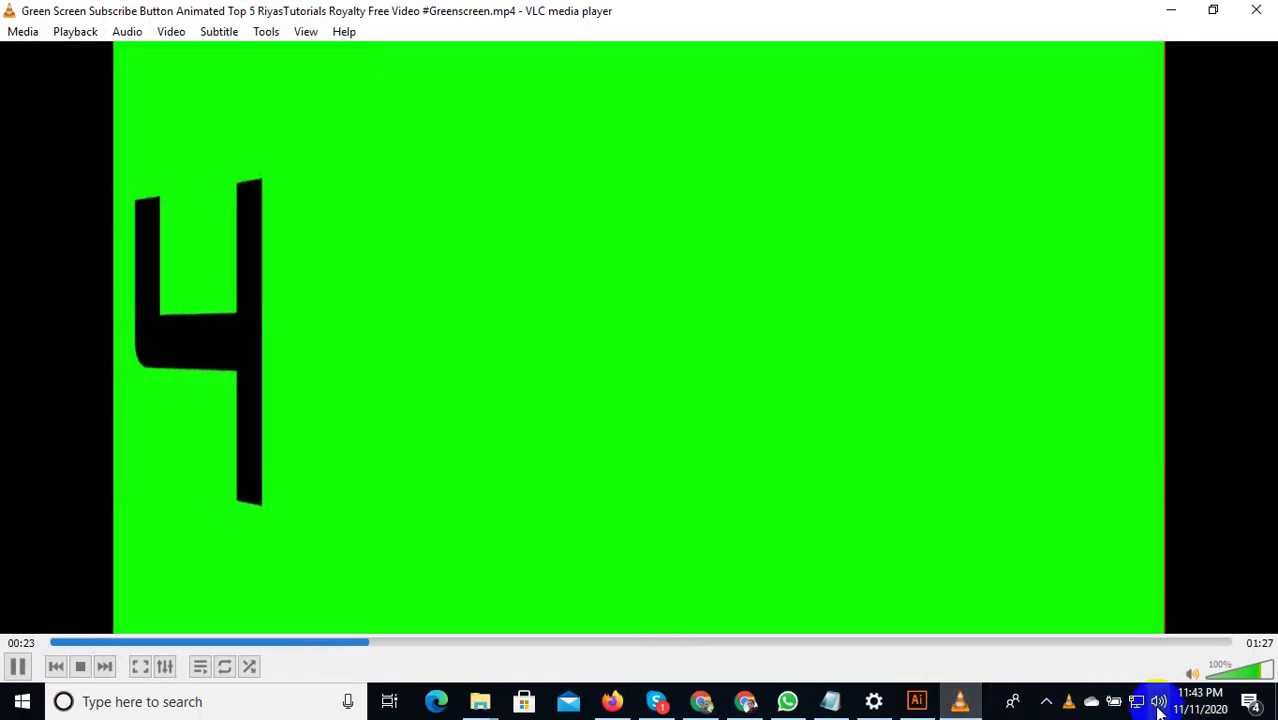